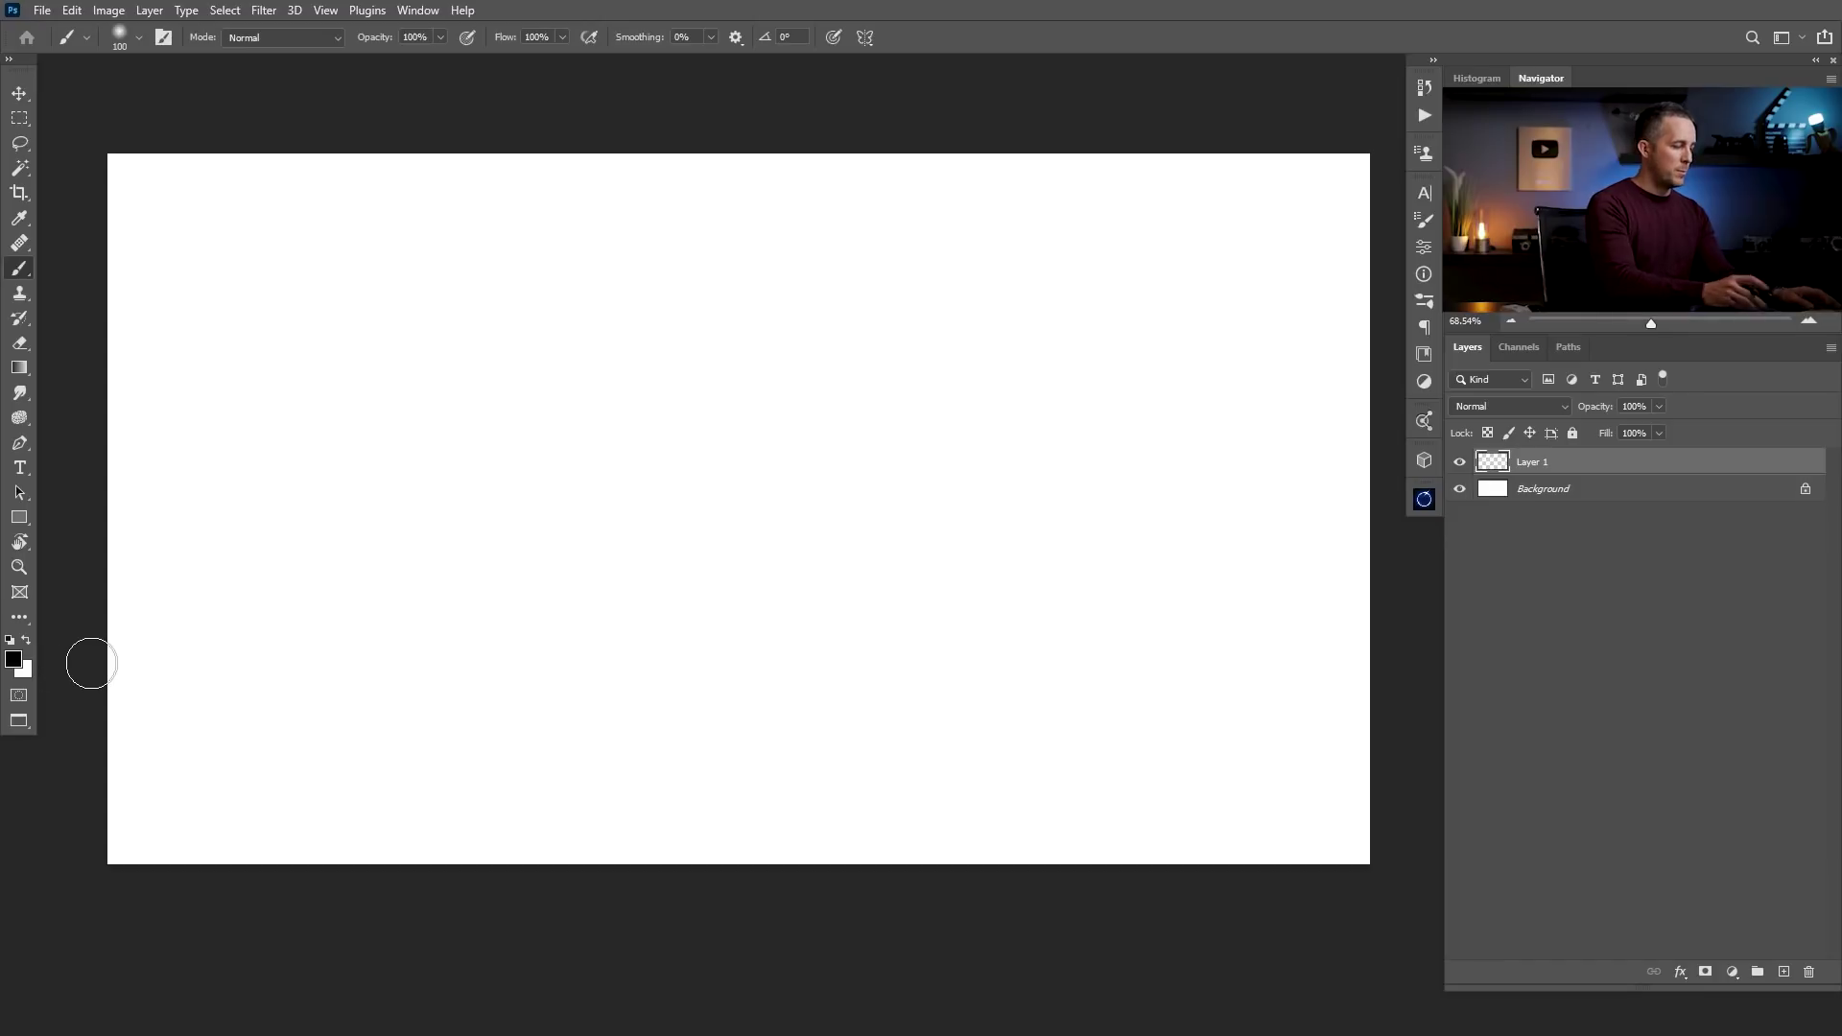
Fill Layer 1 with black and add a second black-filled layer above it named Stars
key(alt+BackSpace)
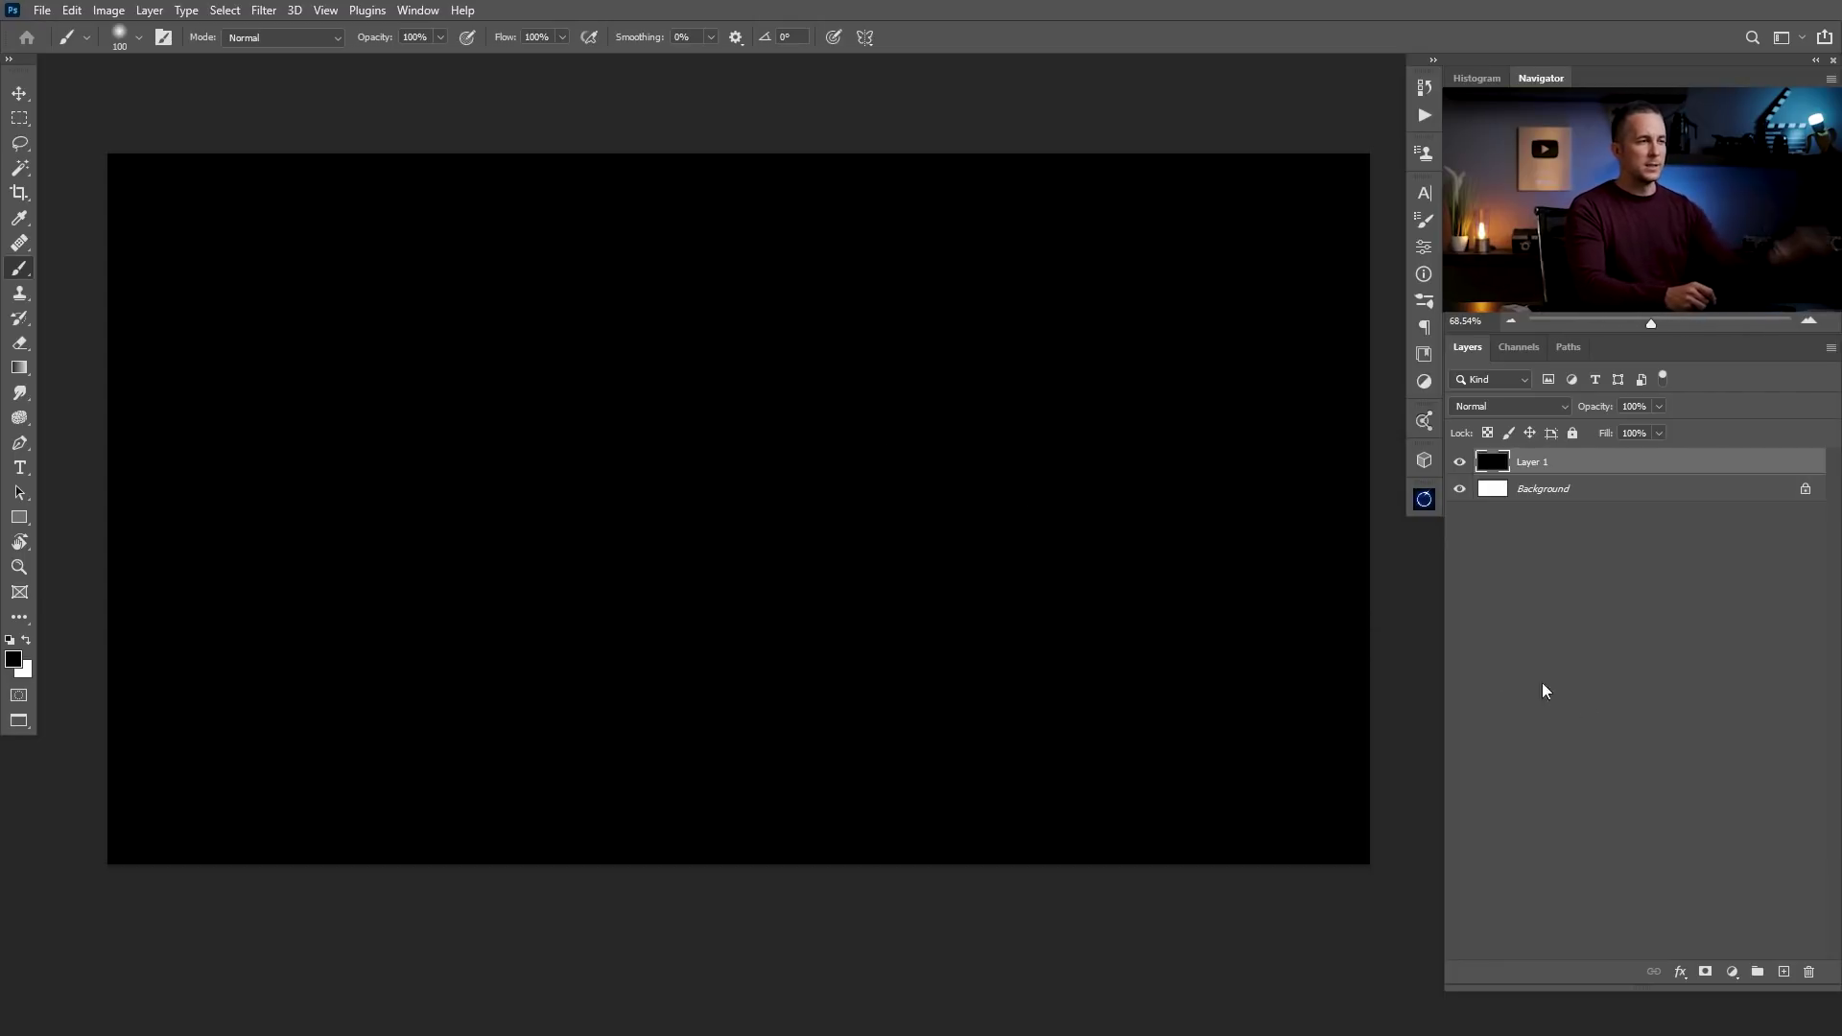
click(1784, 972)
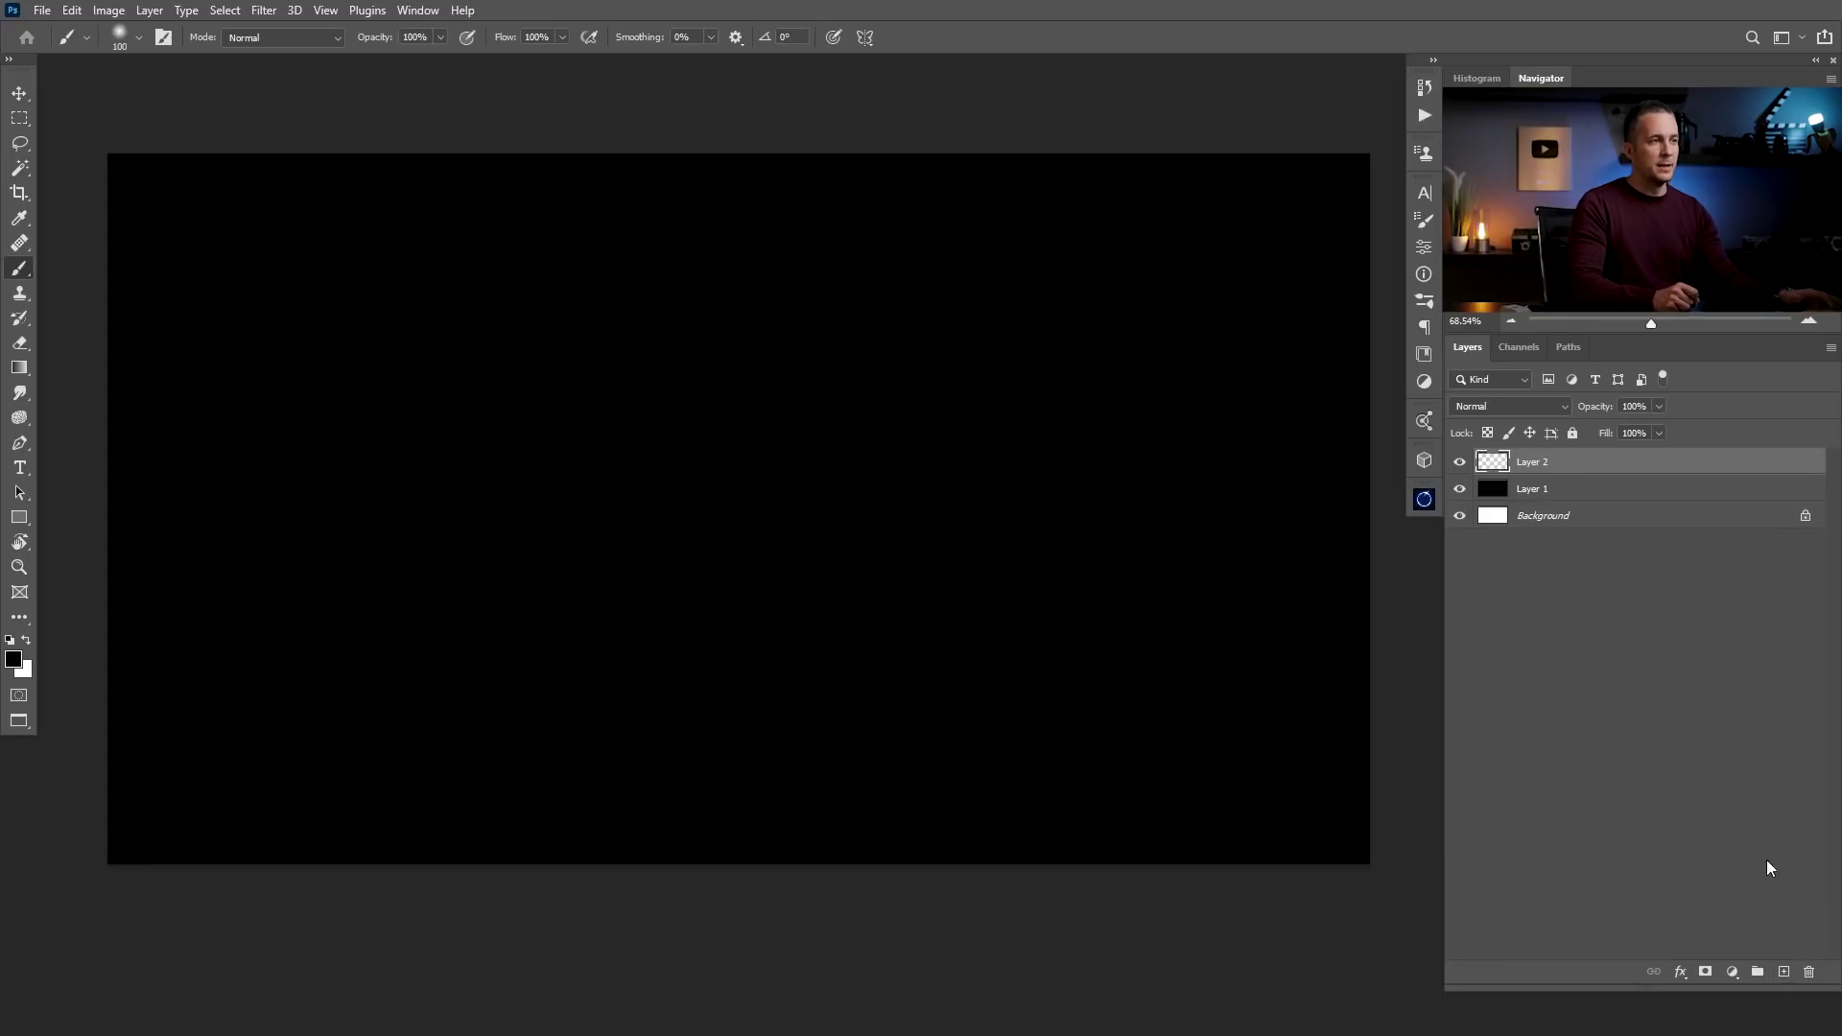
key(alt+BackSpace)
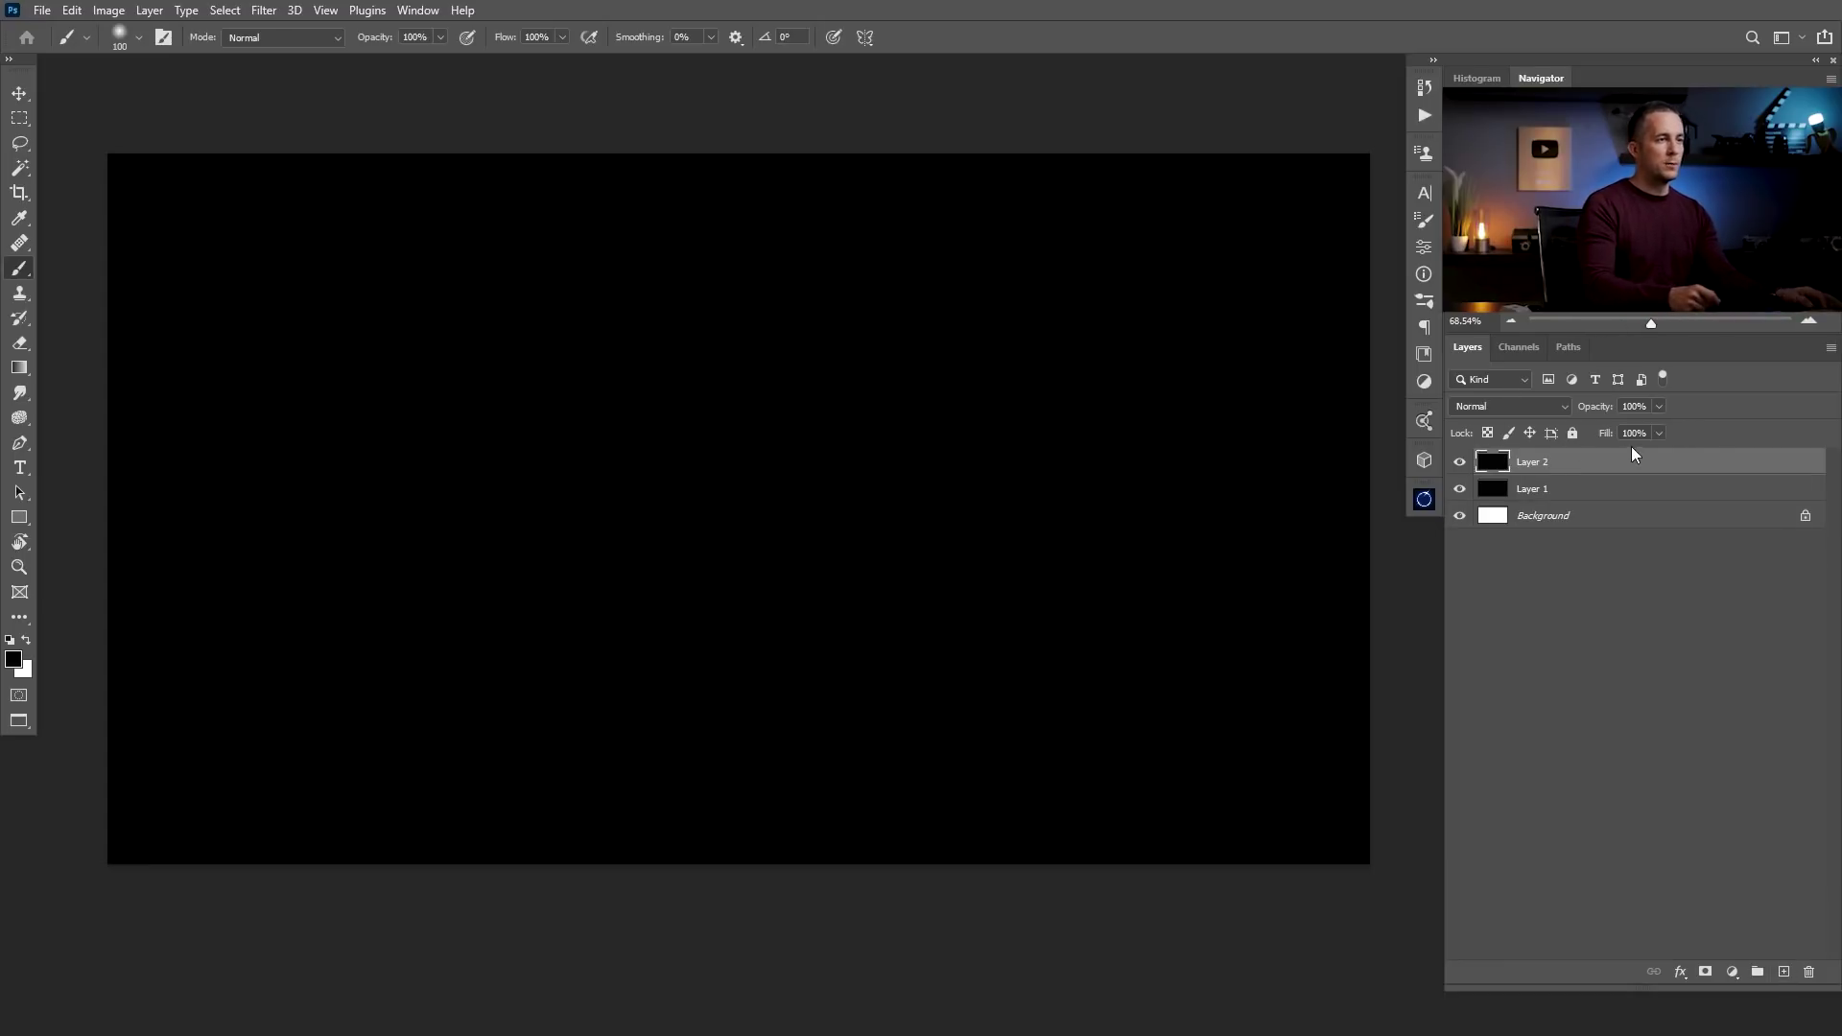
double_click(1533, 465)
text(Stars)
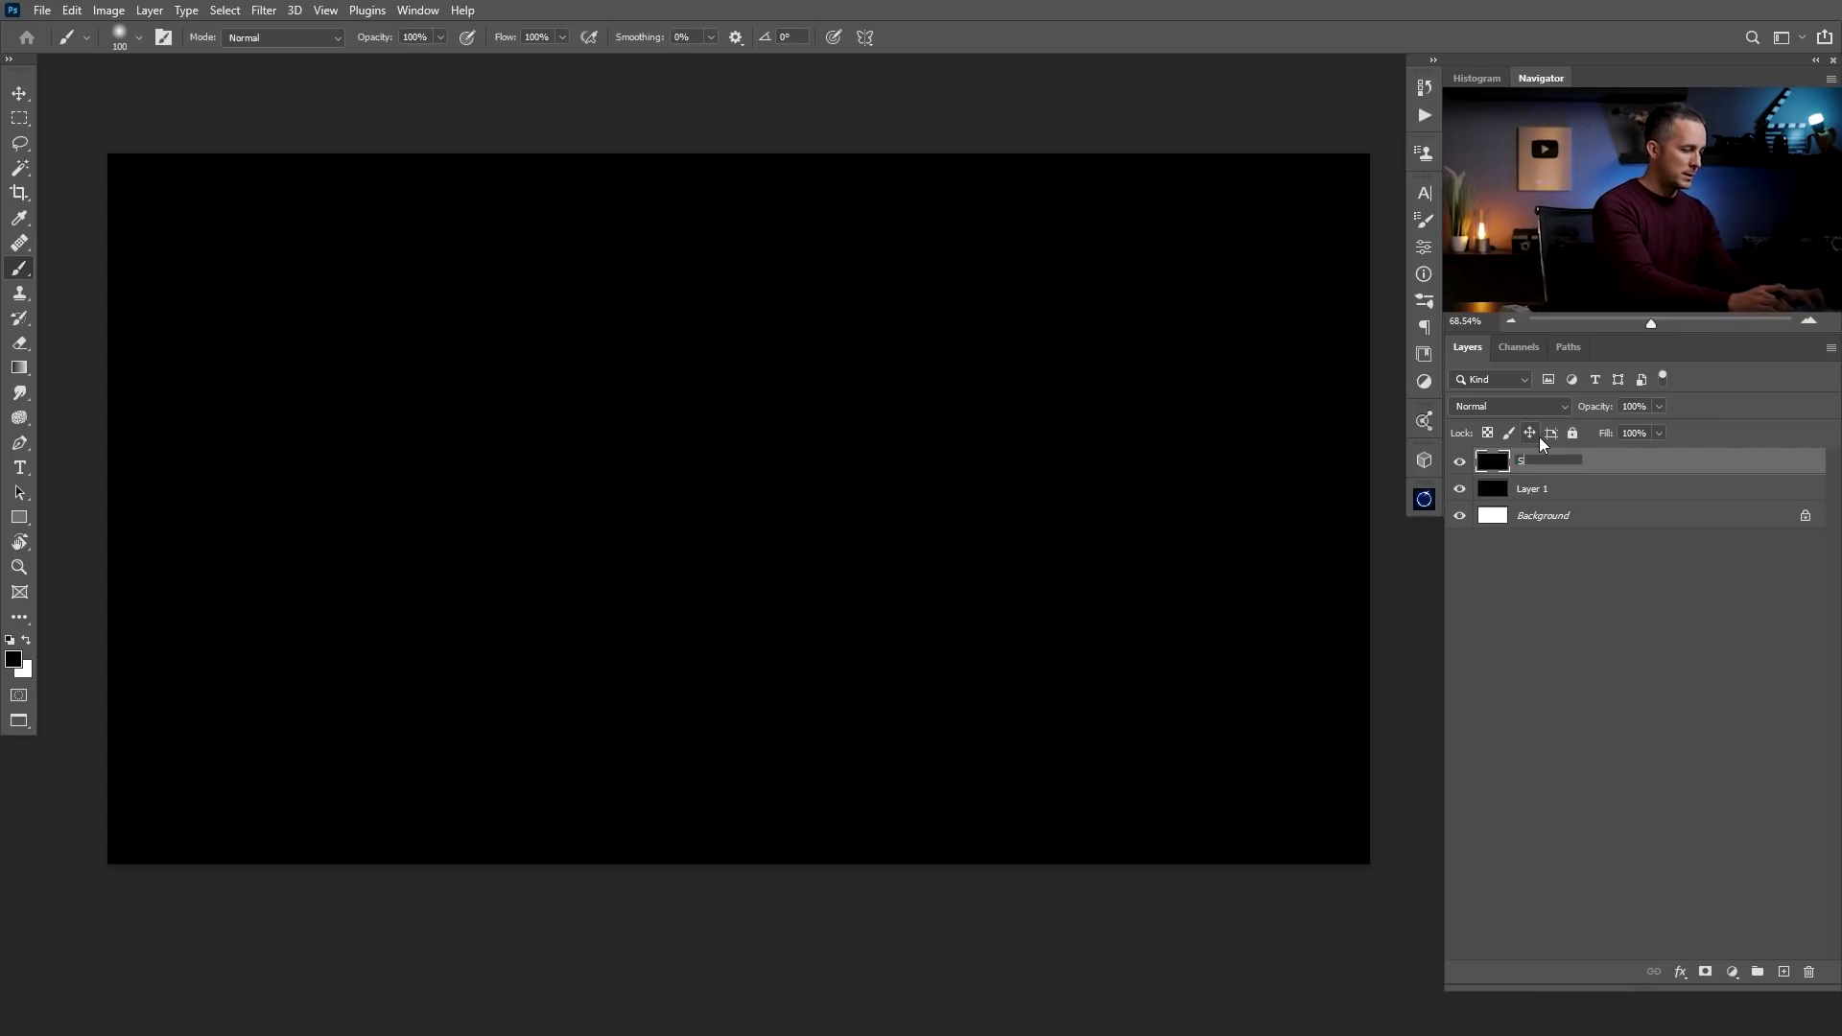
key(Return)
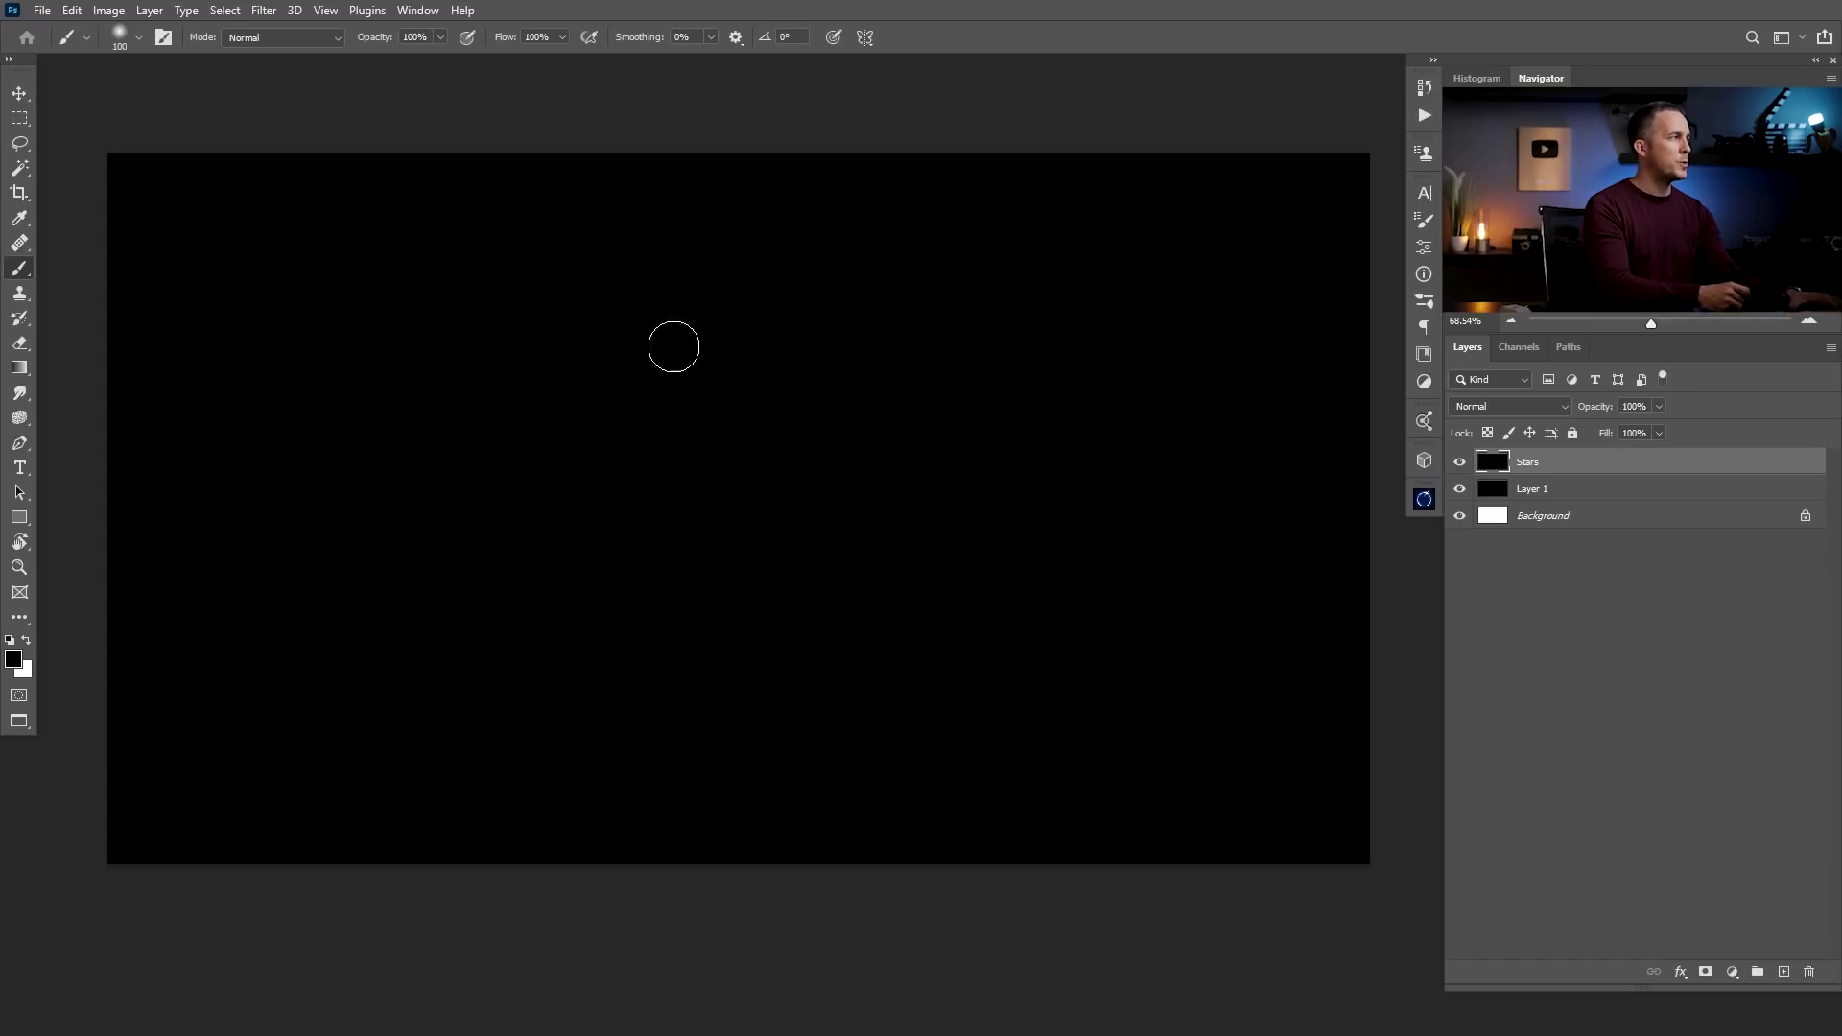
Apply Add Noise to the Stars layer with an amount of 30.46%, Gaussian distribution and Monochromatic enabled
click(265, 11)
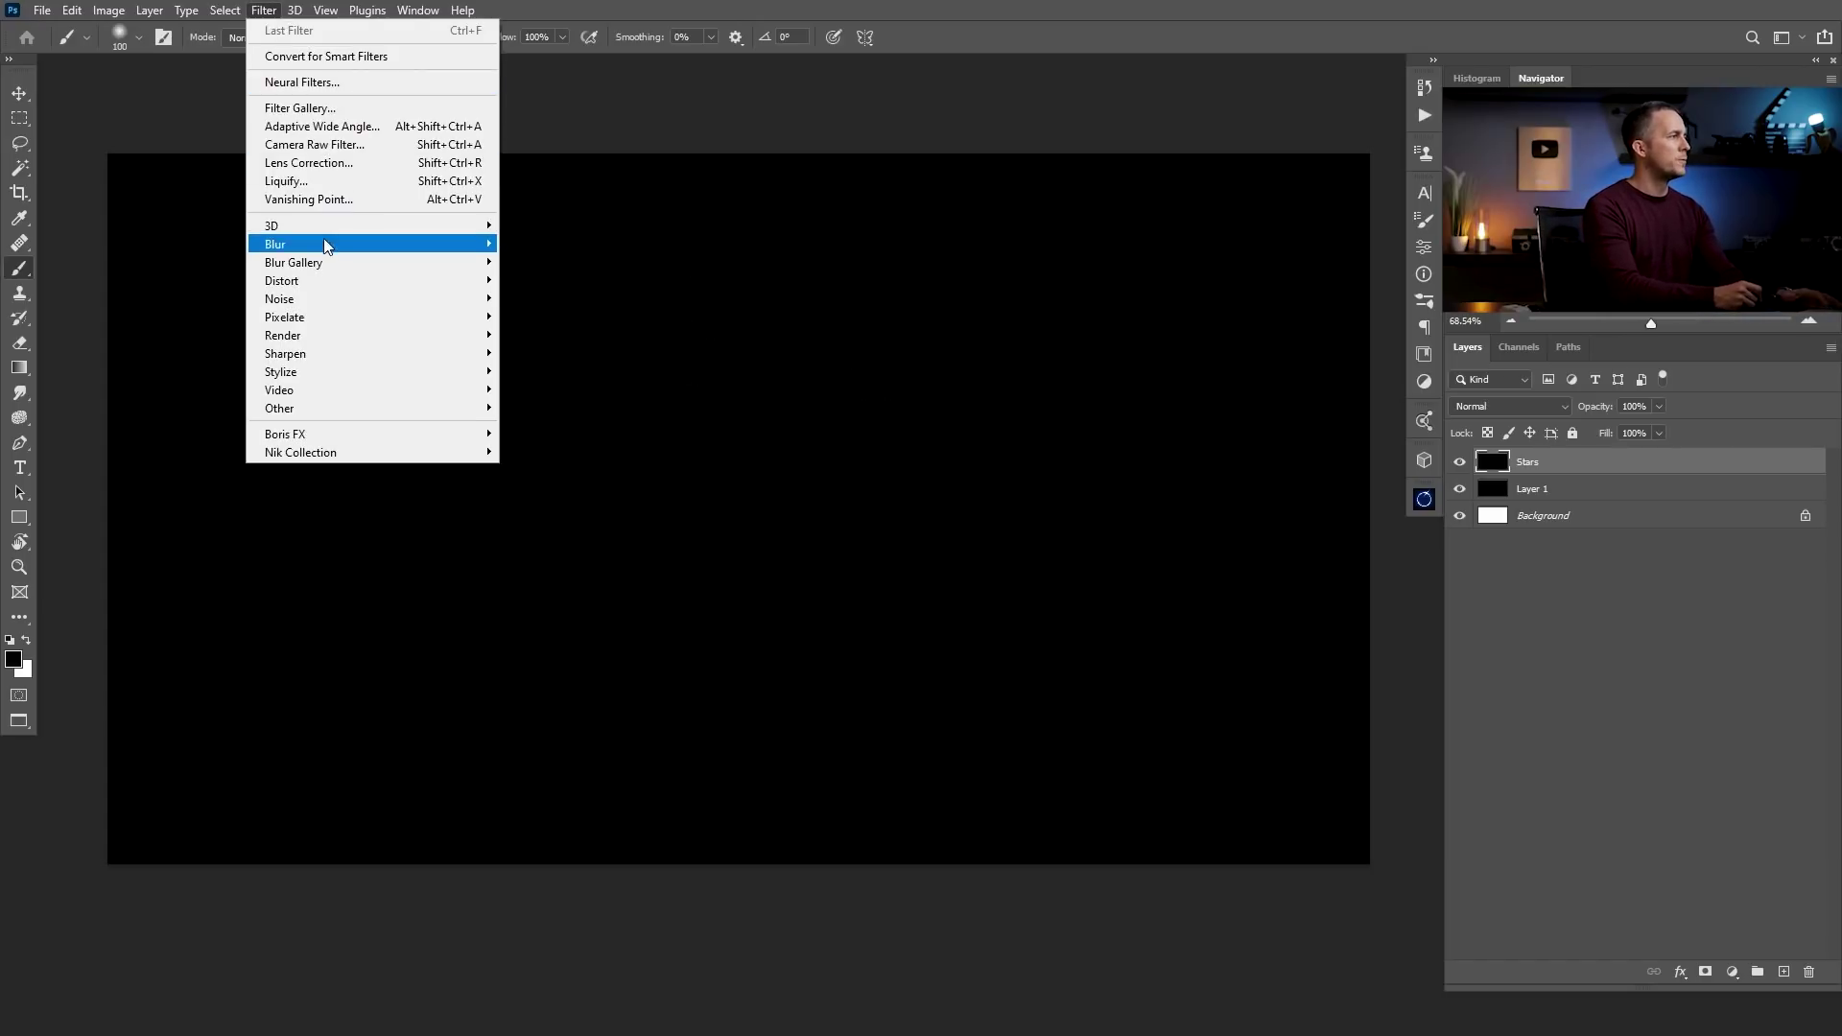
mouse_move(326, 240)
mouse_move(344, 293)
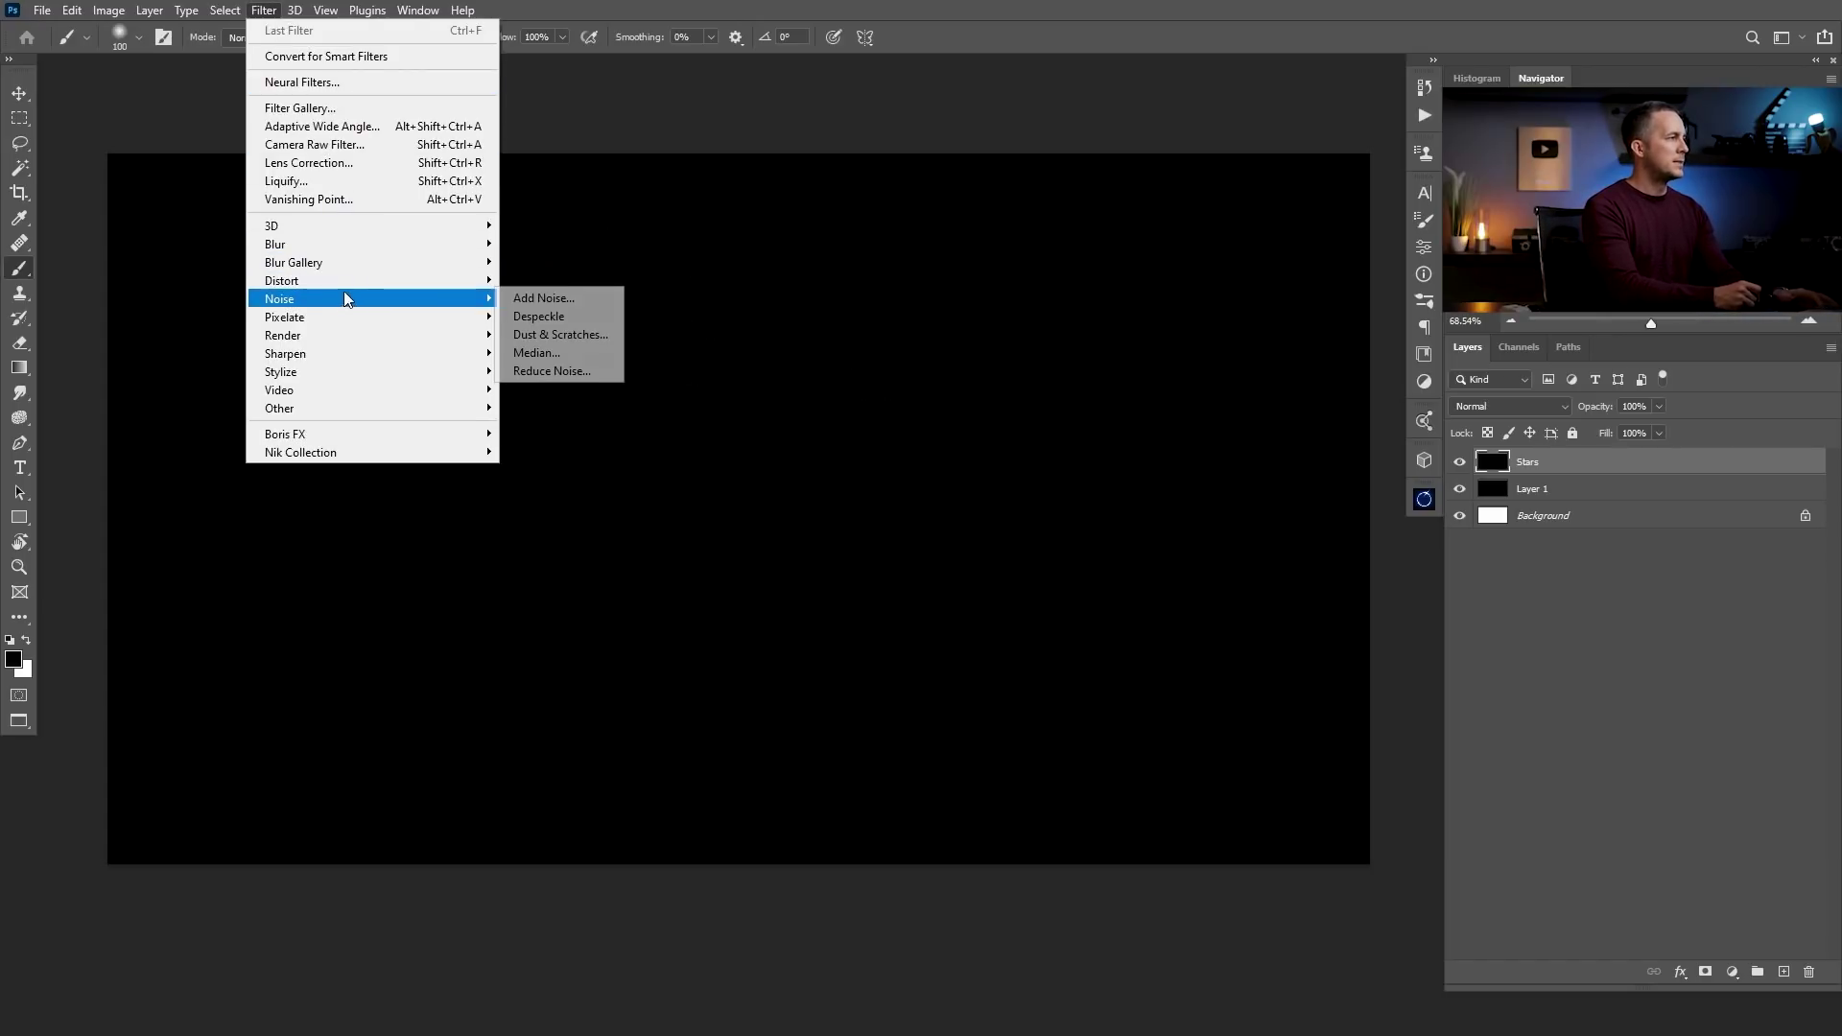
click(543, 298)
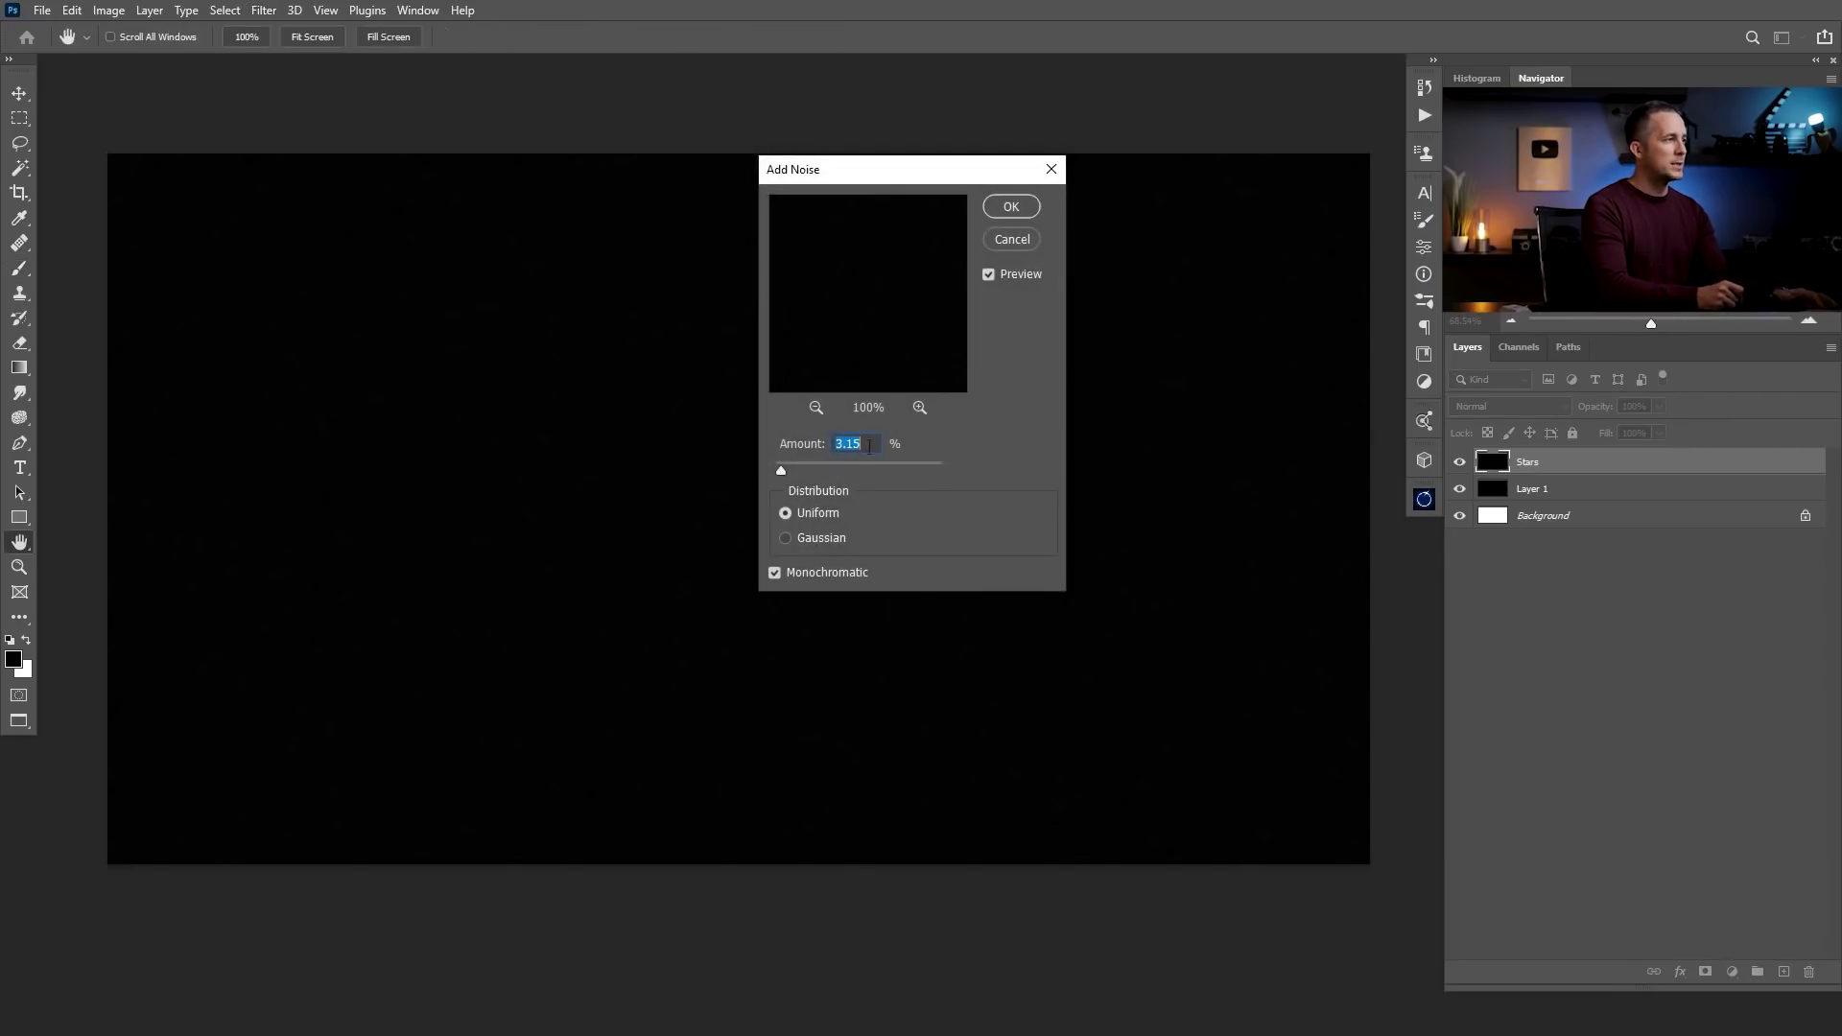
drag(787, 466, 811, 466)
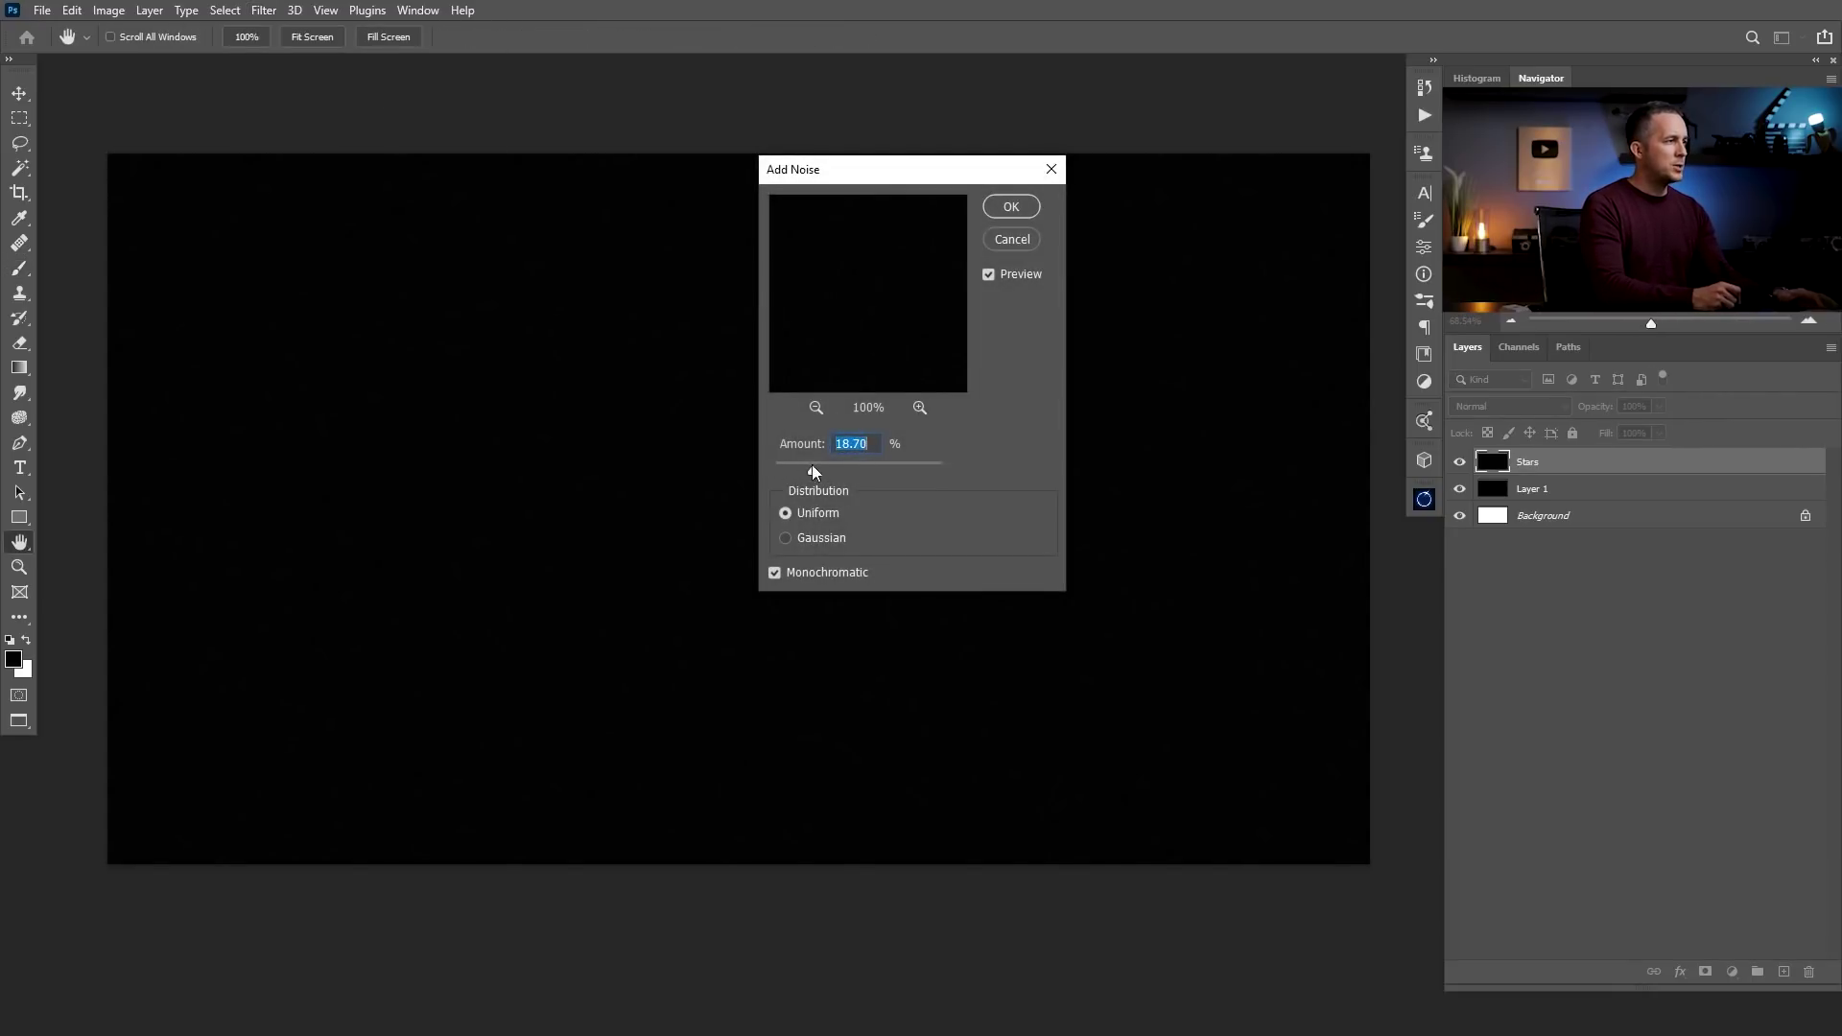
click(786, 538)
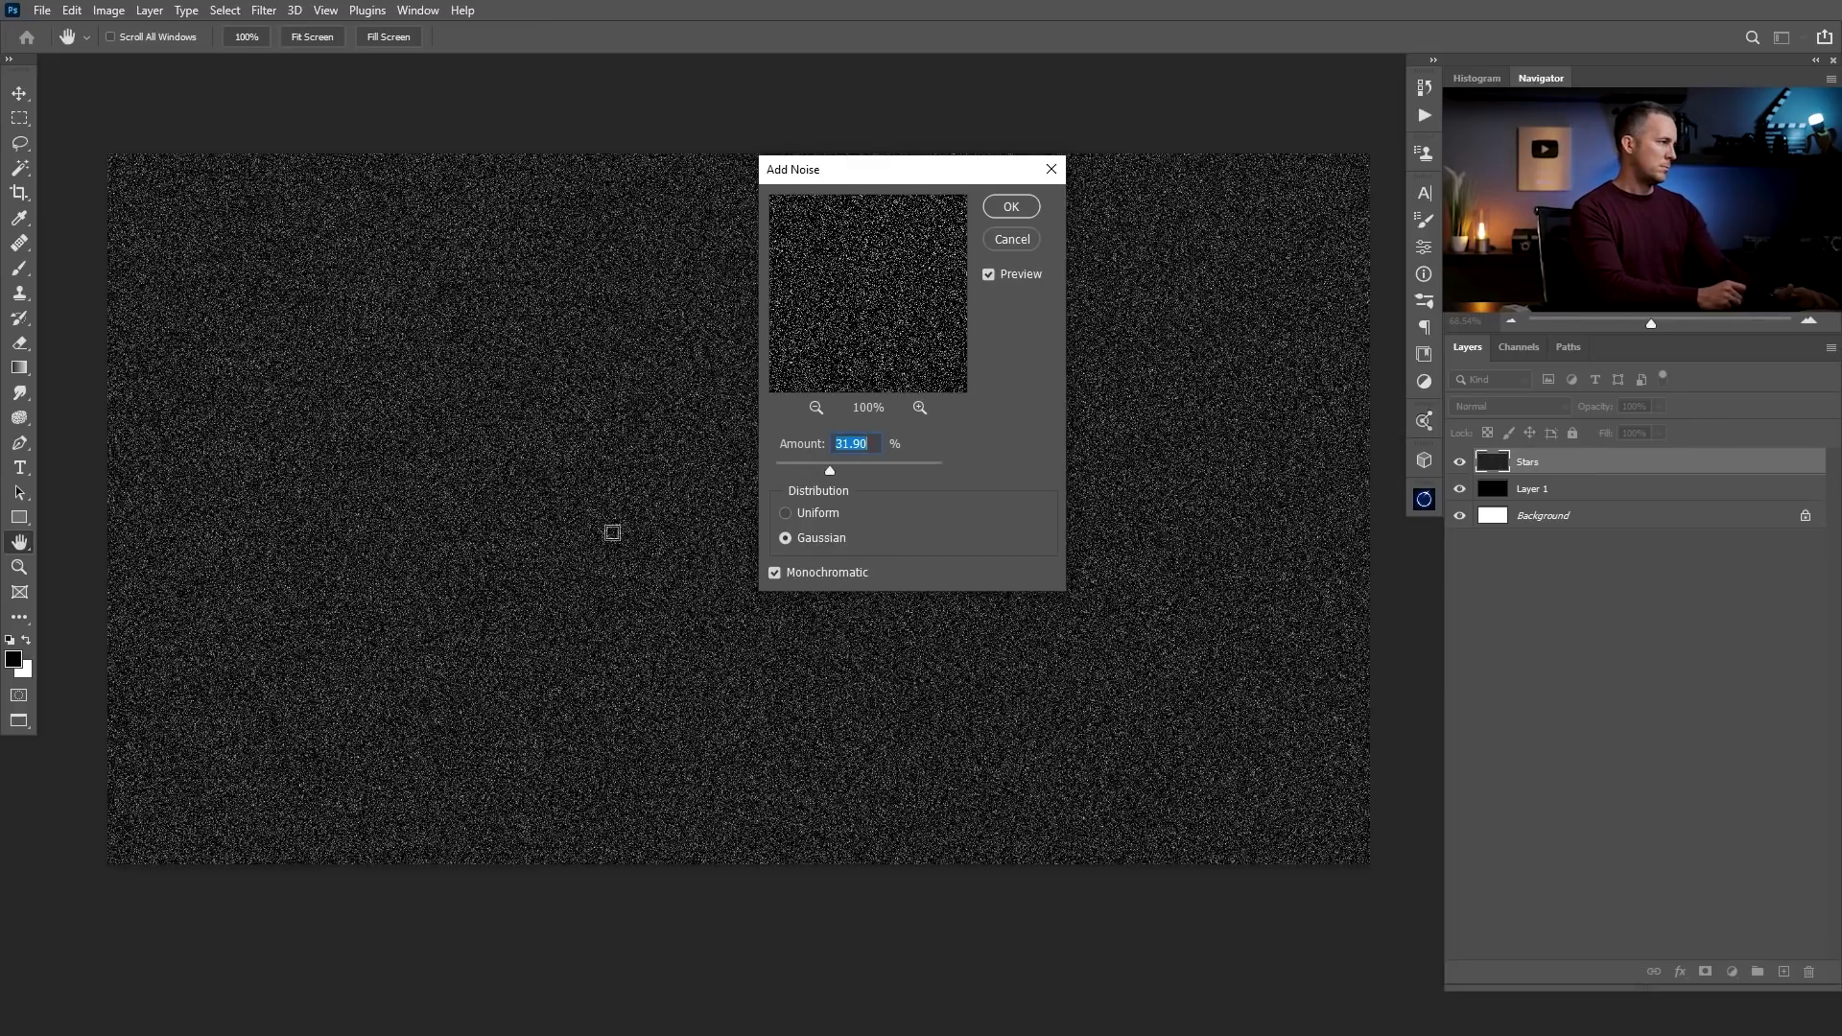
drag(829, 463, 822, 472)
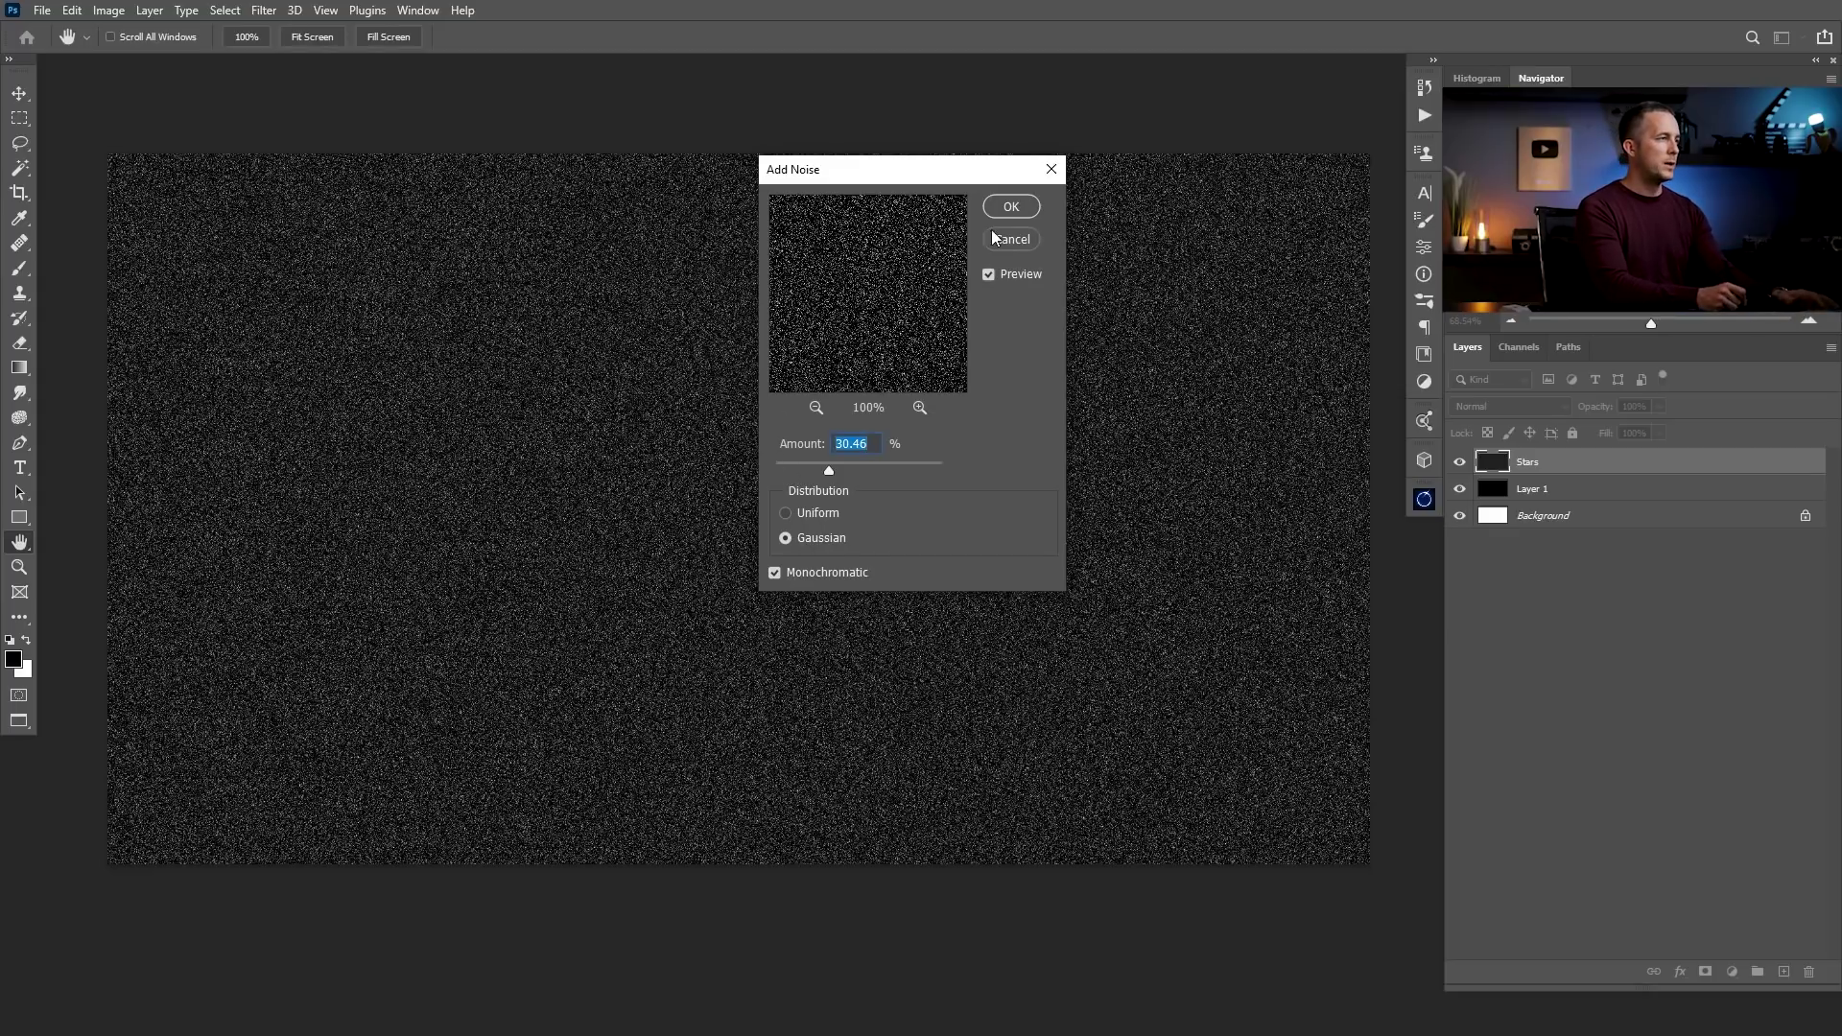
click(777, 572)
click(775, 572)
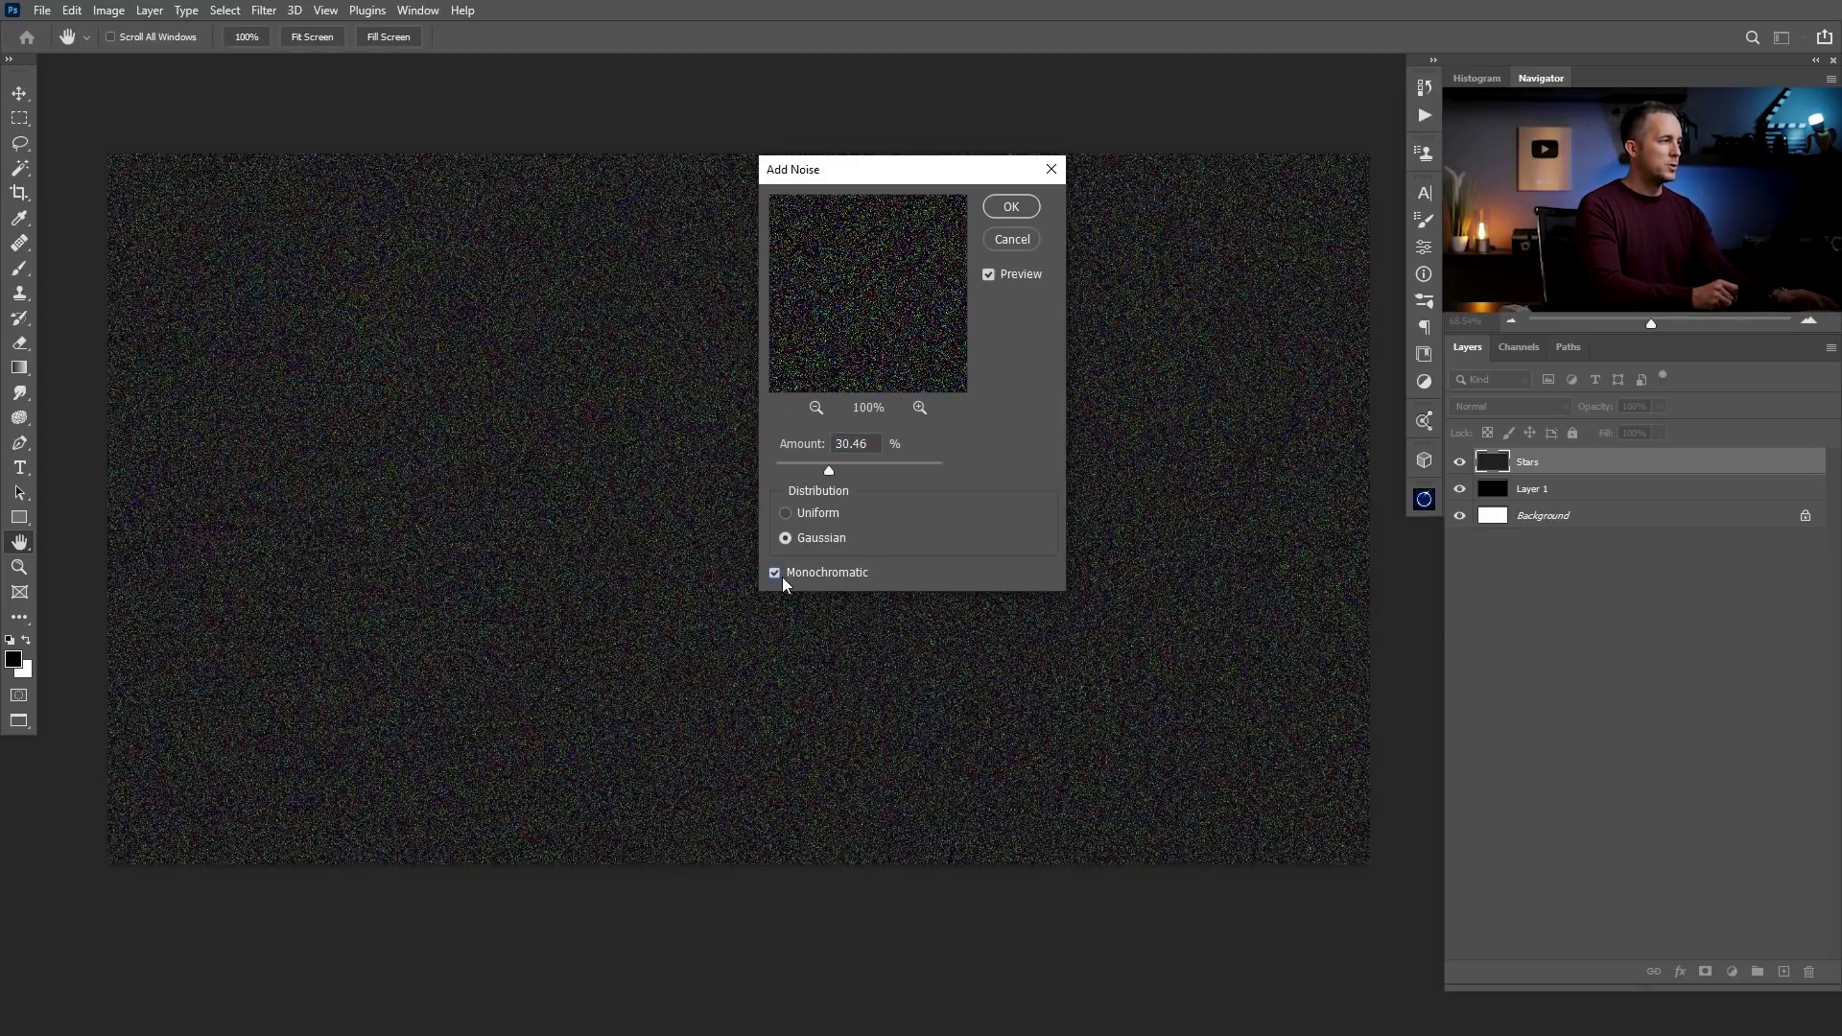
click(1012, 207)
key(b)
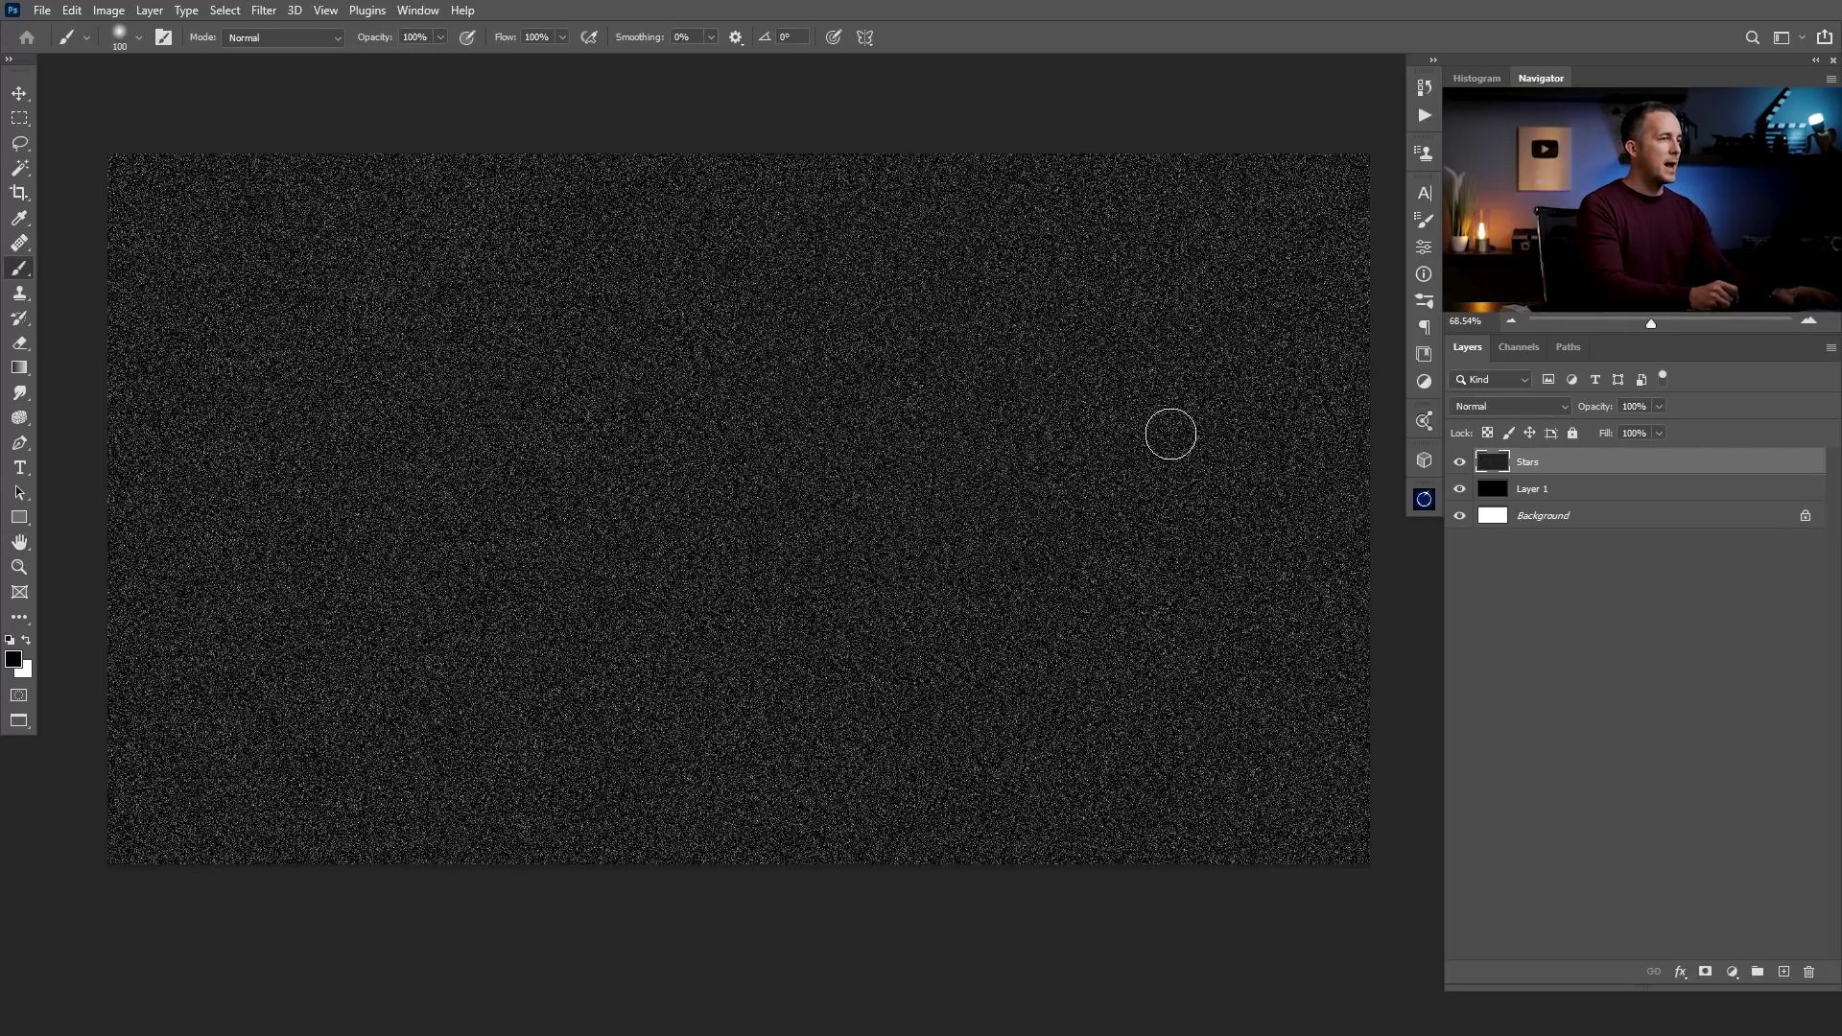
Apply a Levels adjustment to the Stars layer with the black input level at 197 to thin the noise into sparse stars
click(126, 16)
mouse_move(173, 57)
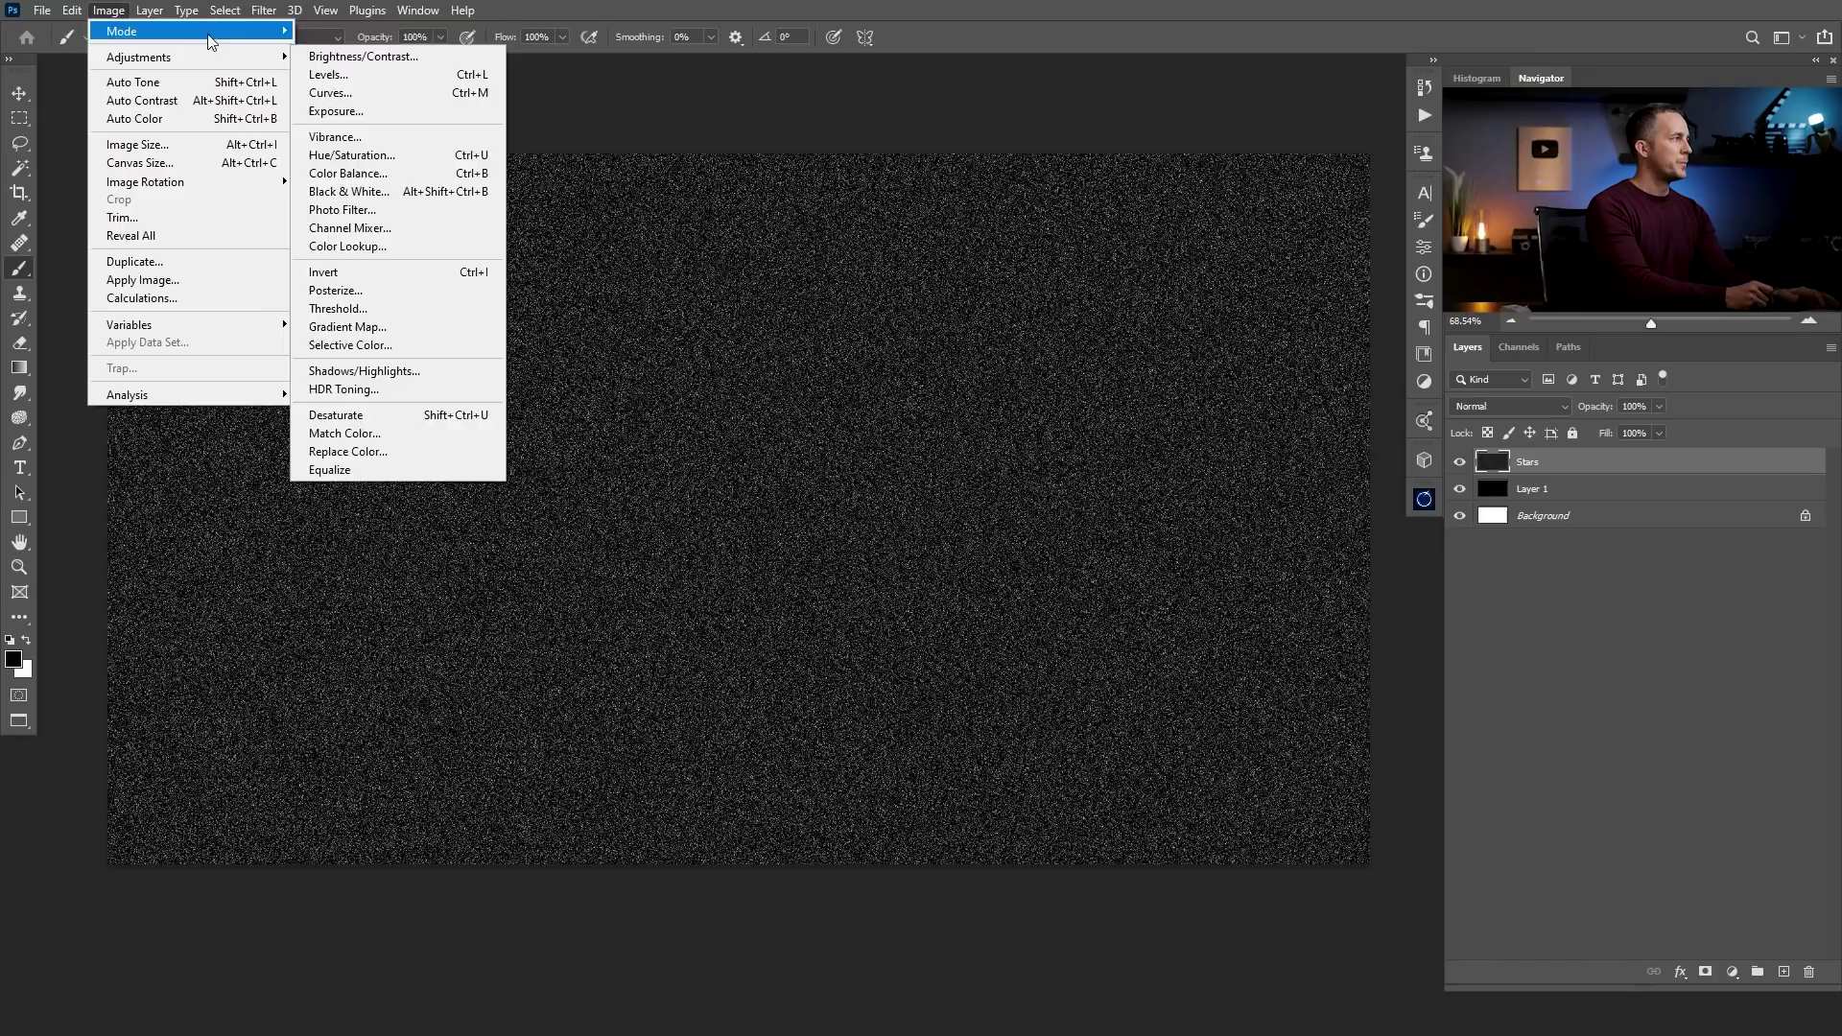
click(362, 75)
drag(864, 608, 949, 612)
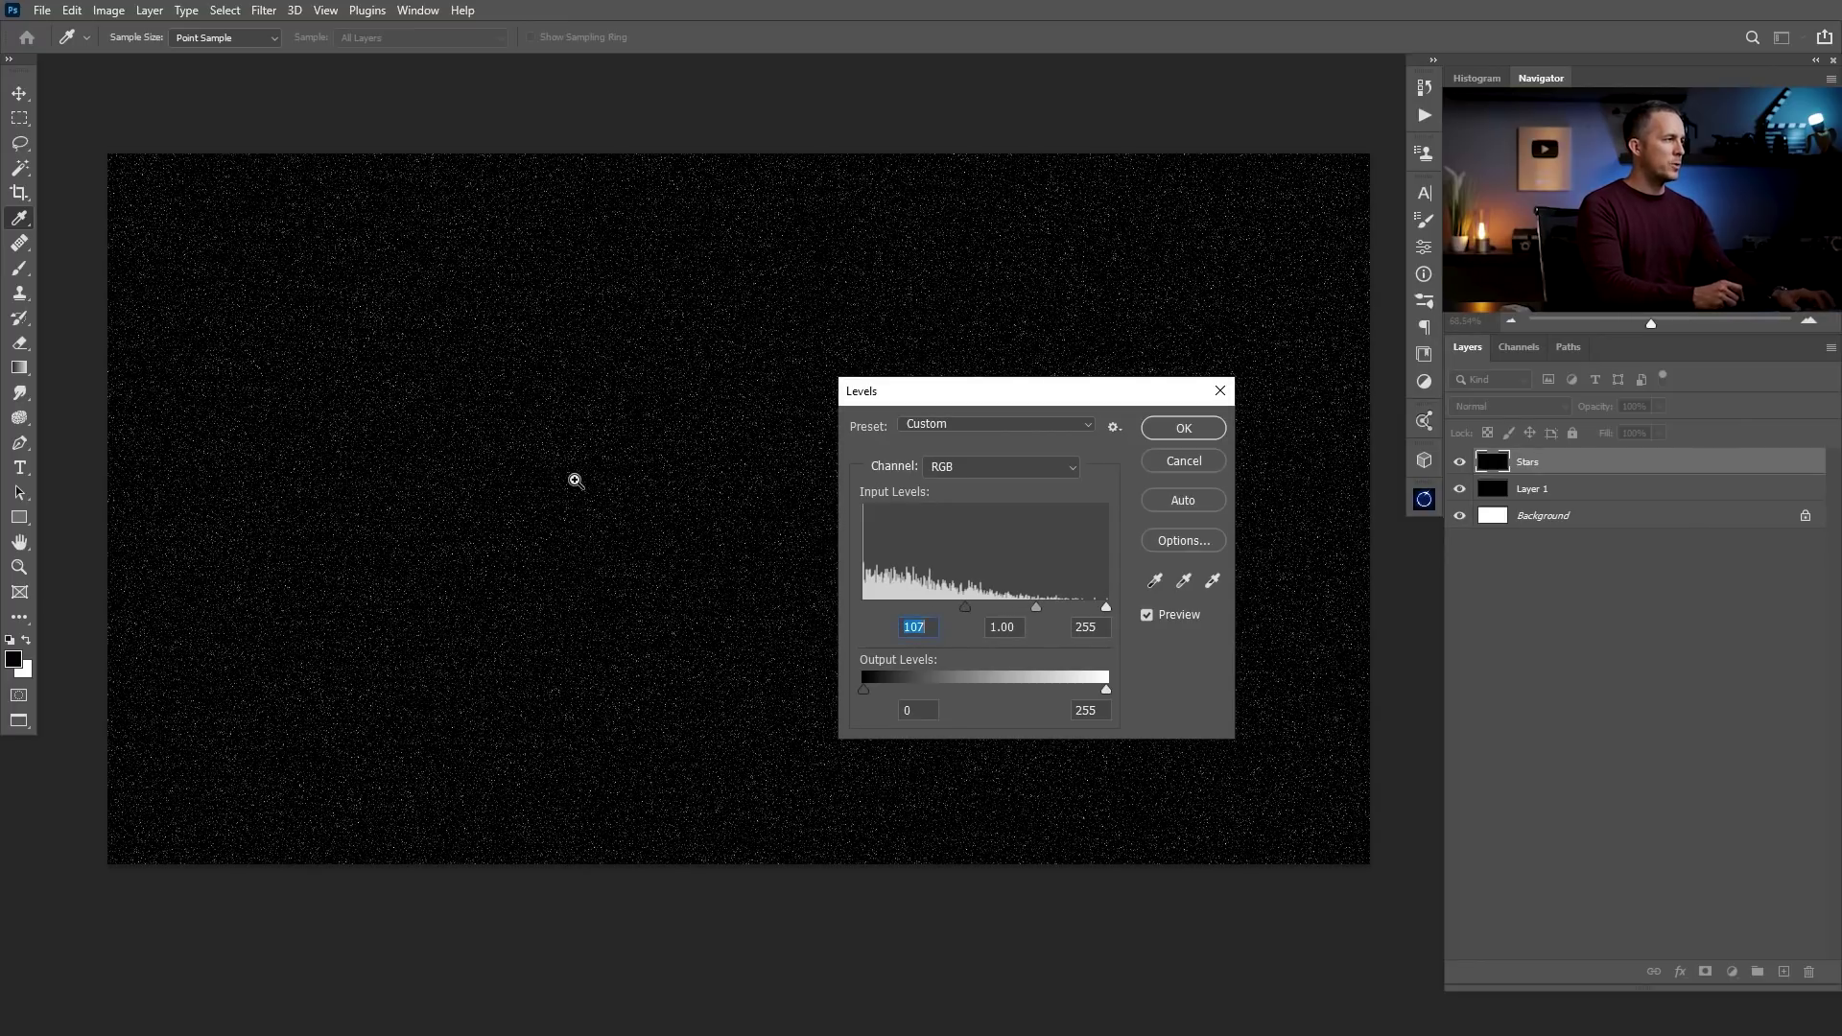
ctrl+click(576, 481)
drag(965, 608, 987, 608)
scroll(646, 579, down, 2)
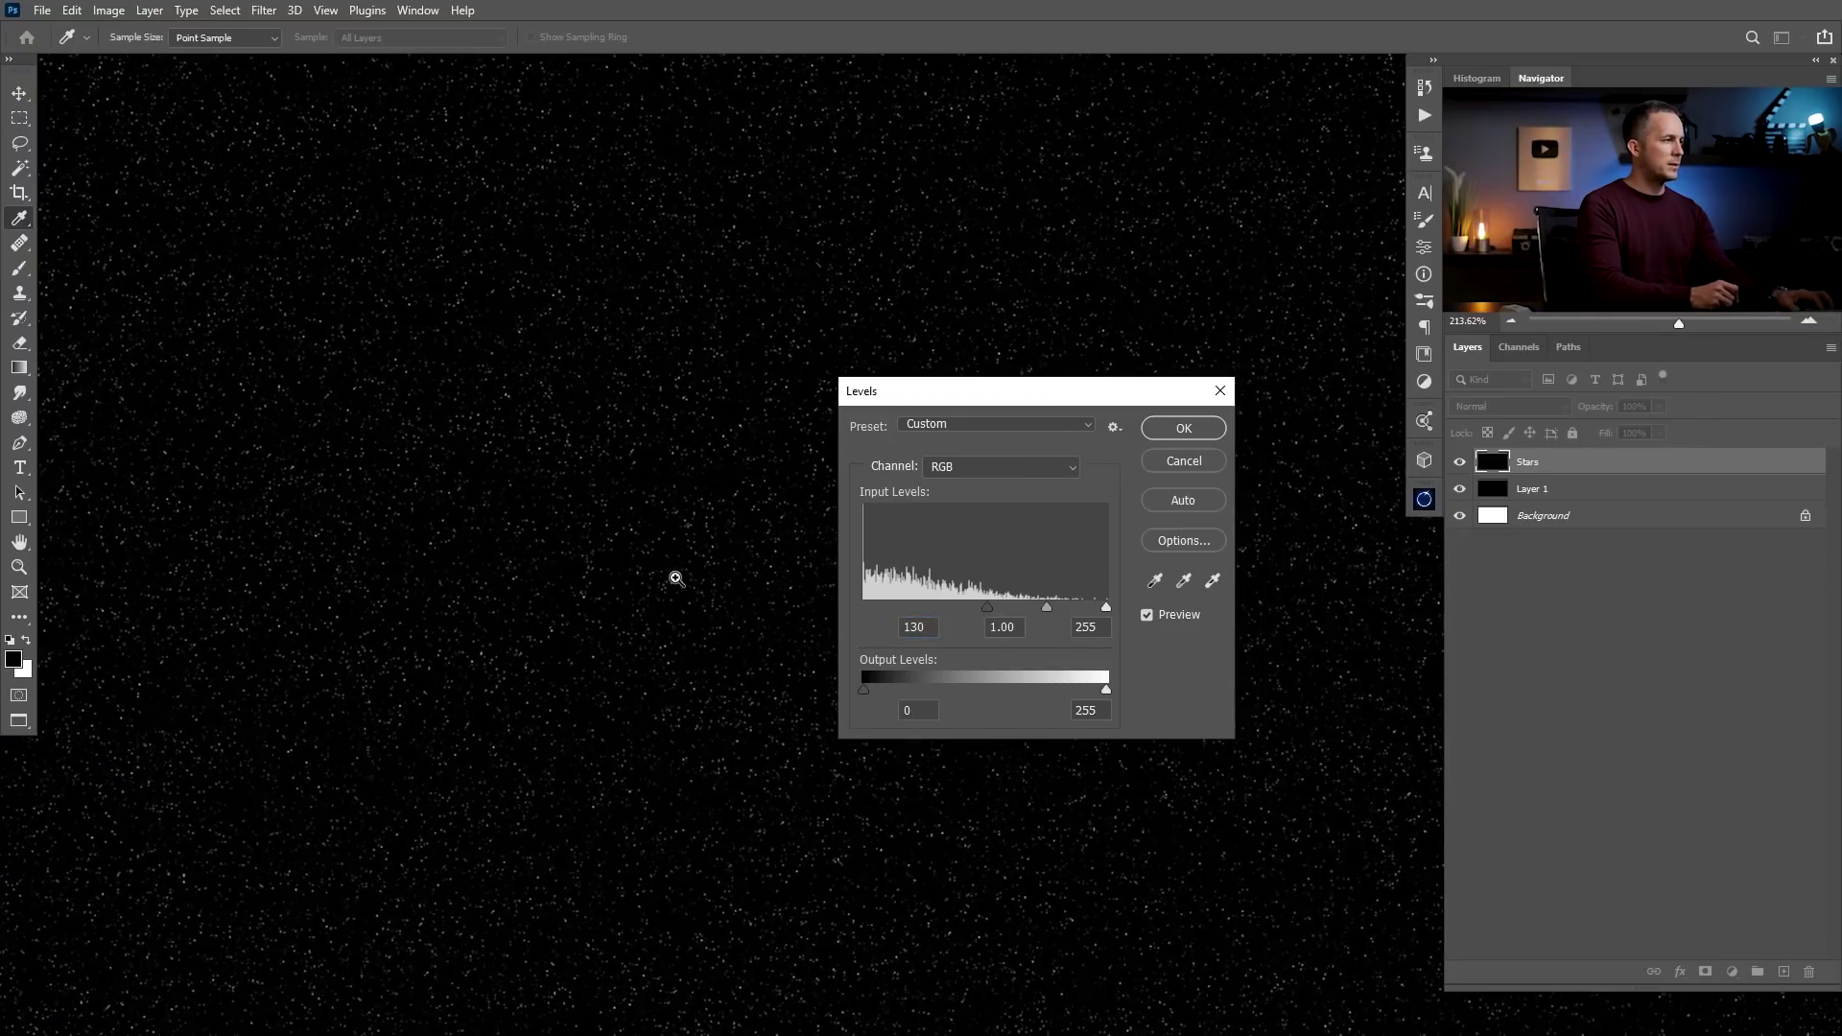
drag(1007, 606, 1047, 607)
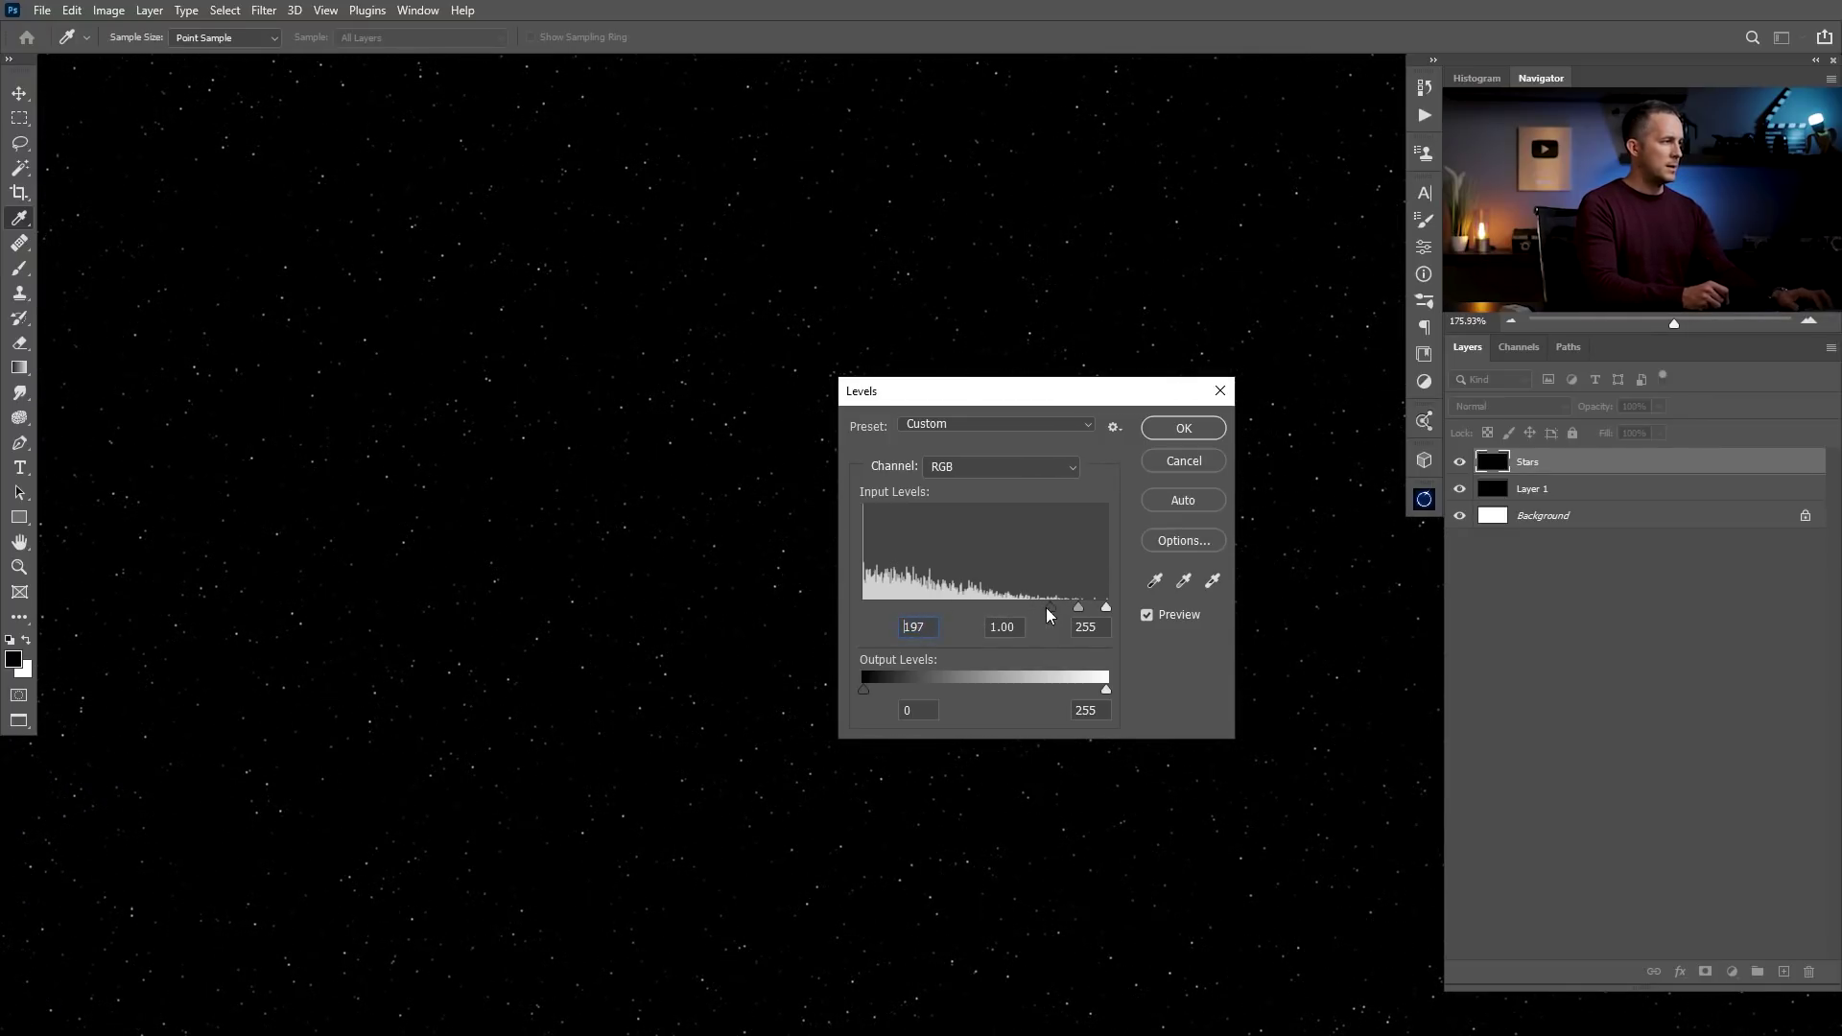
scroll(669, 573, down, 1)
scroll(670, 573, down, 1)
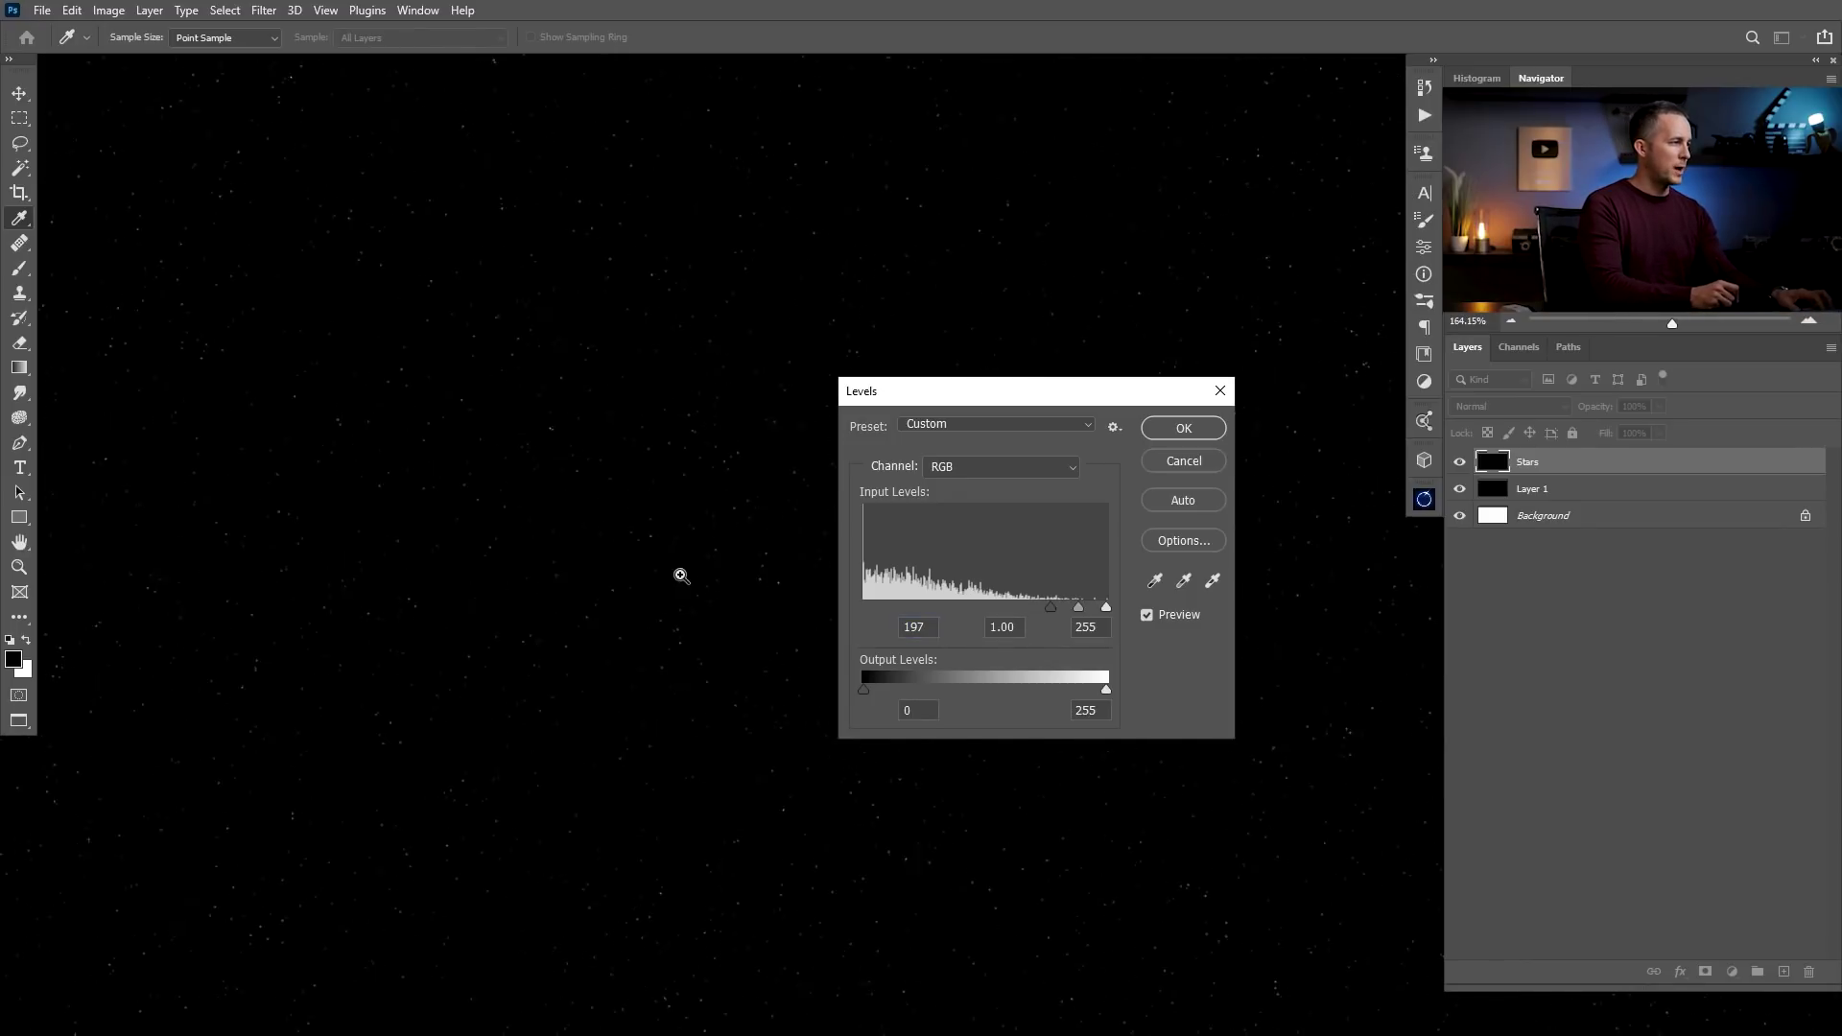
scroll(662, 585, down, 2)
scroll(662, 595, up, 2)
scroll(670, 596, down, 2)
drag(1055, 394, 1021, 419)
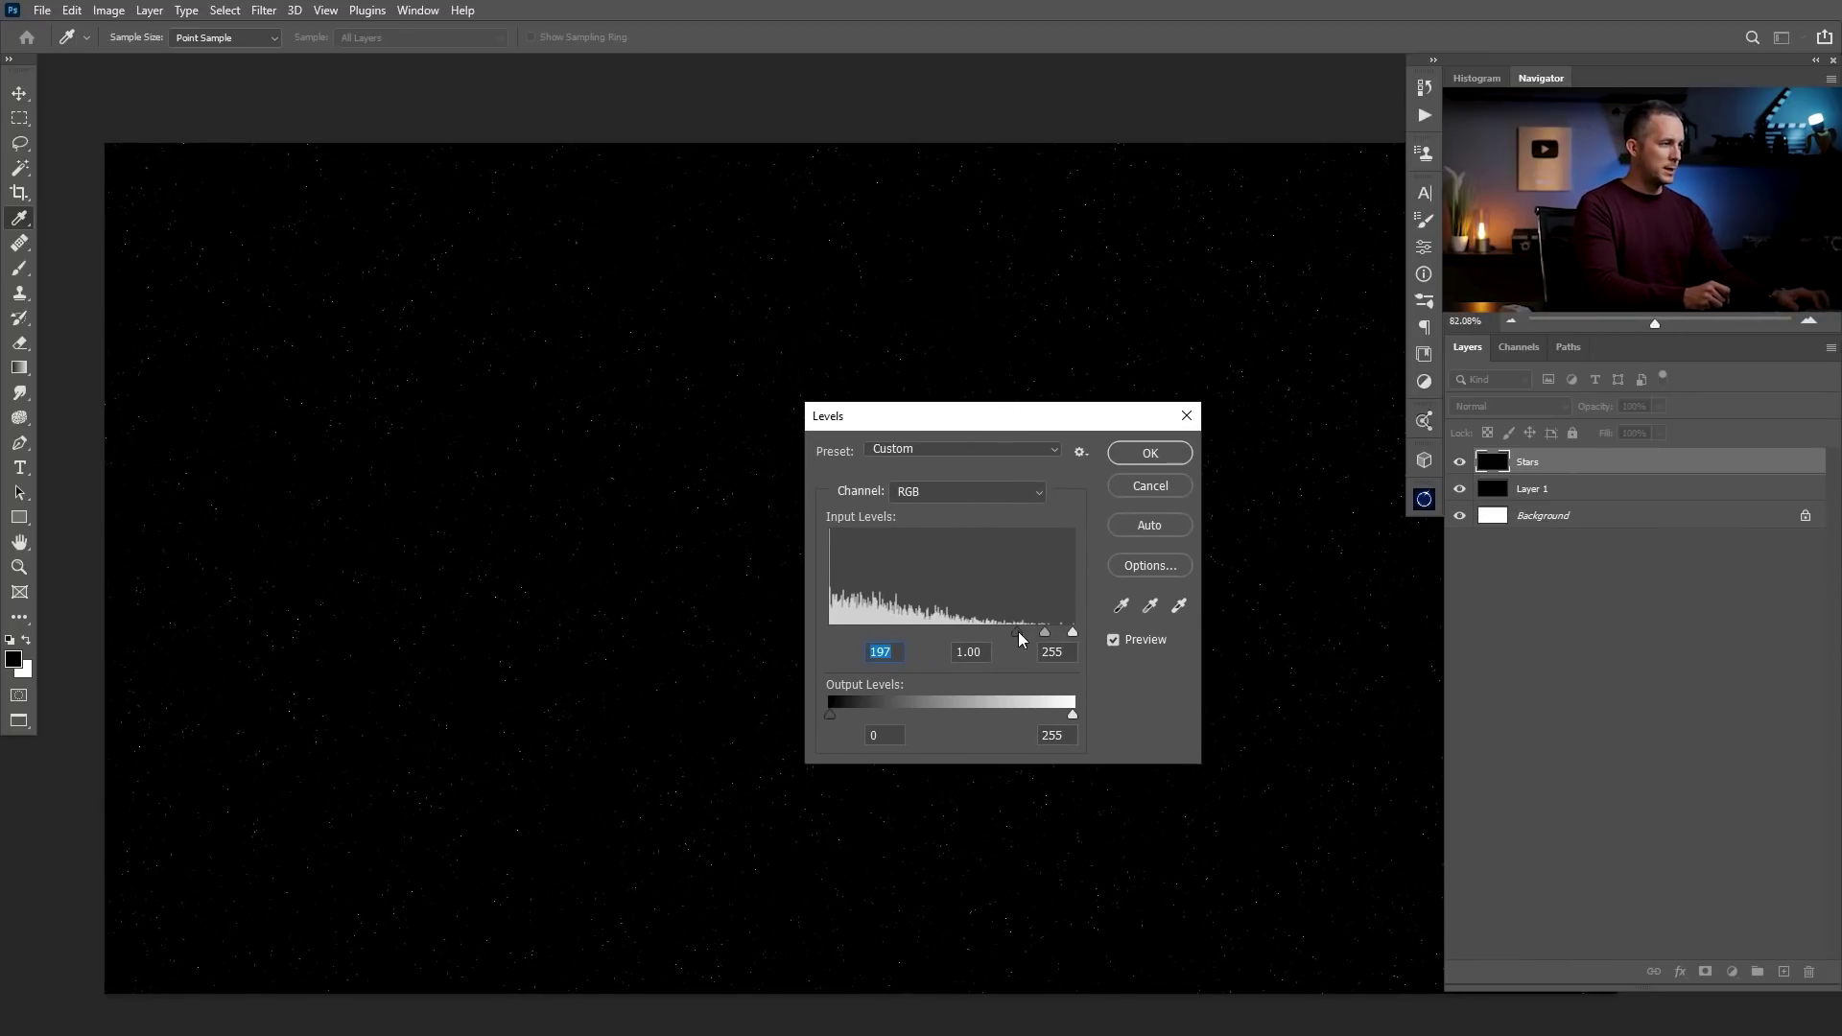
click(1150, 453)
key(b)
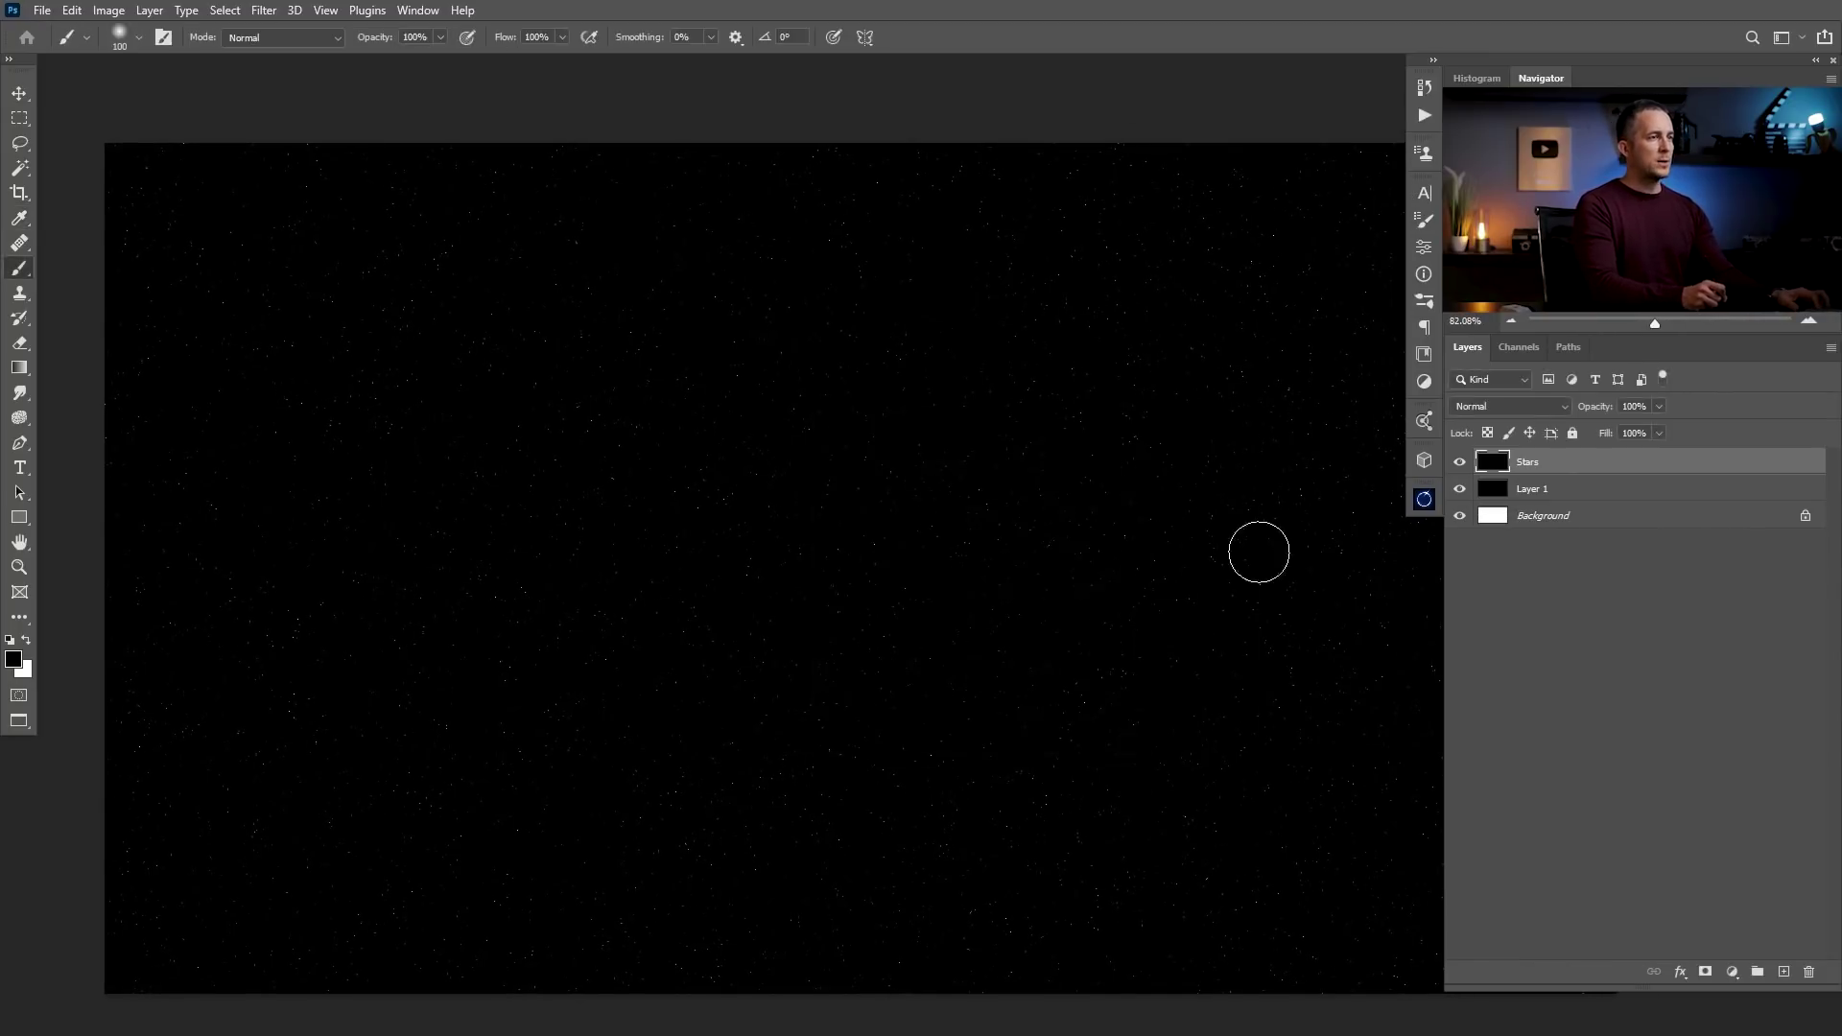
Duplicate the Stars layer and scale the copy up proportionally to about 209%, shifting it slightly sideways
scroll(1081, 575, down, 1)
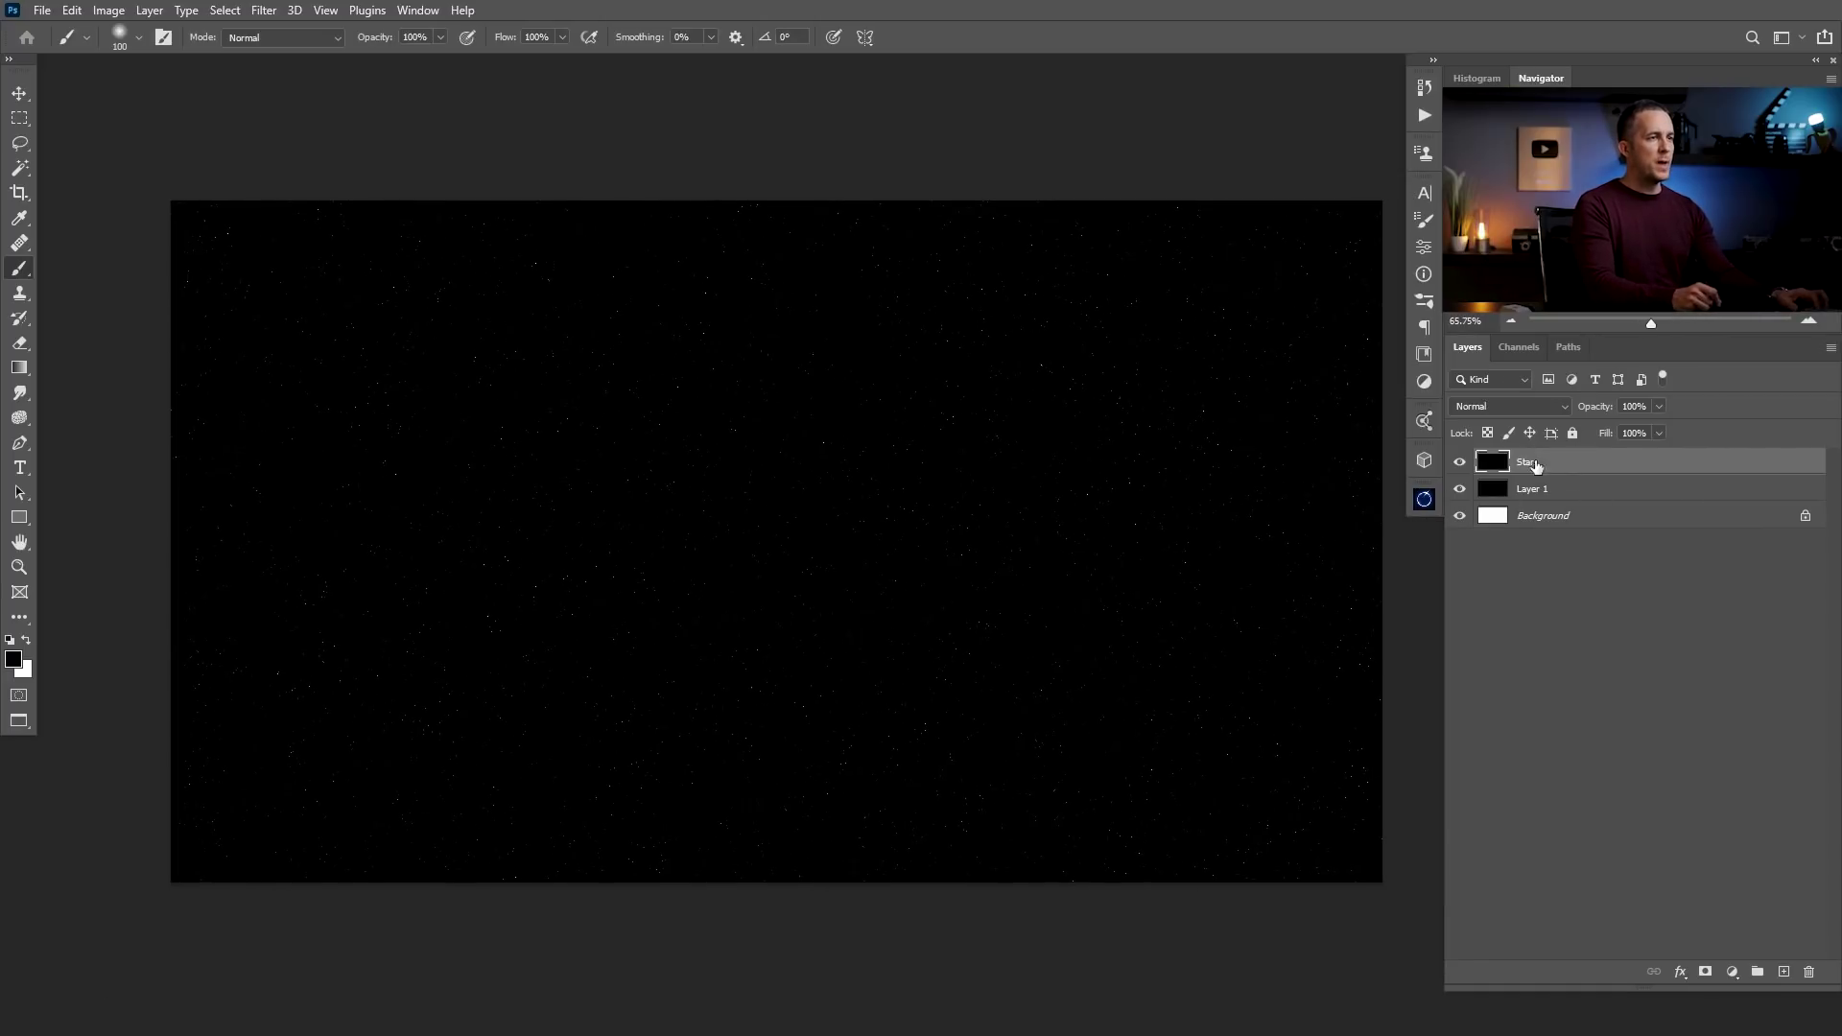
key(ctrl+j)
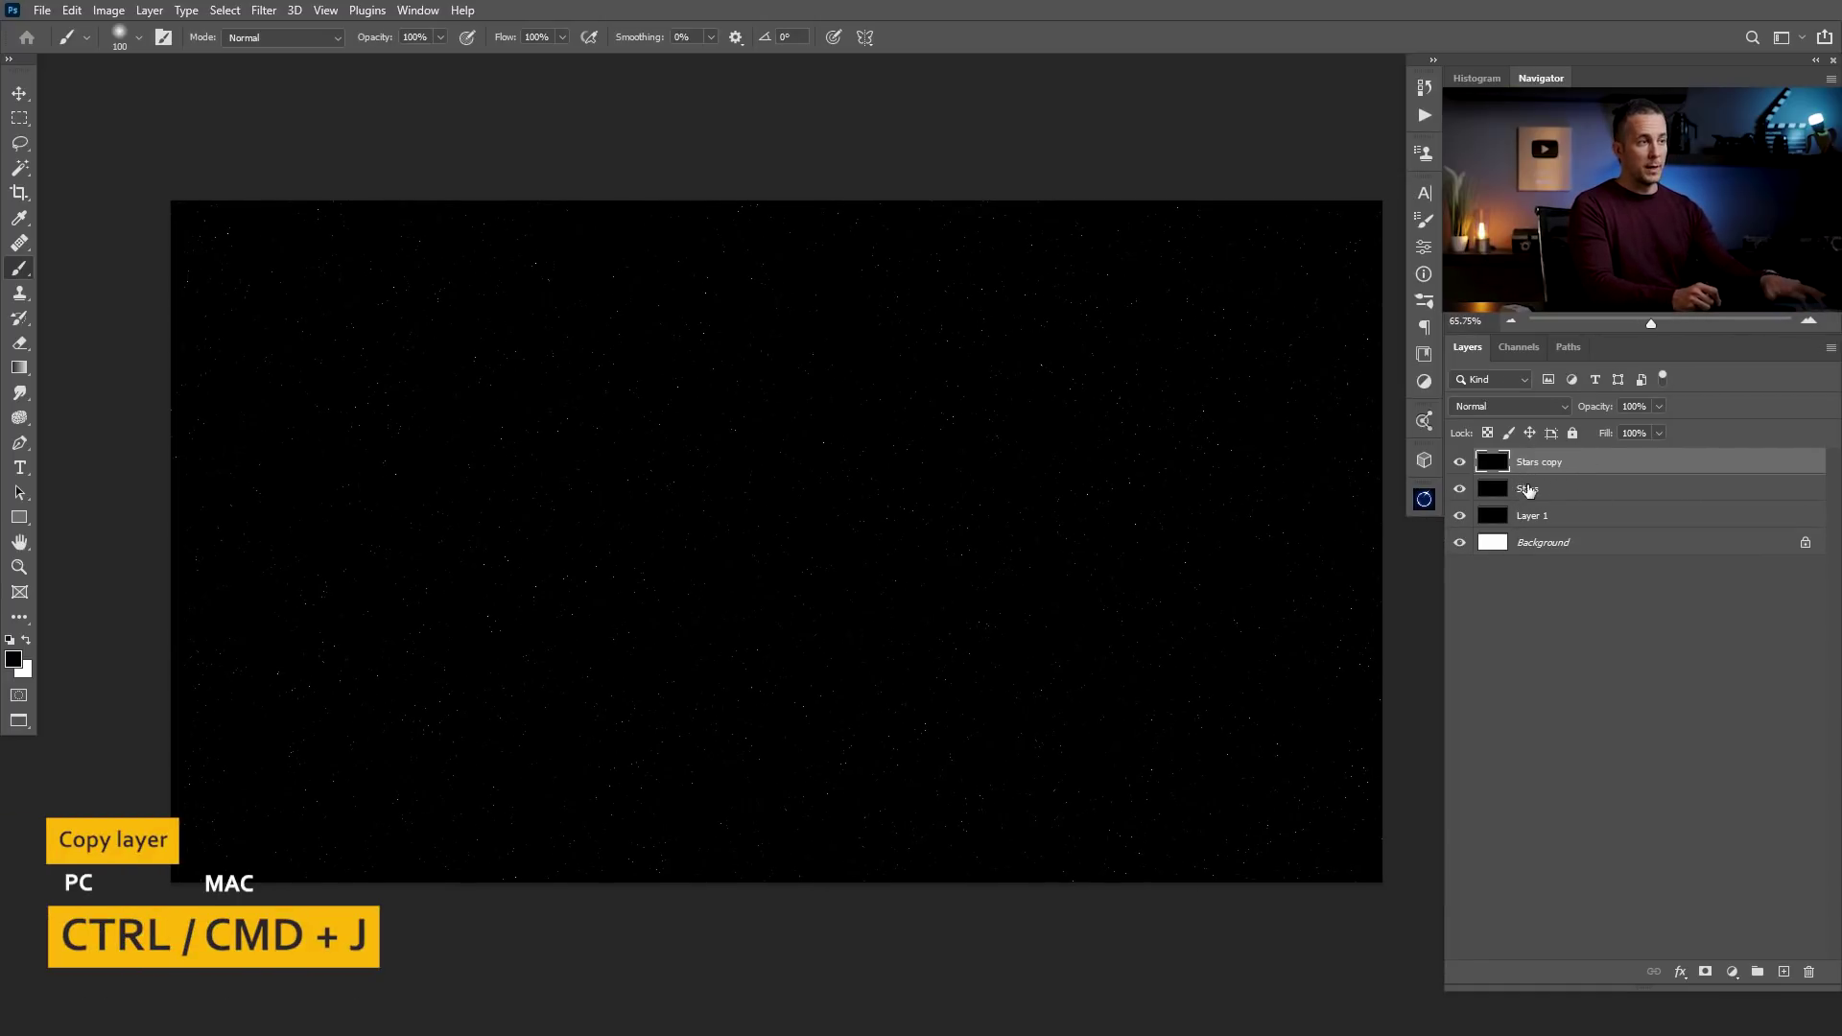
scroll(883, 566, down, 3)
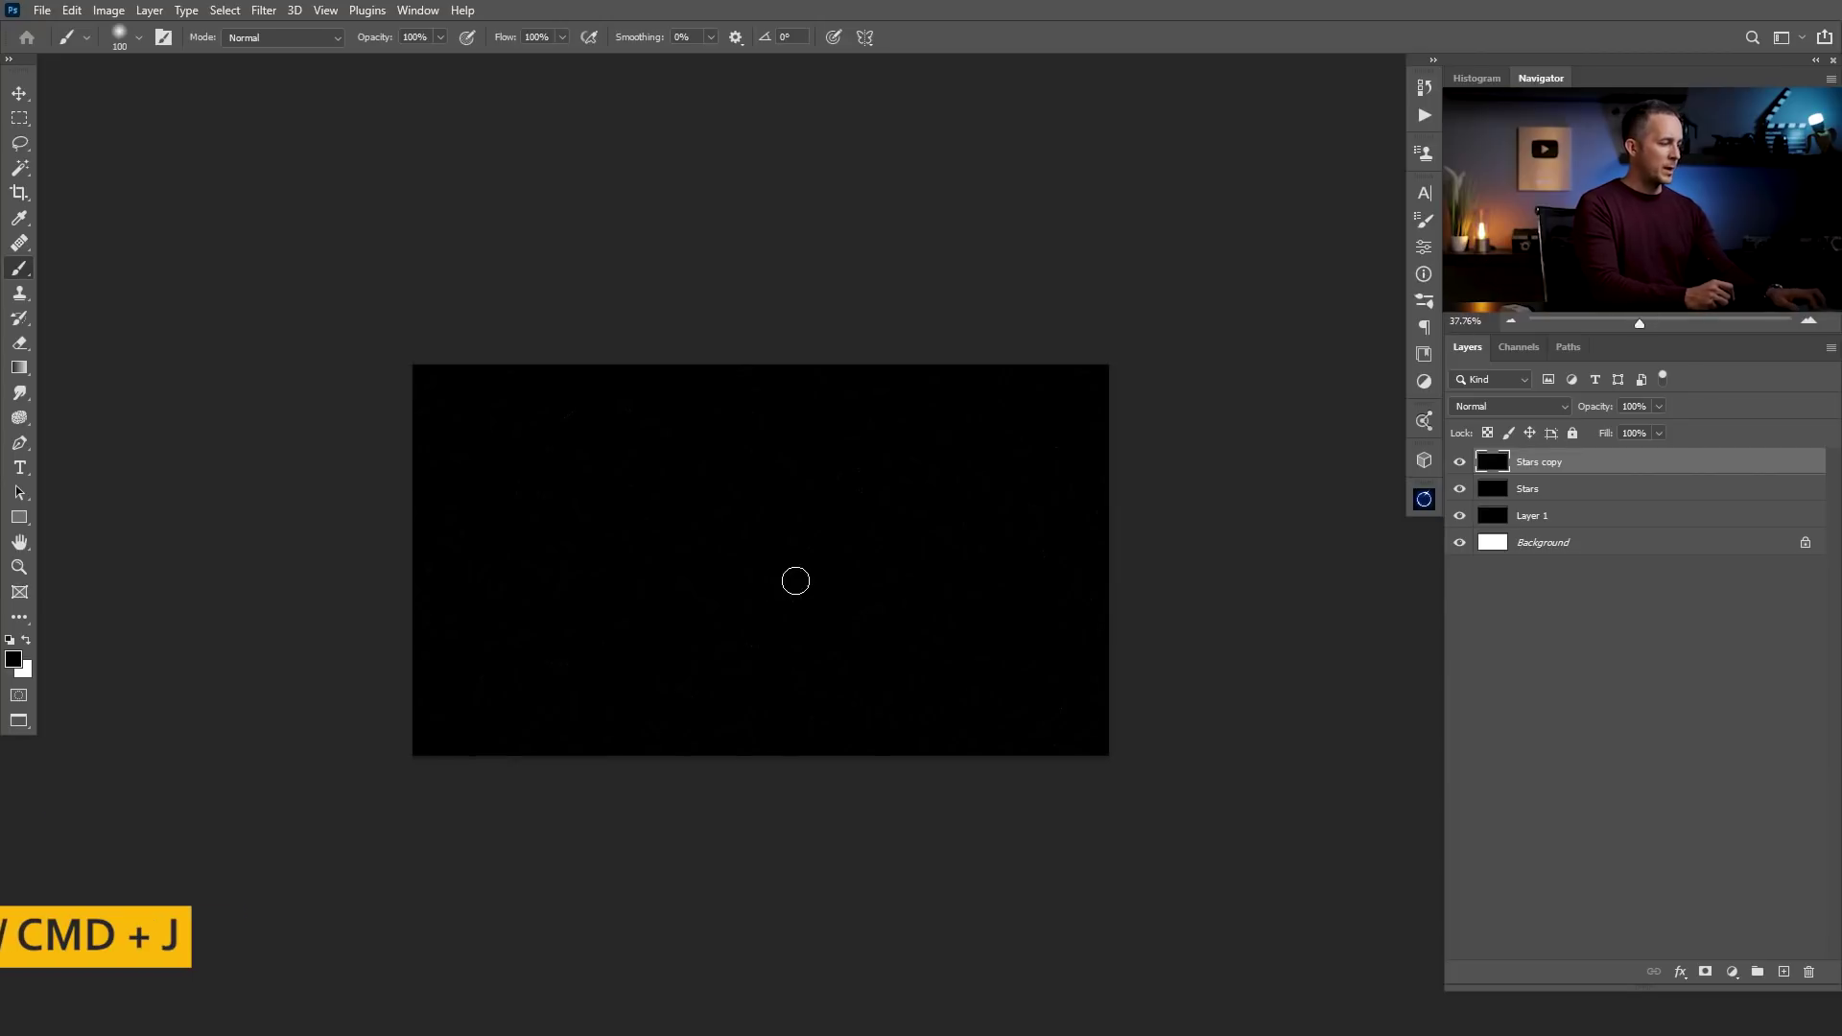
key(ctrl+t)
drag(1109, 364, 1496, 144)
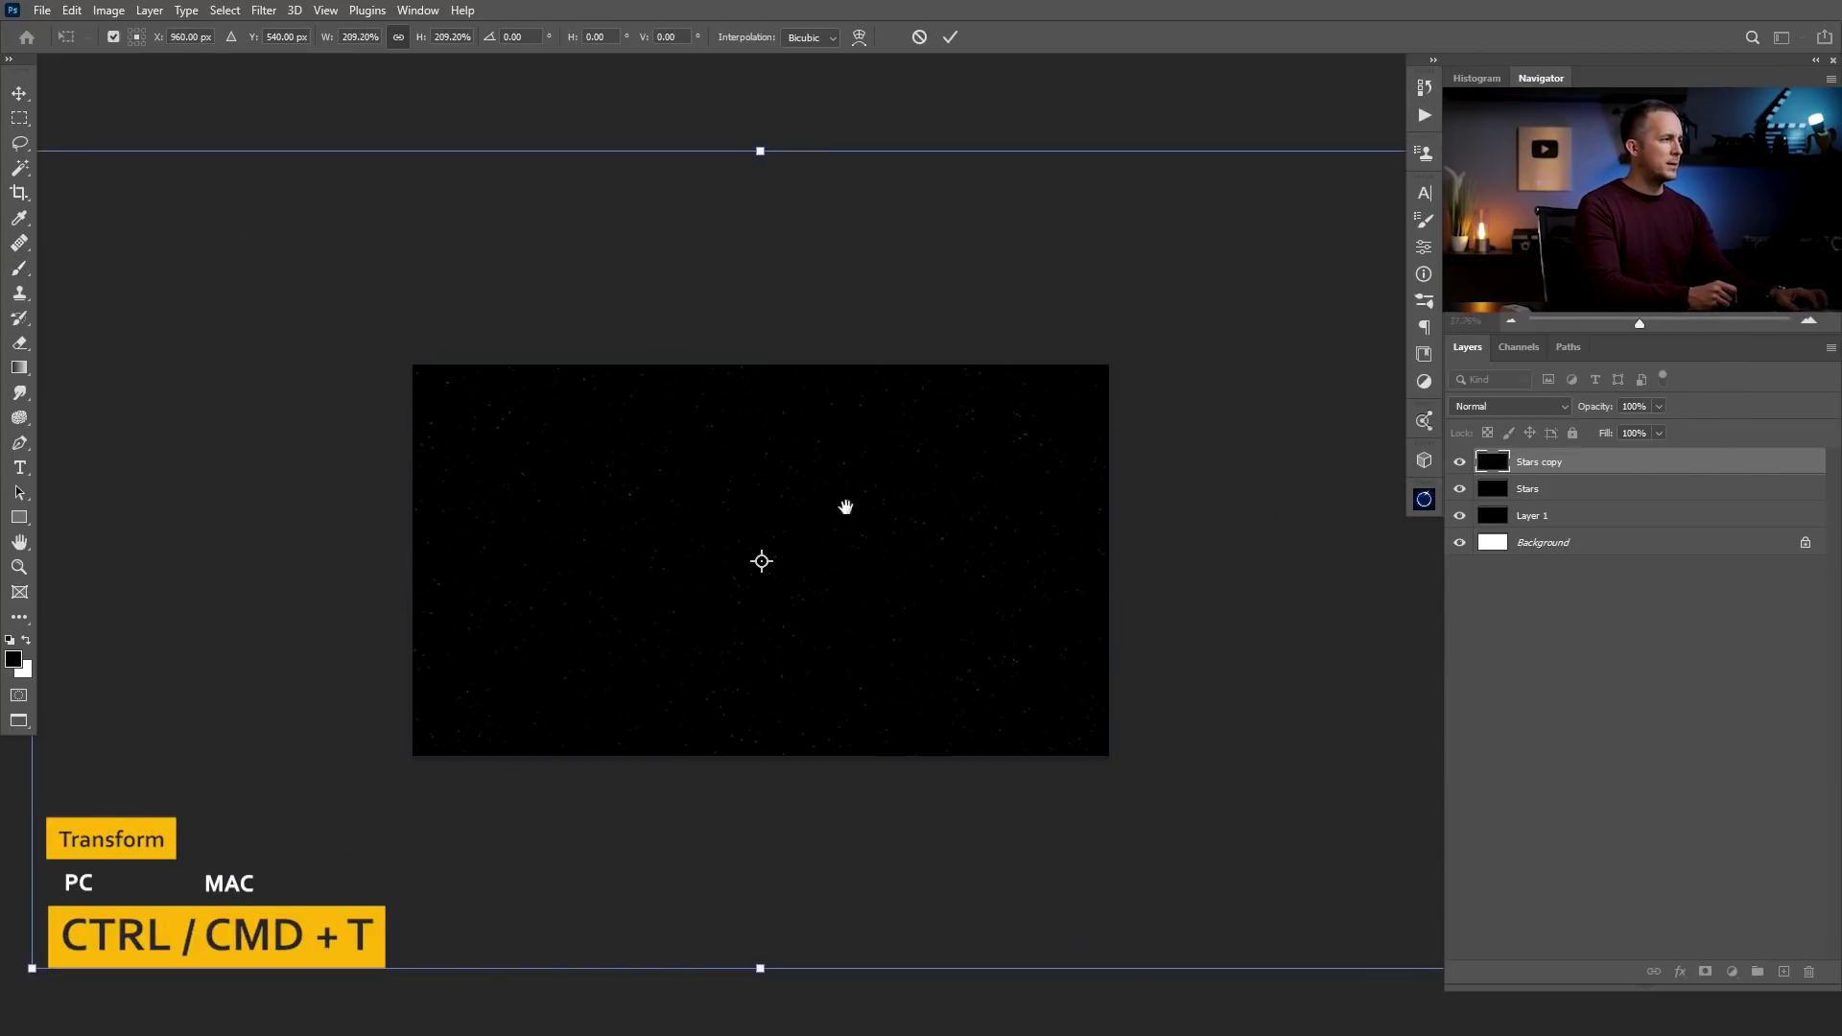
scroll(884, 527, up, 3)
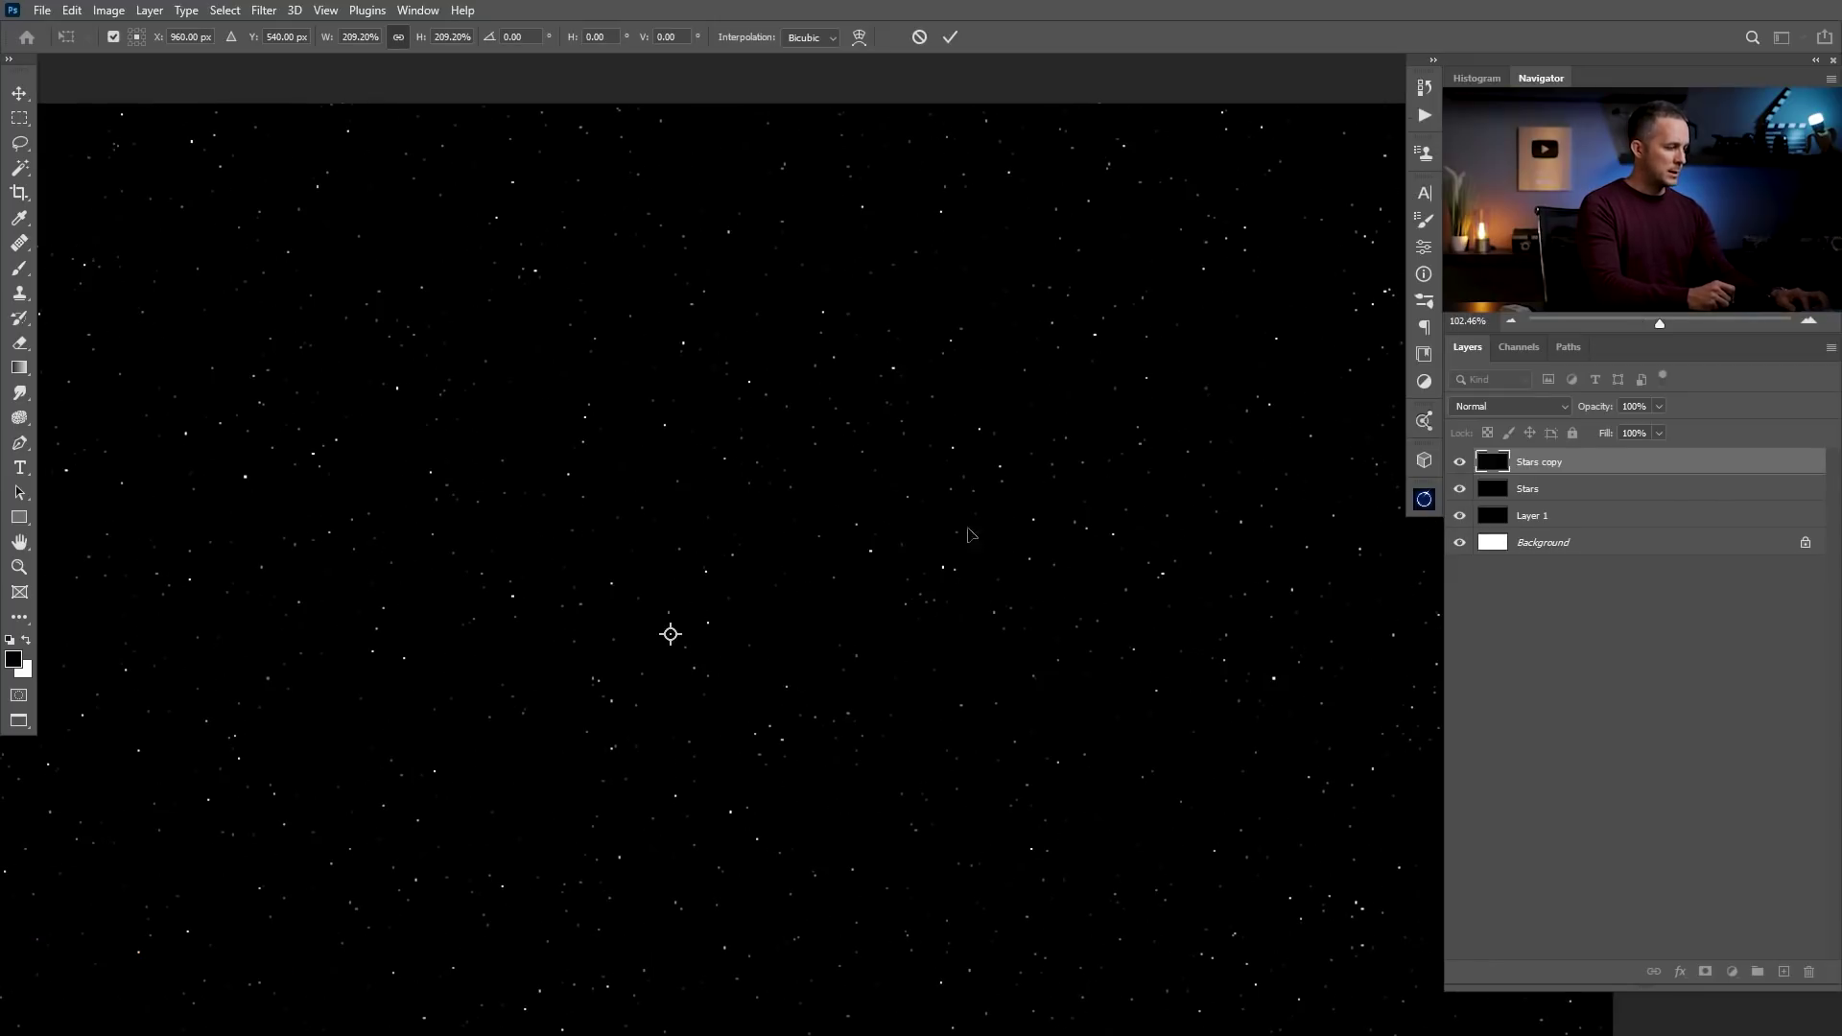
drag(961, 528, 979, 528)
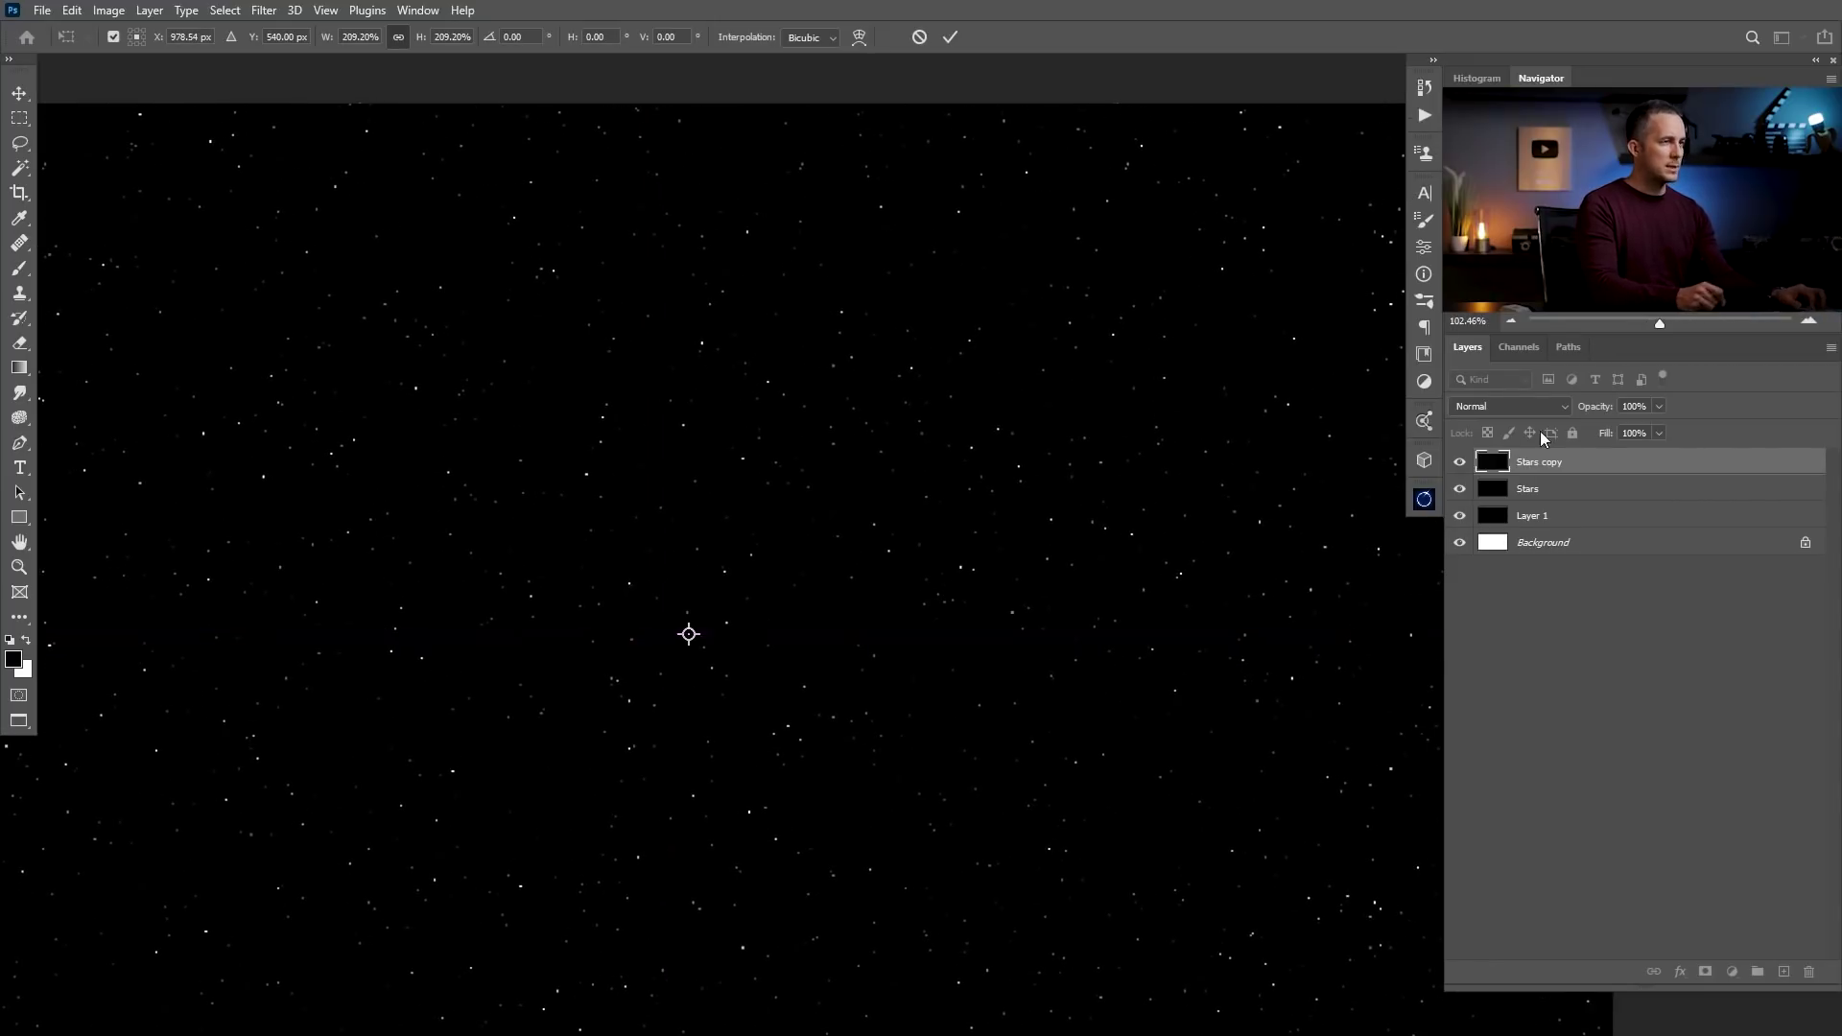
Set the Stars copy layer's blend mode to Screen and enlarge it further to about 271%, offset slightly from the canvas centre
click(1543, 409)
click(1483, 555)
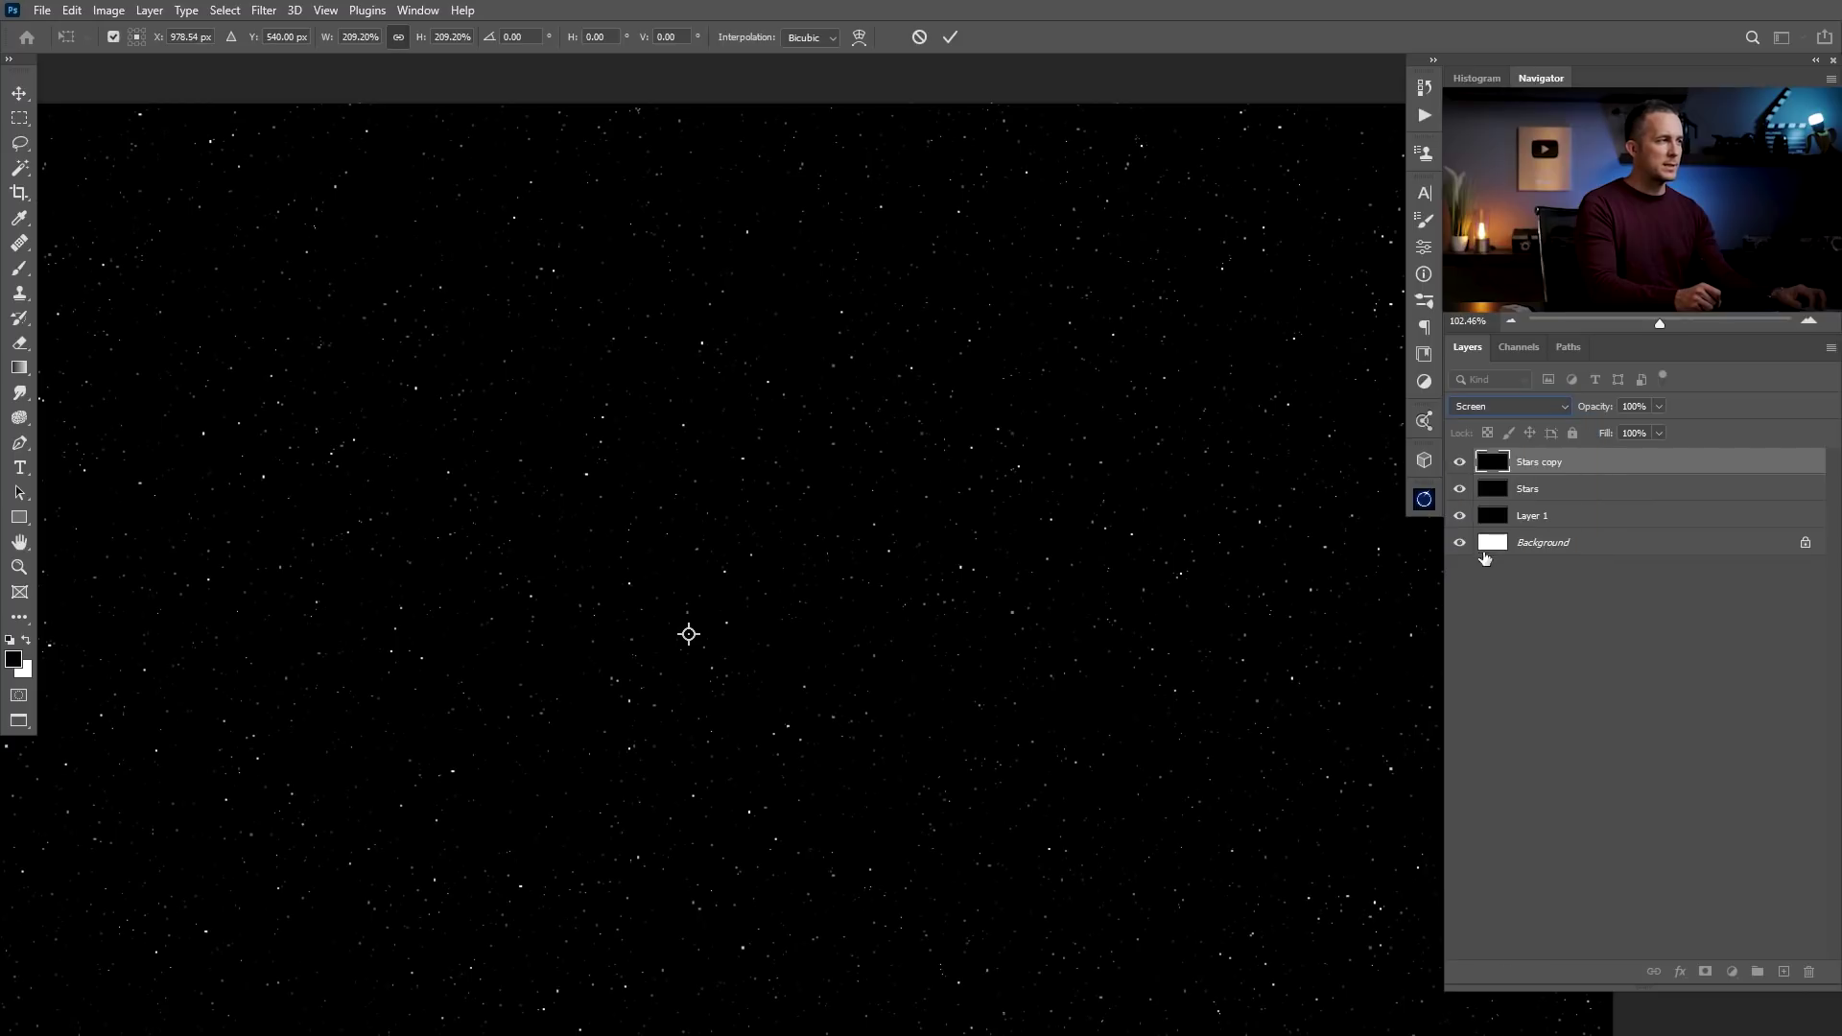
drag(844, 543, 804, 589)
drag(1221, 366, 1325, 309)
scroll(912, 568, up, 6)
drag(794, 588, 859, 606)
scroll(859, 617, down, 5)
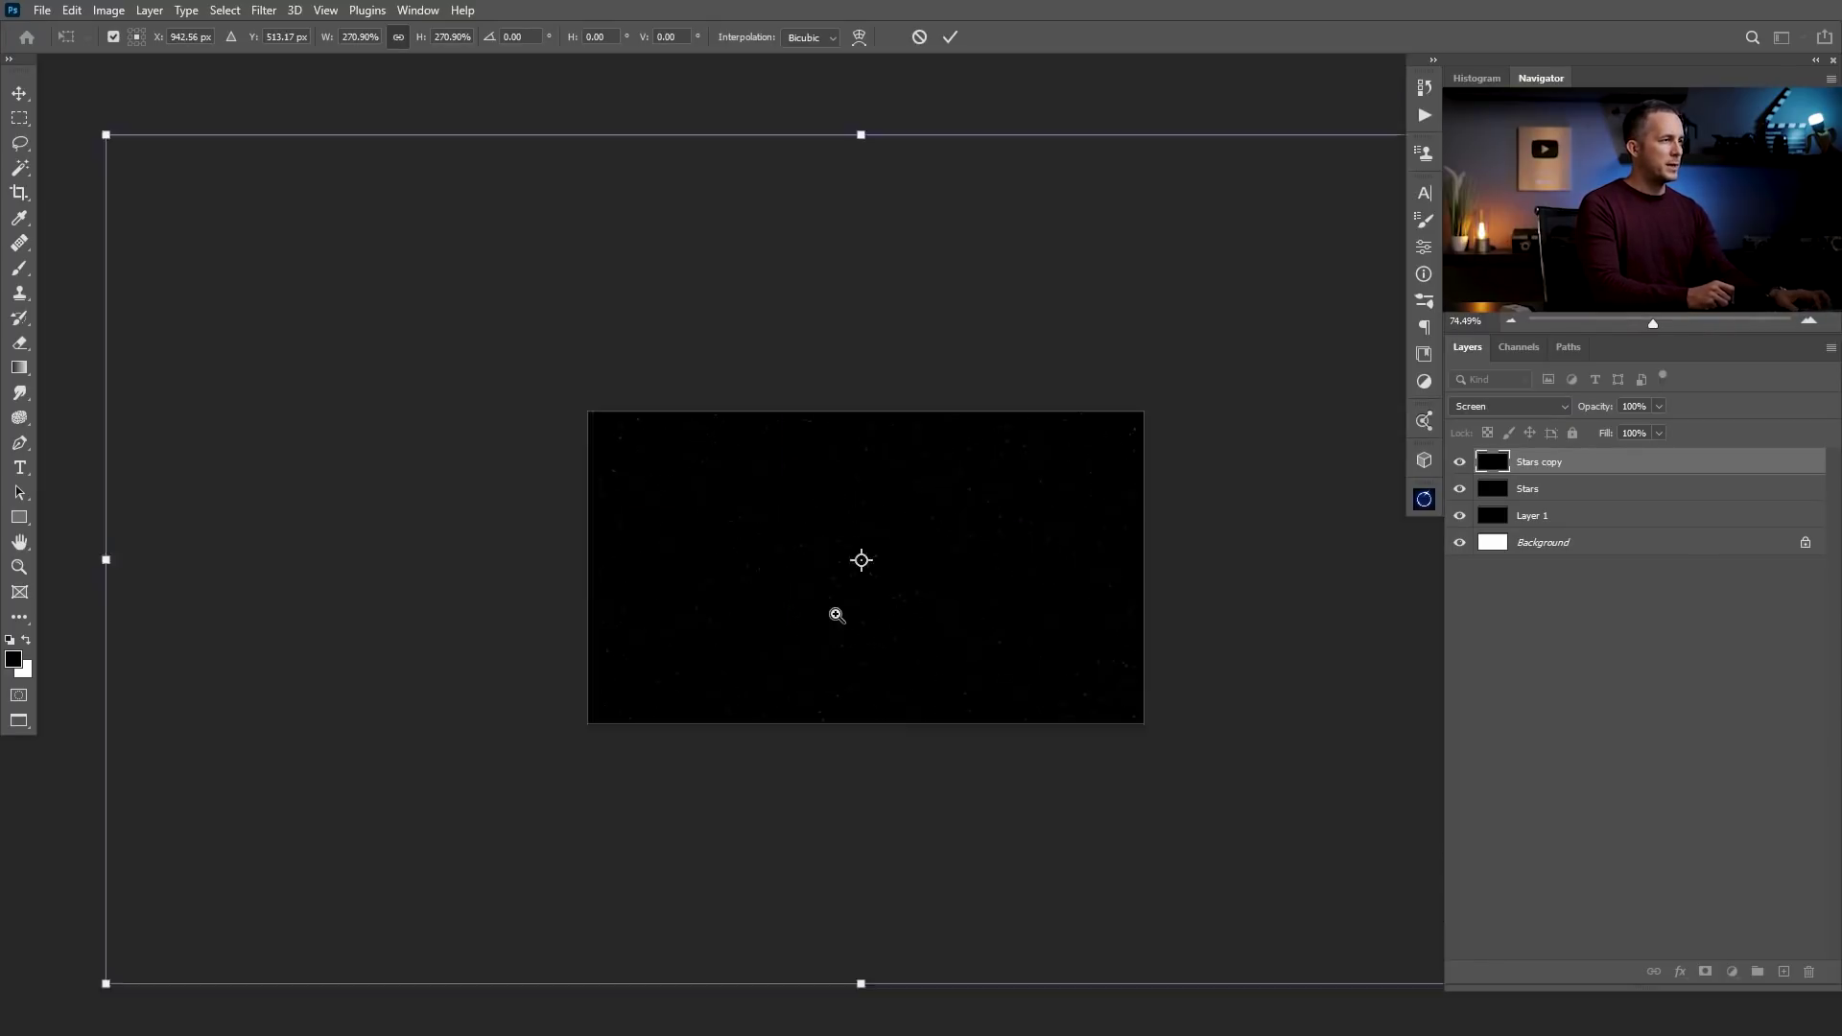
key(Return)
key(b)
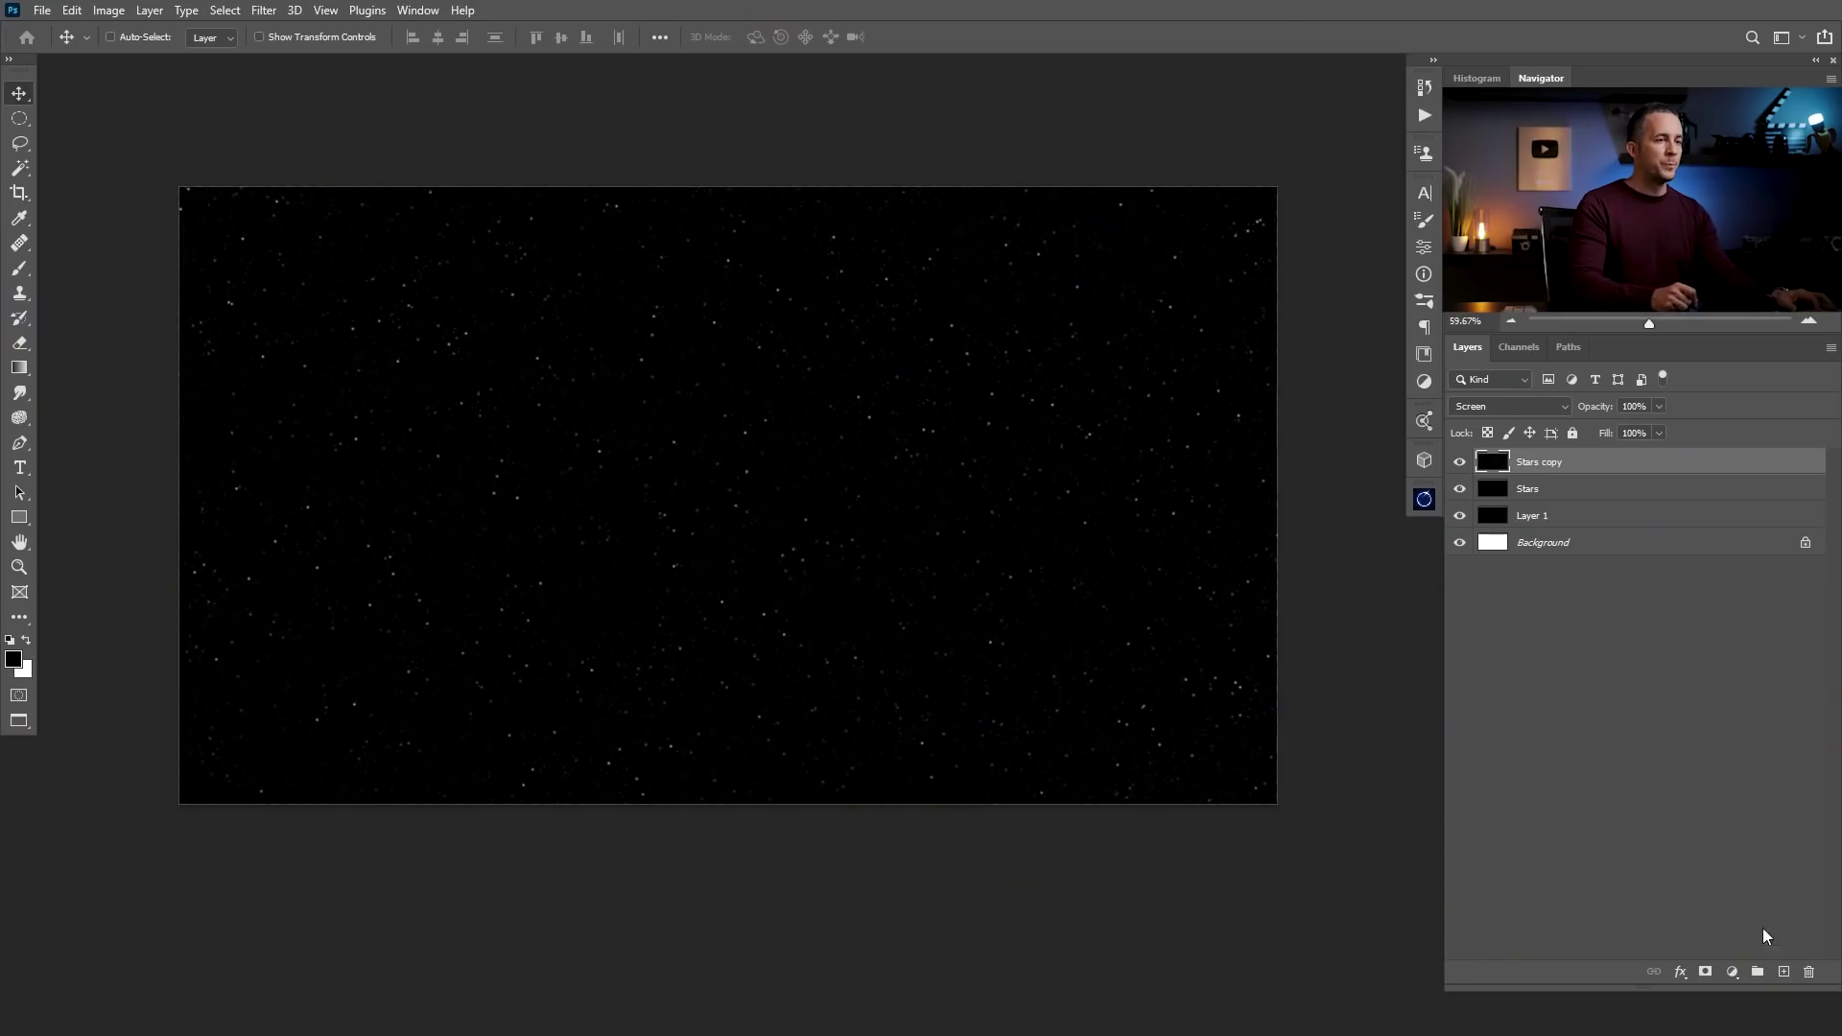
Add two empty layers above the star layers, naming the lower one Color and the upper one Nebula
click(1784, 972)
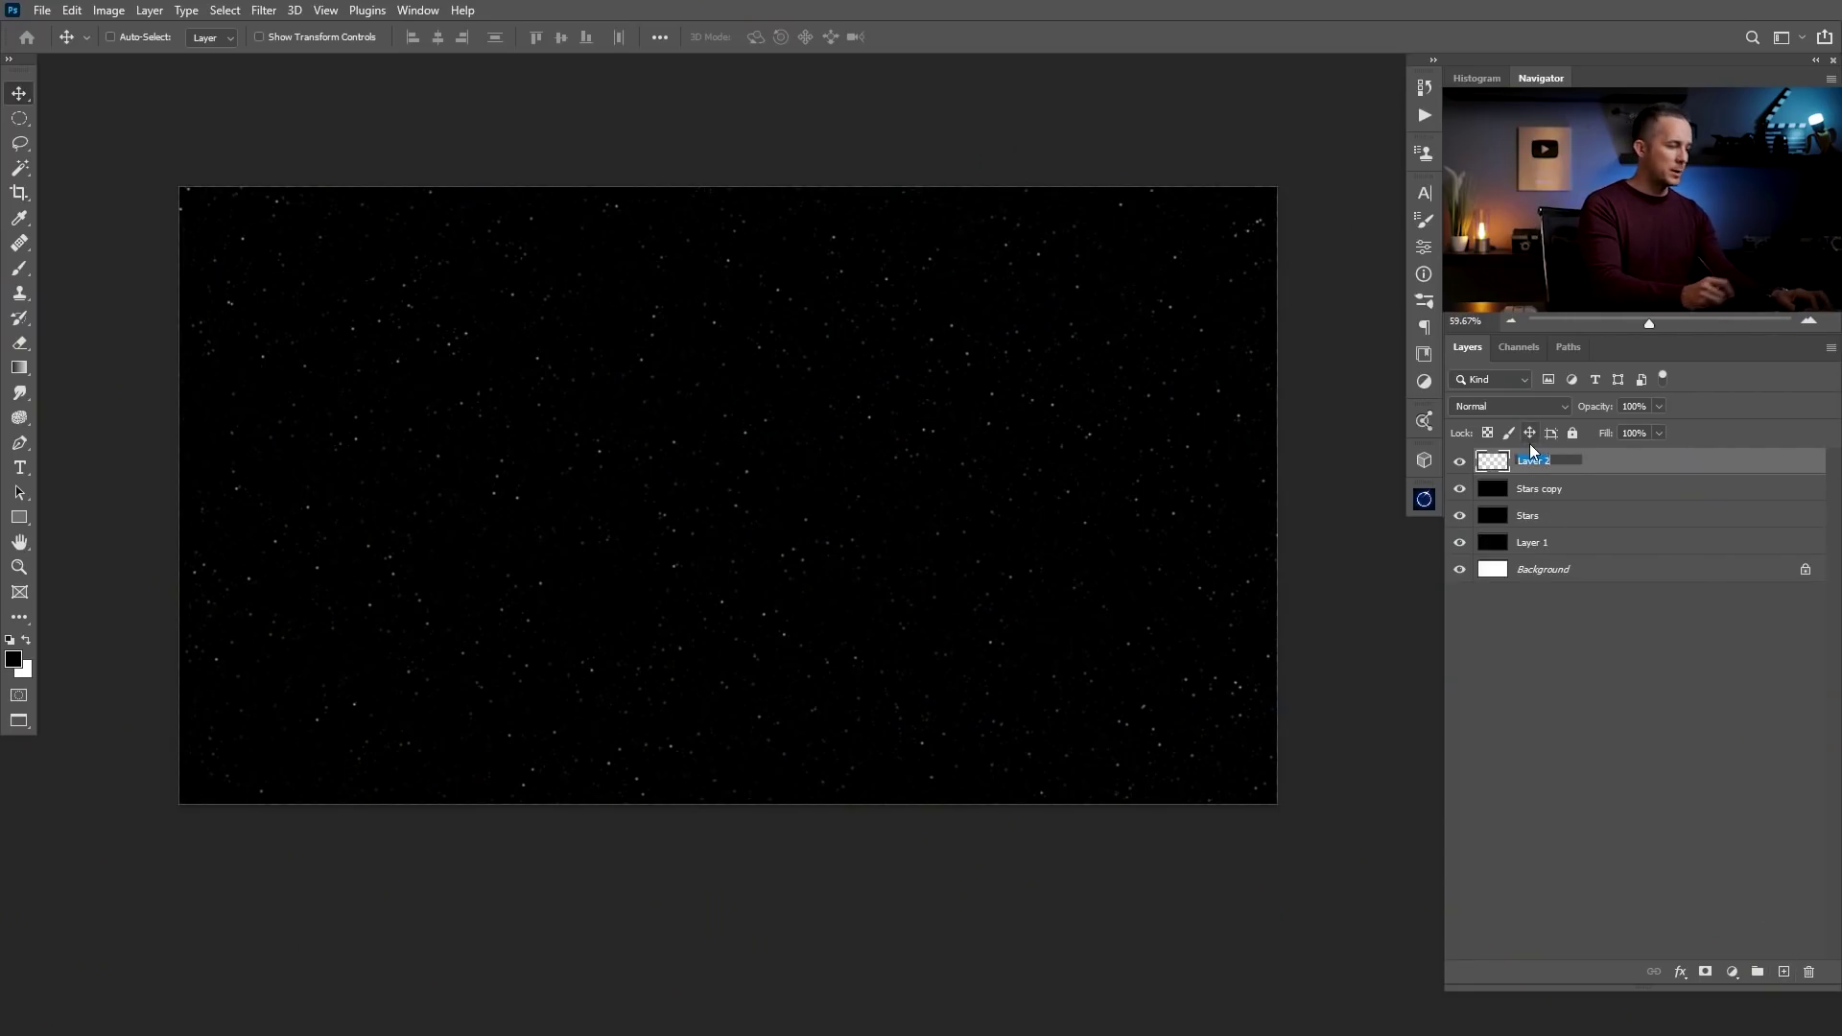
text(Color)
key(Return)
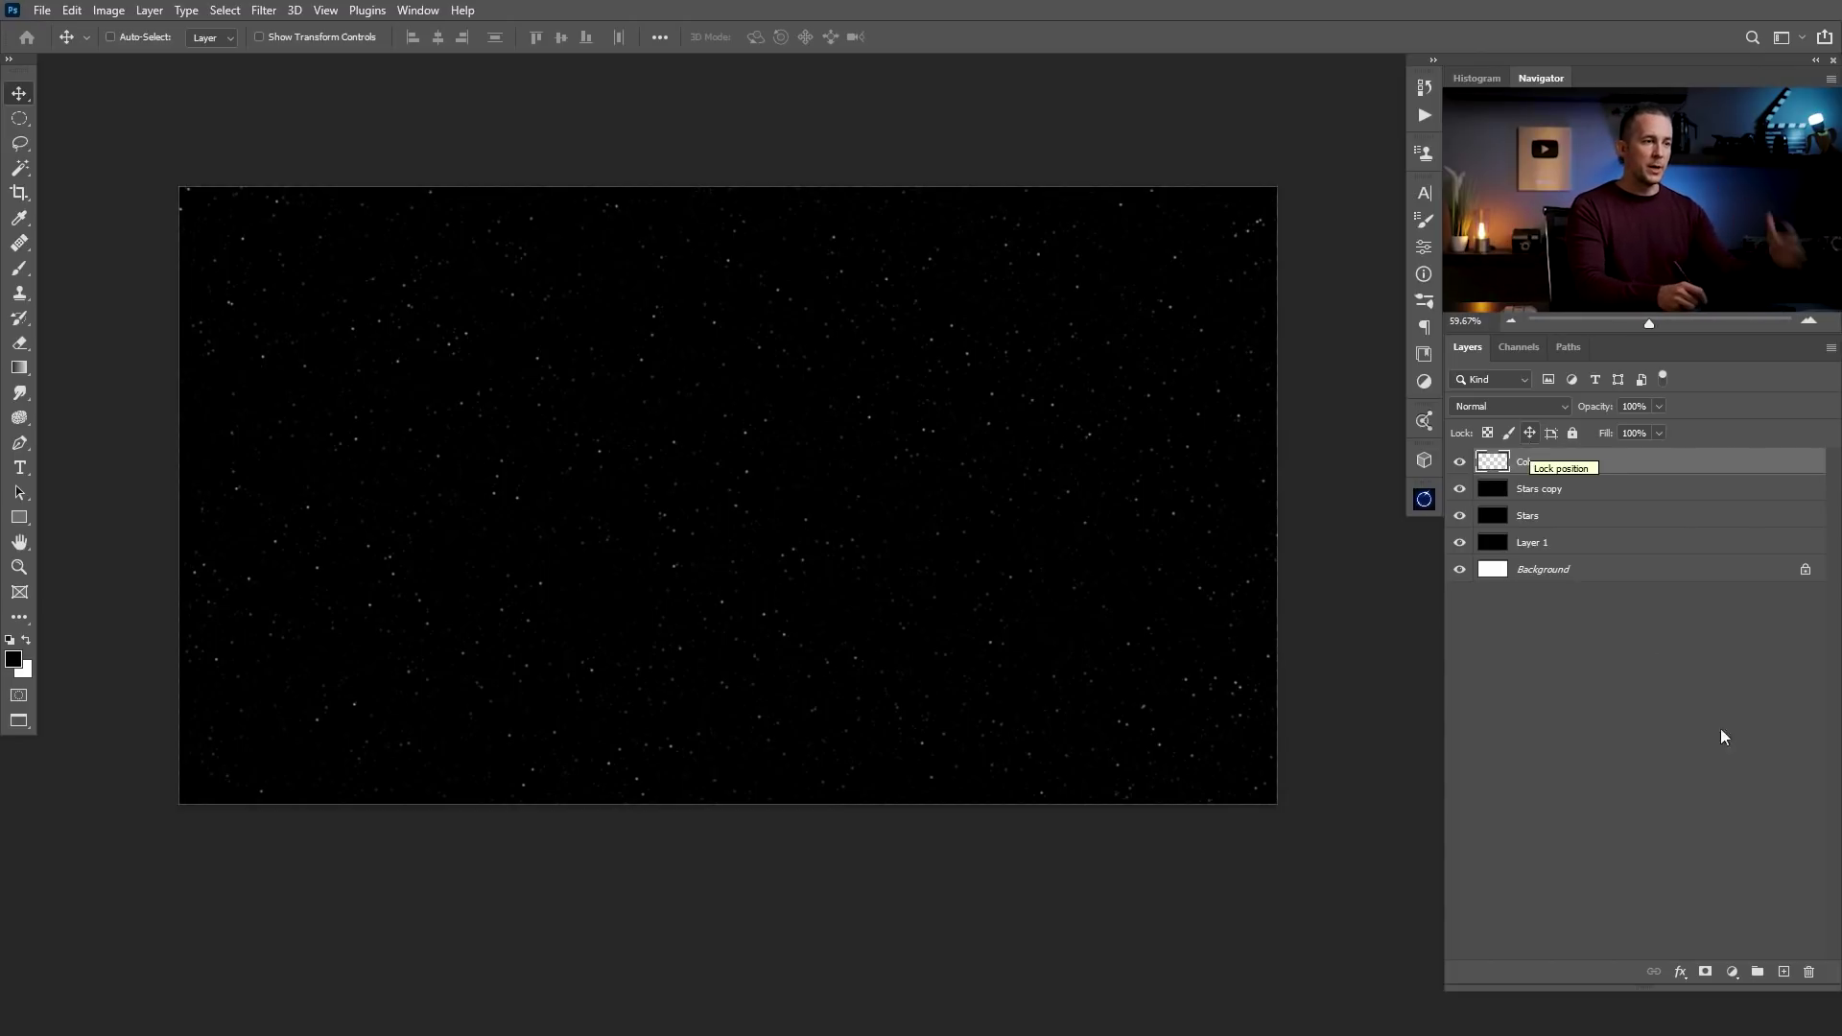
click(1784, 972)
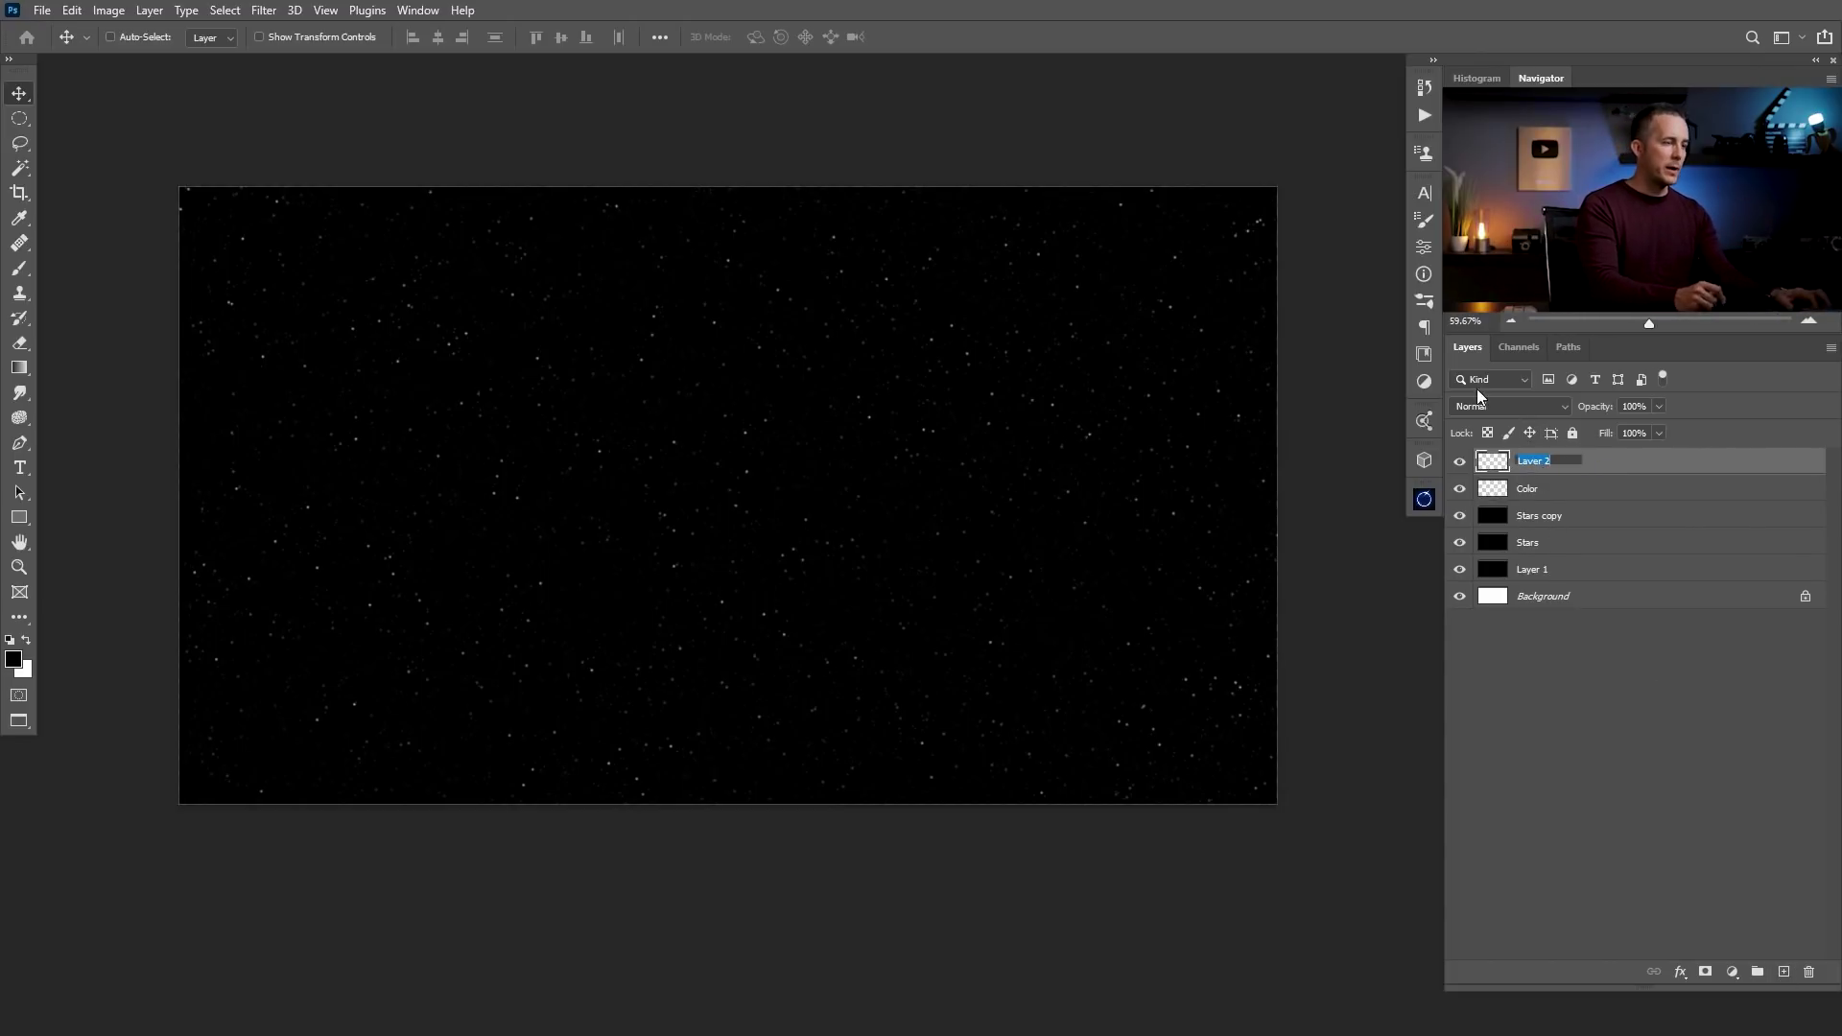
text(Nebula)
key(Return)
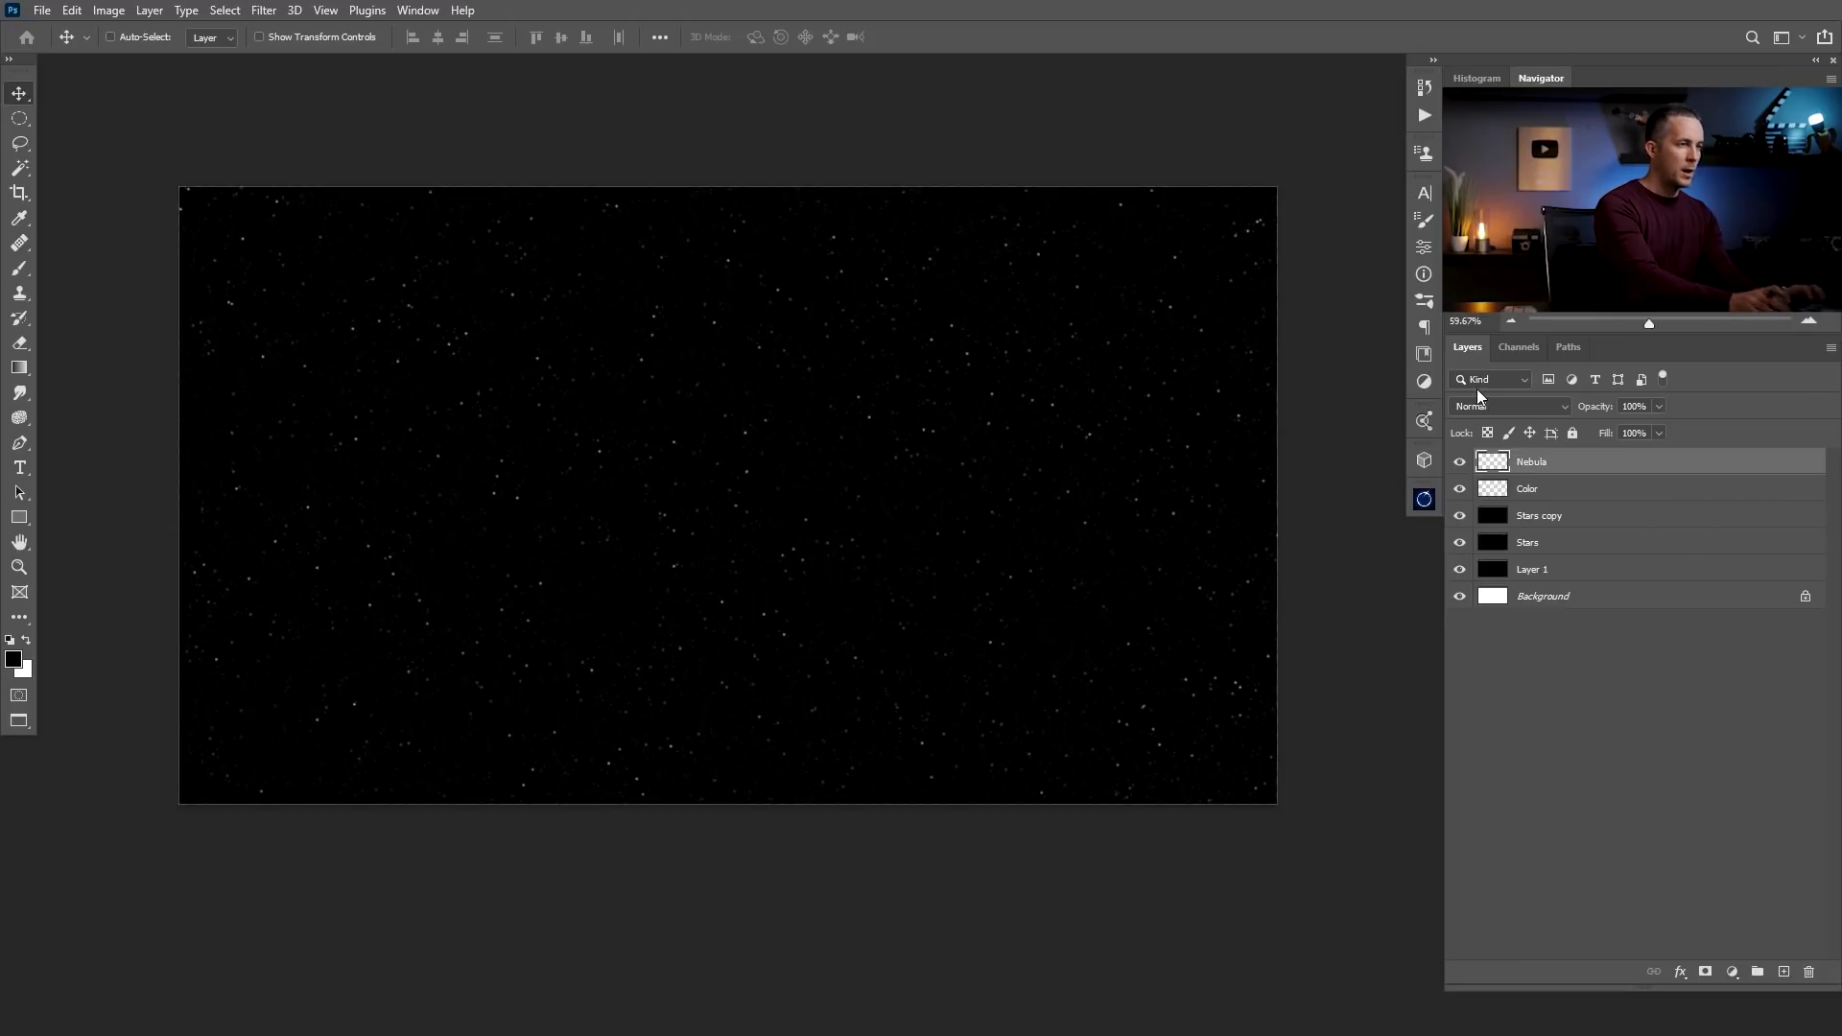
Make the Color layer active, set the foreground color to pure red (ff0000) and switch to the Brush tool
click(1535, 489)
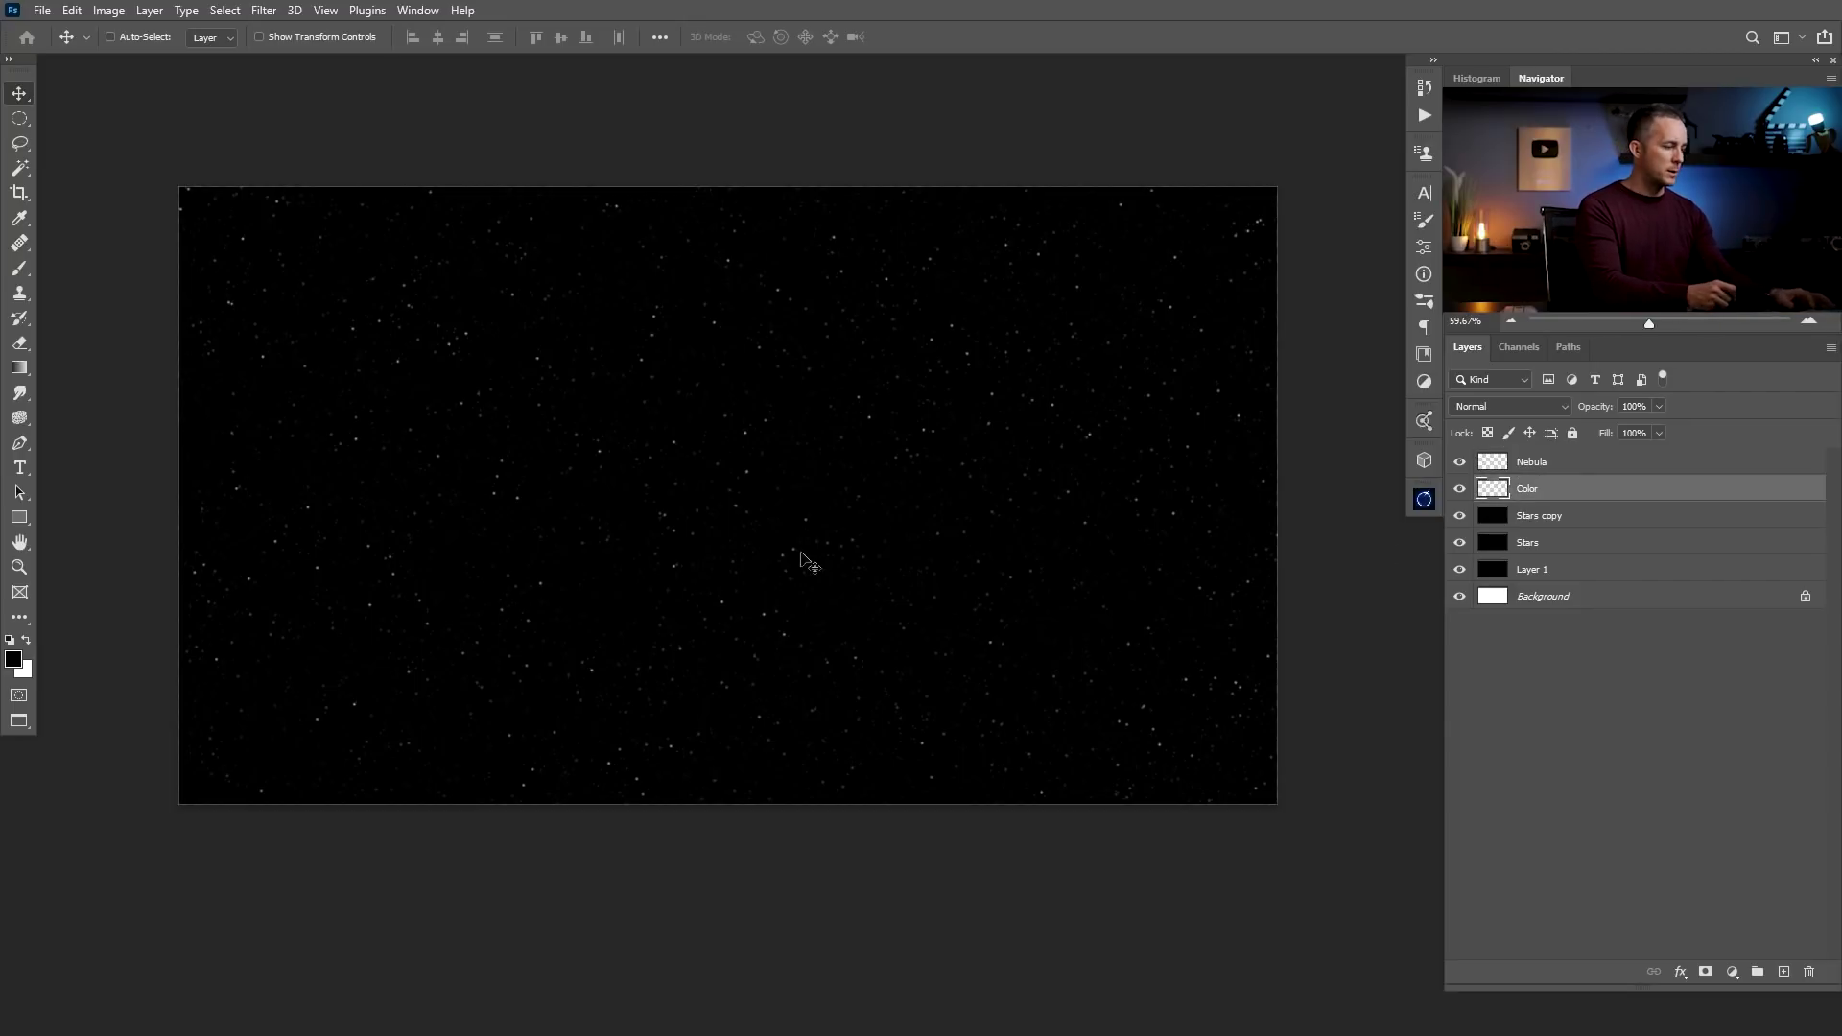
click(13, 660)
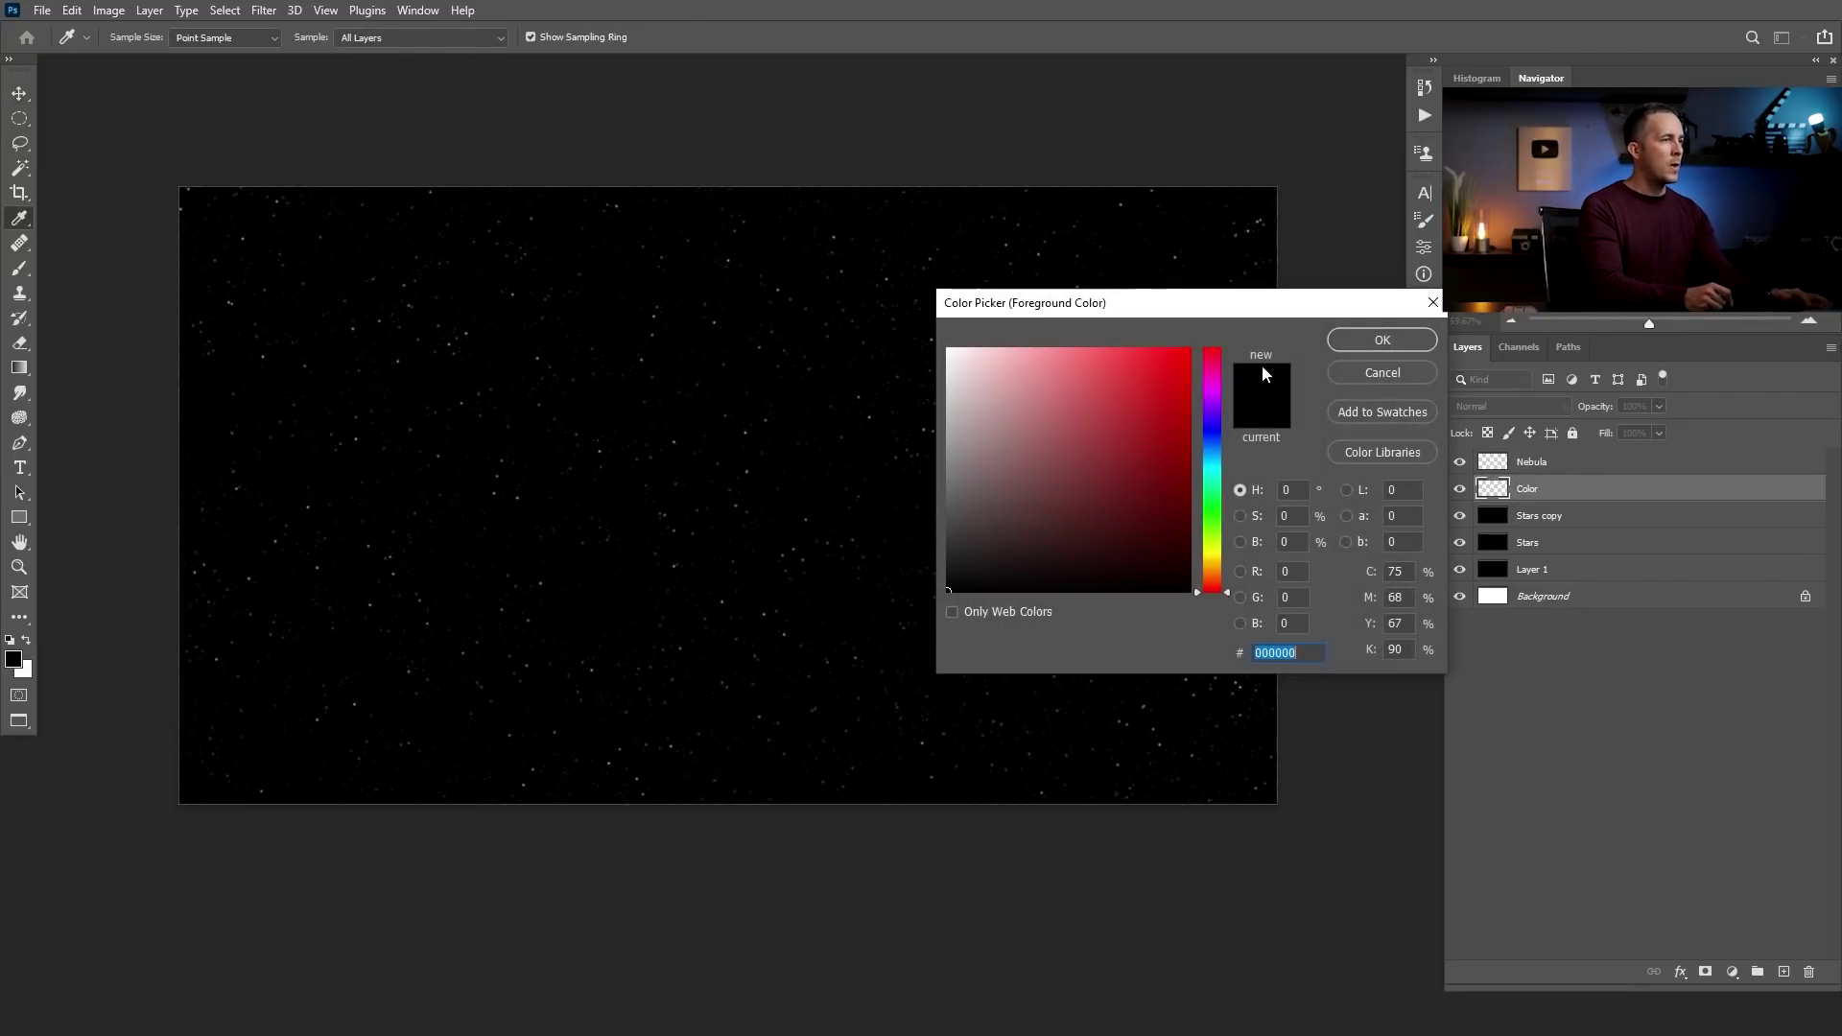
drag(1216, 359, 1216, 513)
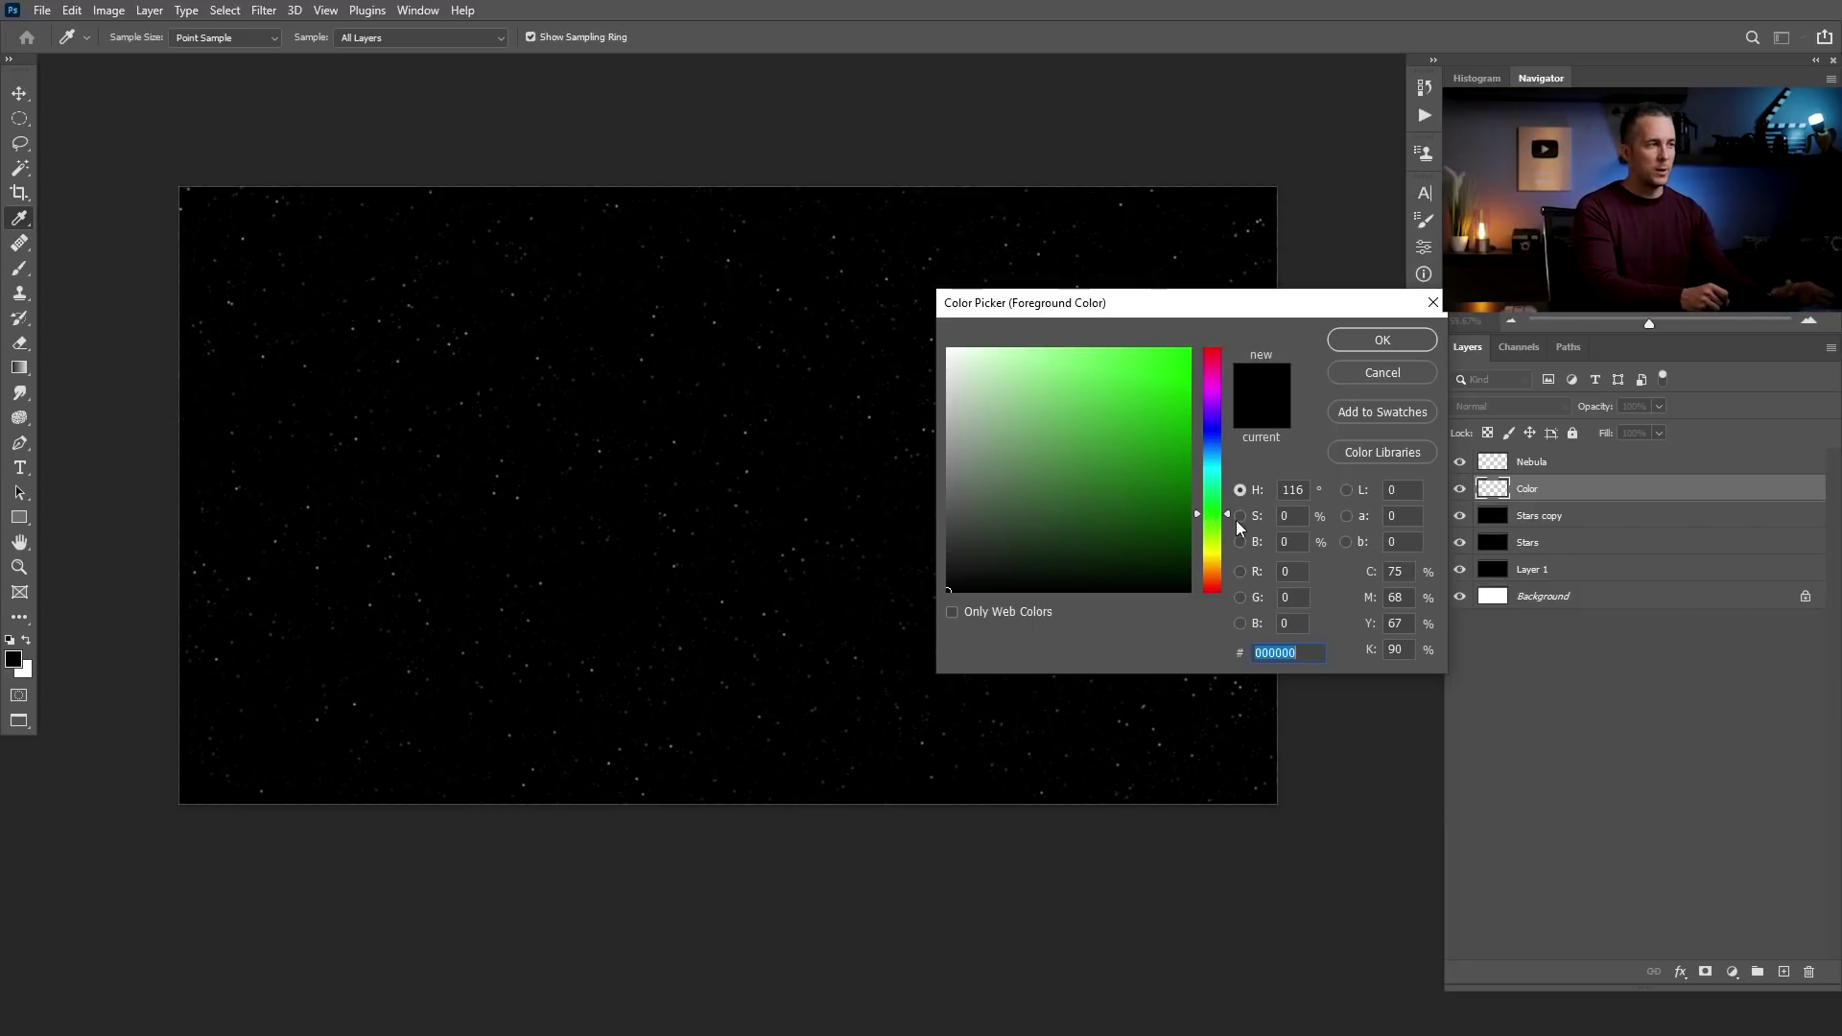
drag(1235, 520, 1230, 355)
text(ff0000)
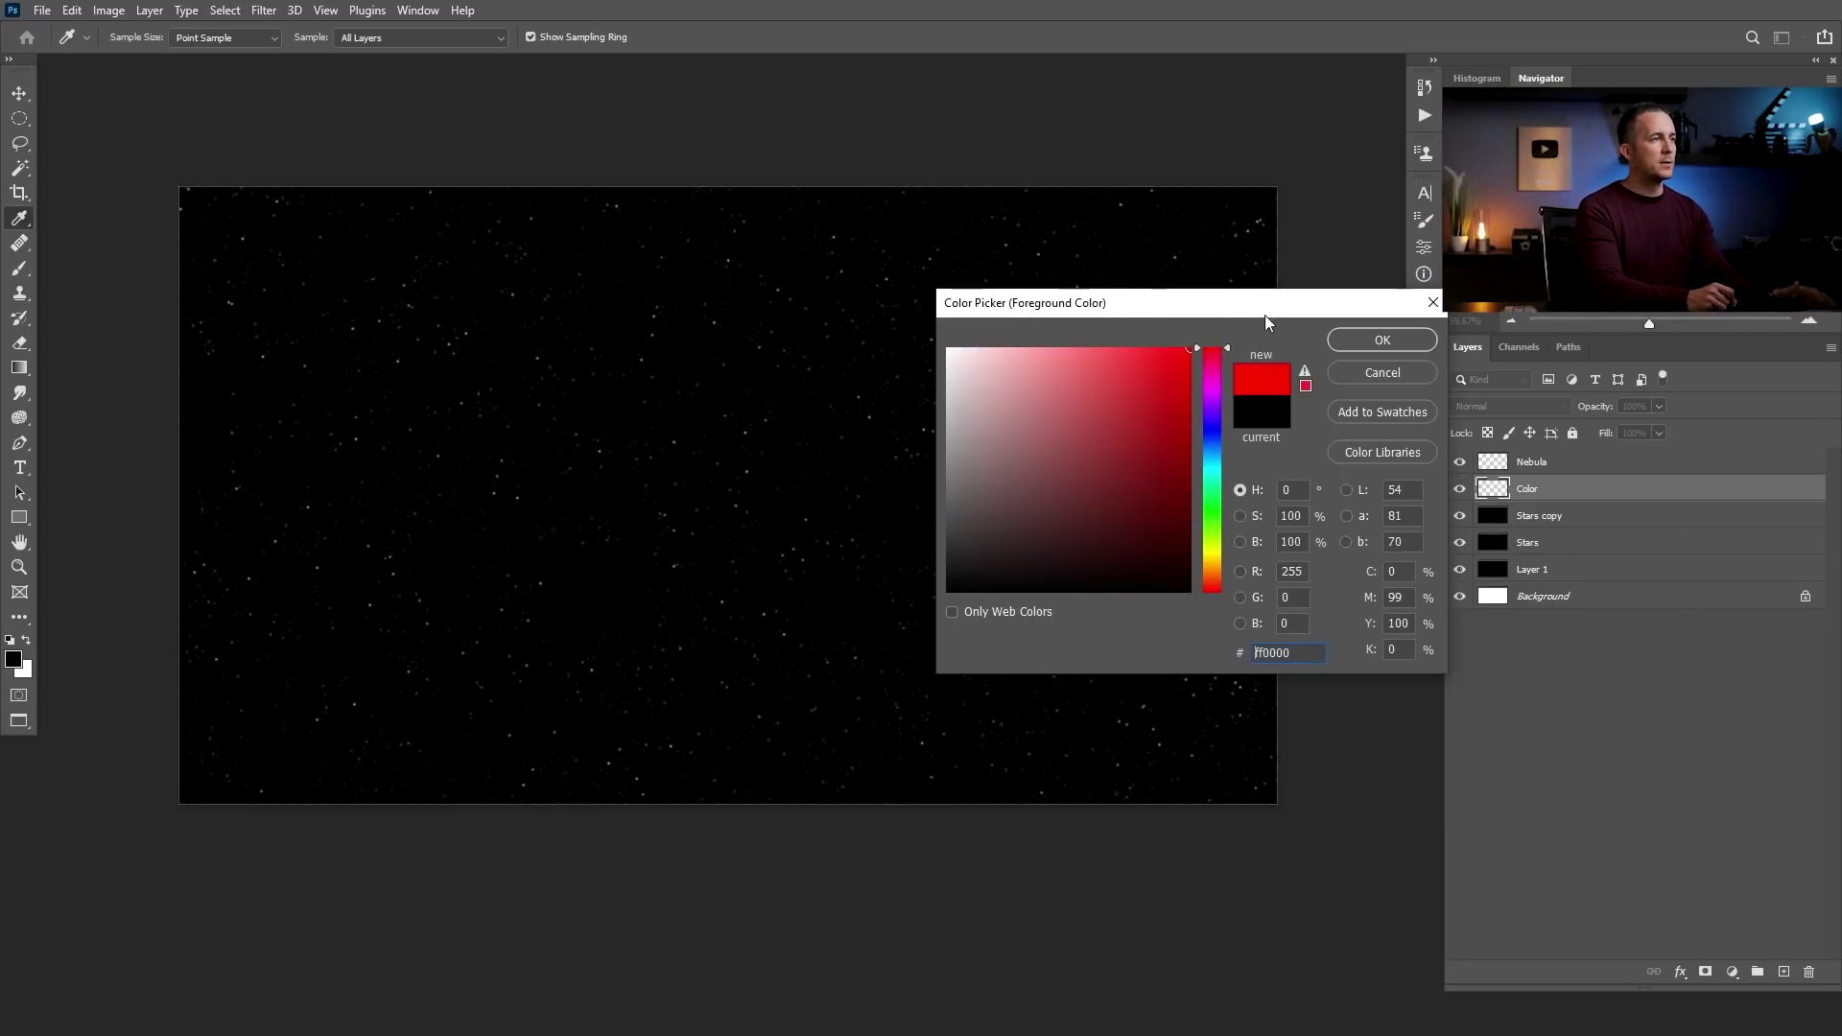
click(1382, 340)
key(b)
Try painting separate soft red spots across the Color layer with the Soft Round brush enlarged to 300 px
right_click(638, 444)
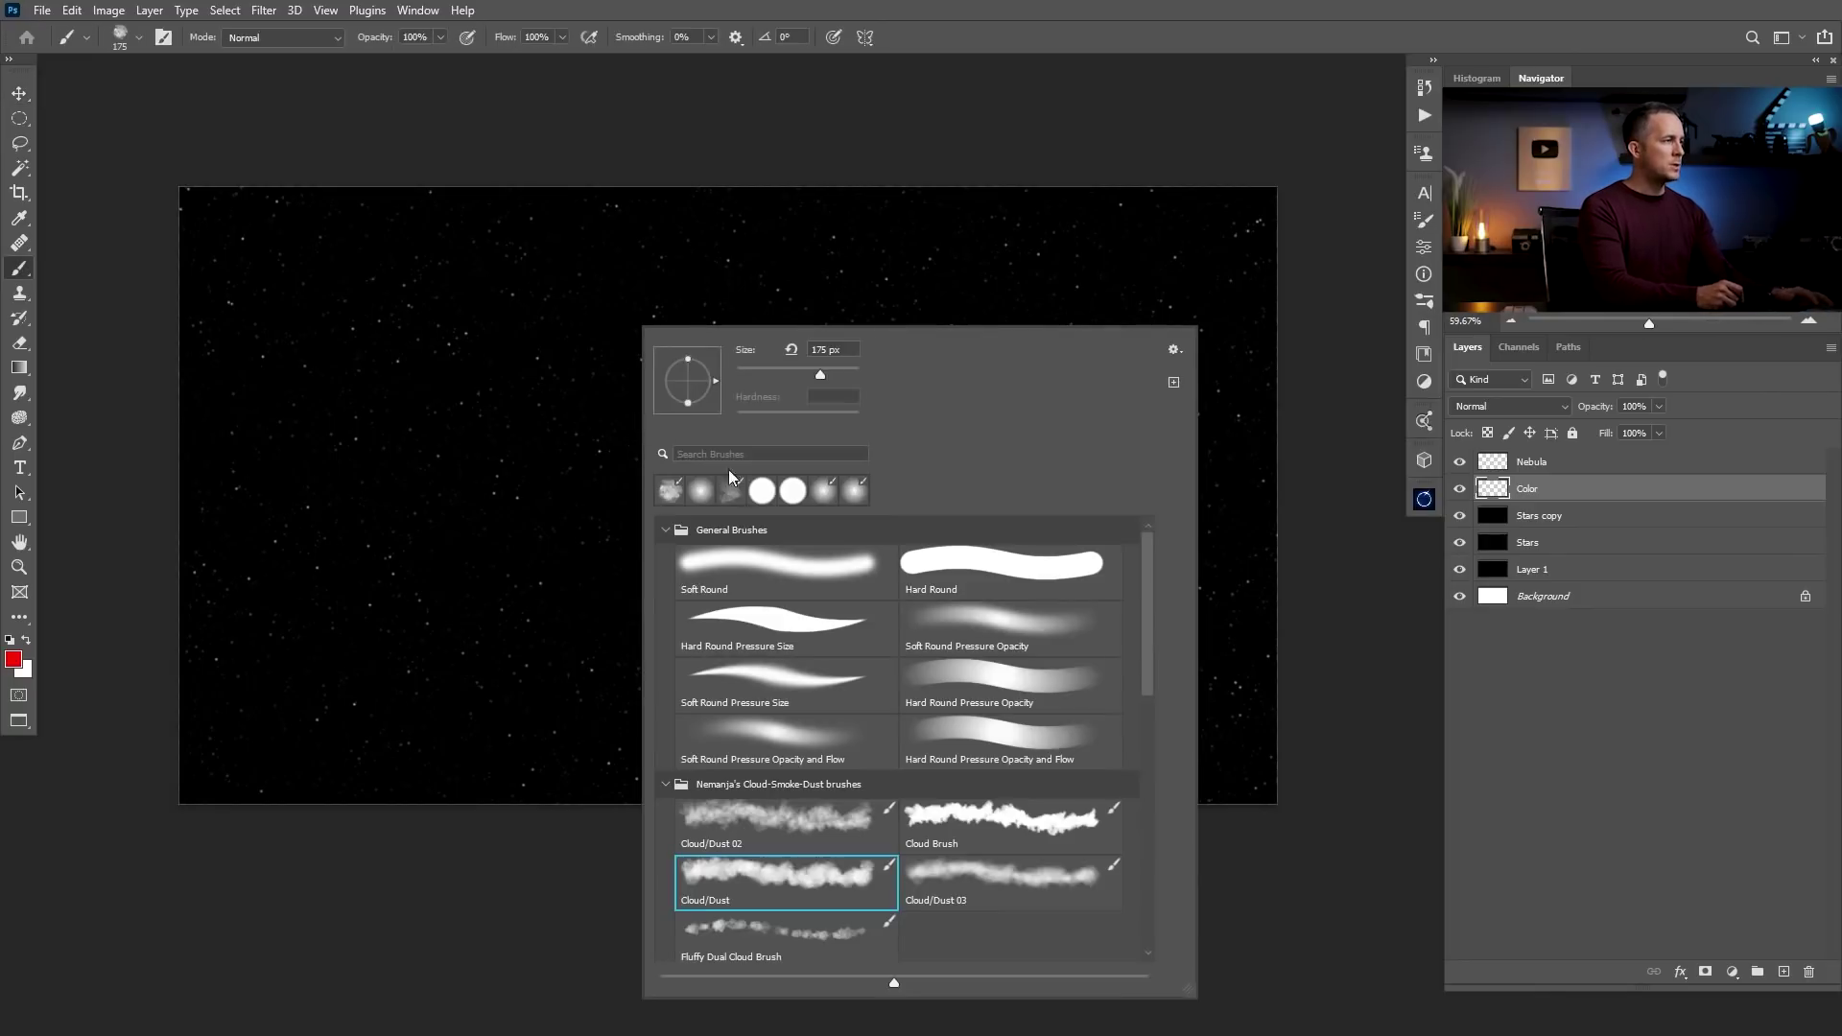
click(732, 546)
click(316, 323)
key(ctrl+z)
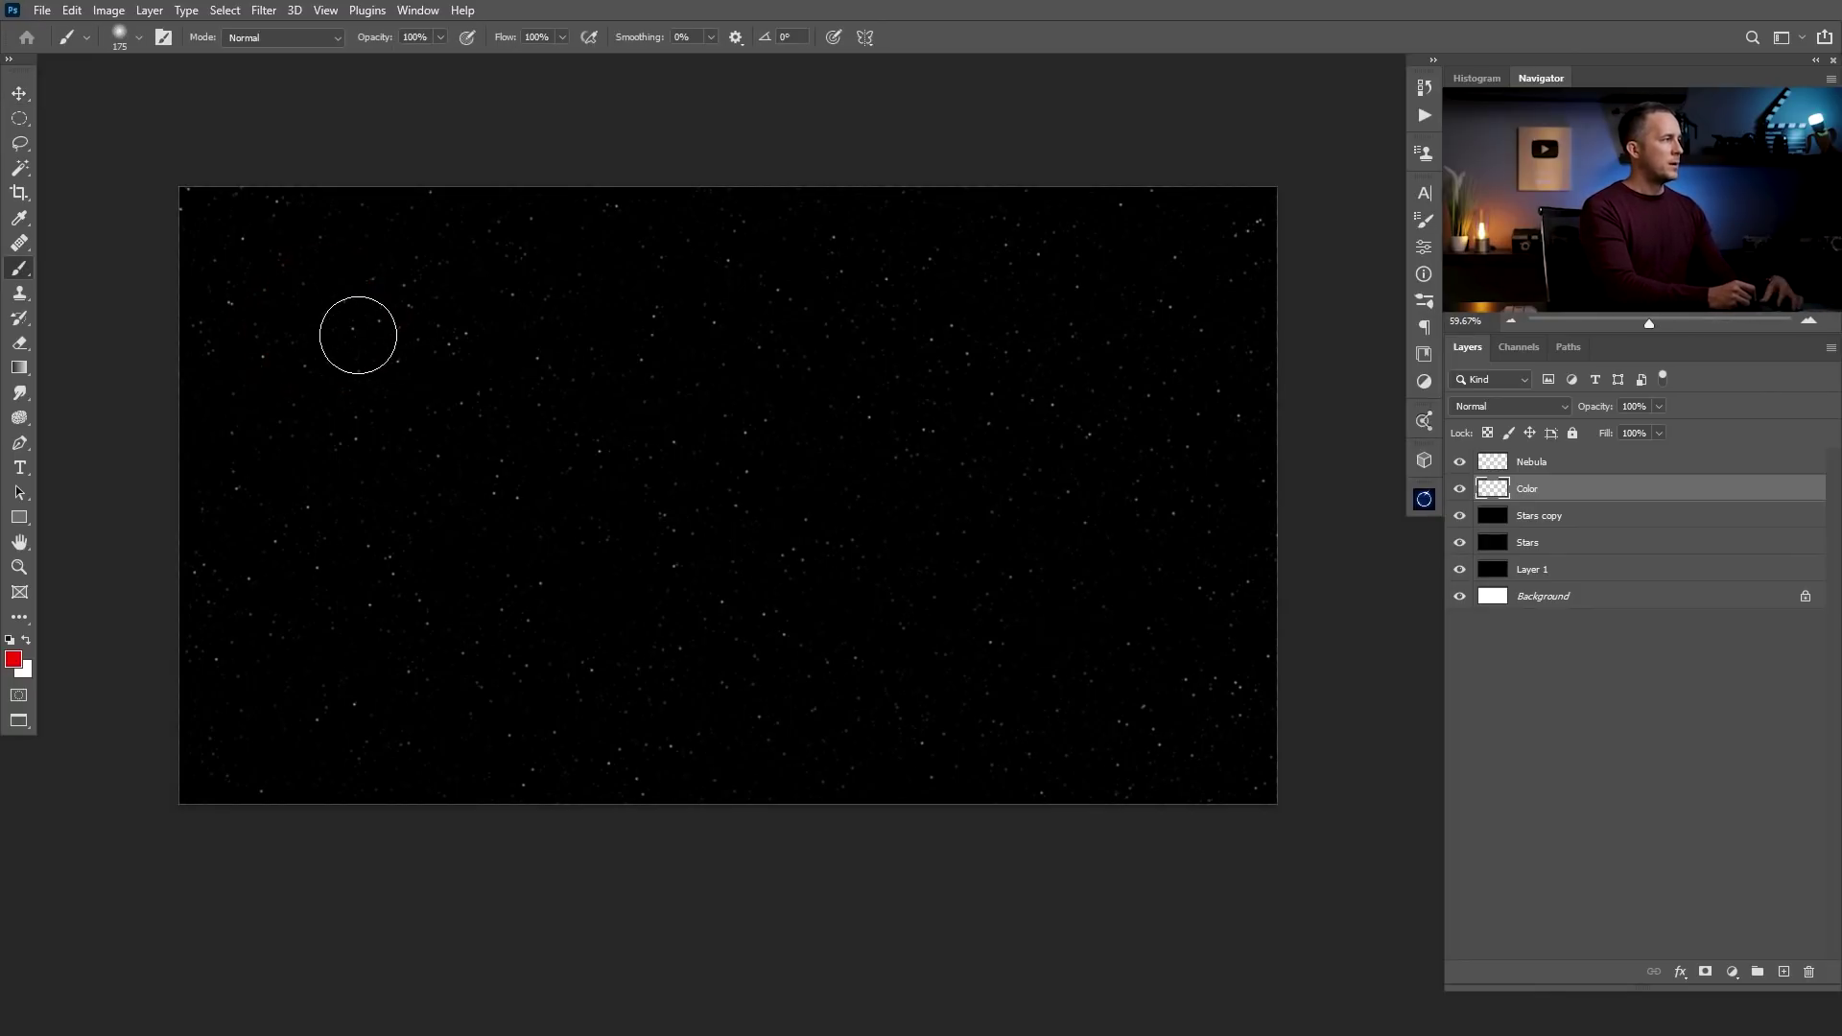
key(bracketright)
key(bracketright)
click(344, 336)
click(1109, 298)
click(391, 465)
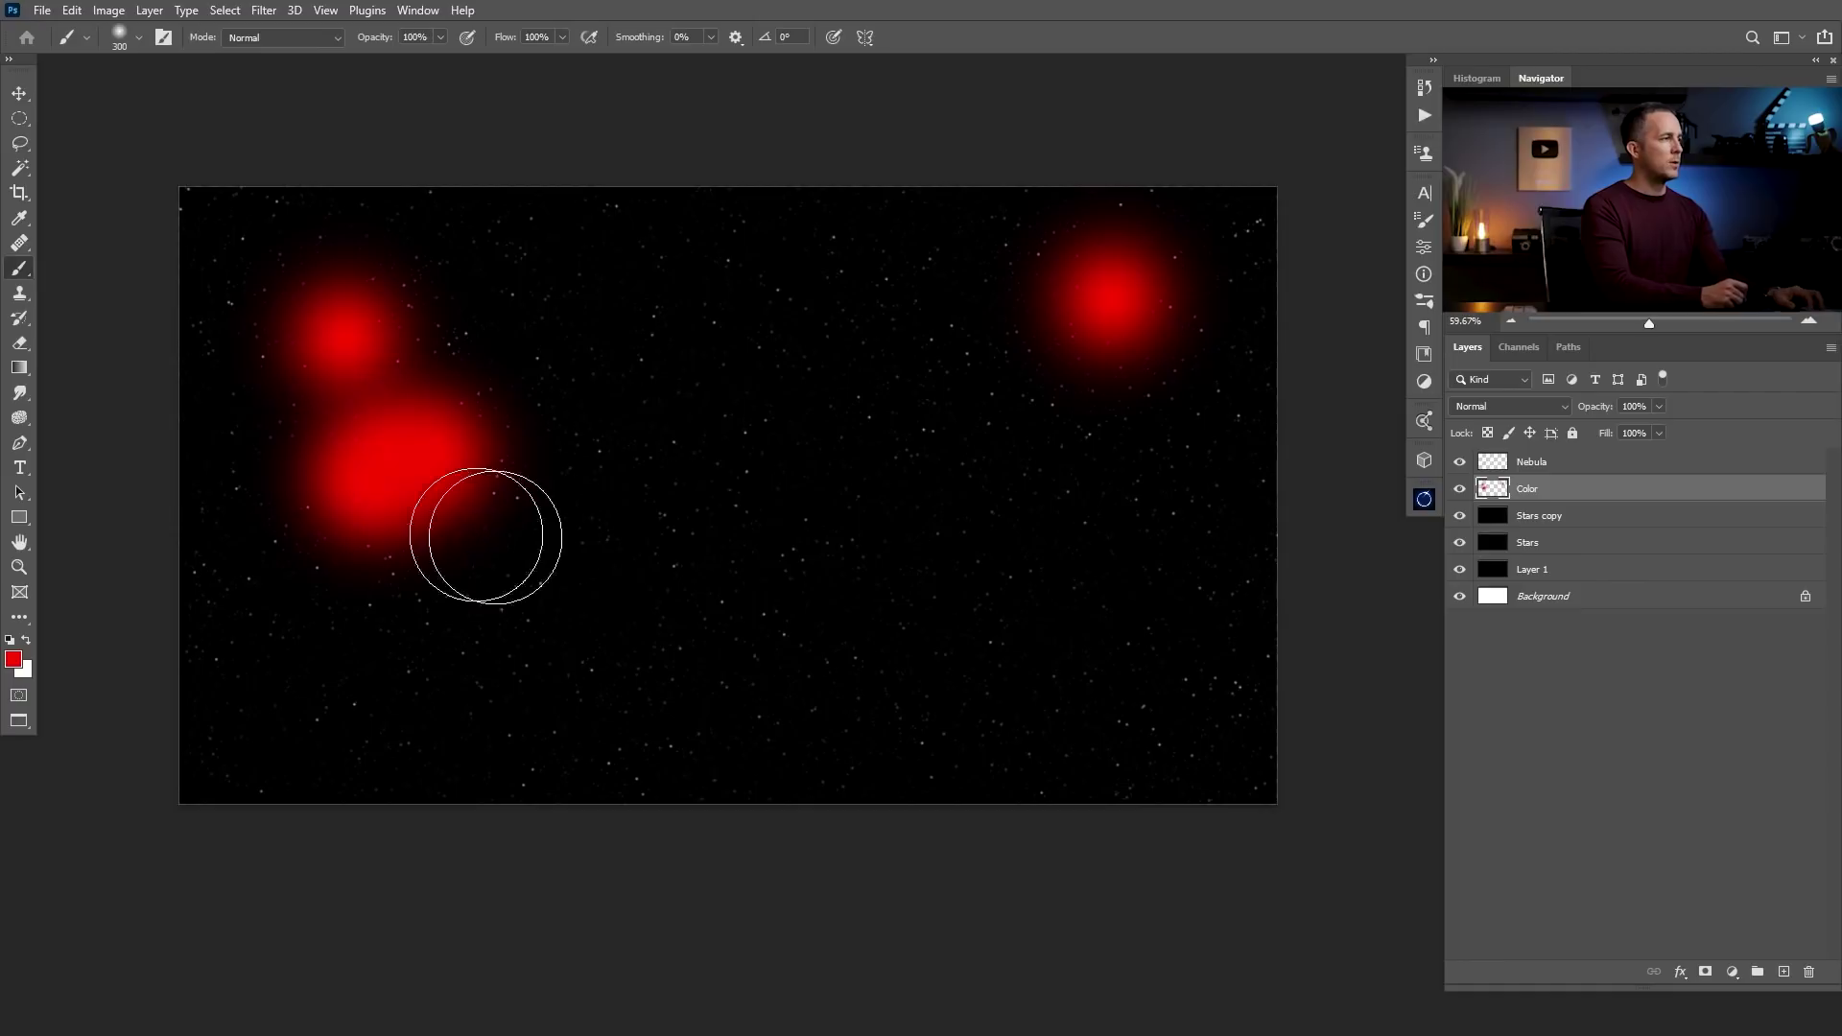
click(523, 542)
click(657, 504)
click(762, 470)
Undo all the red Soft Round spots on the Color layer
key(ctrl+z)
key(ctrl+z)
key(ctrl+z)
key(ctrl+z)
key(ctrl+z)
key(ctrl+z)
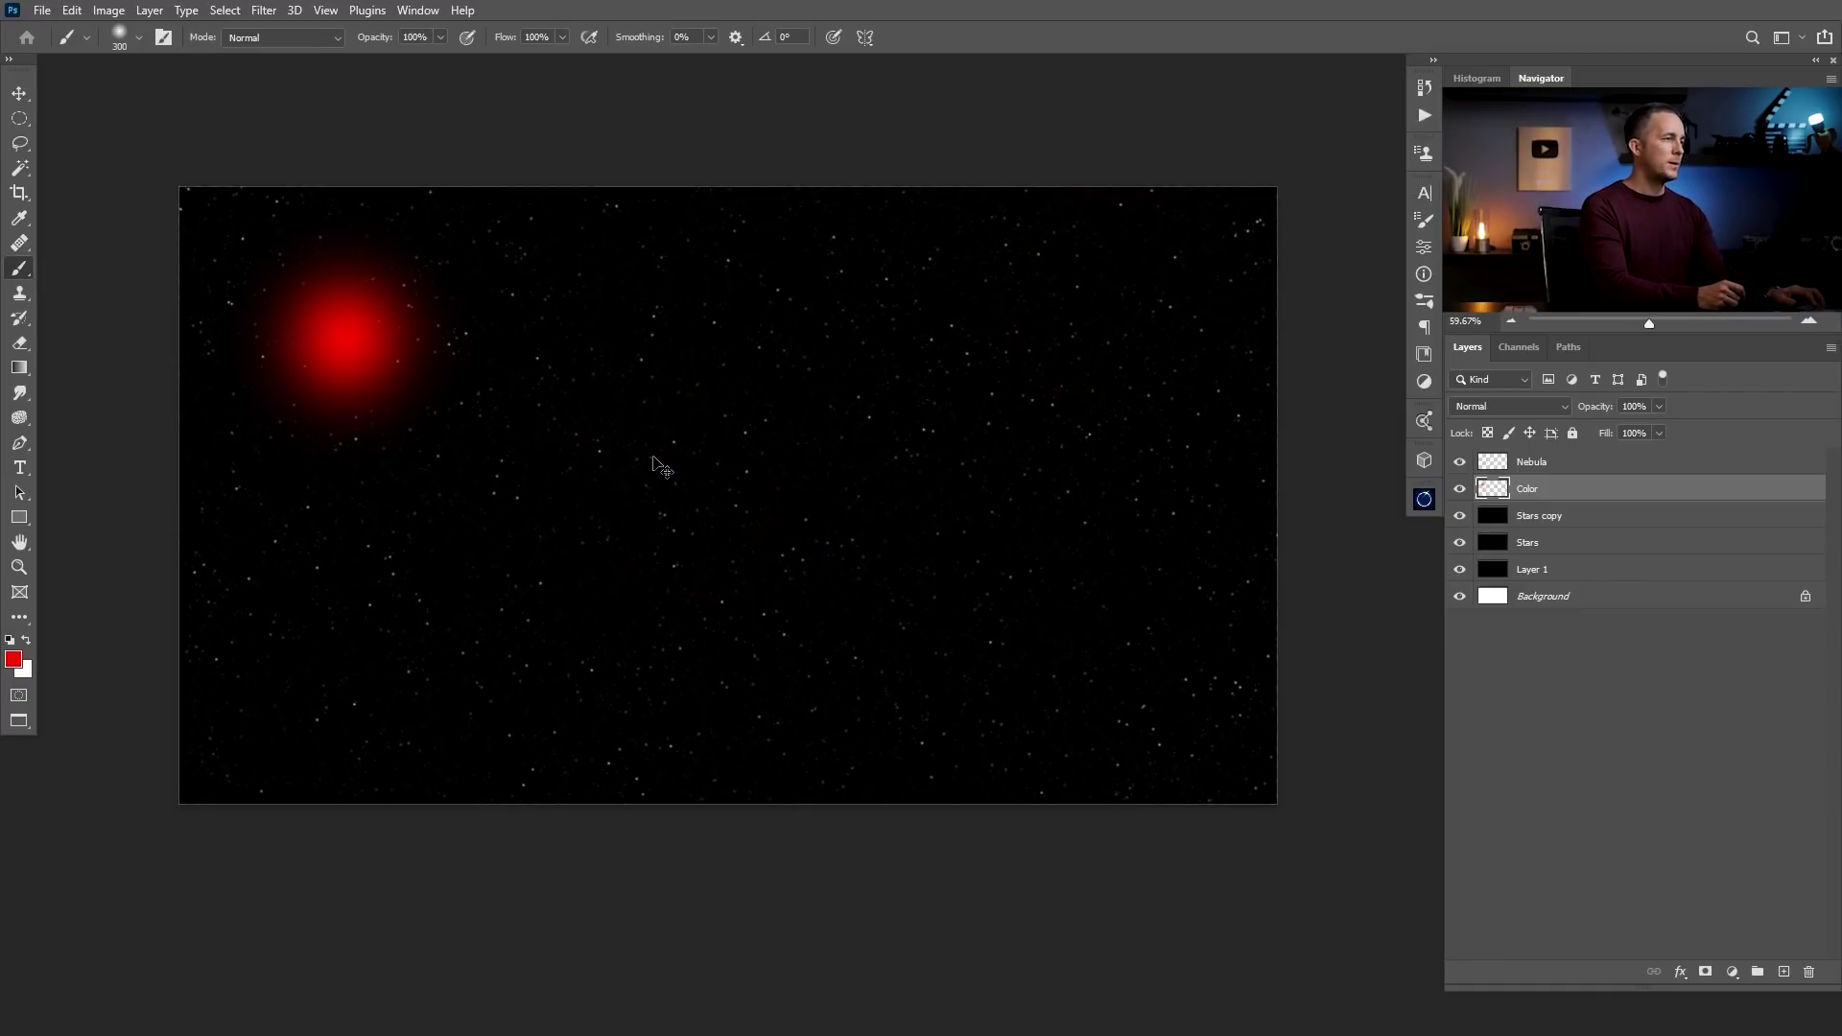
Paint red cloud patches on the left side and upper right of the canvas with the Cloud/Dust brush, up to 500 px
right_click(518, 405)
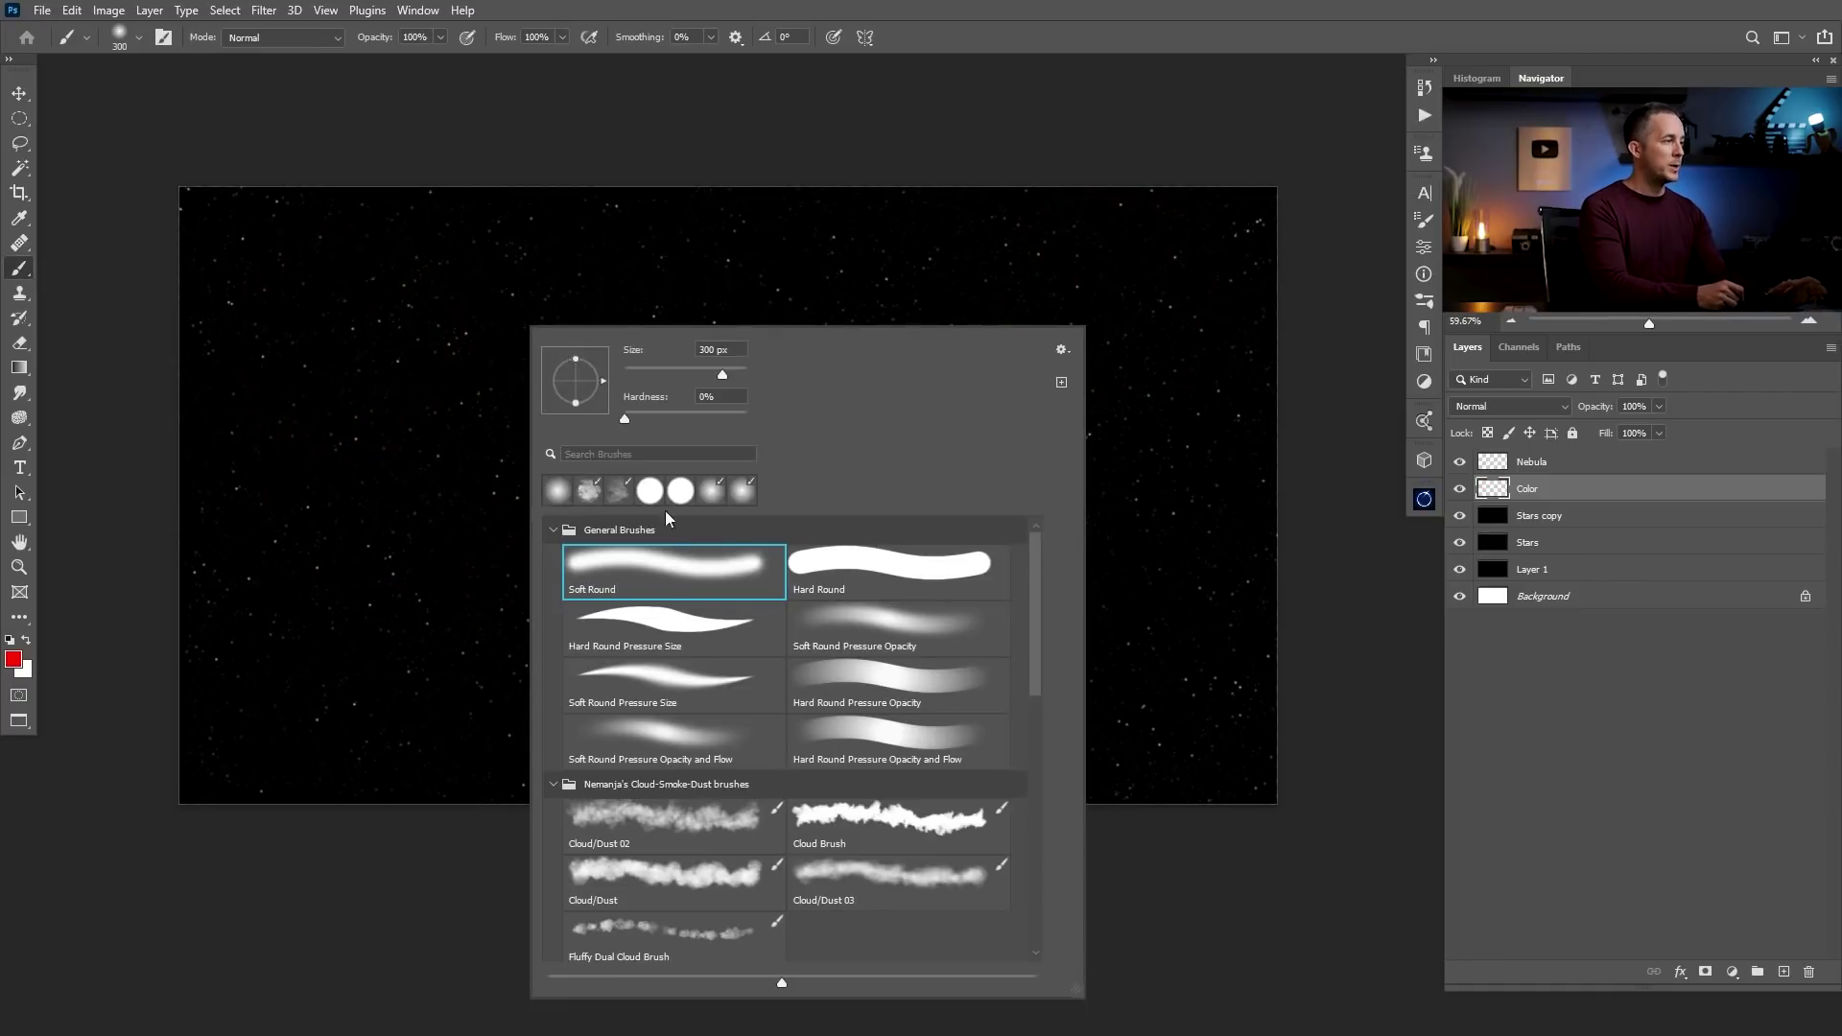
click(693, 875)
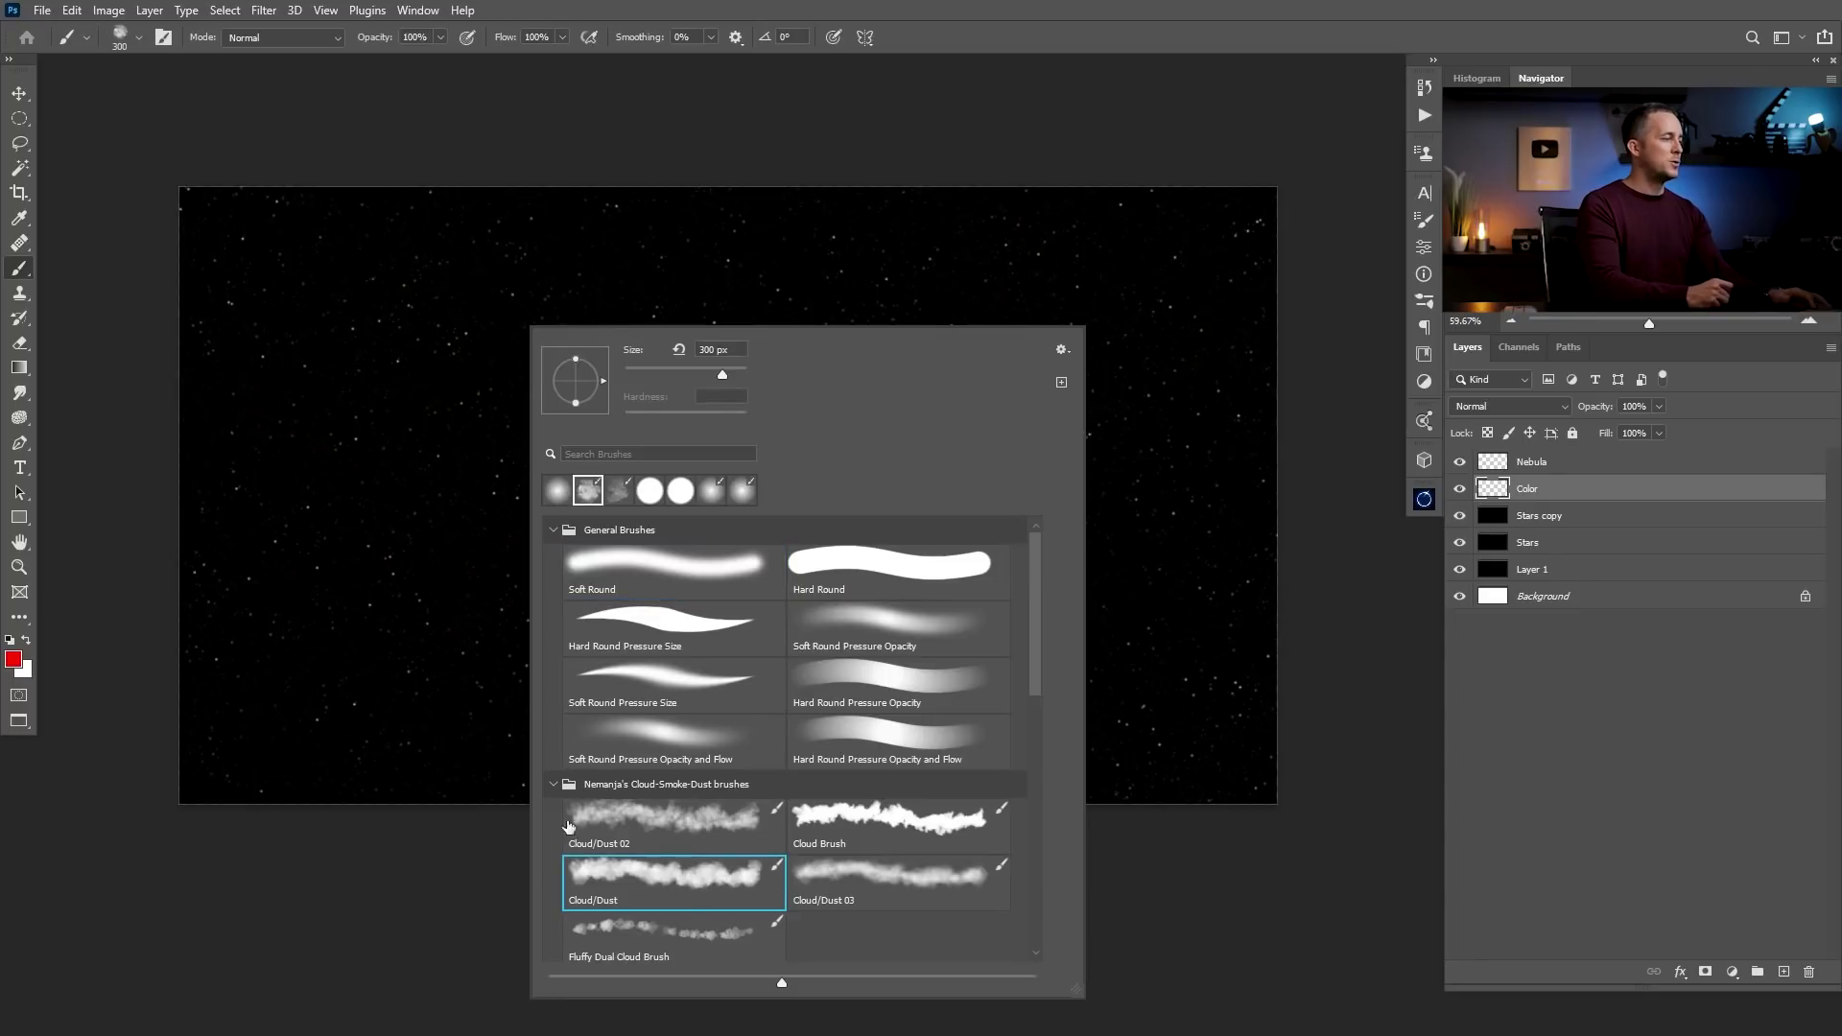
mouse_move(338, 314)
mouse_down()
mouse_move(364, 337)
mouse_move(350, 342)
mouse_move(383, 329)
mouse_up()
drag(1072, 345, 1072, 371)
drag(436, 501, 491, 524)
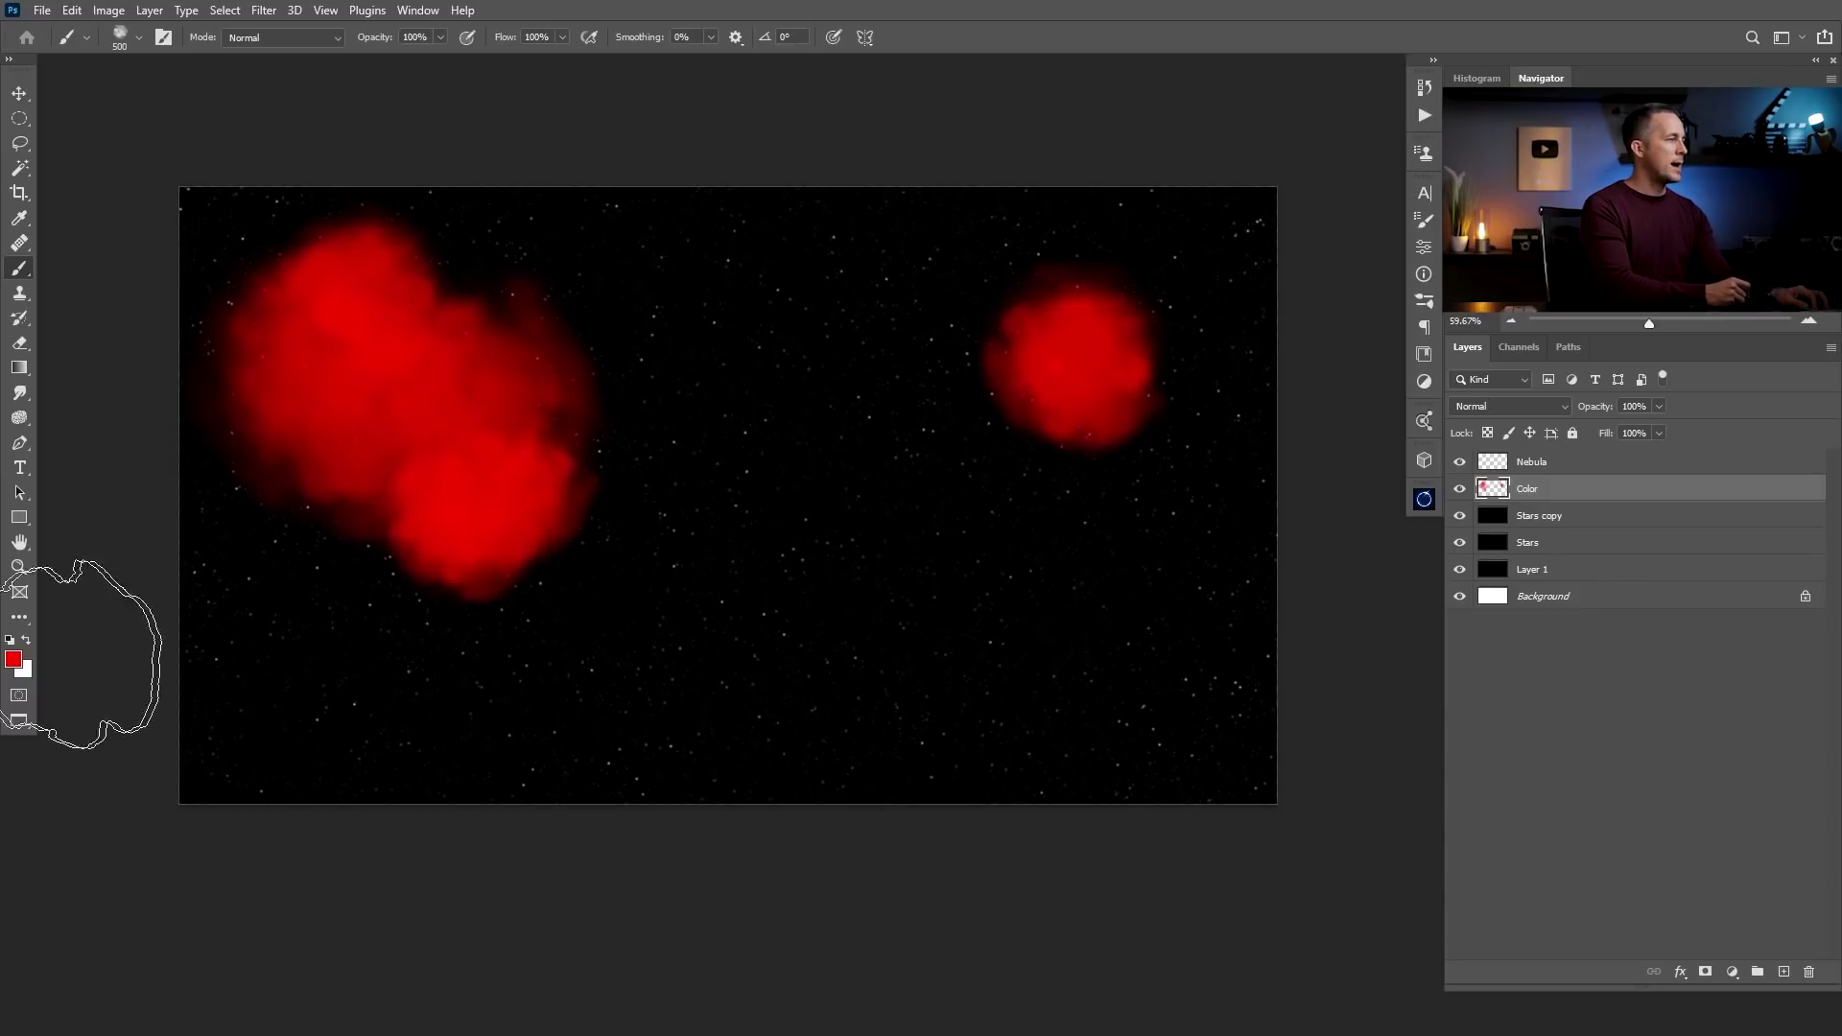
Set the foreground color to a saturated magenta-pink and paint clouds in the canvas middle and around the right-hand red patch
click(14, 658)
drag(1212, 359, 1216, 371)
click(1331, 351)
mouse_move(752, 410)
mouse_down()
mouse_move(719, 389)
mouse_move(773, 391)
mouse_move(700, 590)
mouse_up()
click(1113, 542)
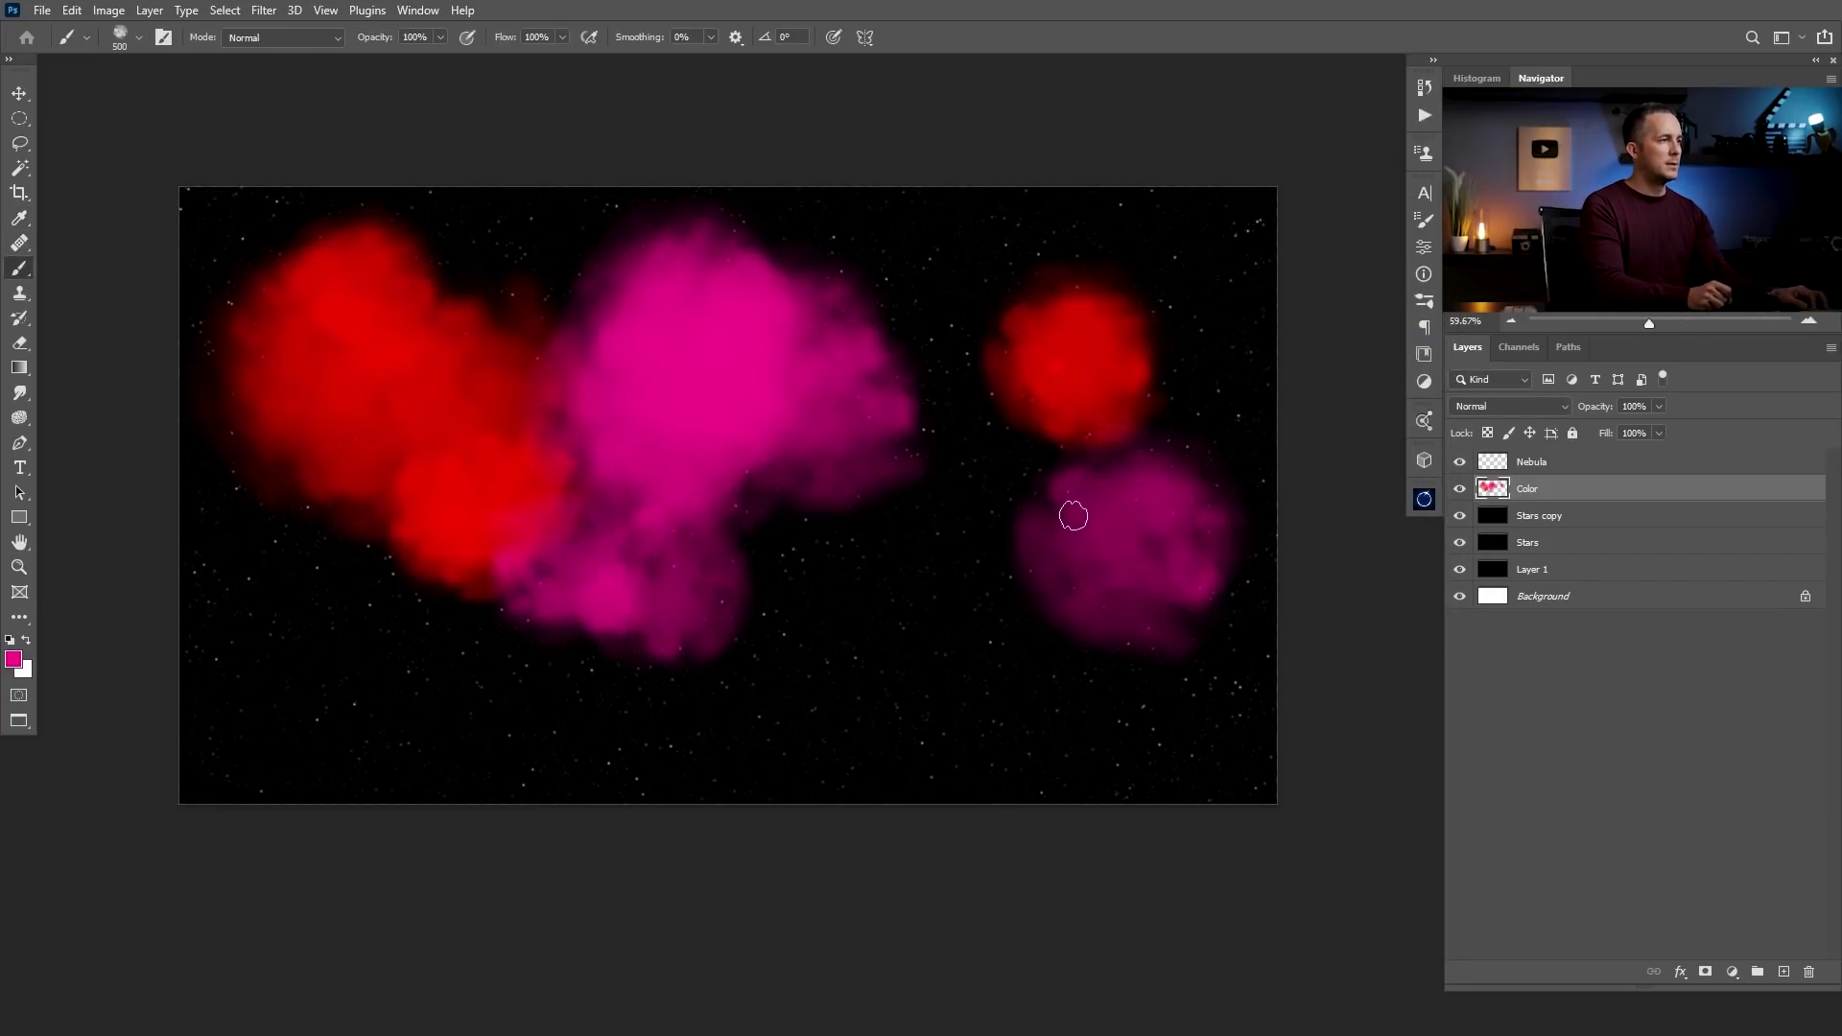
click(954, 326)
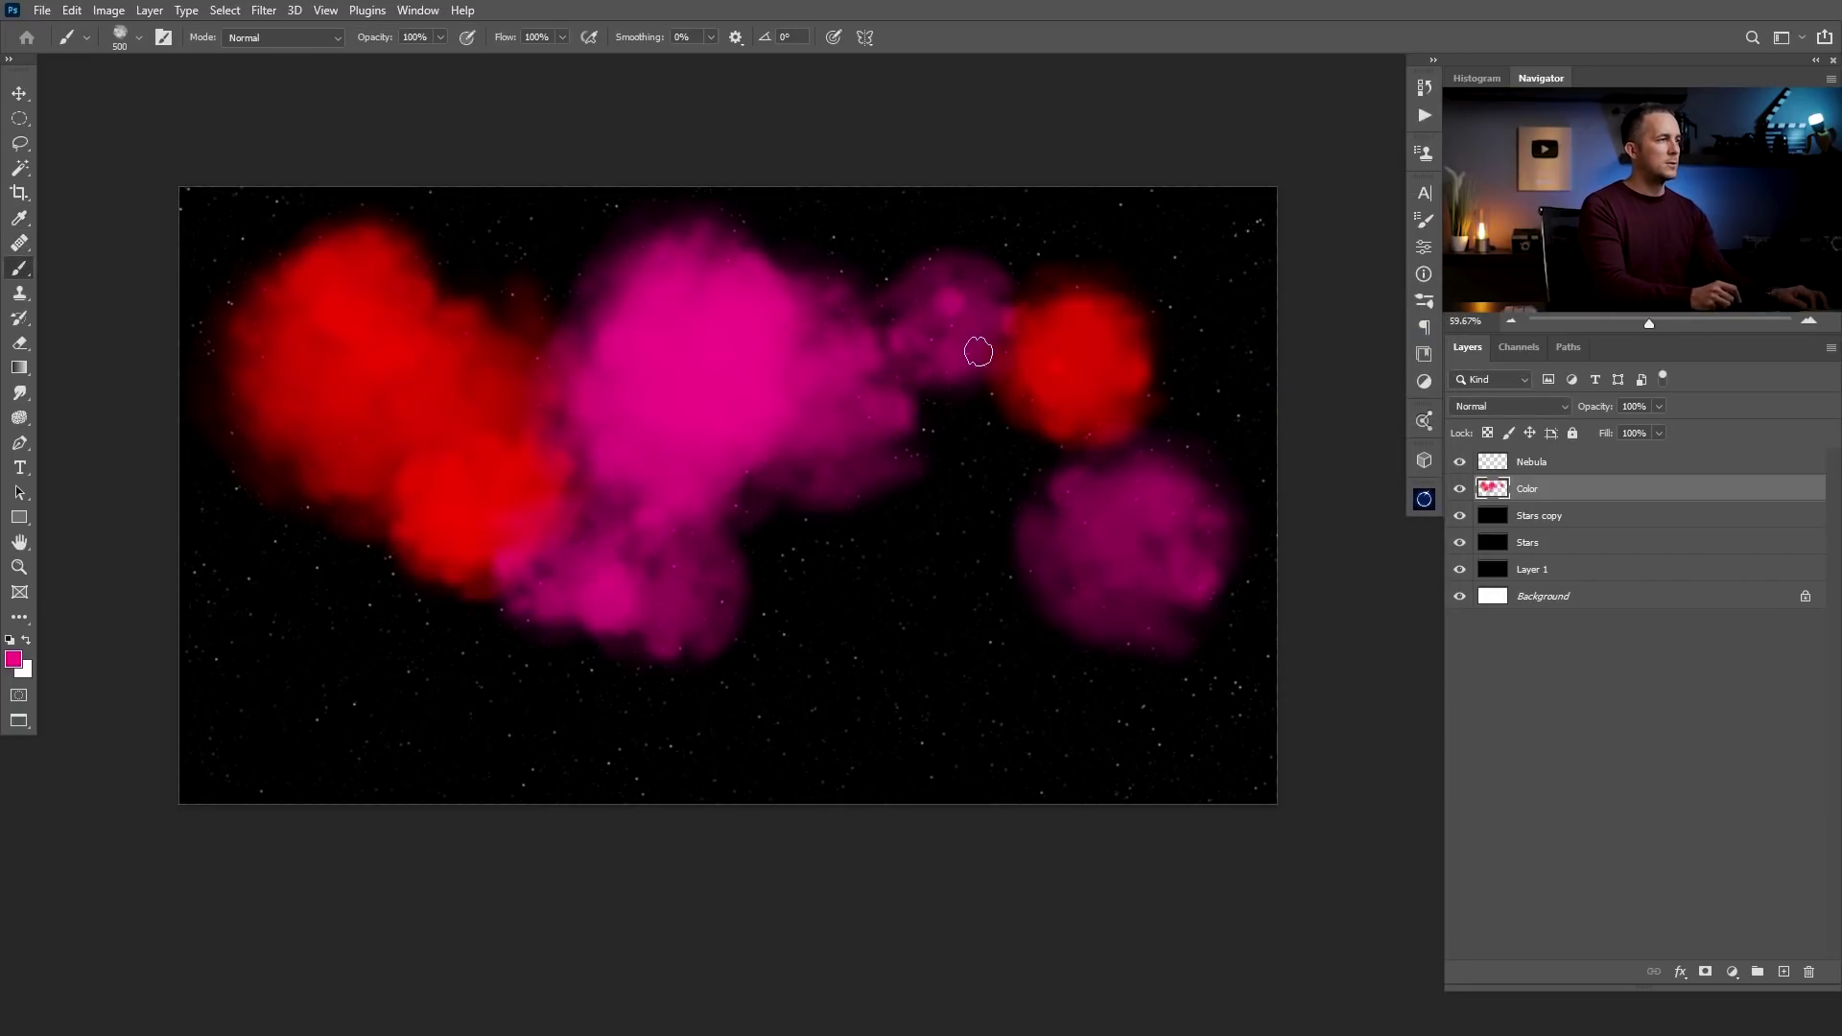
Set the foreground color to purple (d200ff) and paint clouds between the central pink area and the right-hand patches
click(14, 660)
drag(1225, 379, 1225, 405)
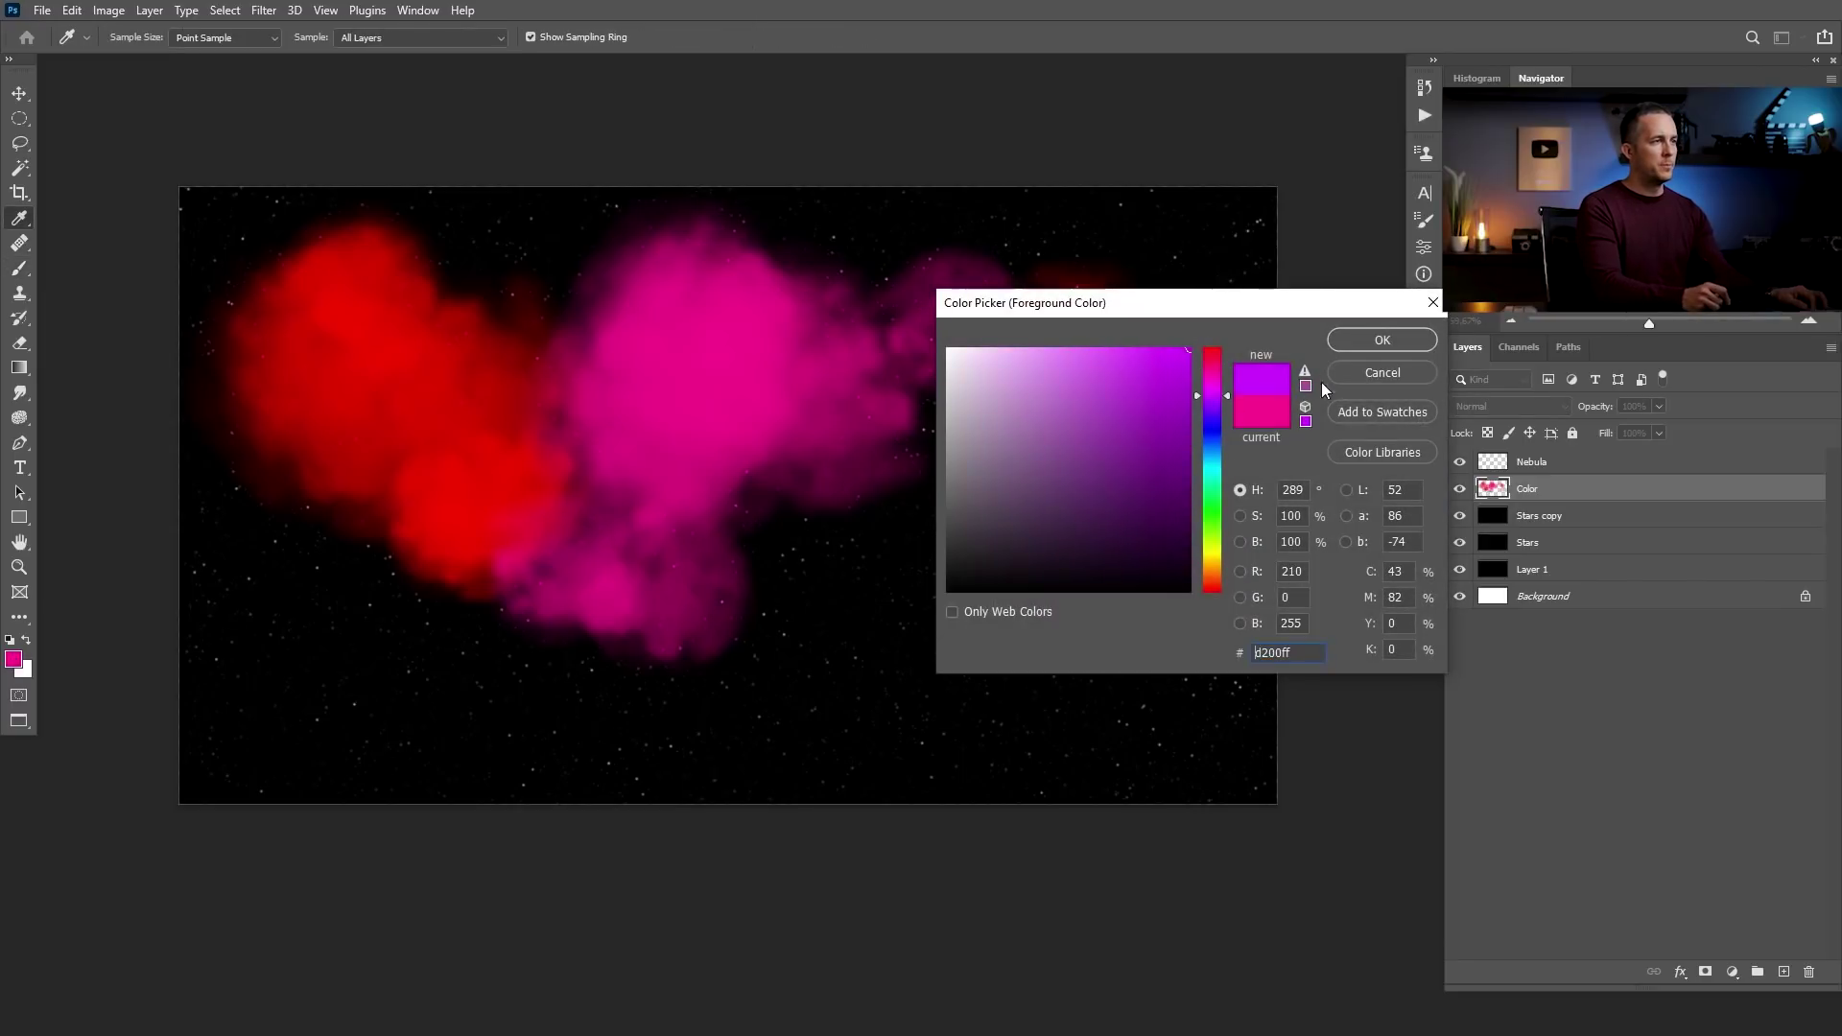
click(1382, 340)
key(b)
click(844, 513)
click(789, 527)
click(950, 433)
click(978, 412)
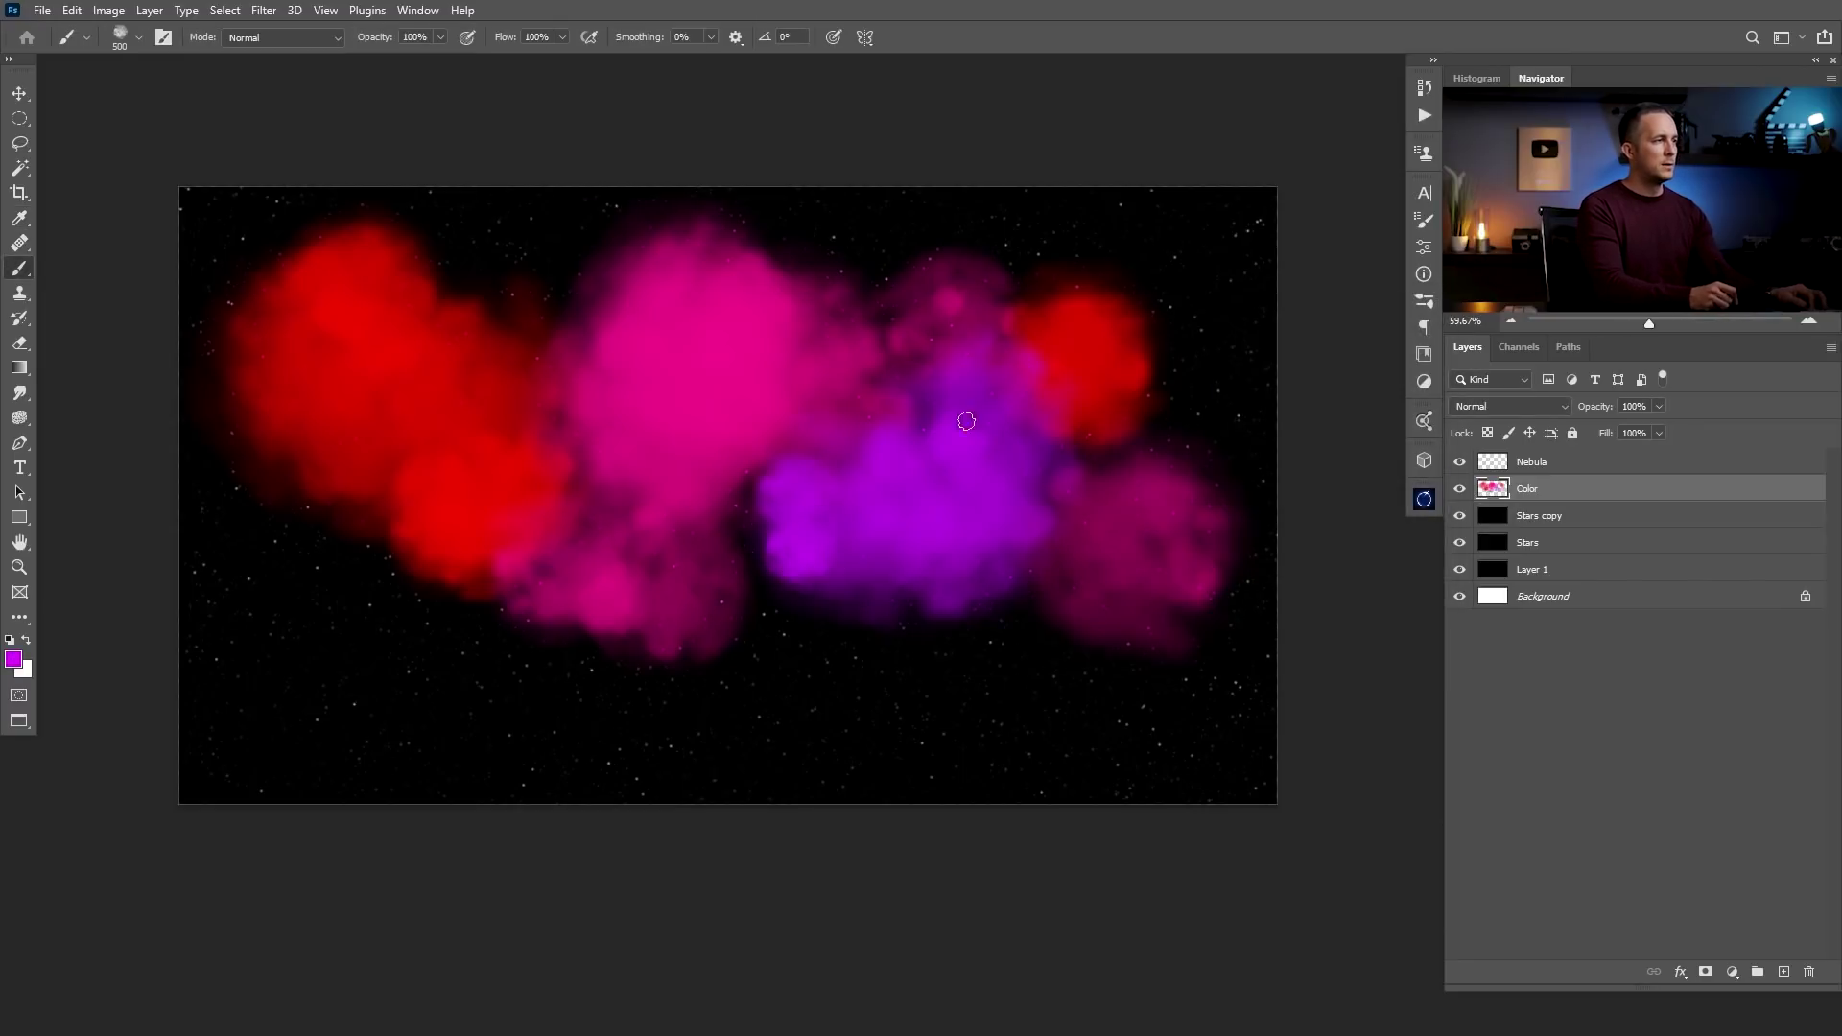
Reduce the brush to 300 px and add purple clouds above the existing purple area and over the left red cloud's lower part
key(bracketleft)
key(bracketleft)
click(864, 268)
click(988, 255)
click(914, 339)
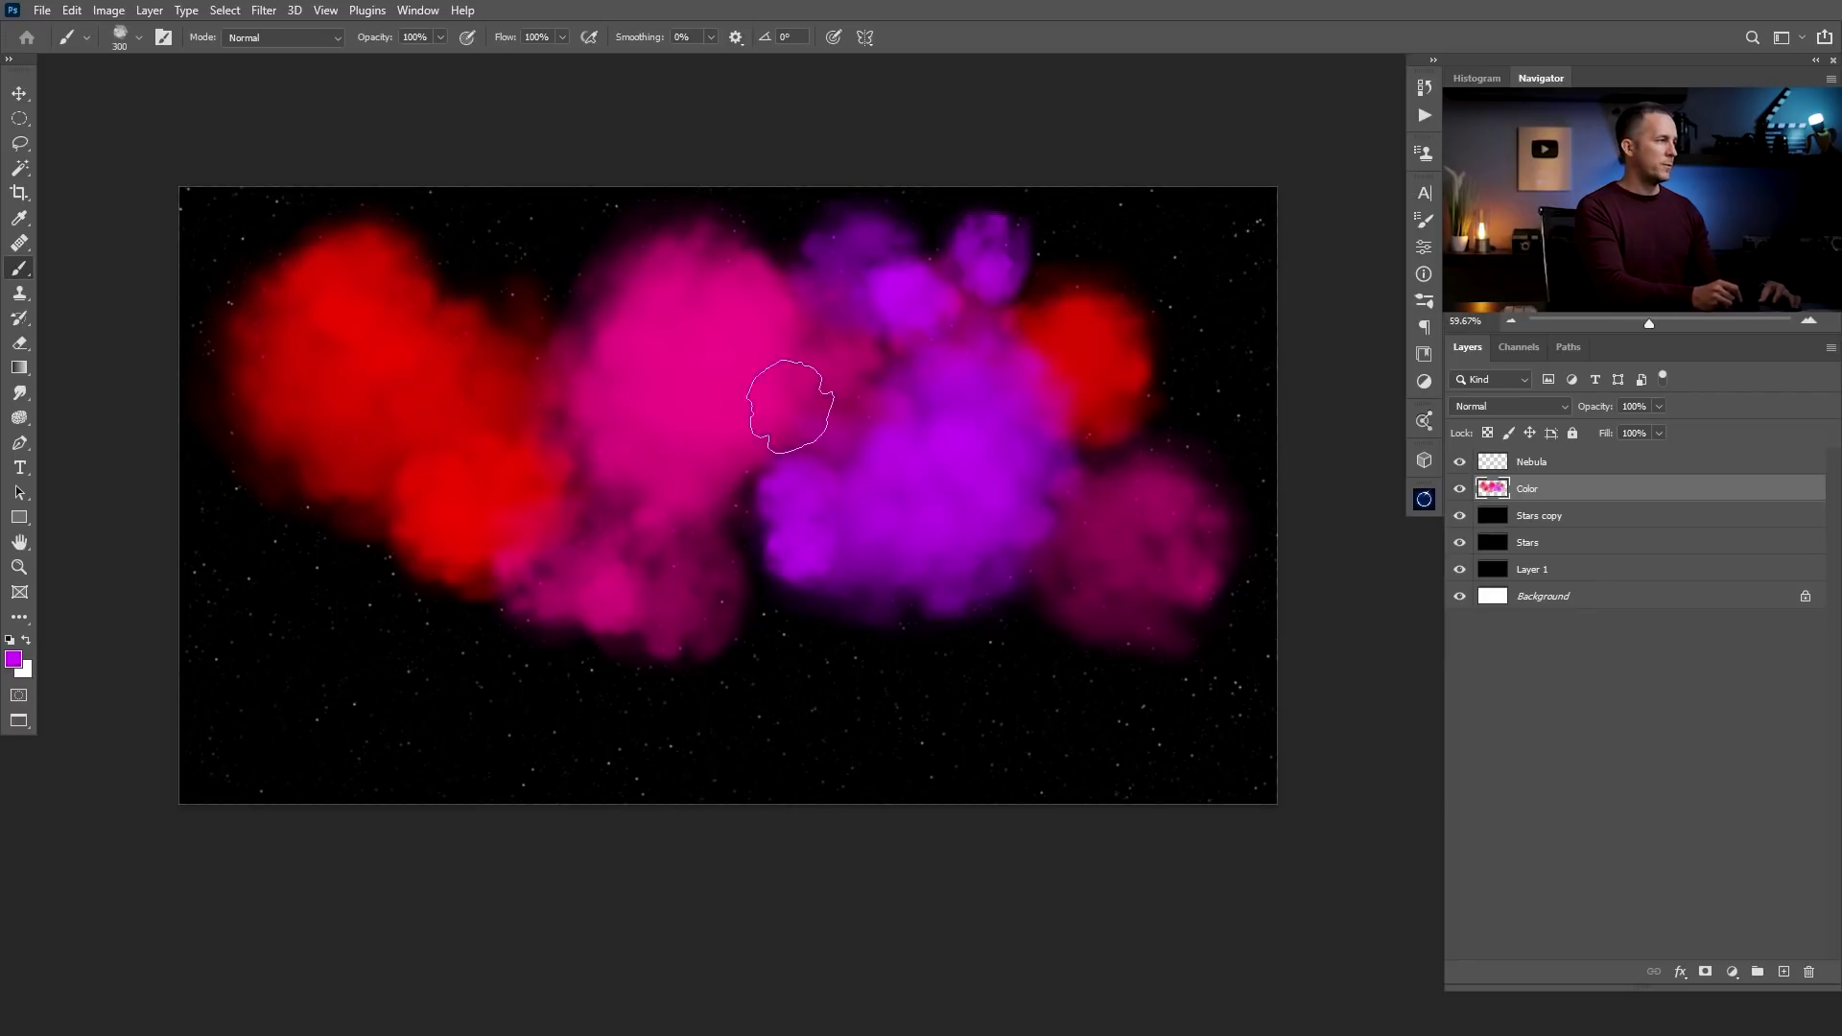
click(489, 442)
click(449, 511)
click(542, 479)
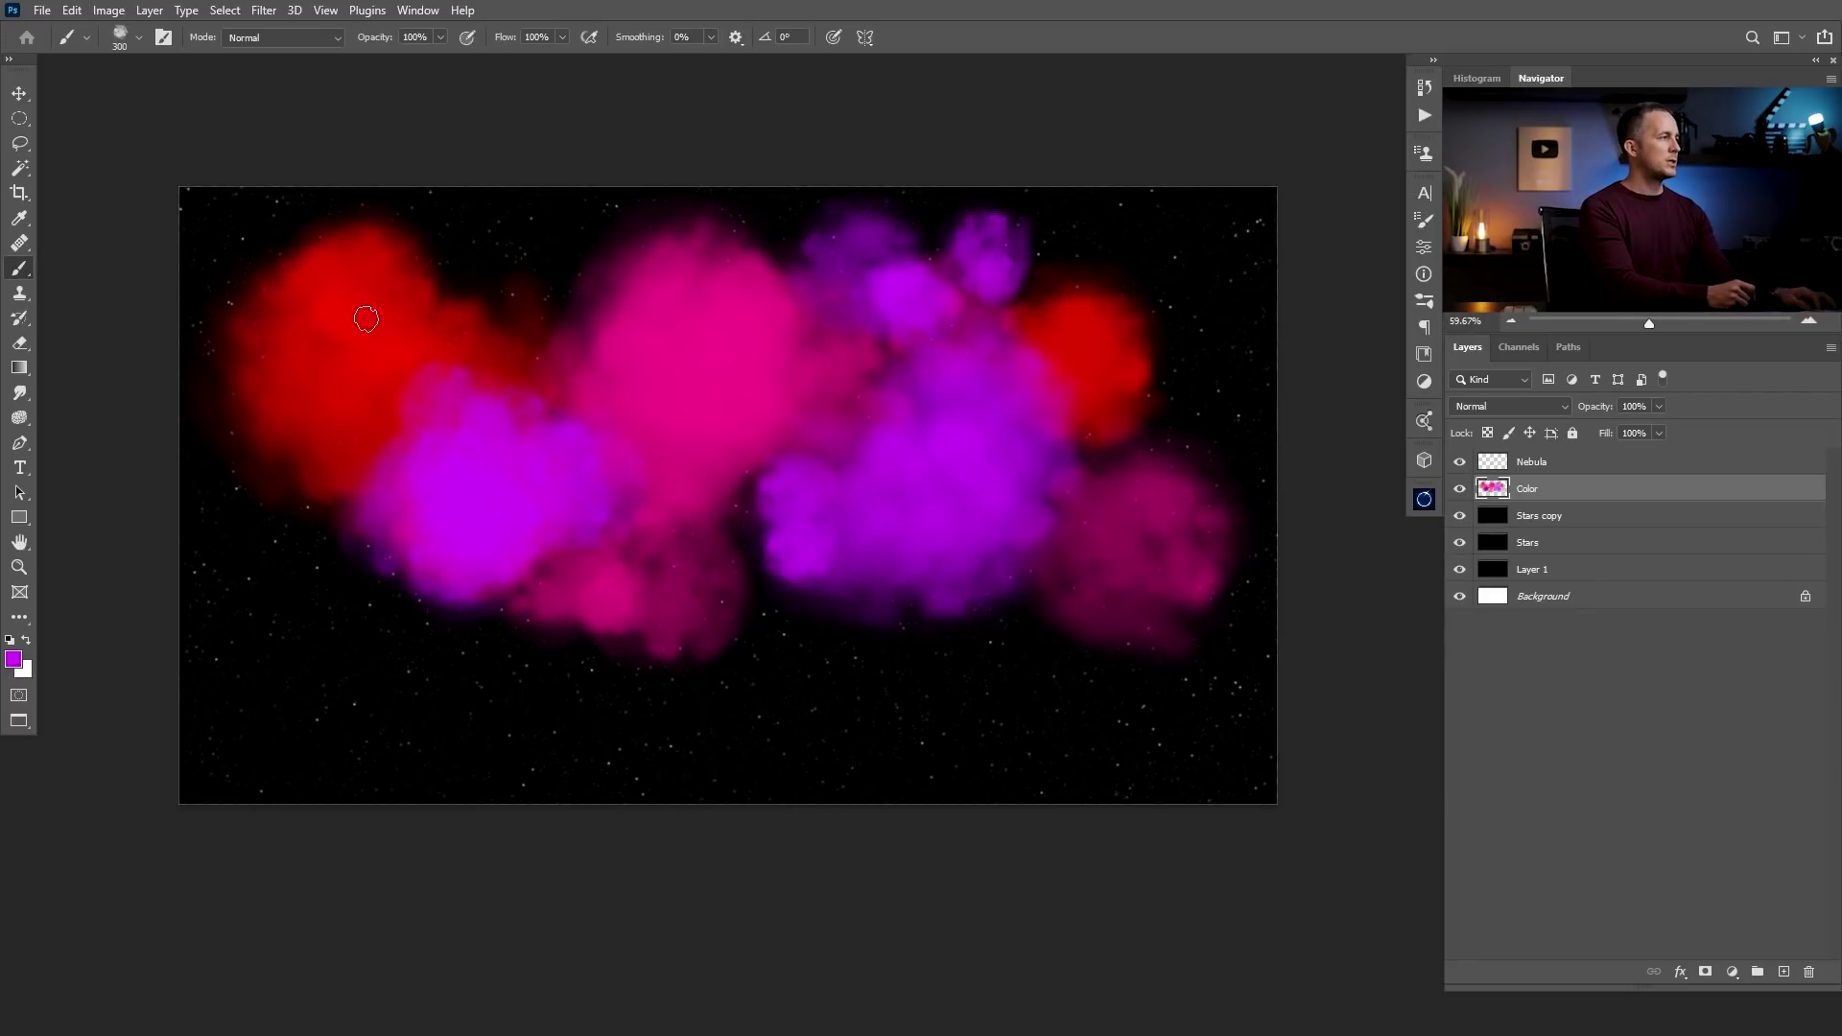
Mix the colors by dabbing red into the left purple patch and sampled purples onto the left cloud's top and the central pink cloud
click(568, 476)
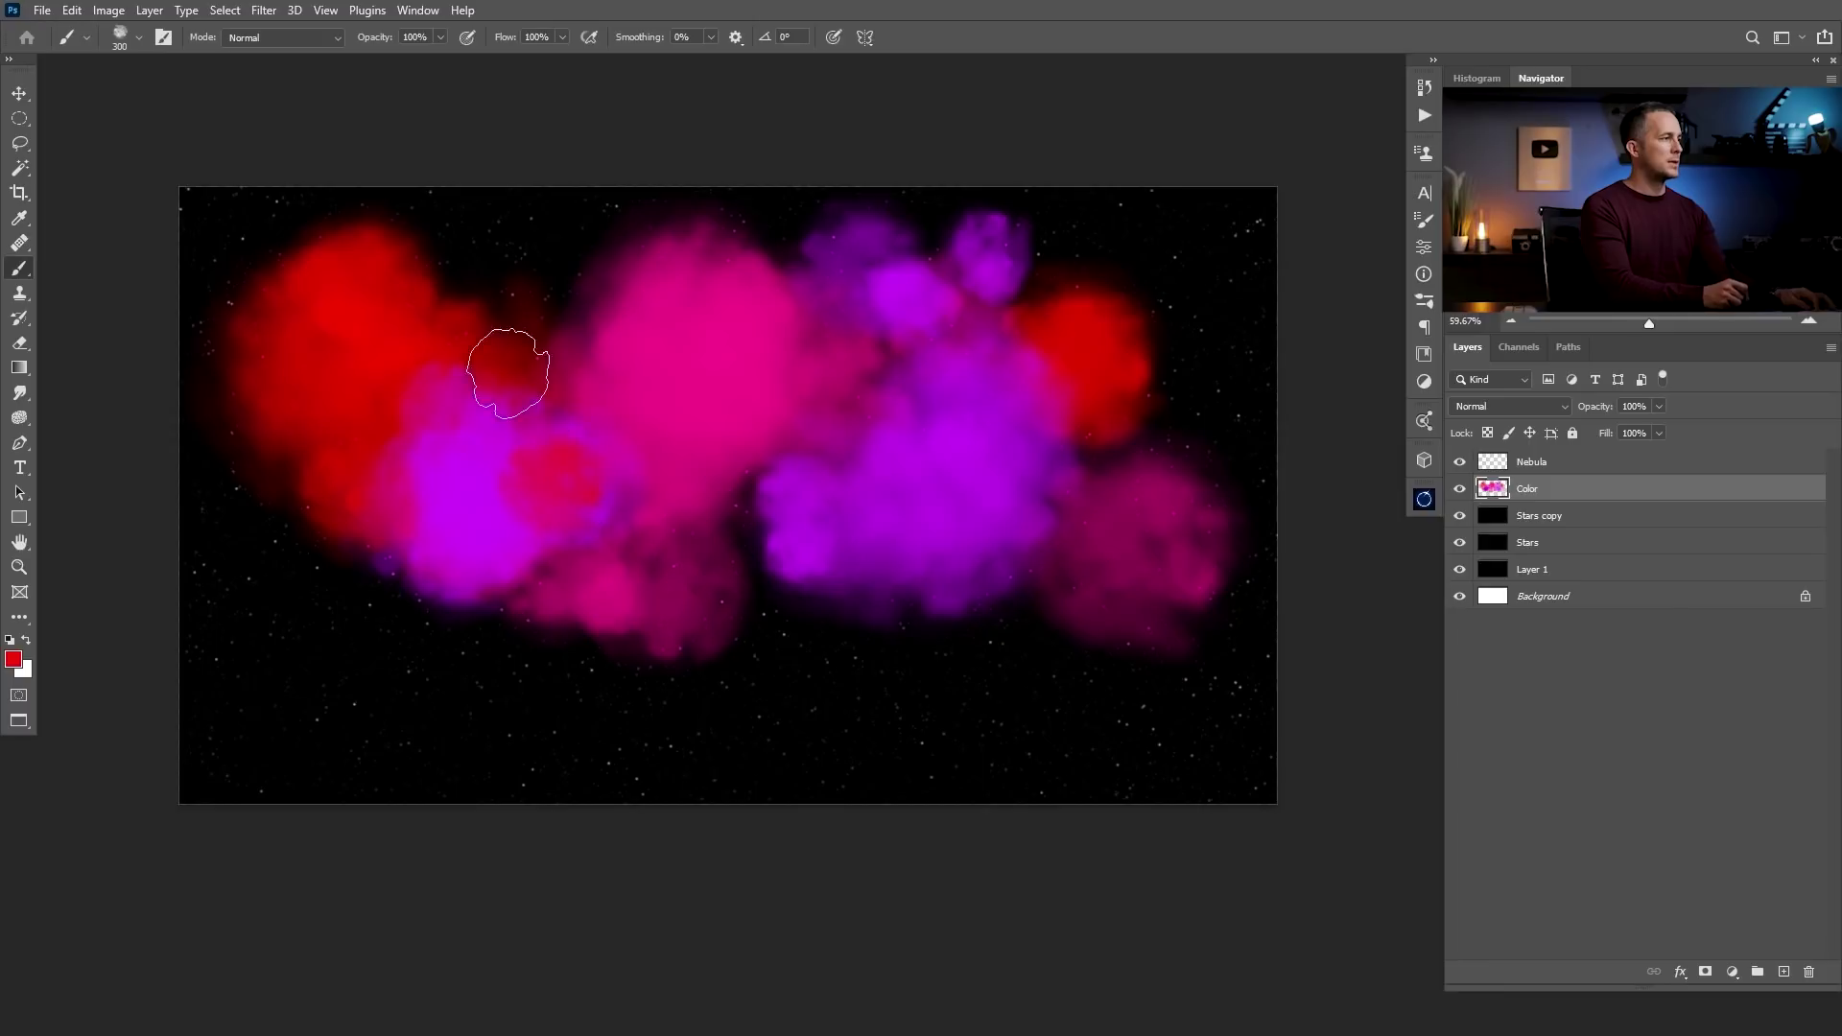
alt+click(478, 494)
click(383, 252)
click(753, 466)
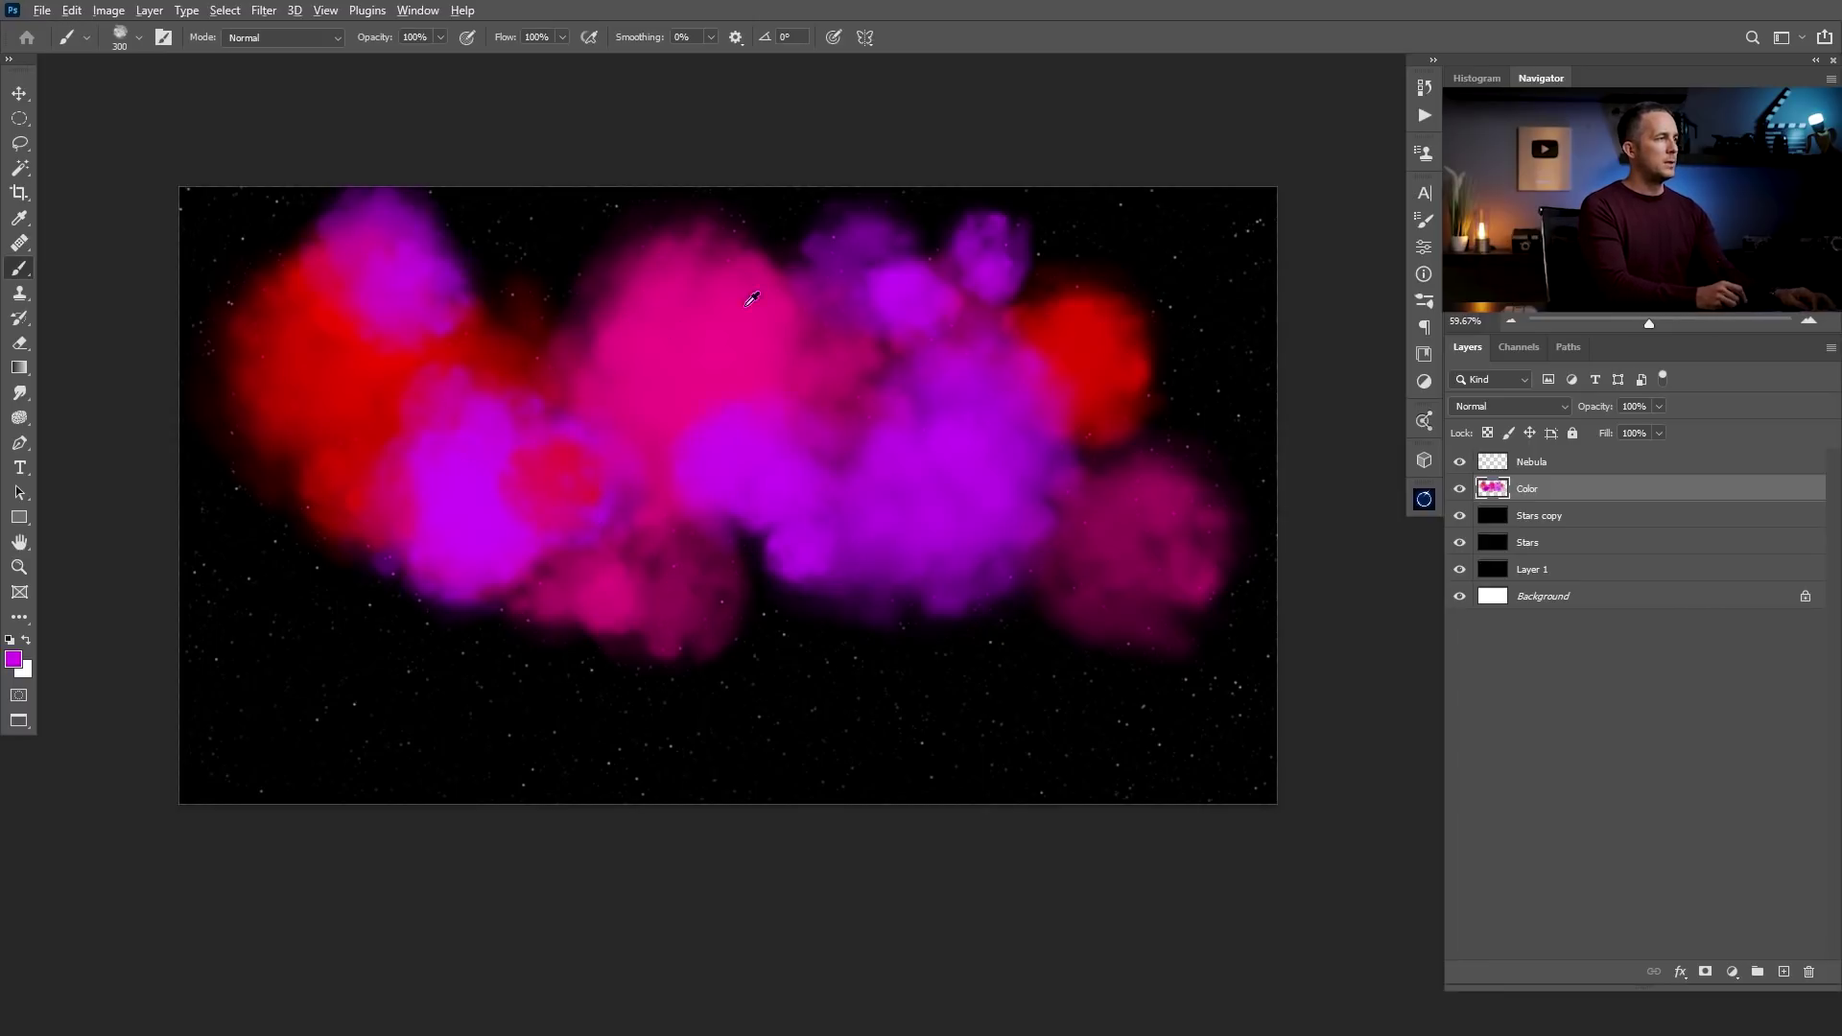
alt+click(926, 470)
click(808, 441)
Extend the clouds with sampled red and dark magenta on the right and lower left, and shift the painting slightly down
alt+click(1065, 357)
mouse_move(1147, 341)
mouse_down()
mouse_move(1107, 479)
mouse_move(1147, 500)
mouse_move(1138, 555)
mouse_move(1173, 451)
mouse_move(1174, 520)
mouse_move(1084, 548)
mouse_move(1199, 384)
mouse_move(1218, 288)
mouse_up()
mouse_move(360, 533)
mouse_down()
mouse_move(423, 591)
mouse_move(387, 595)
mouse_move(531, 602)
mouse_move(785, 528)
mouse_move(783, 572)
mouse_up()
key(v)
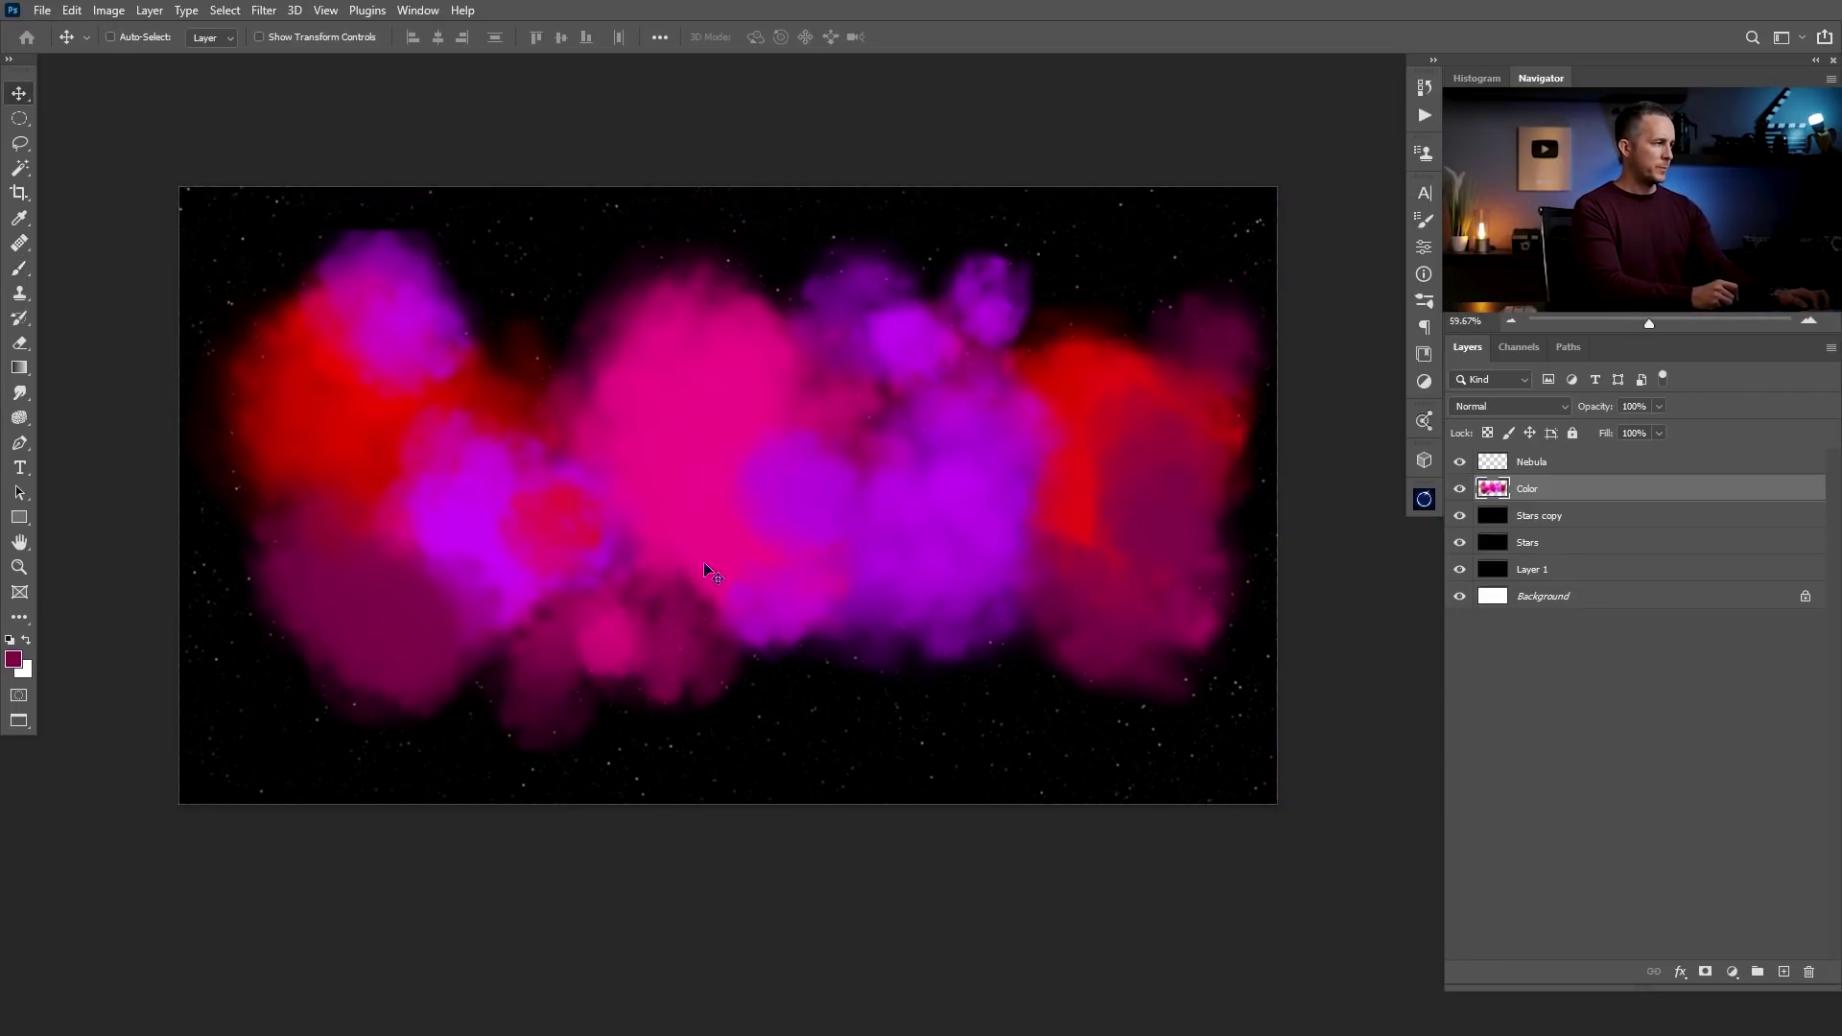
Blend sampled pink and dark magenta into the lower middle clouds and sampled purple over the upper edge between pink and purple
key(b)
alt+click(612, 585)
mouse_move(612, 585)
mouse_down()
mouse_move(531, 643)
mouse_move(682, 571)
mouse_up()
alt+click(670, 605)
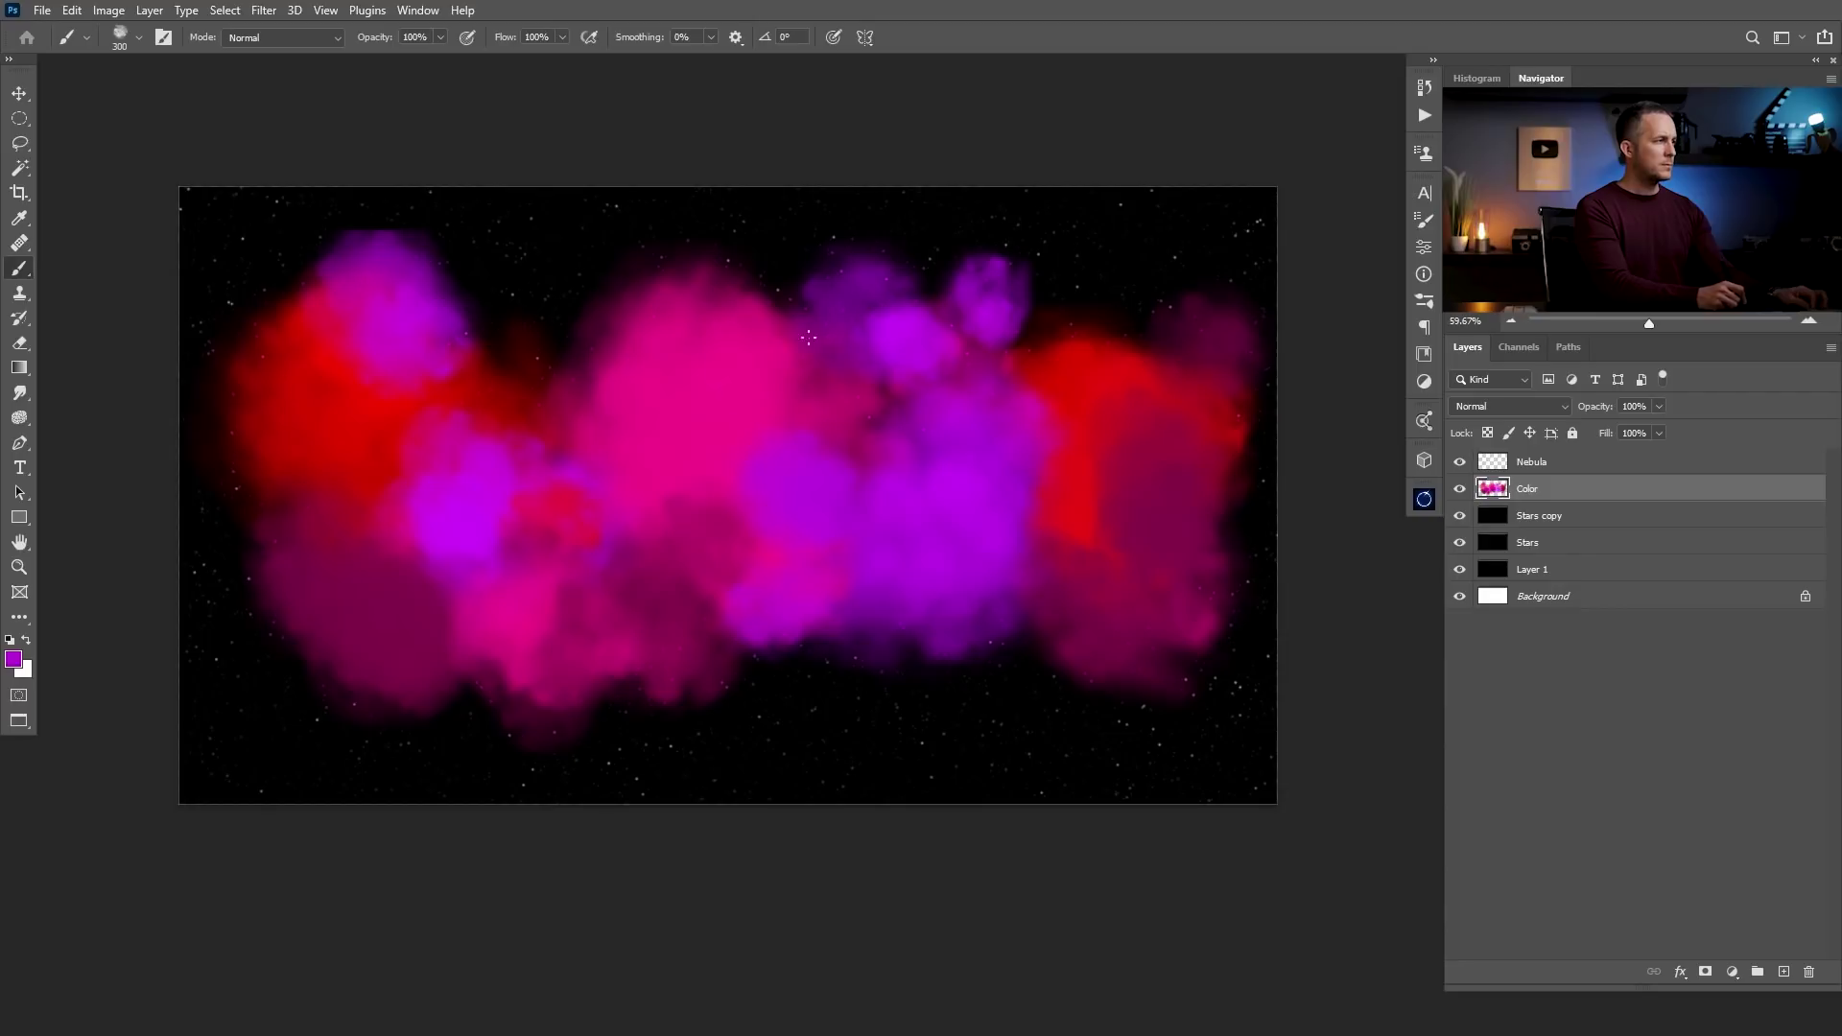
mouse_move(783, 326)
mouse_down()
mouse_move(849, 363)
mouse_move(905, 371)
mouse_up()
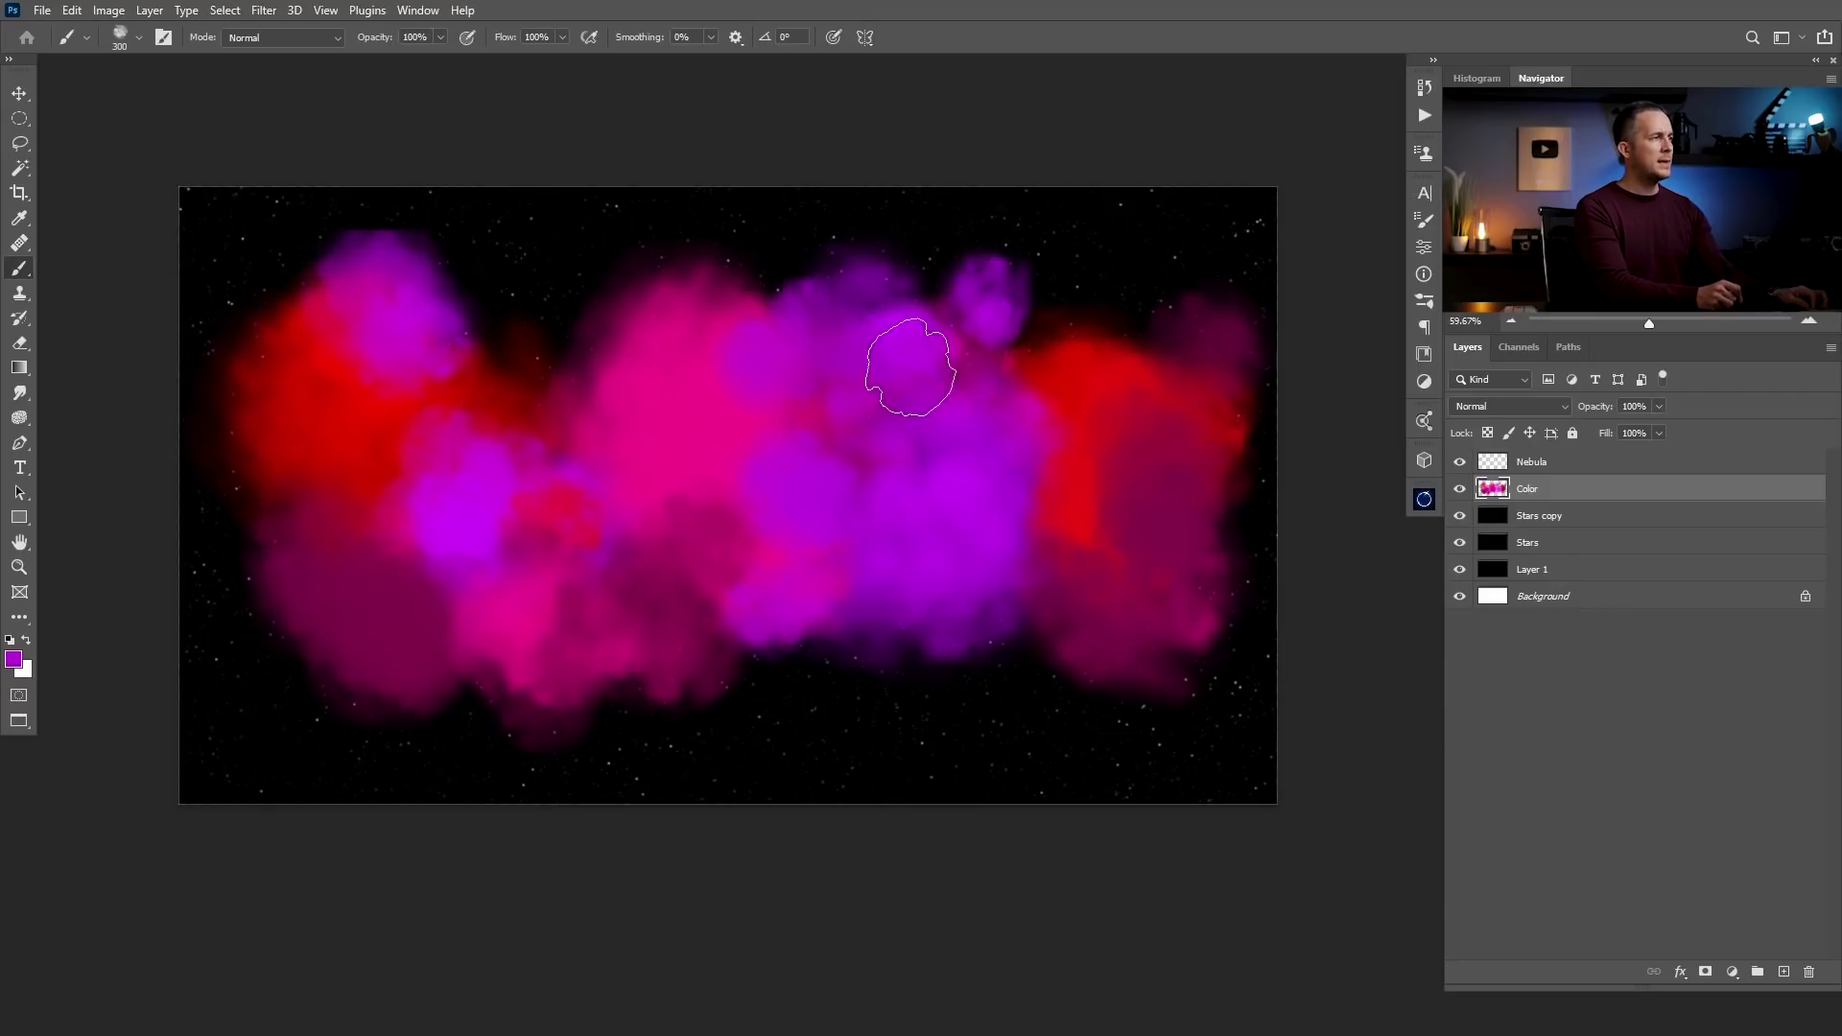
Apply a Gaussian Blur with a radius of 133 pixels to the Color layer
click(266, 12)
mouse_move(370, 246)
click(551, 316)
drag(1143, 693, 1221, 689)
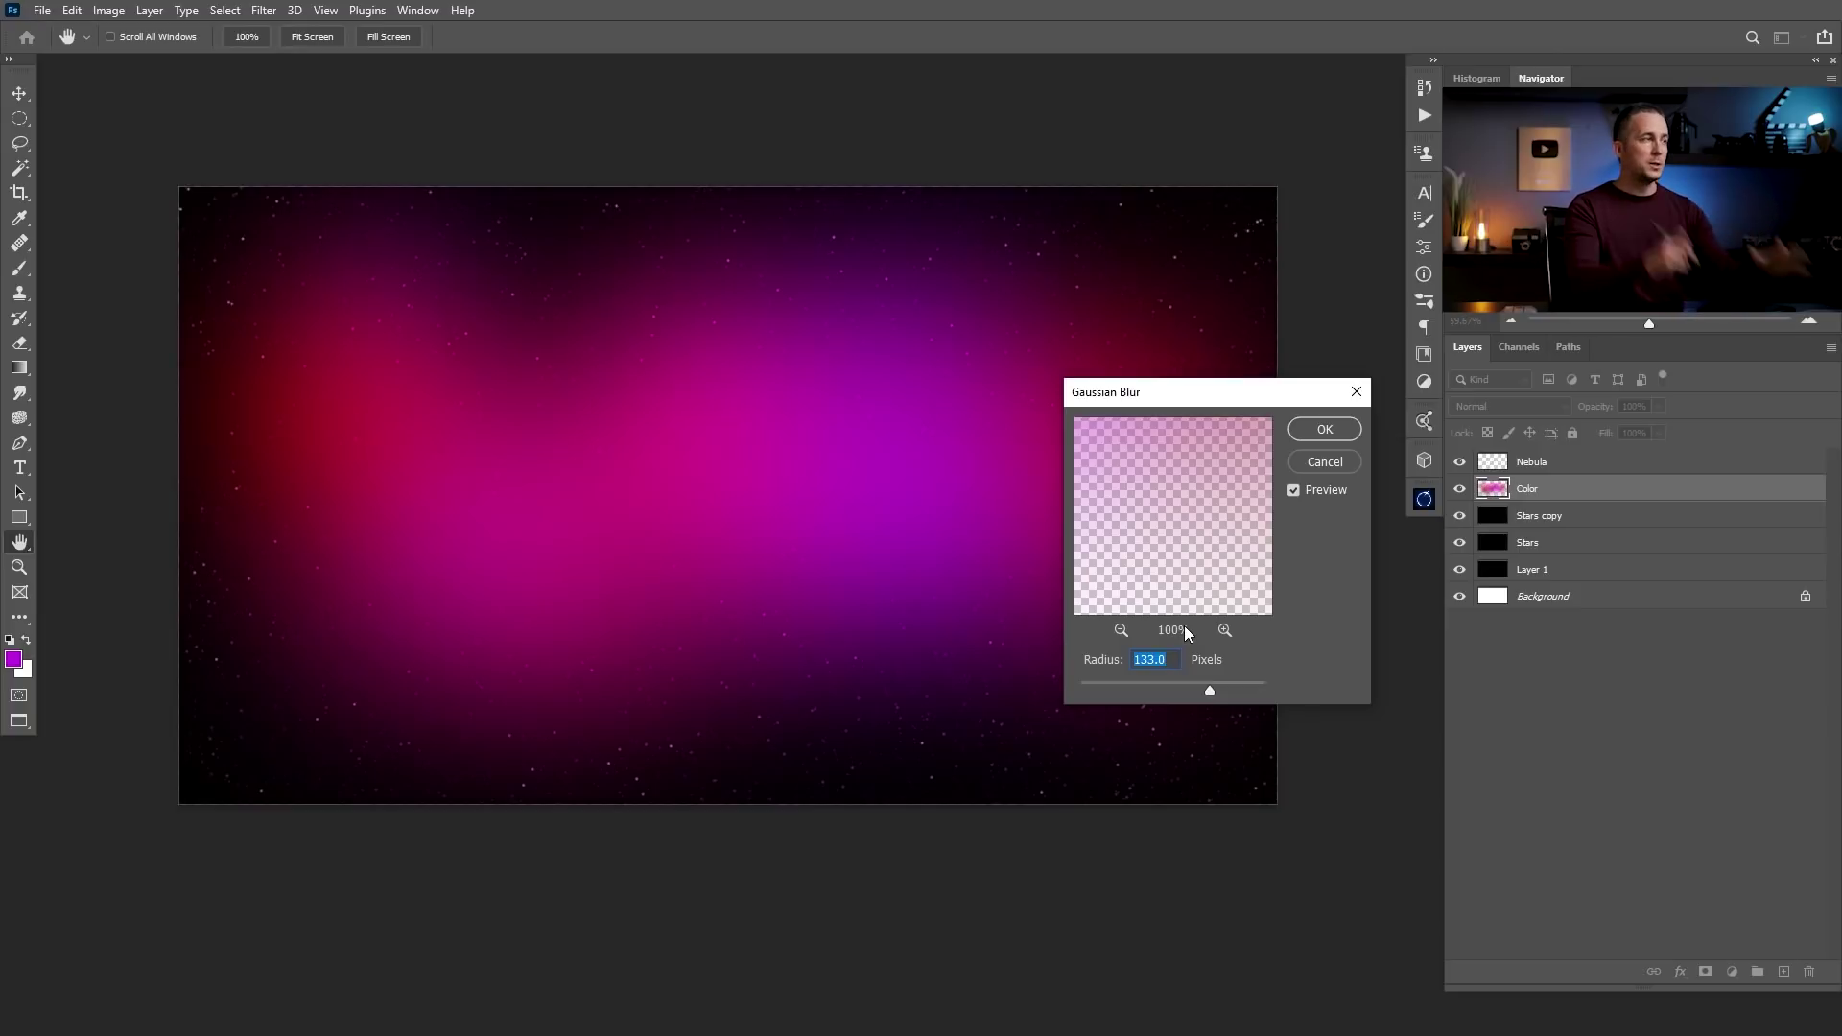
drag(1268, 406, 1396, 509)
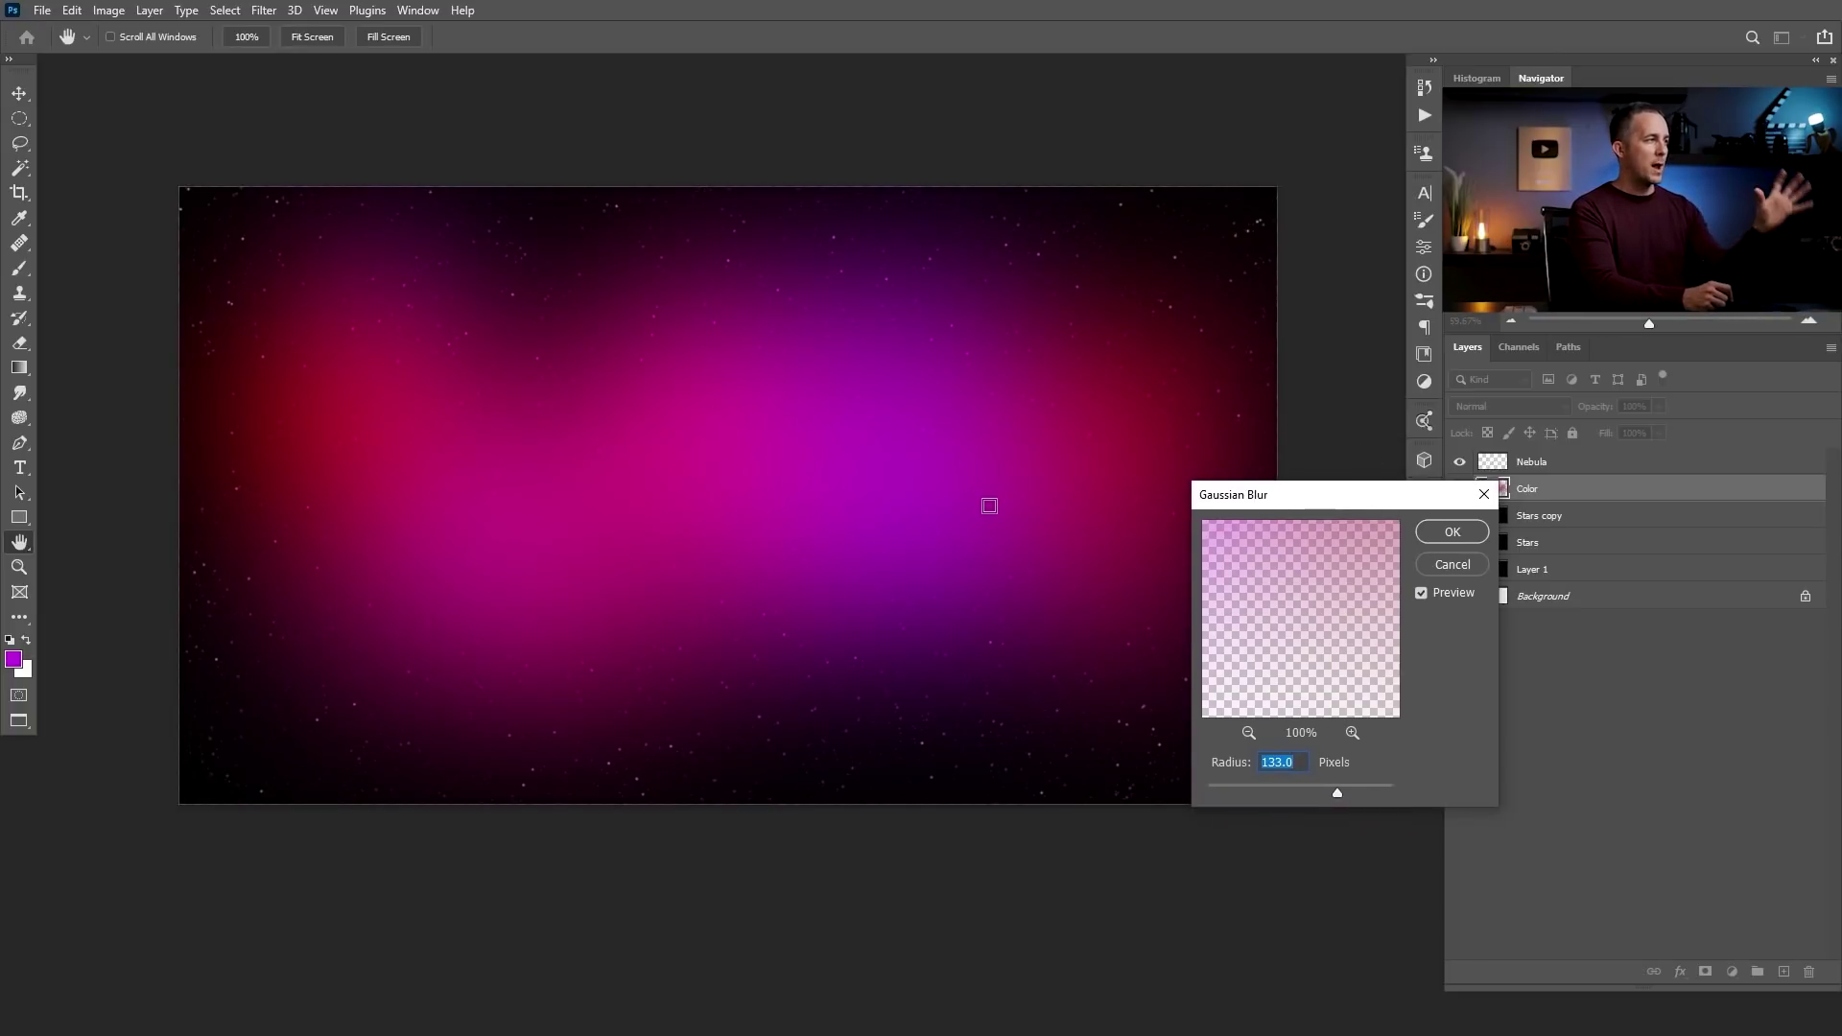
click(1451, 533)
key(b)
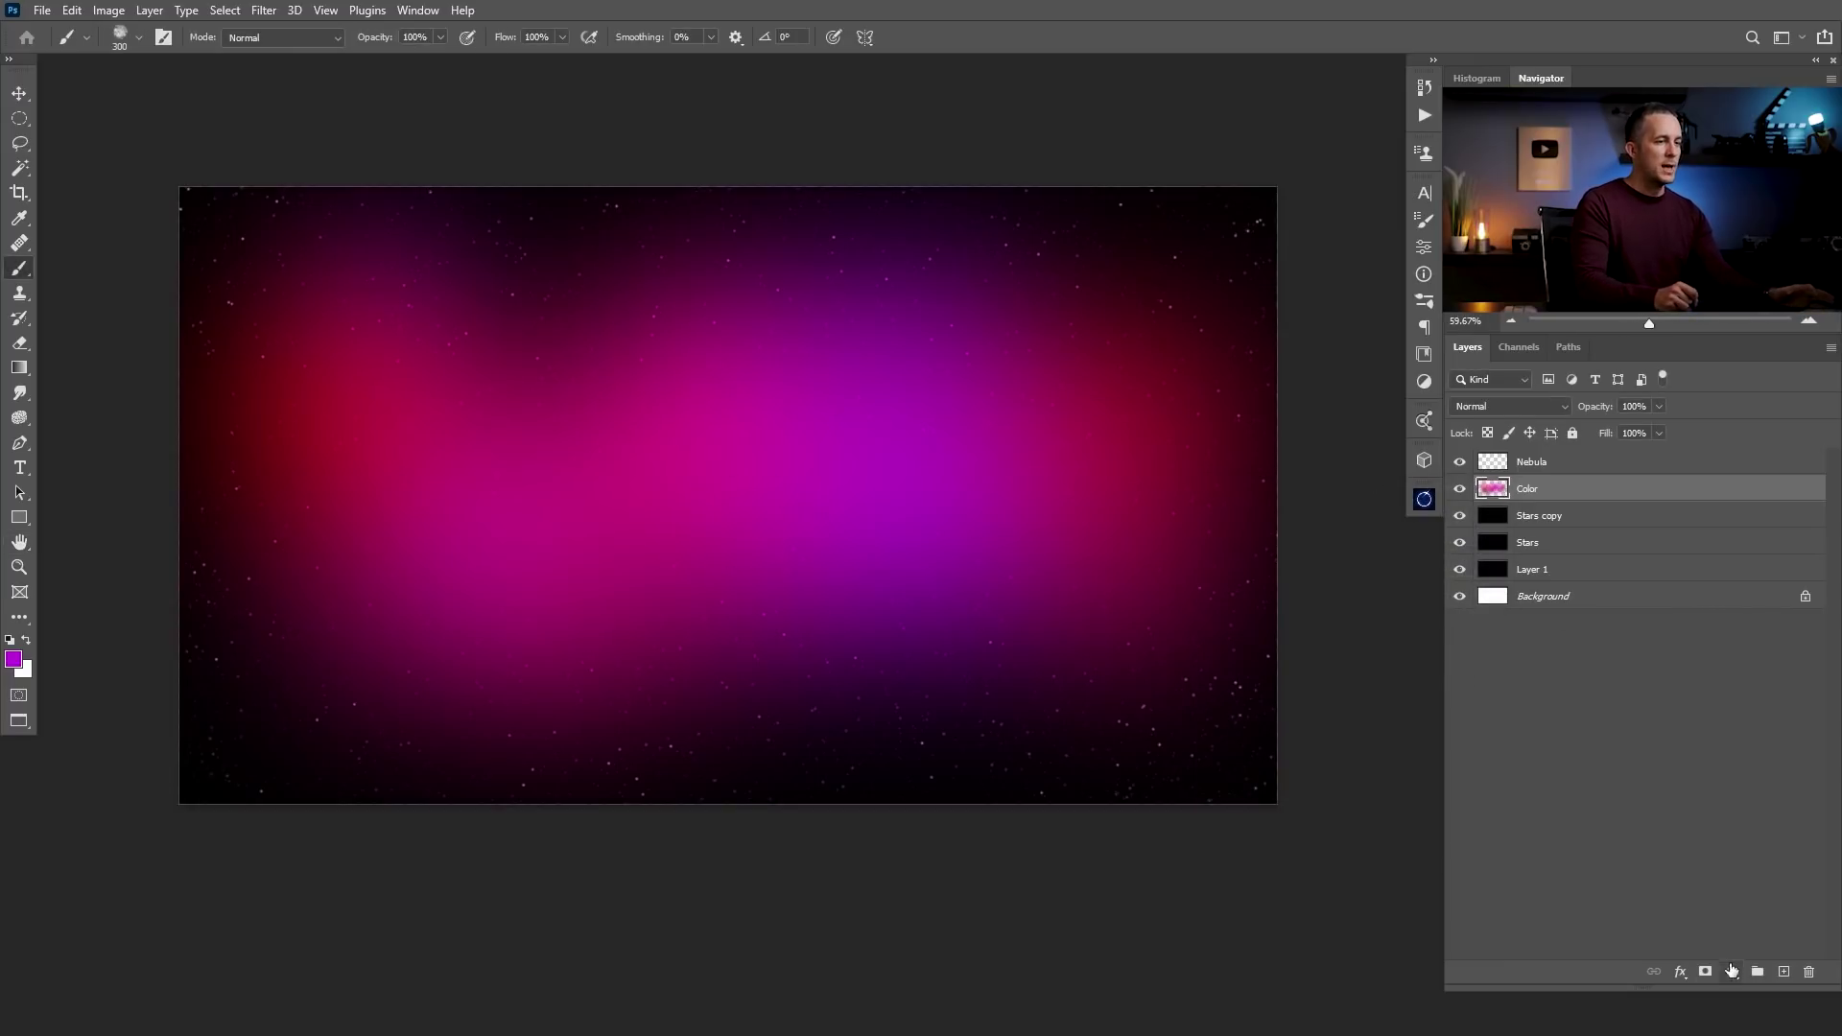
Add a Hue/Saturation adjustment layer above the Color layer and clip it to that layer
click(1732, 971)
click(1713, 760)
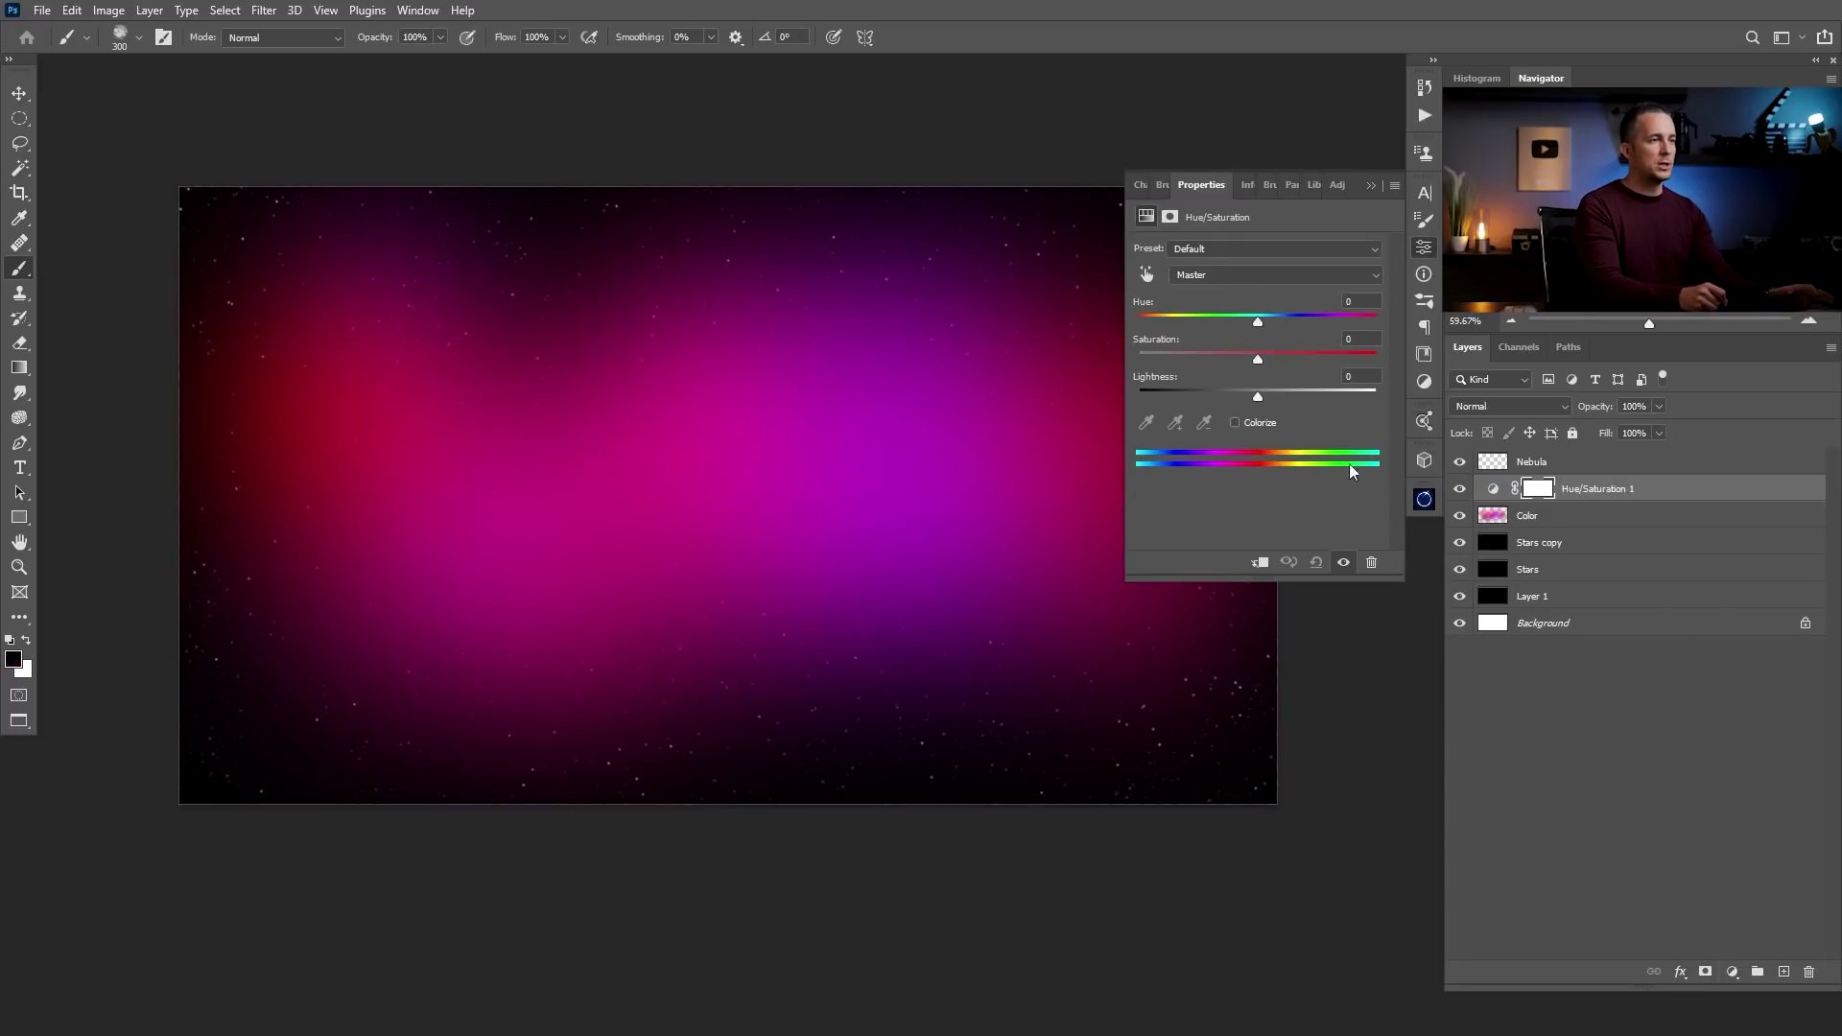
click(1261, 564)
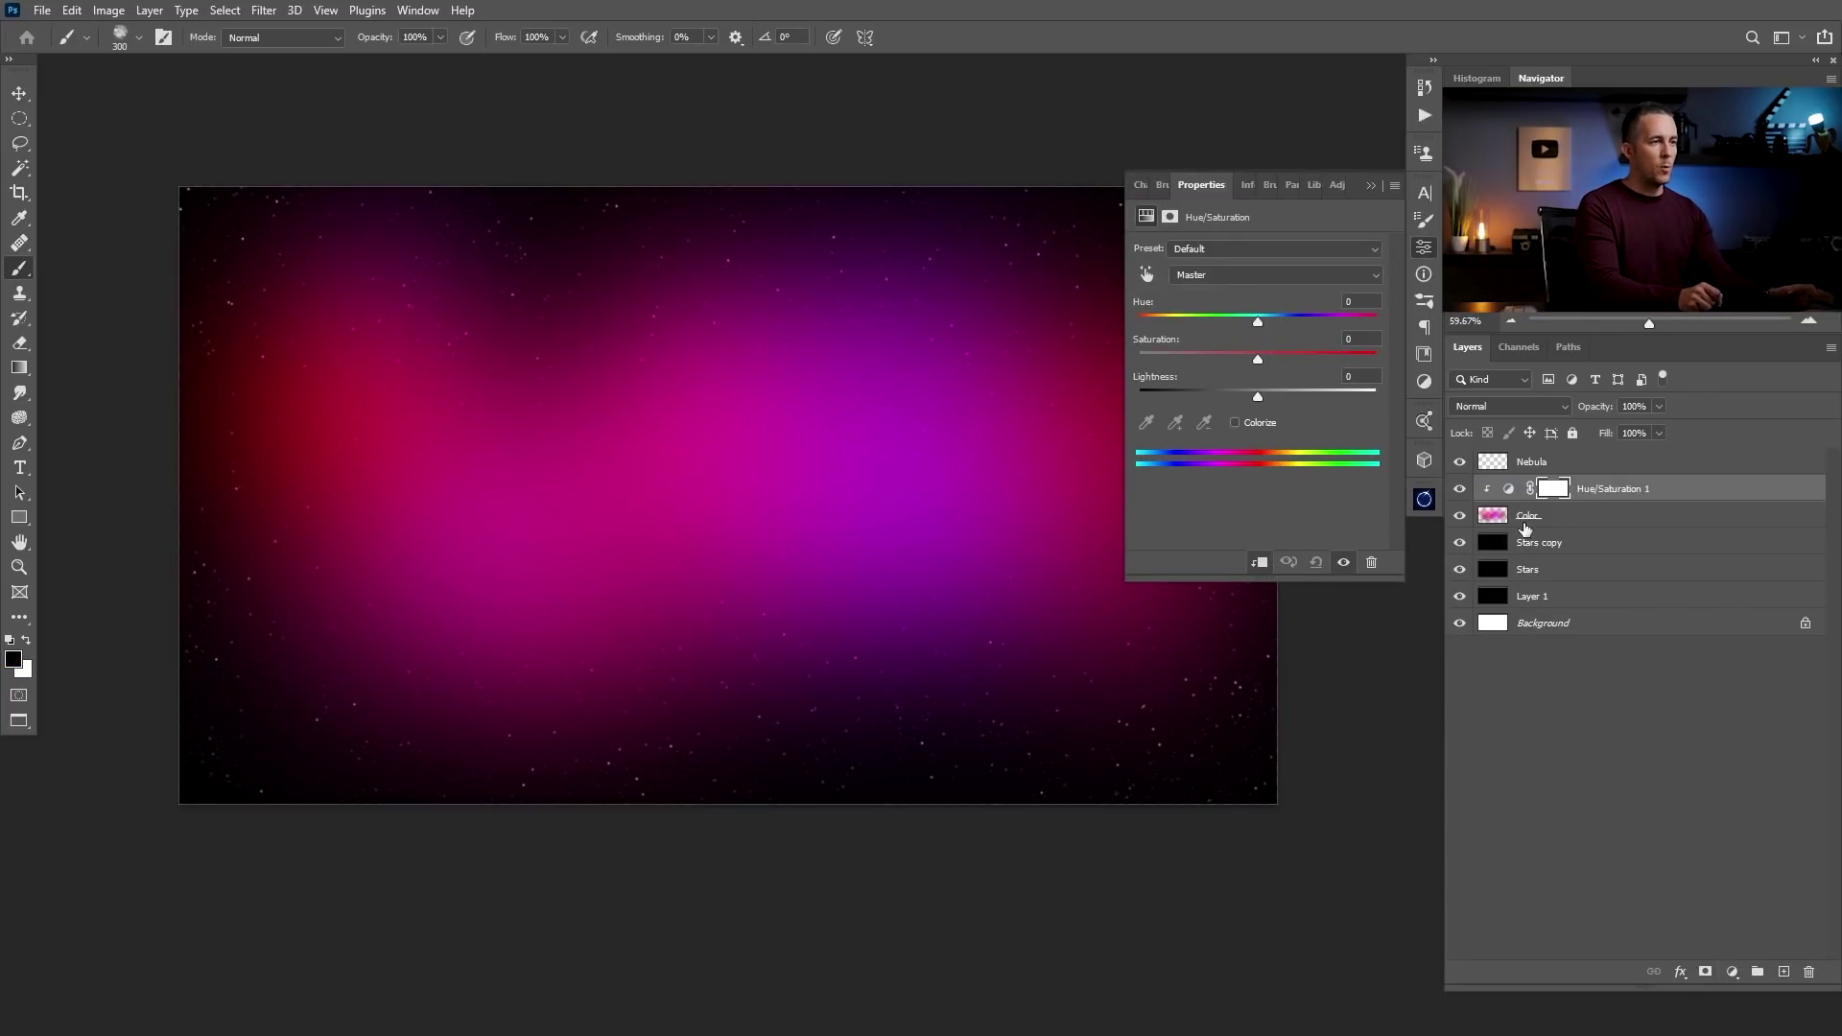
Try shifting the hue of the clipped Hue/Saturation adjustment, and undo the change
drag(1263, 324, 1221, 313)
key(ctrl+z)
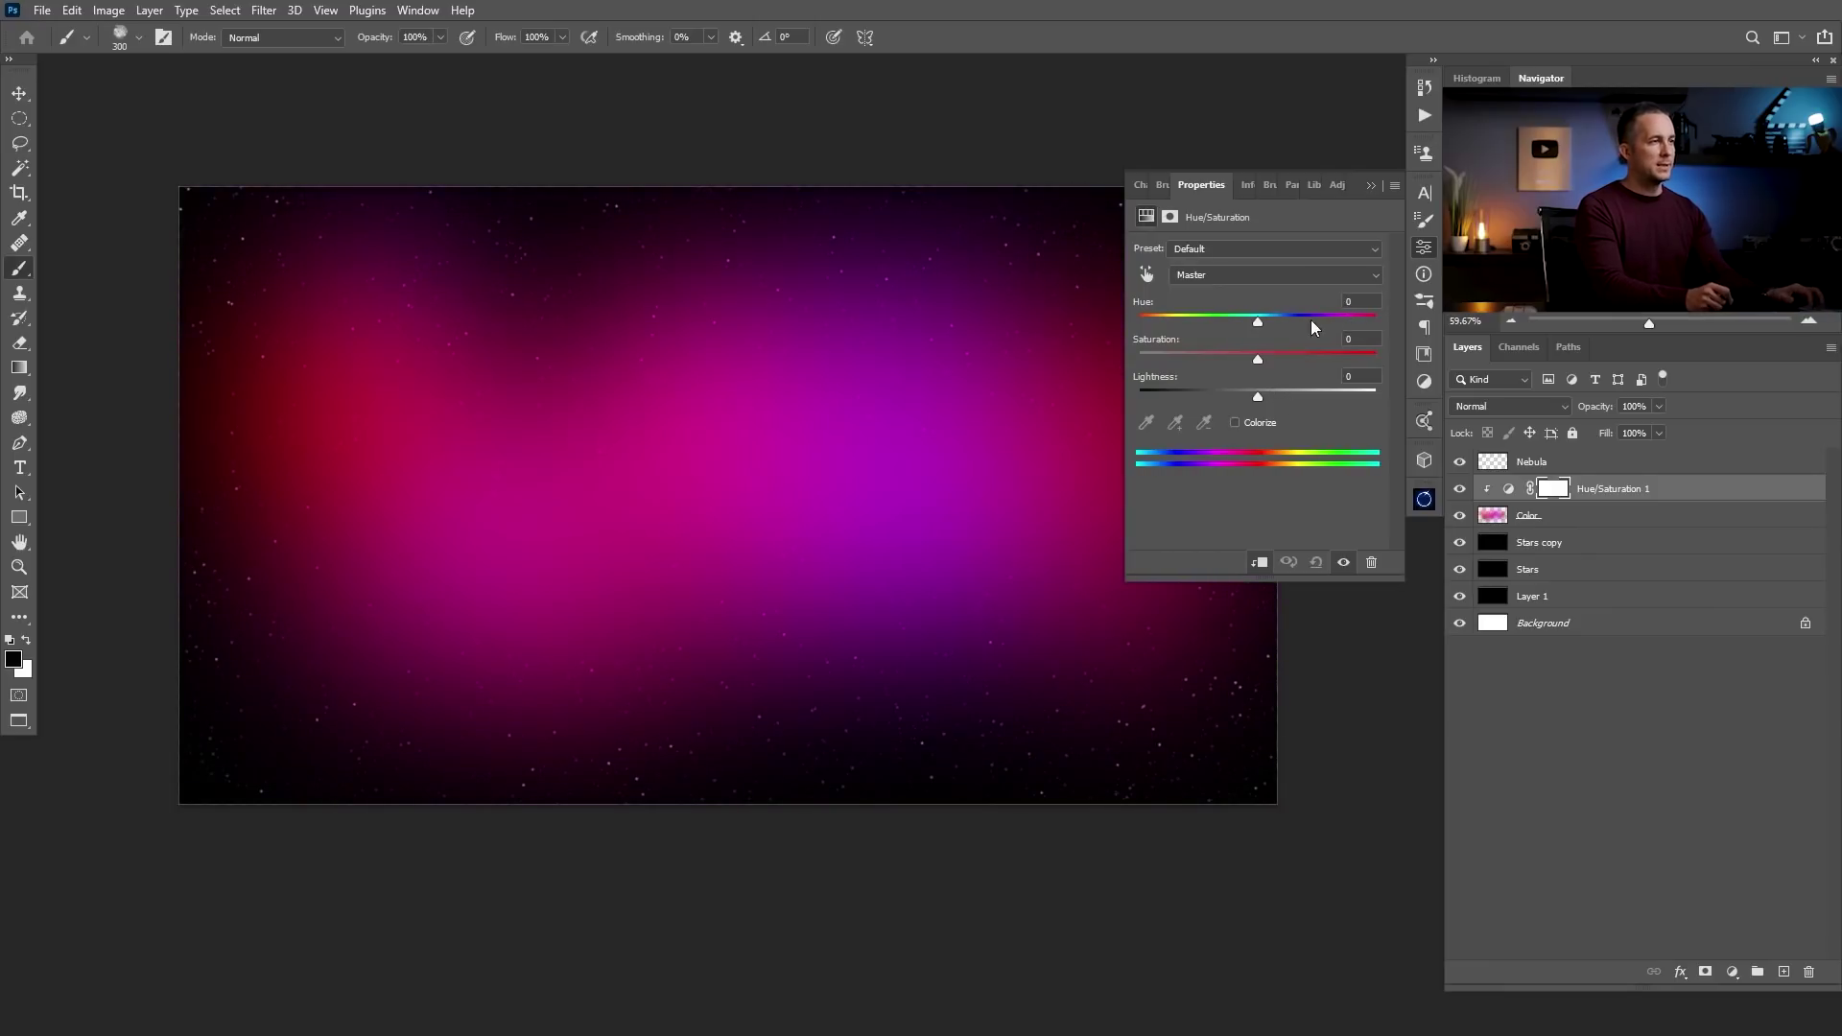
click(1423, 246)
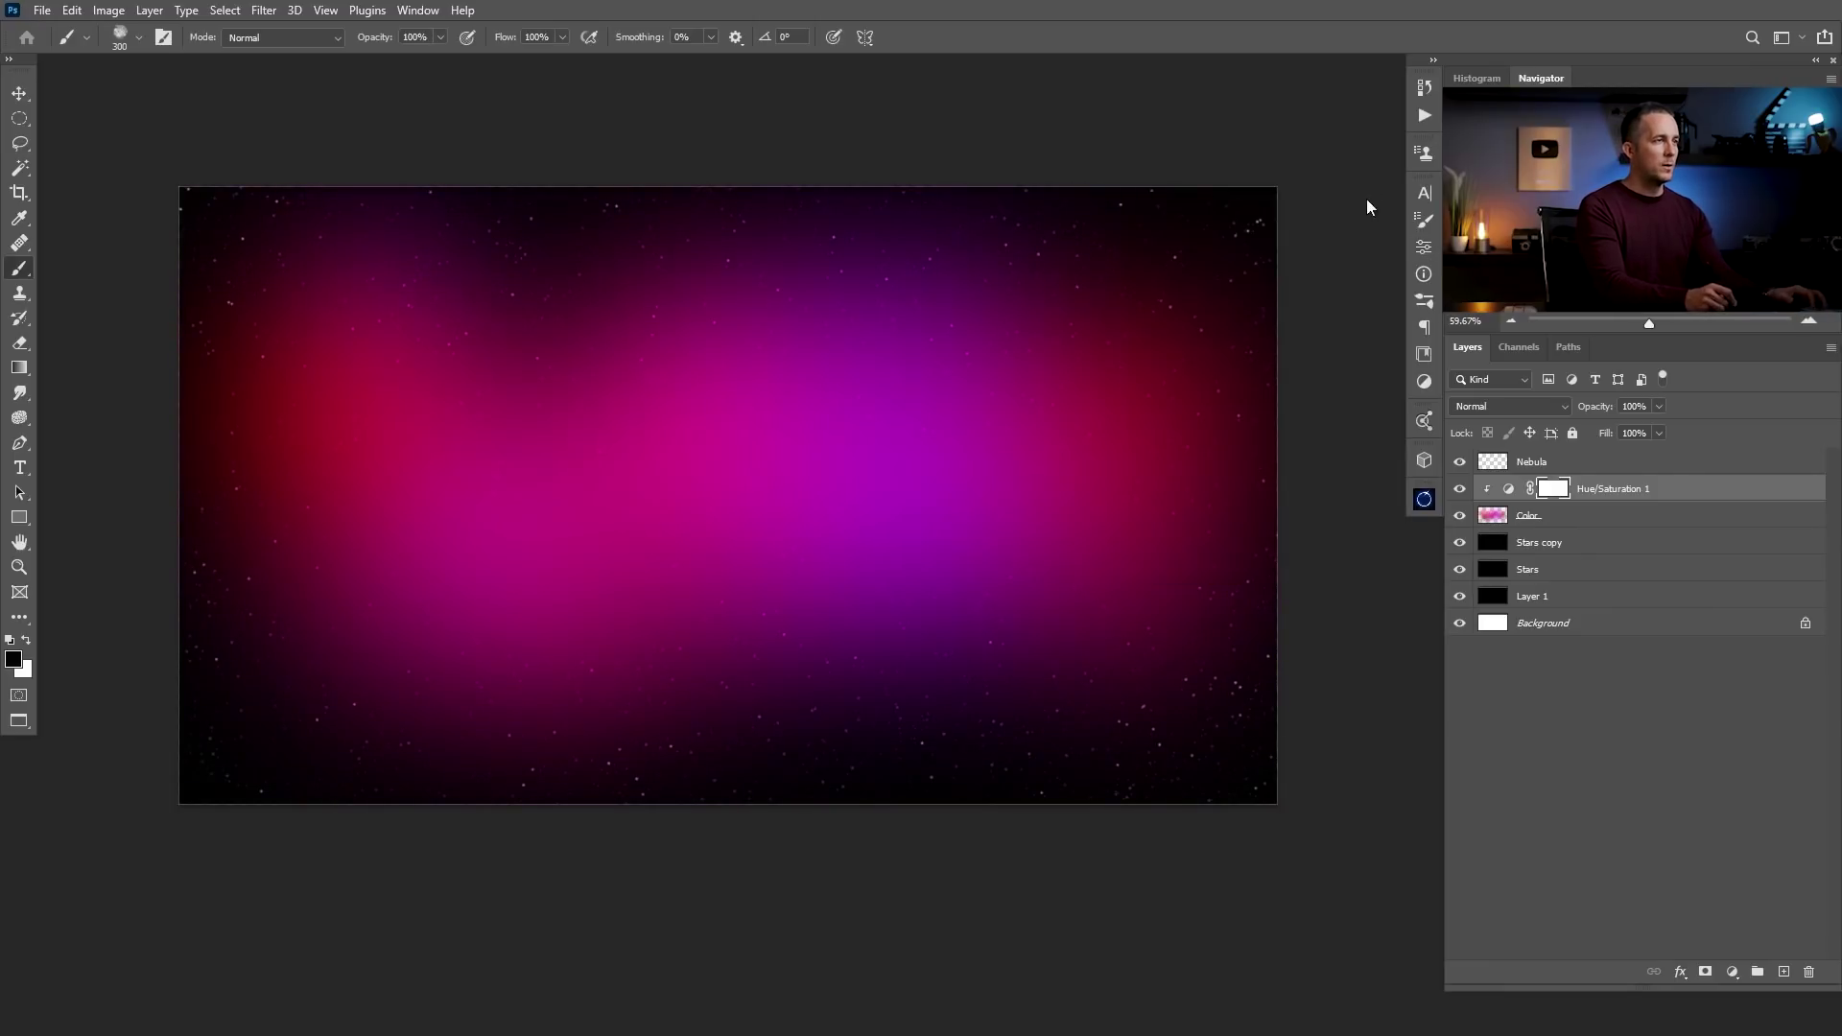
Make the Nebula layer active
click(1494, 466)
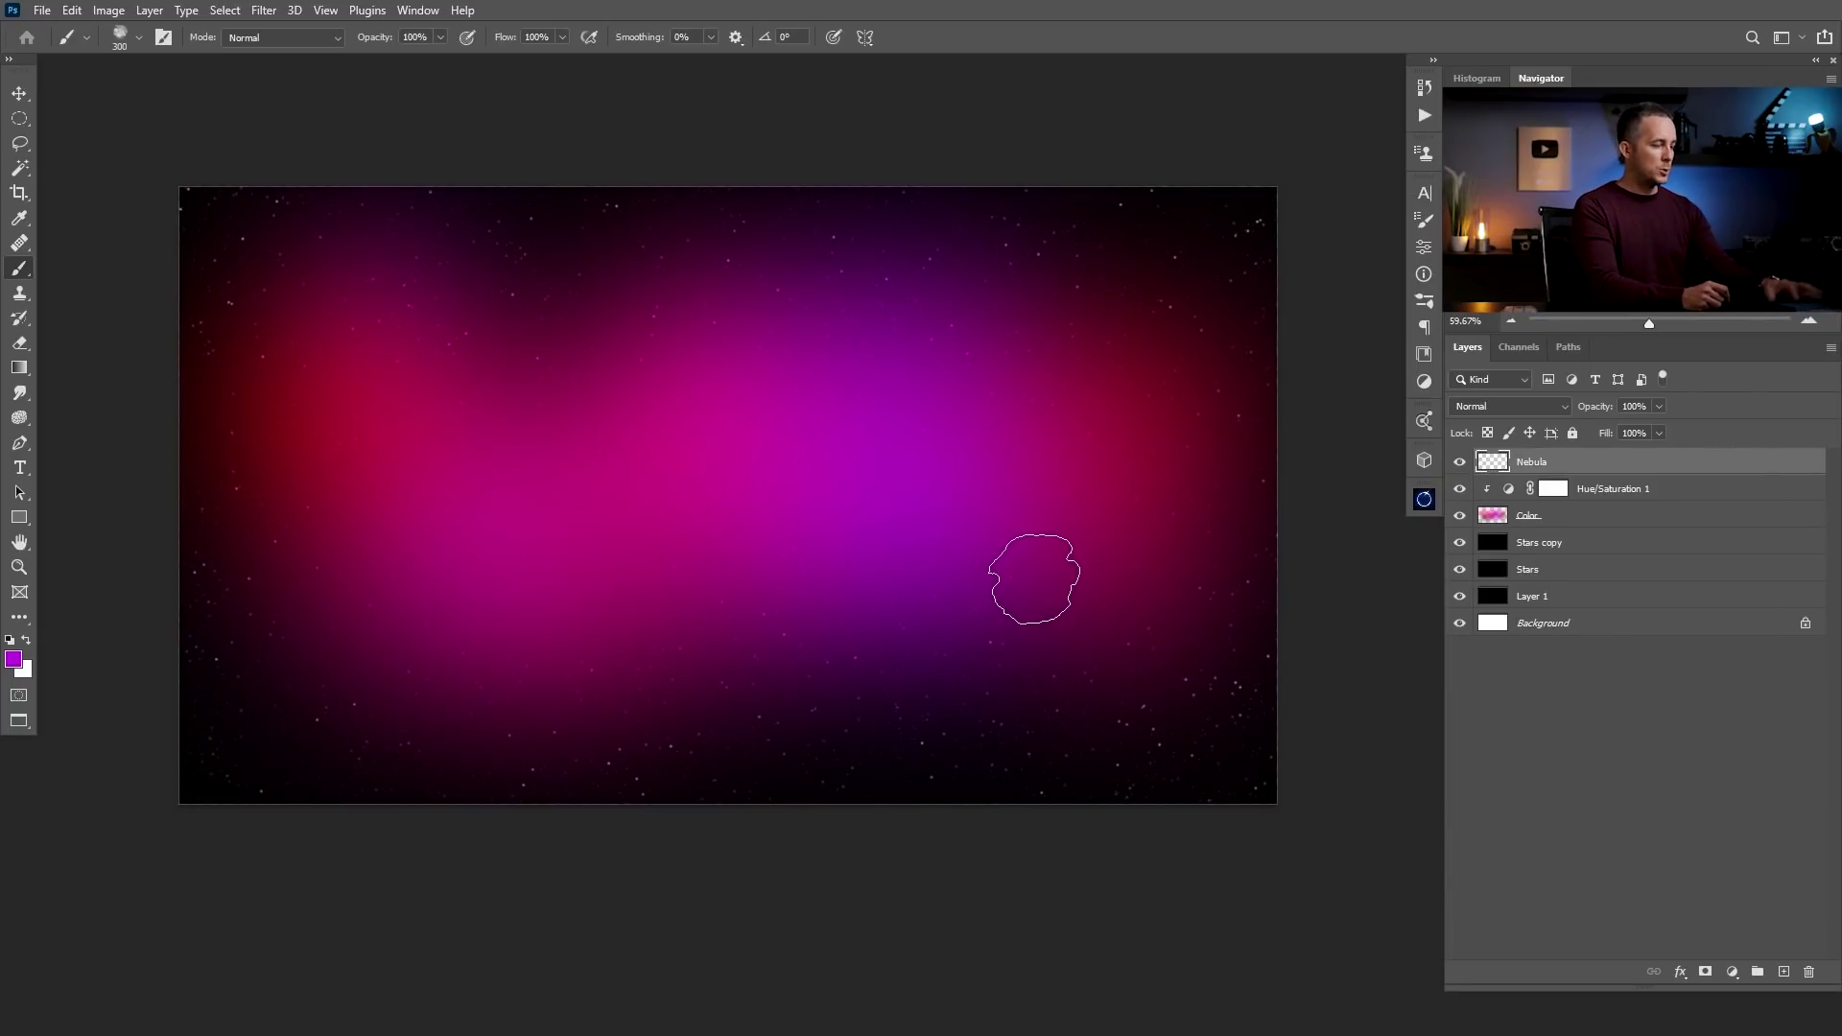
Try a wide elliptical marquee selection across the colored area, and deselect it
click(21, 120)
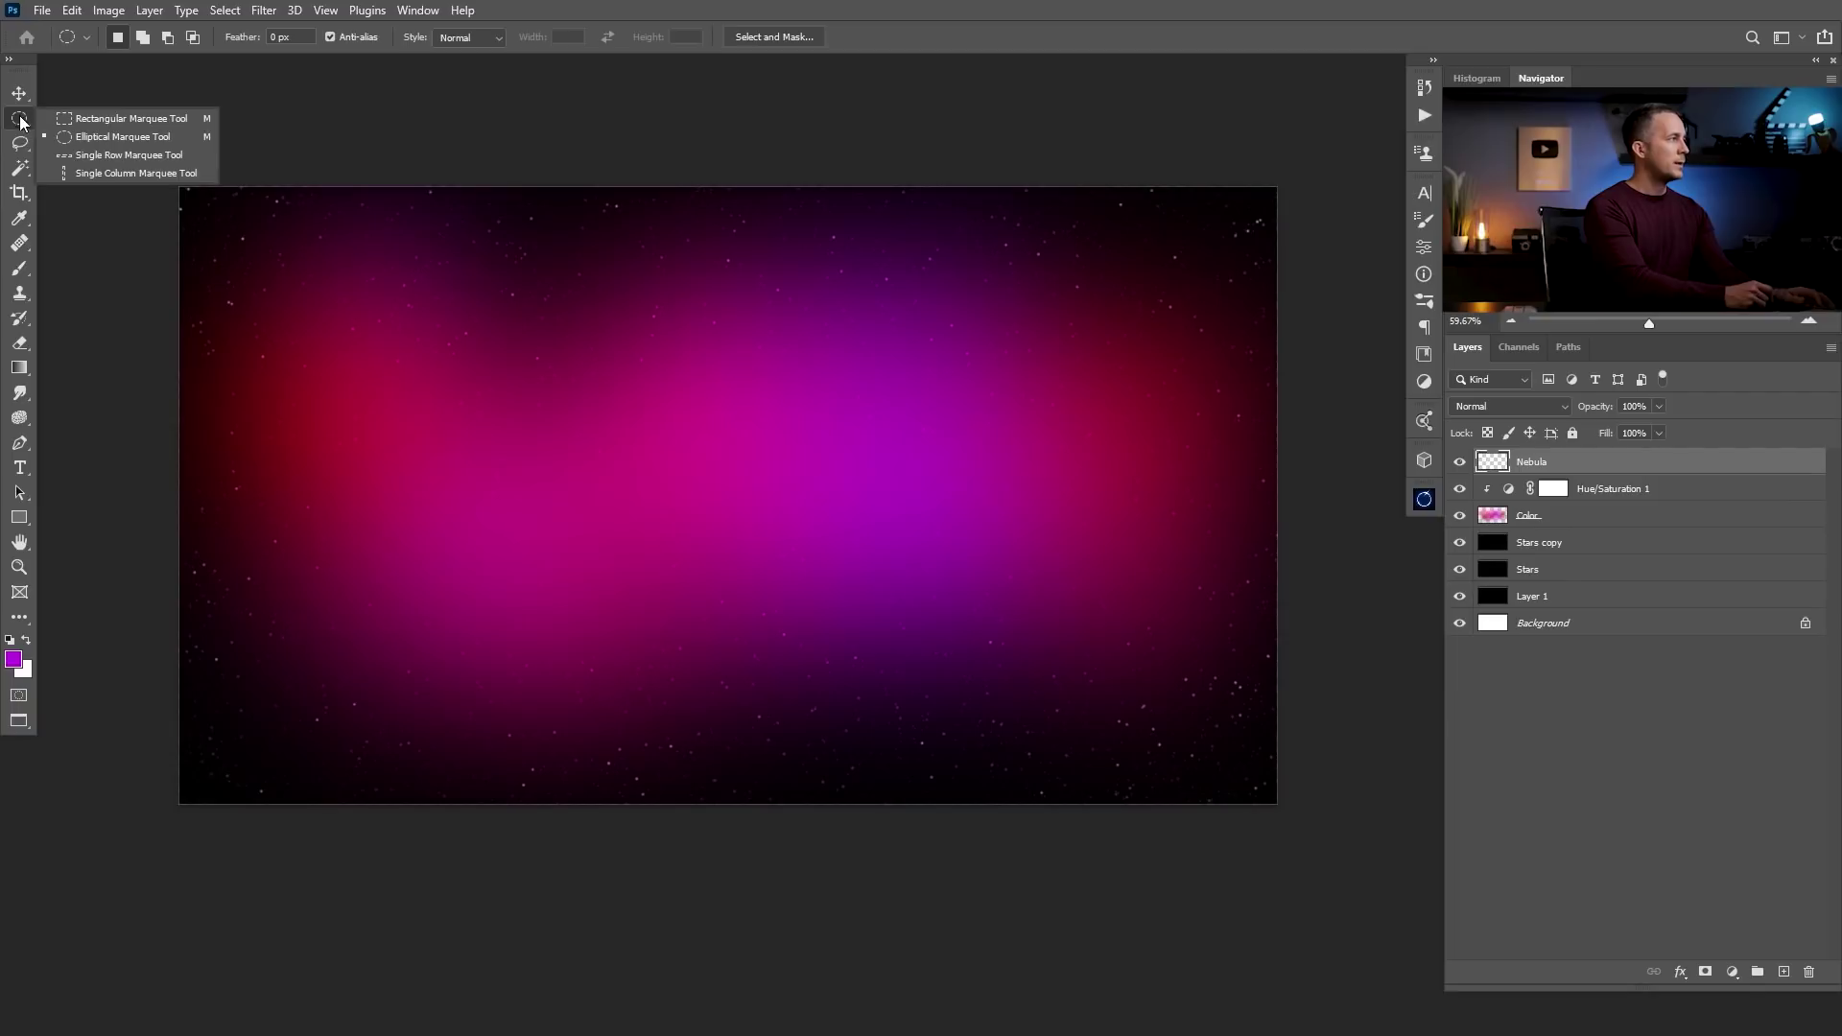
click(88, 136)
drag(278, 309, 1188, 666)
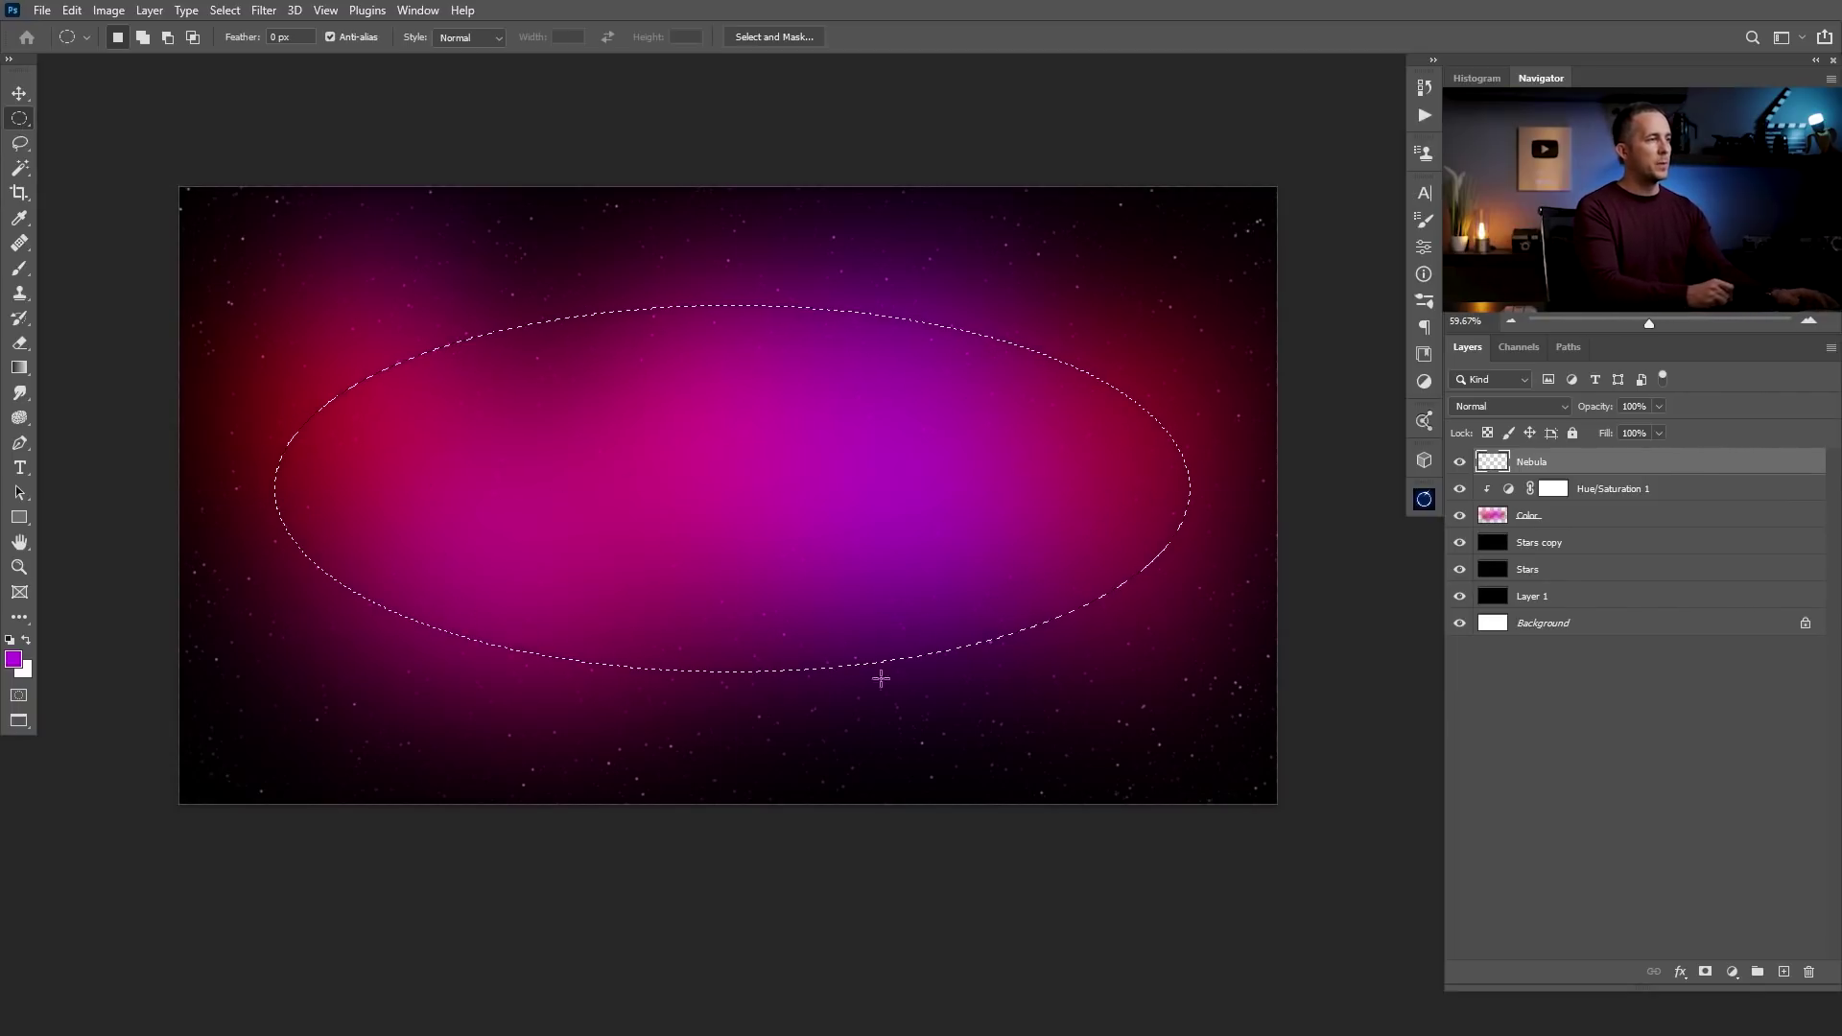
key(ctrl+d)
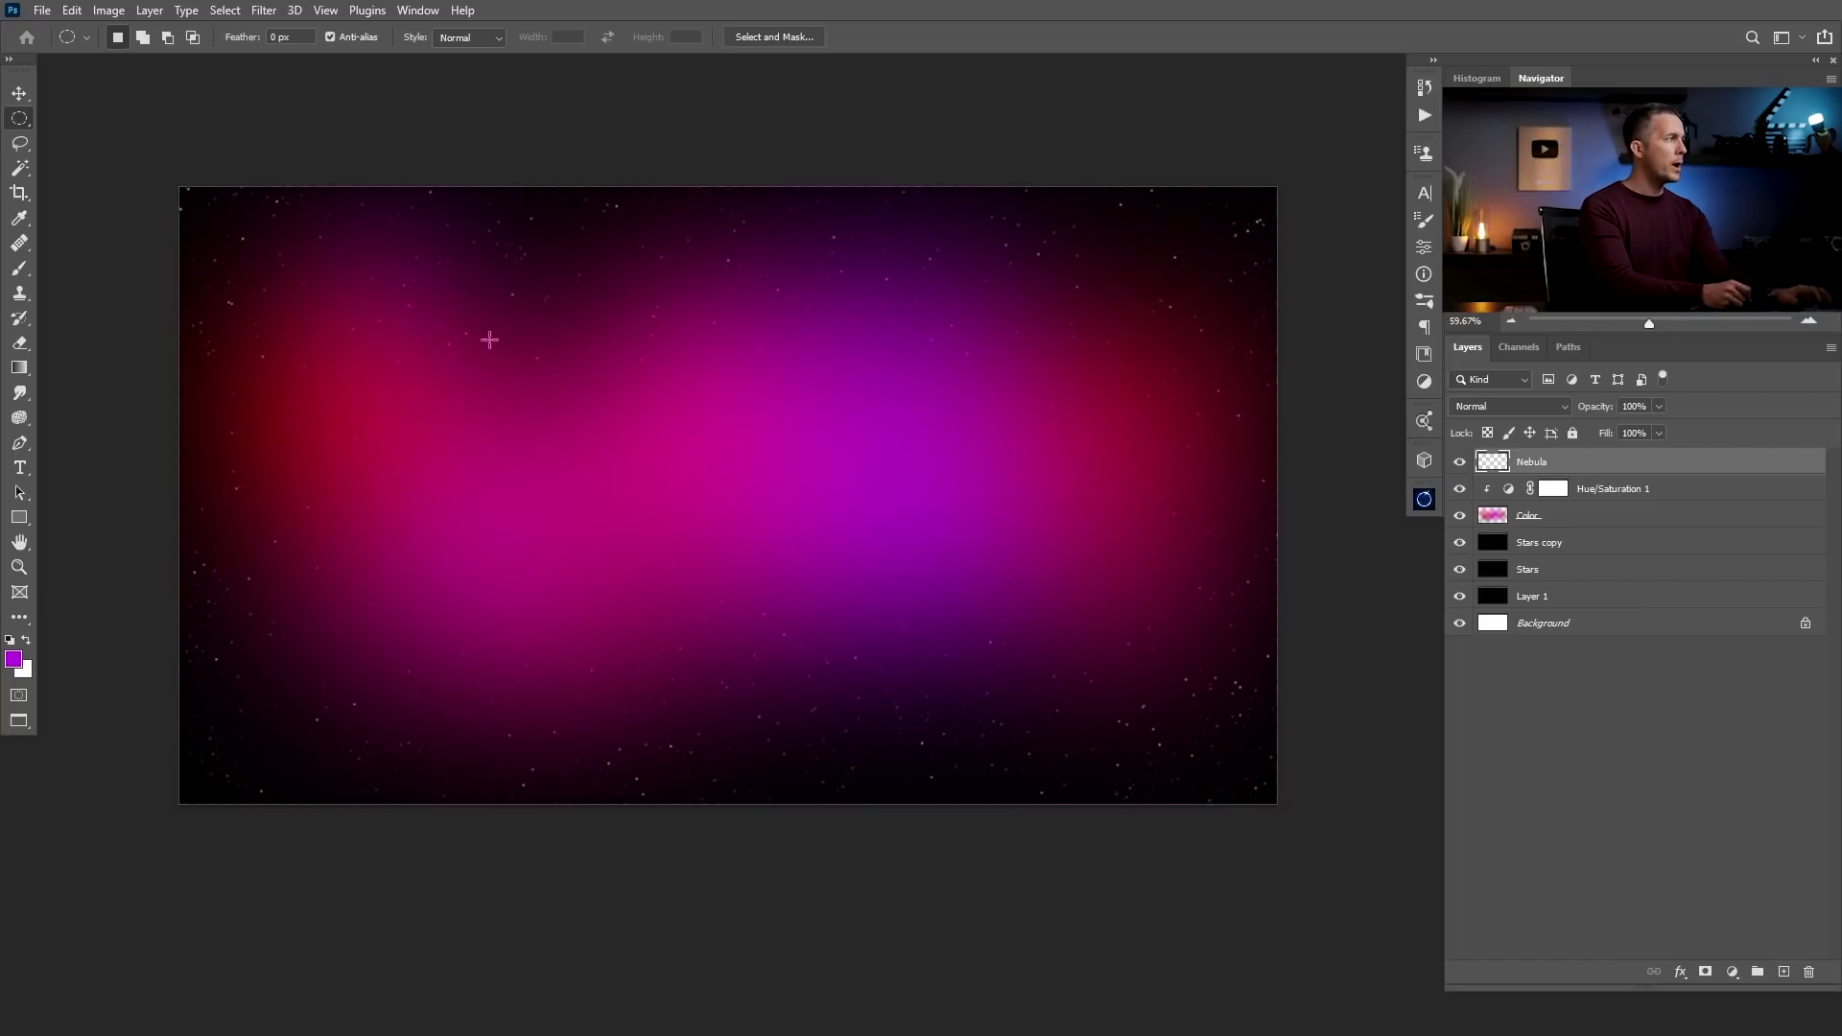
Draw a wide, irregular freehand Lasso selection around most of the colored area for the Nebula layer
click(19, 142)
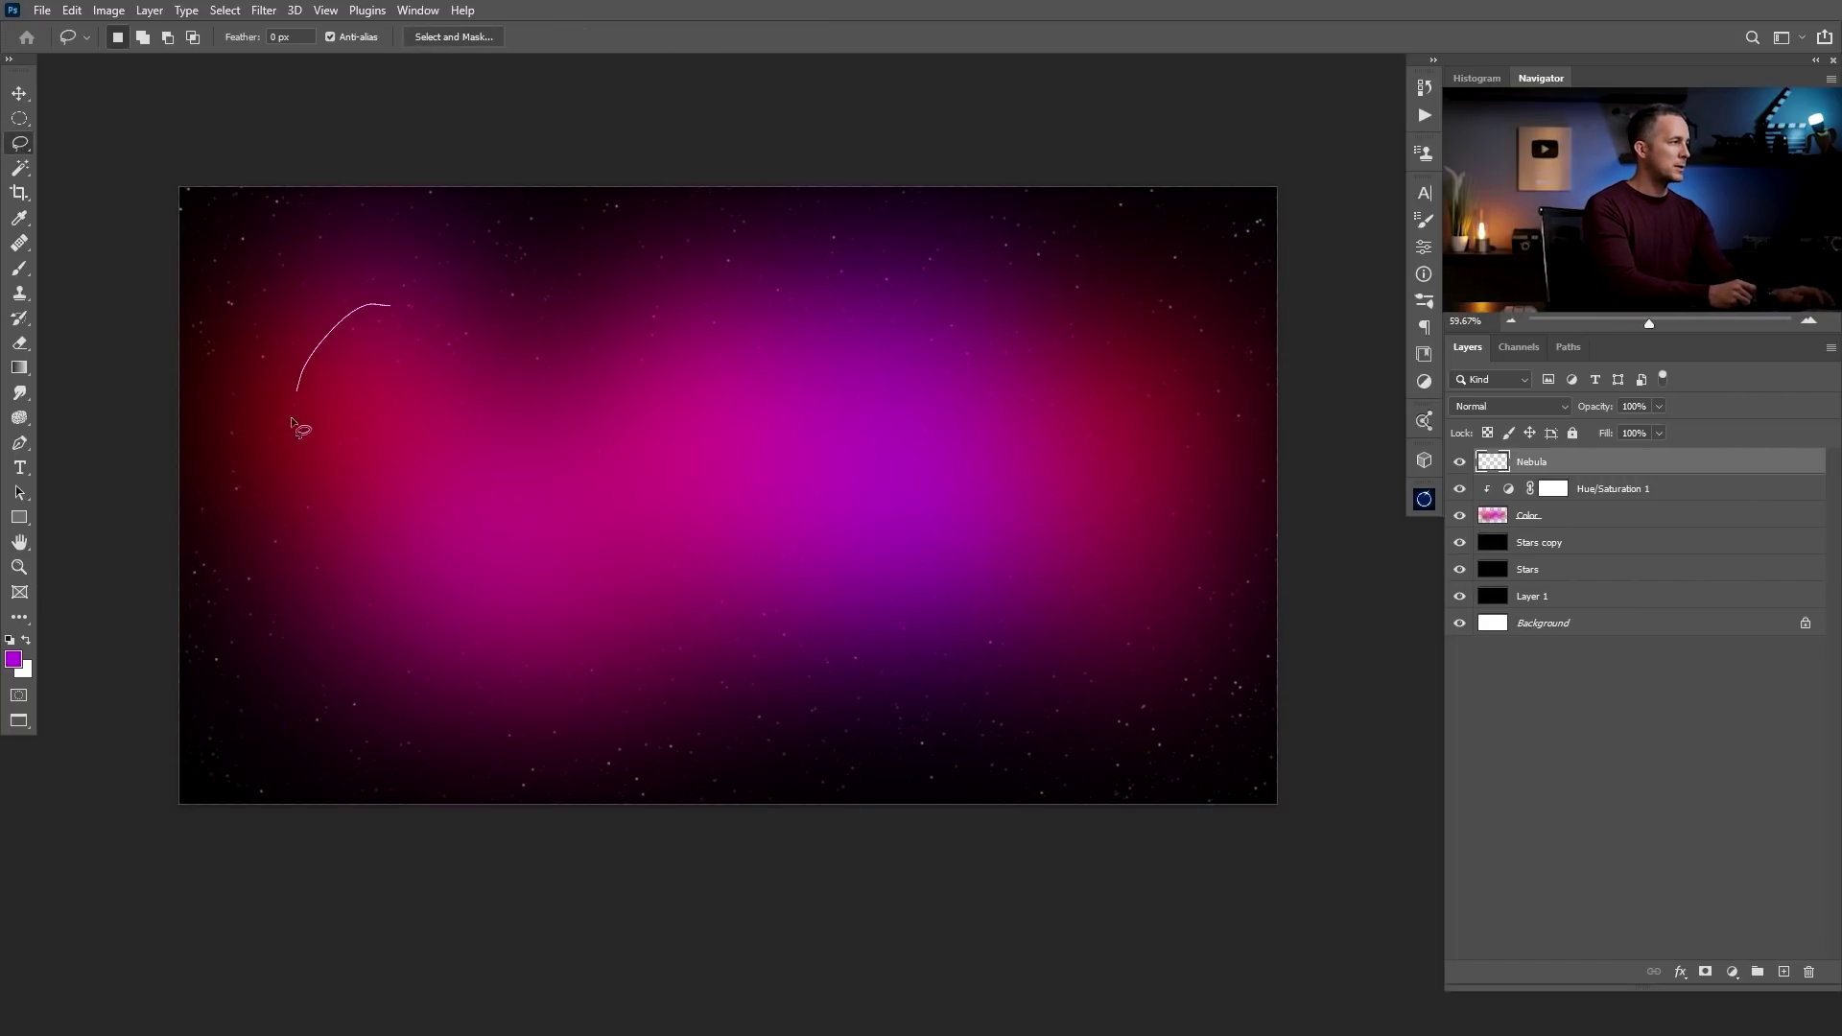
drag(662, 291, 451, 298)
drag(871, 524, 846, 550)
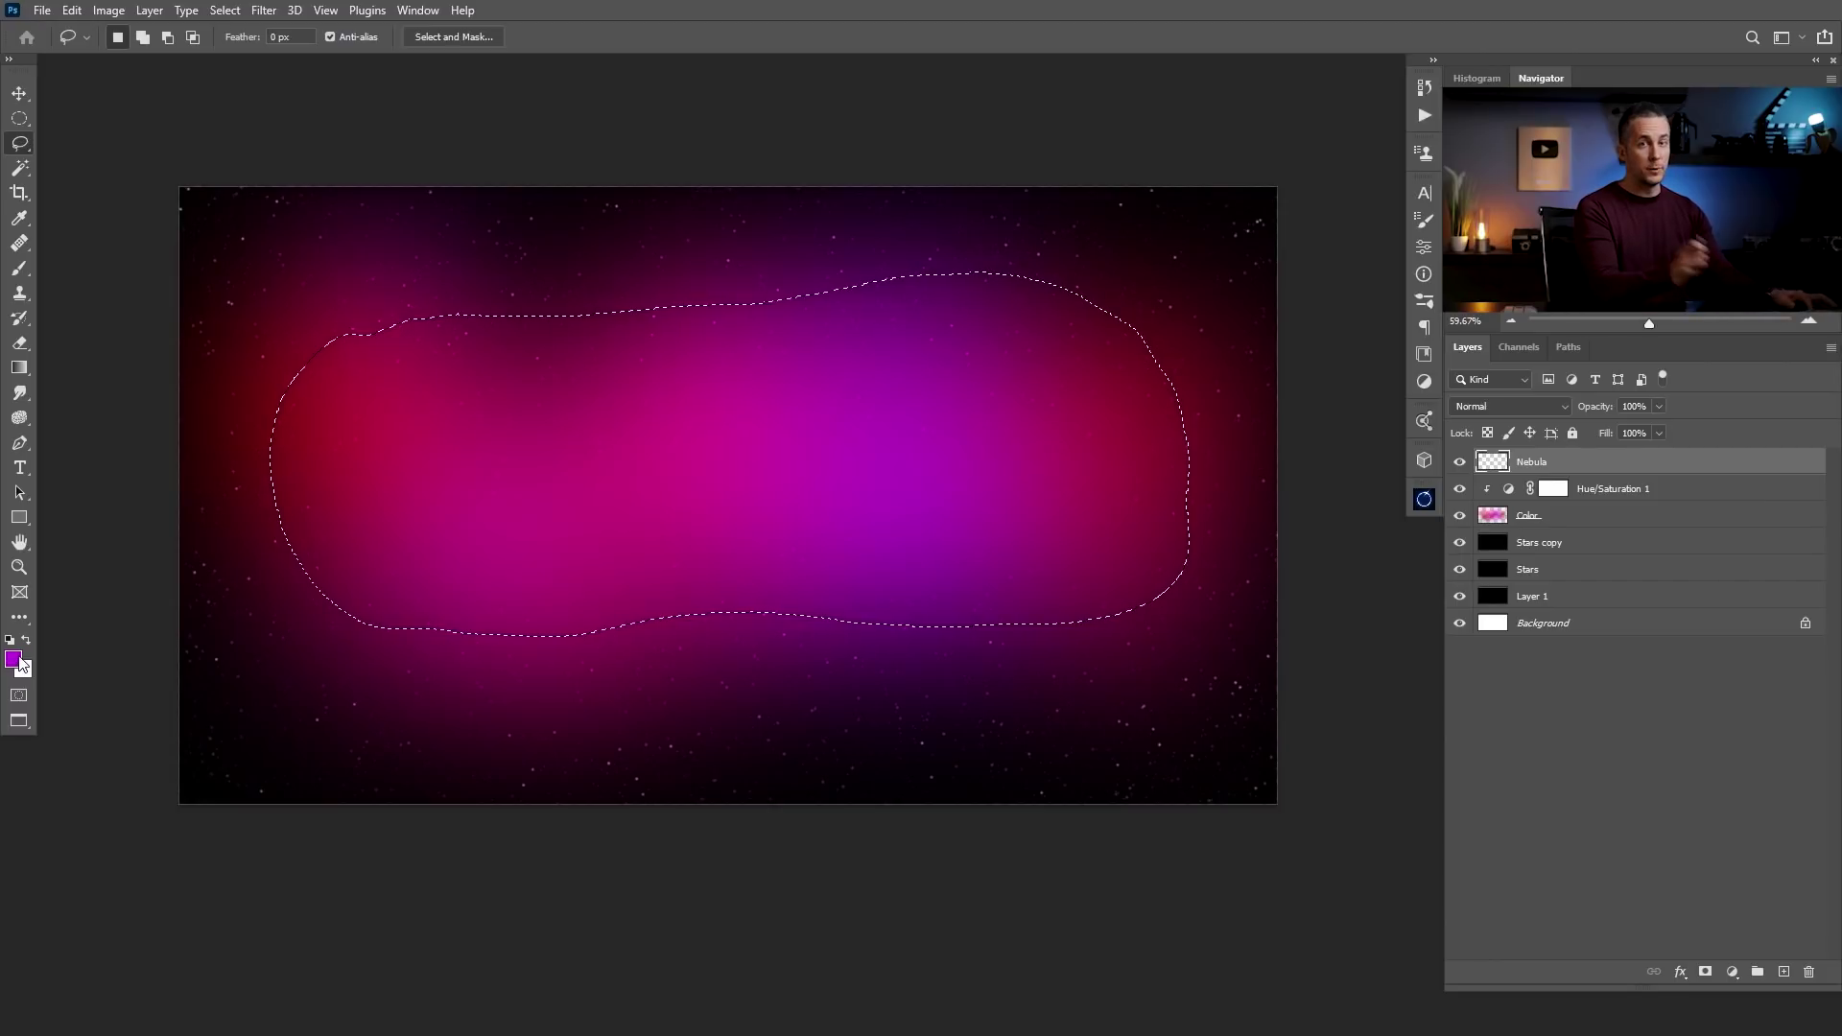
Reset the foreground and background colors to the default black and white
key(d)
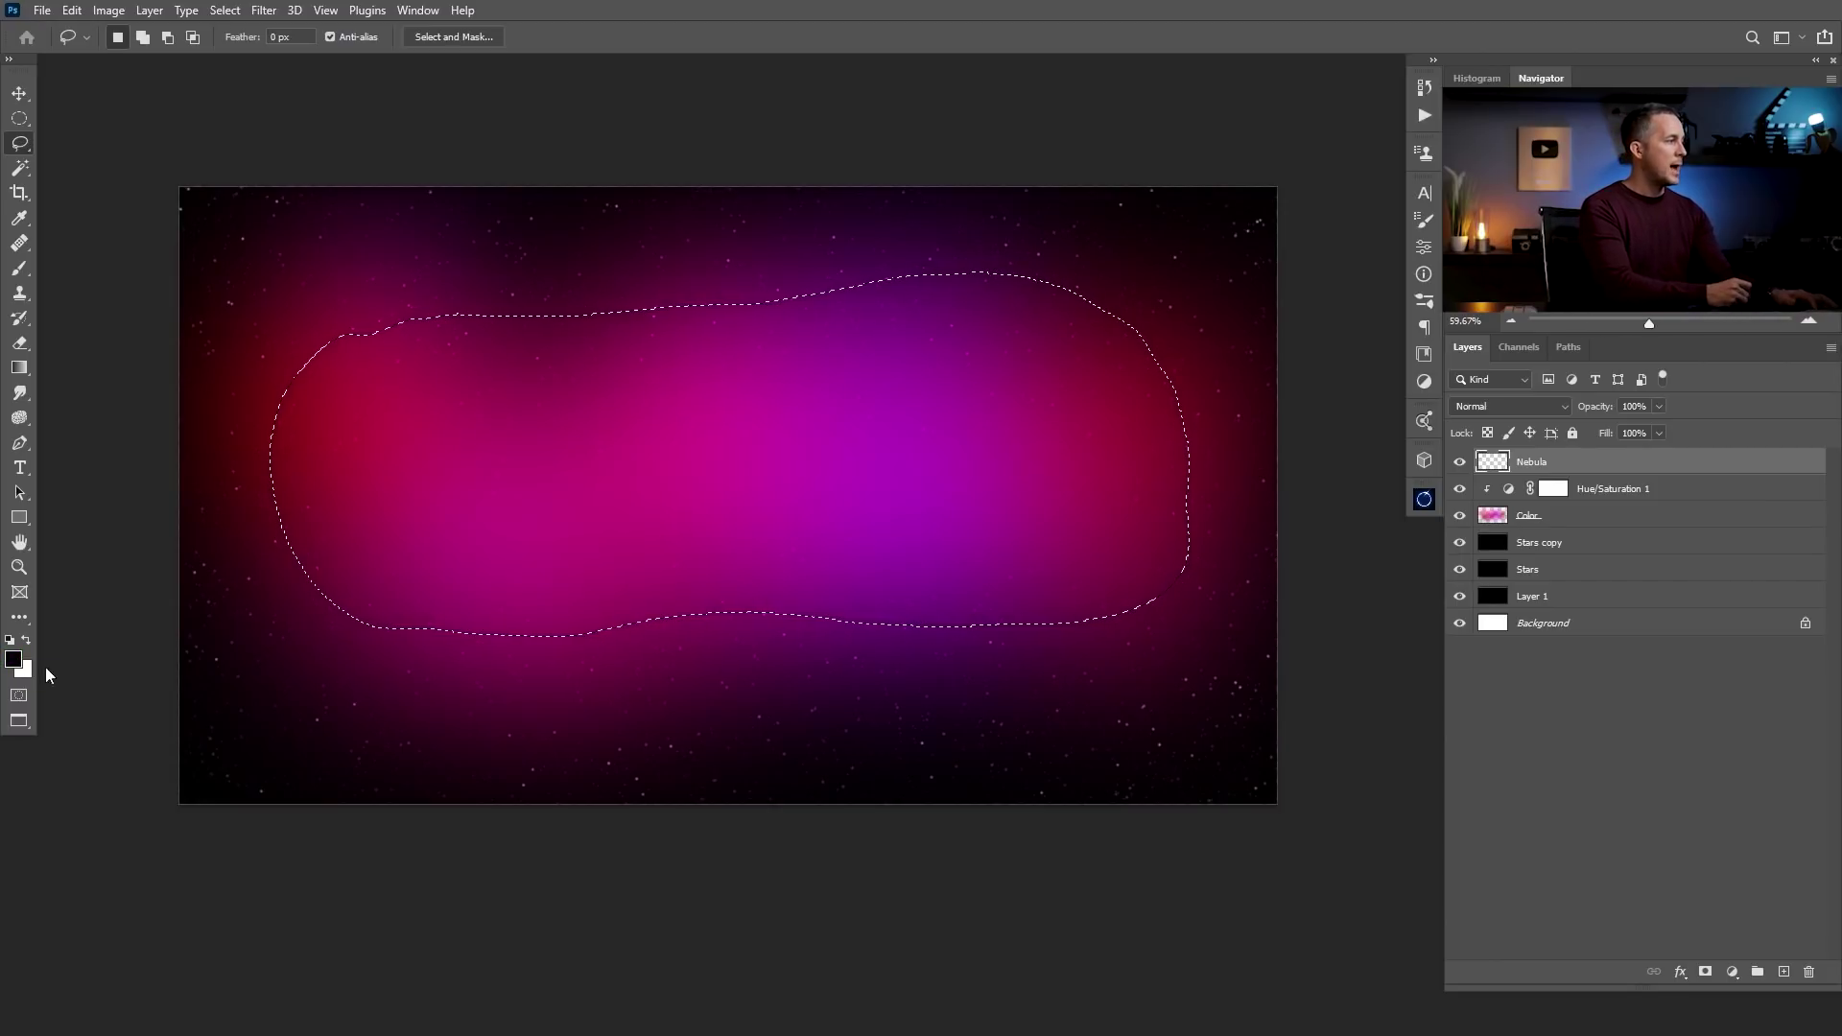
Try rendering Clouds inside the unfeathered selection on the Nebula layer, and clear the result
click(264, 11)
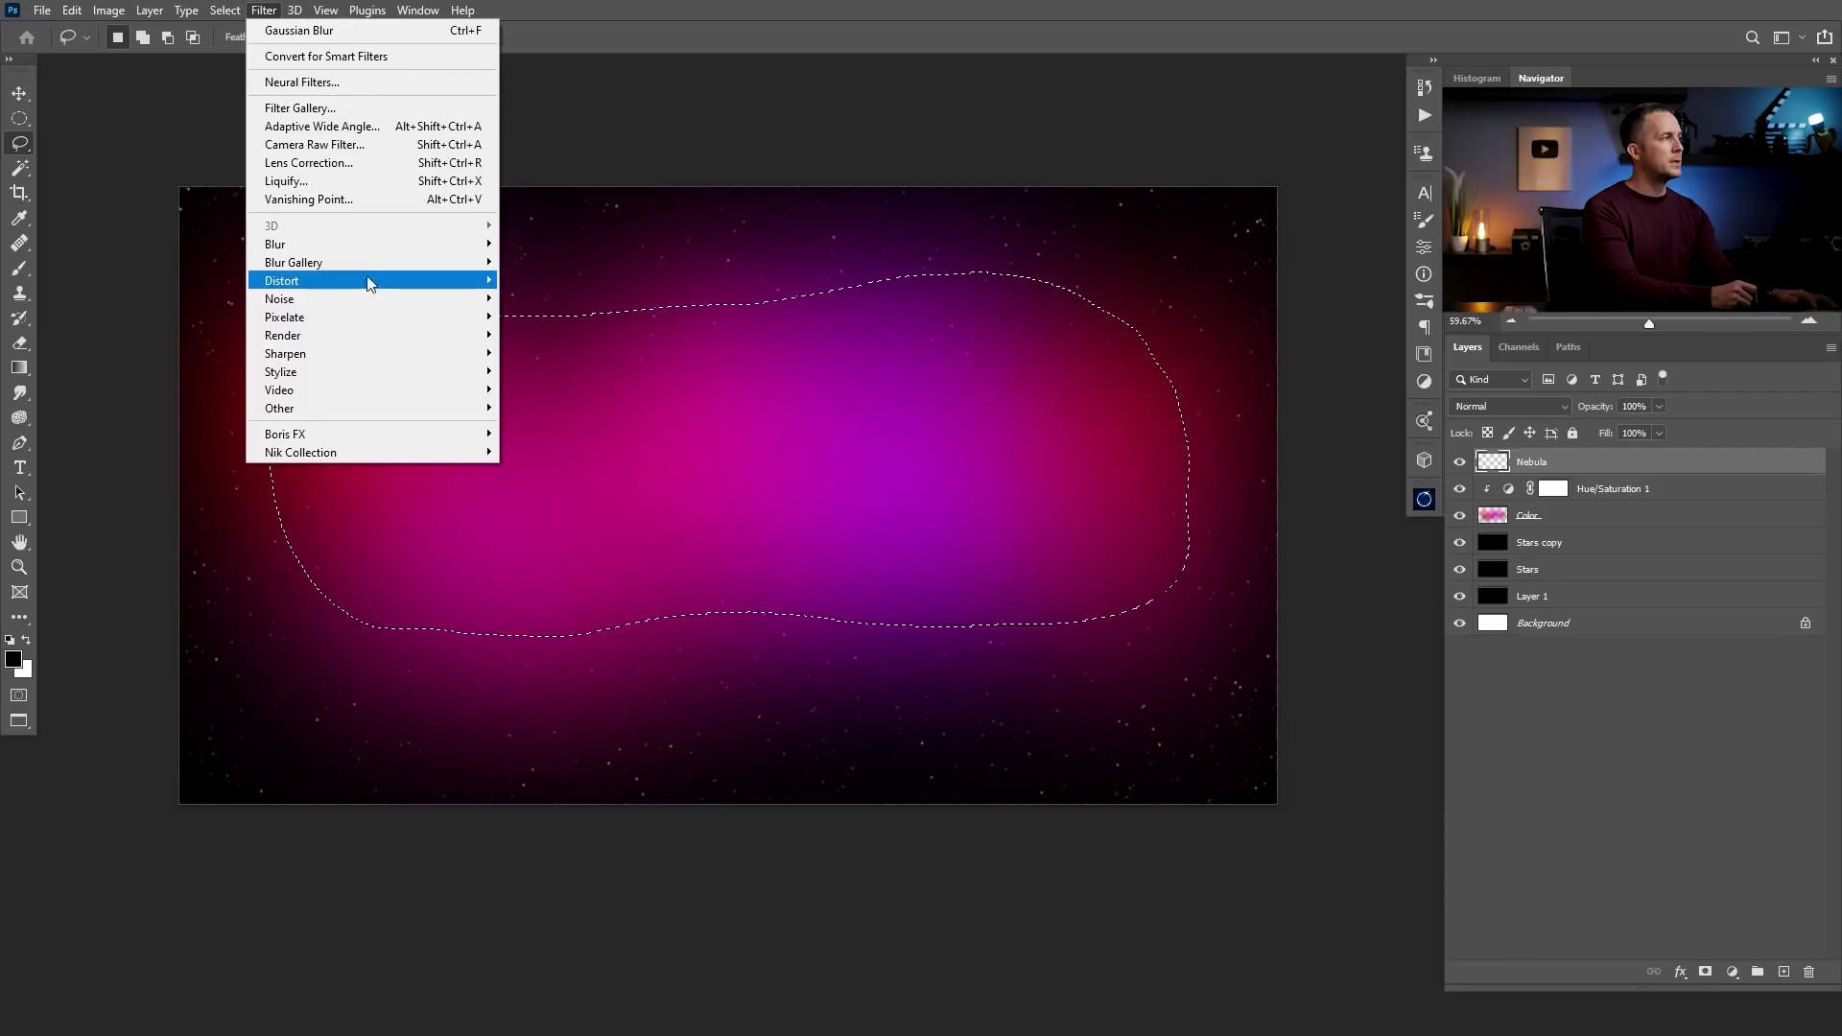
mouse_move(377, 331)
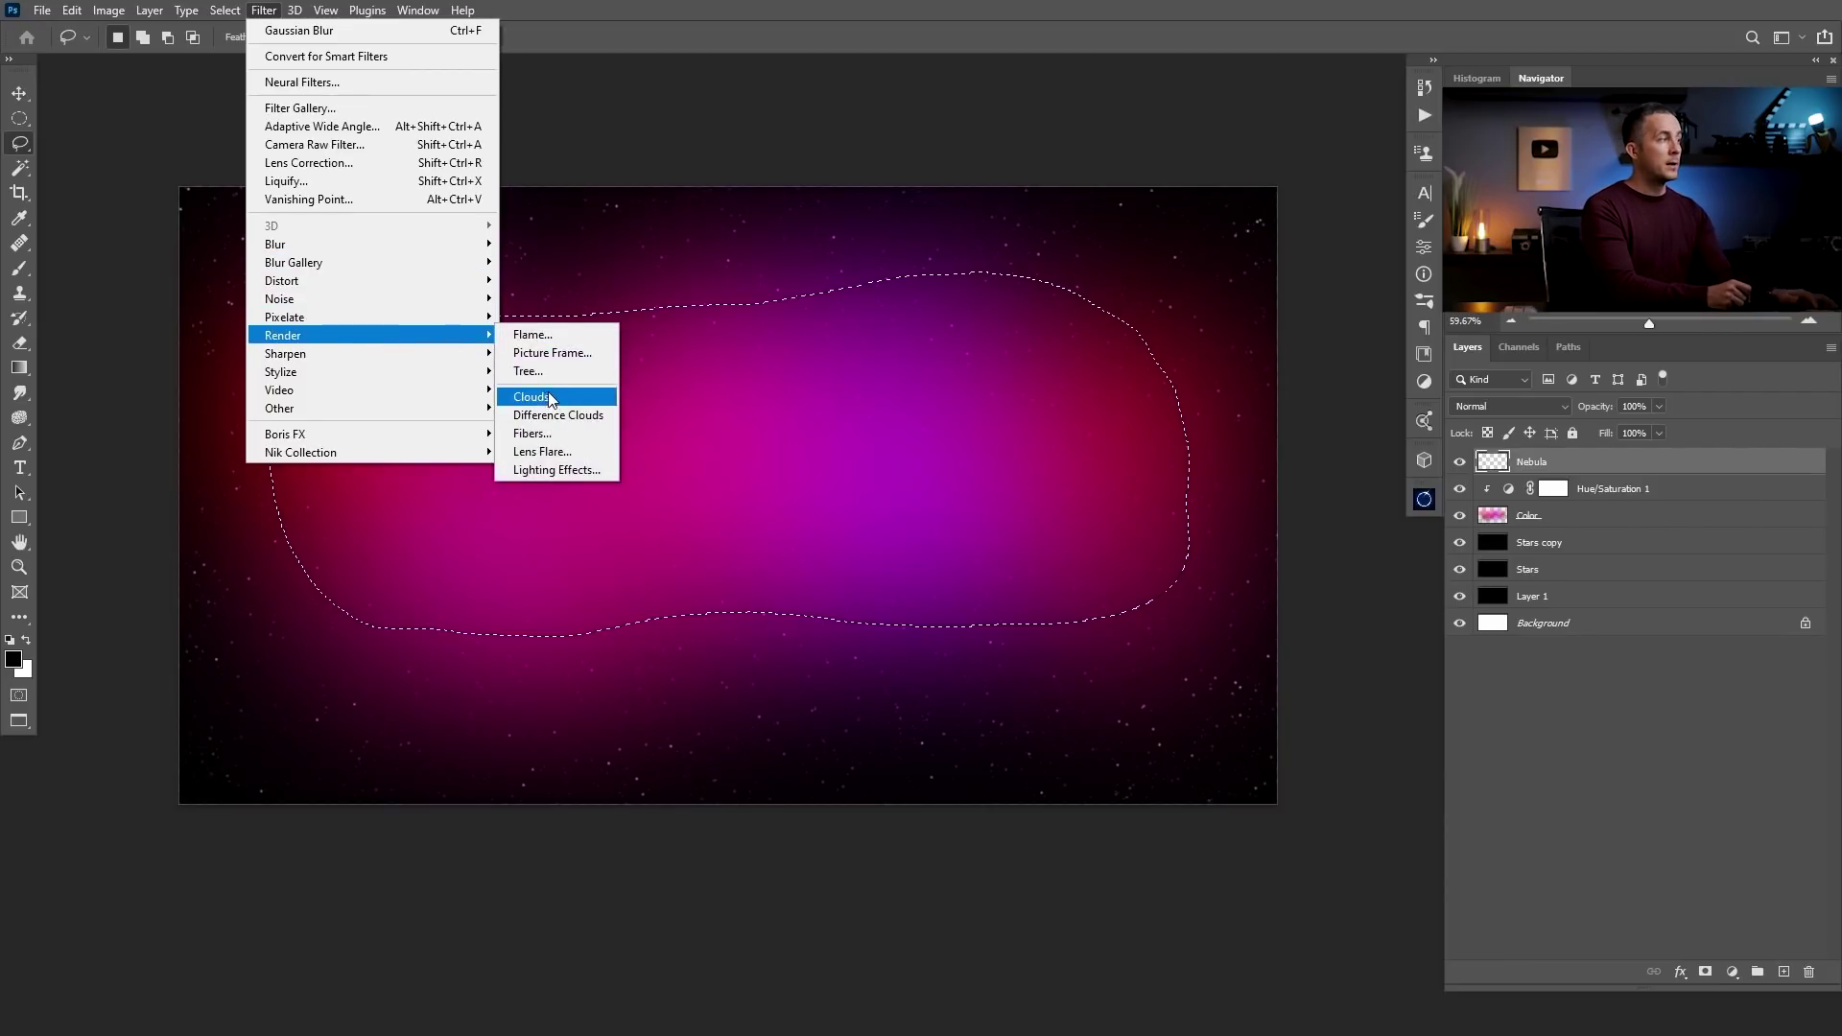
click(552, 398)
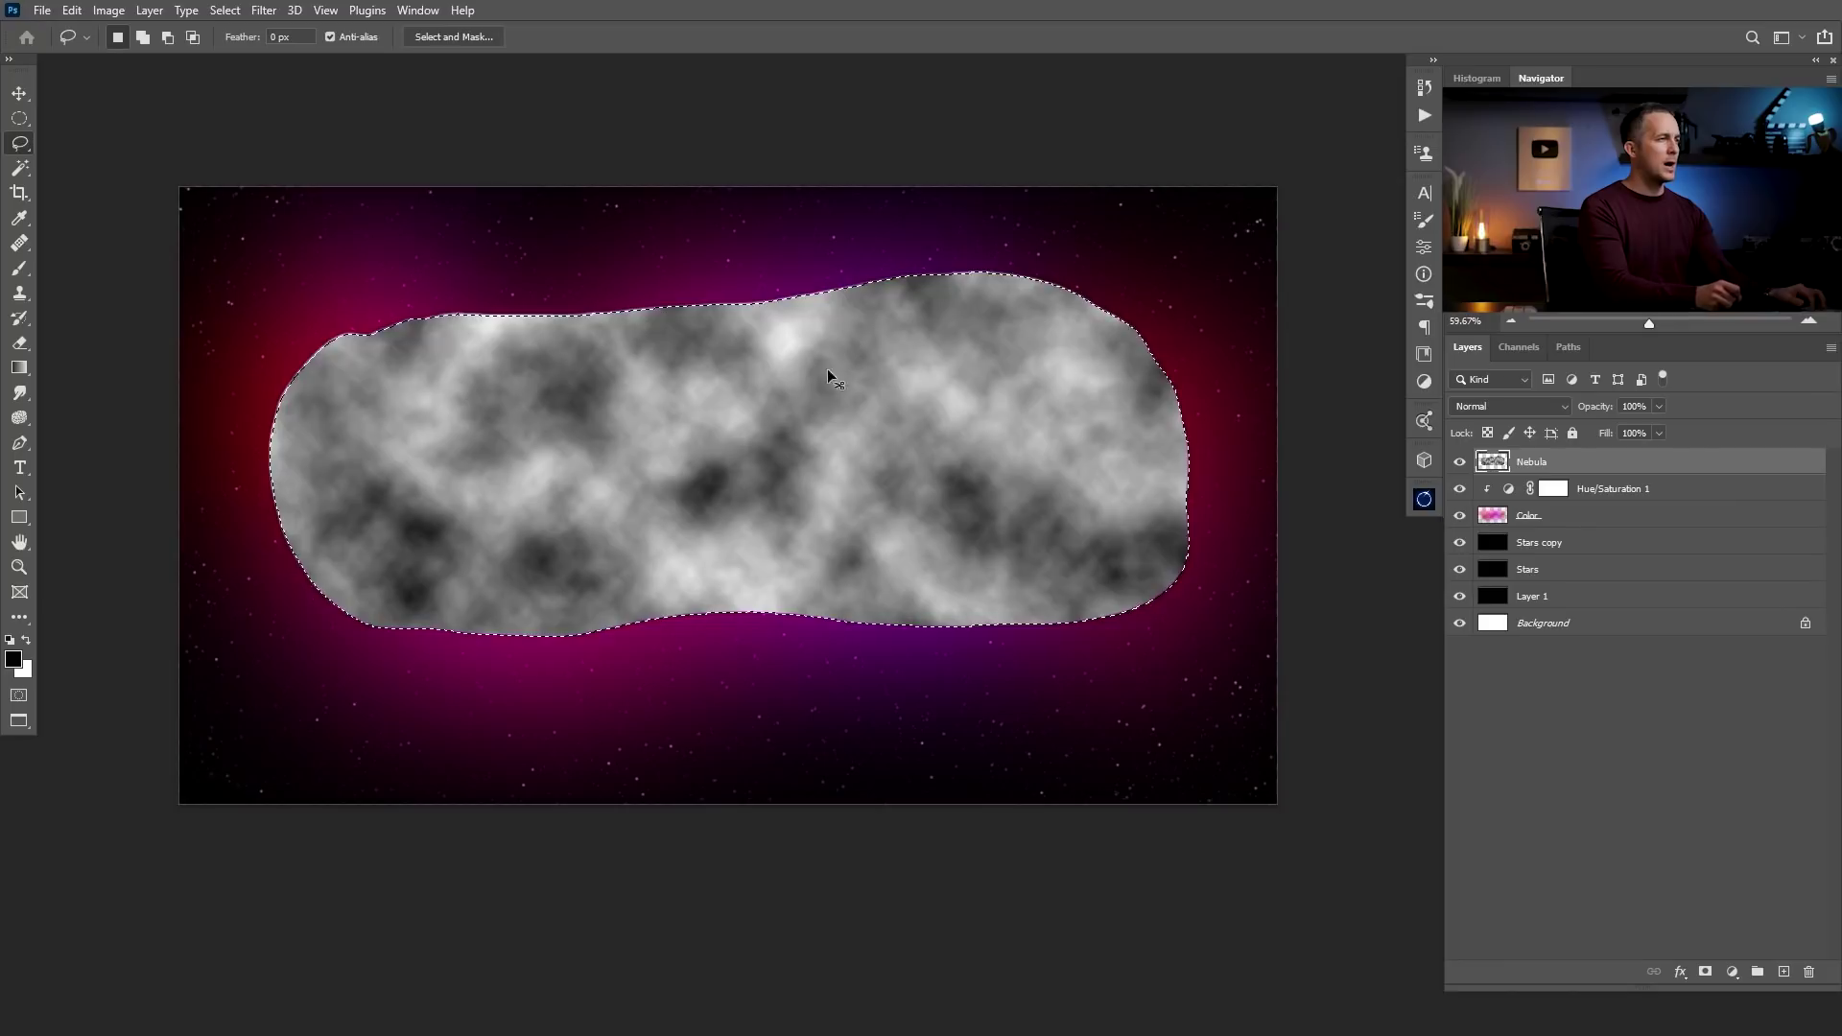
key(Delete)
Feather the freehand selection with a radius of 50 pixels
click(218, 11)
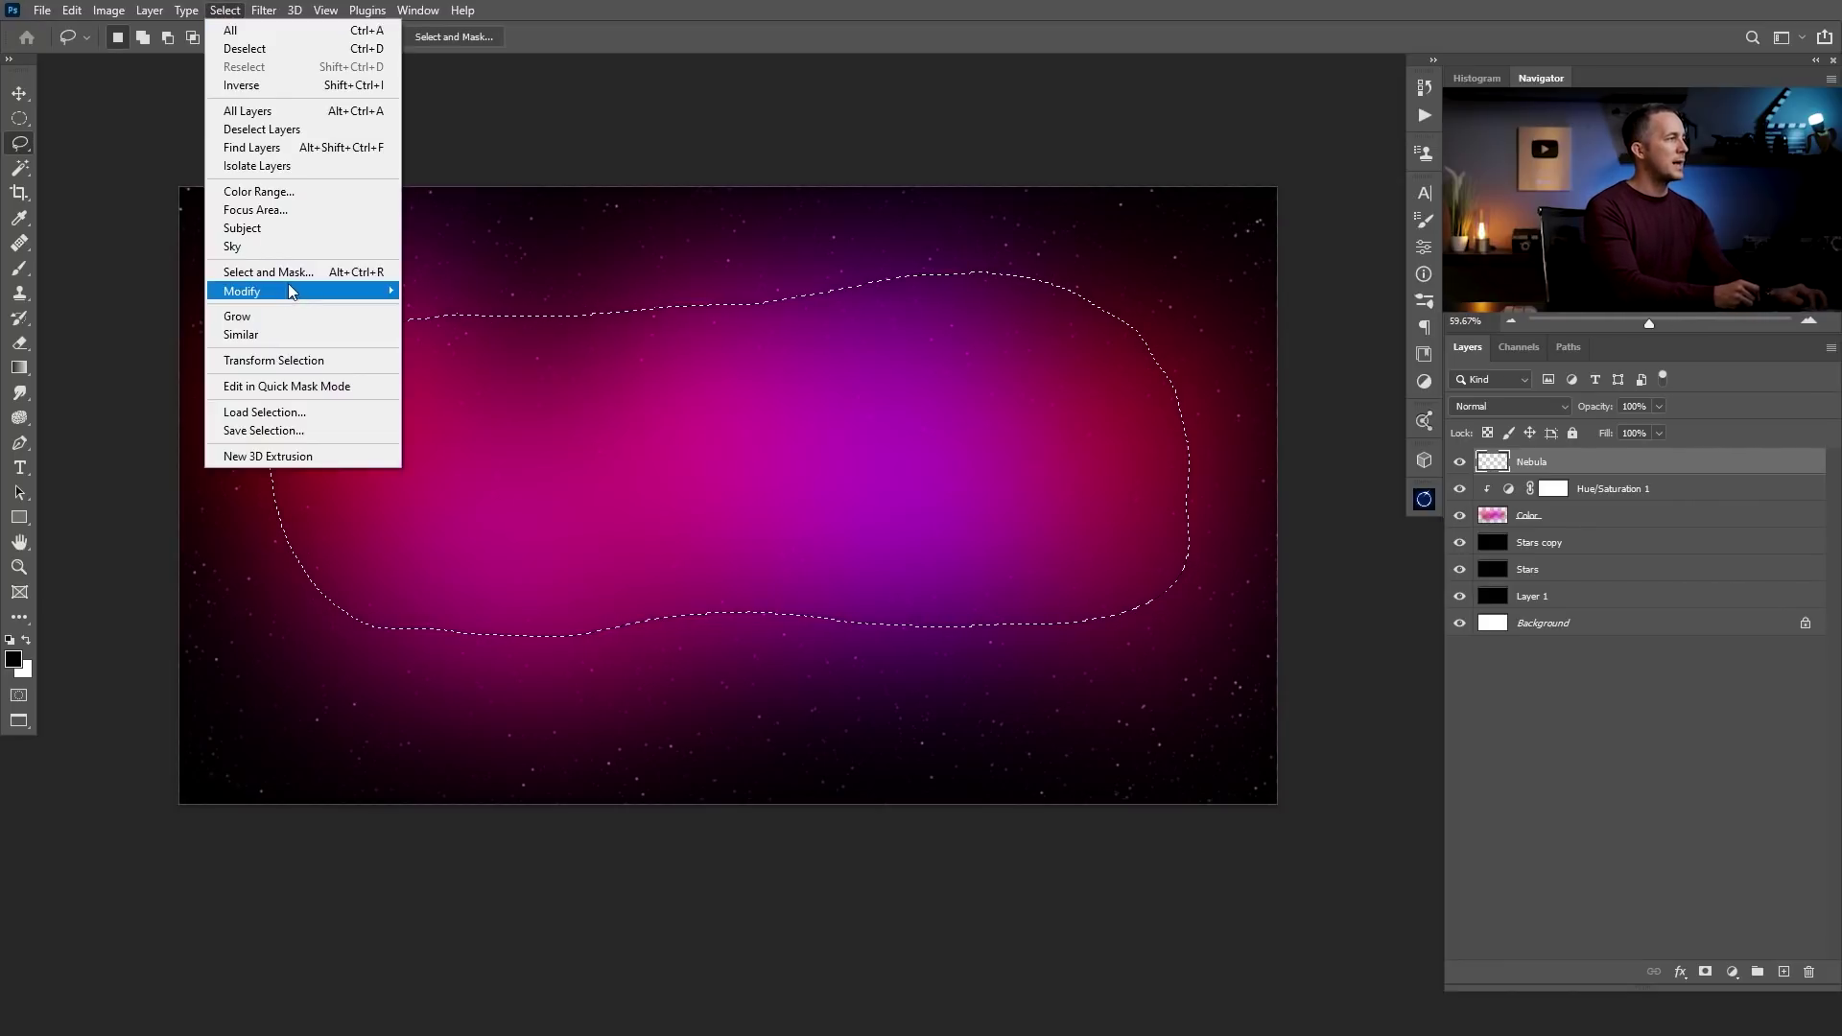
mouse_move(294, 293)
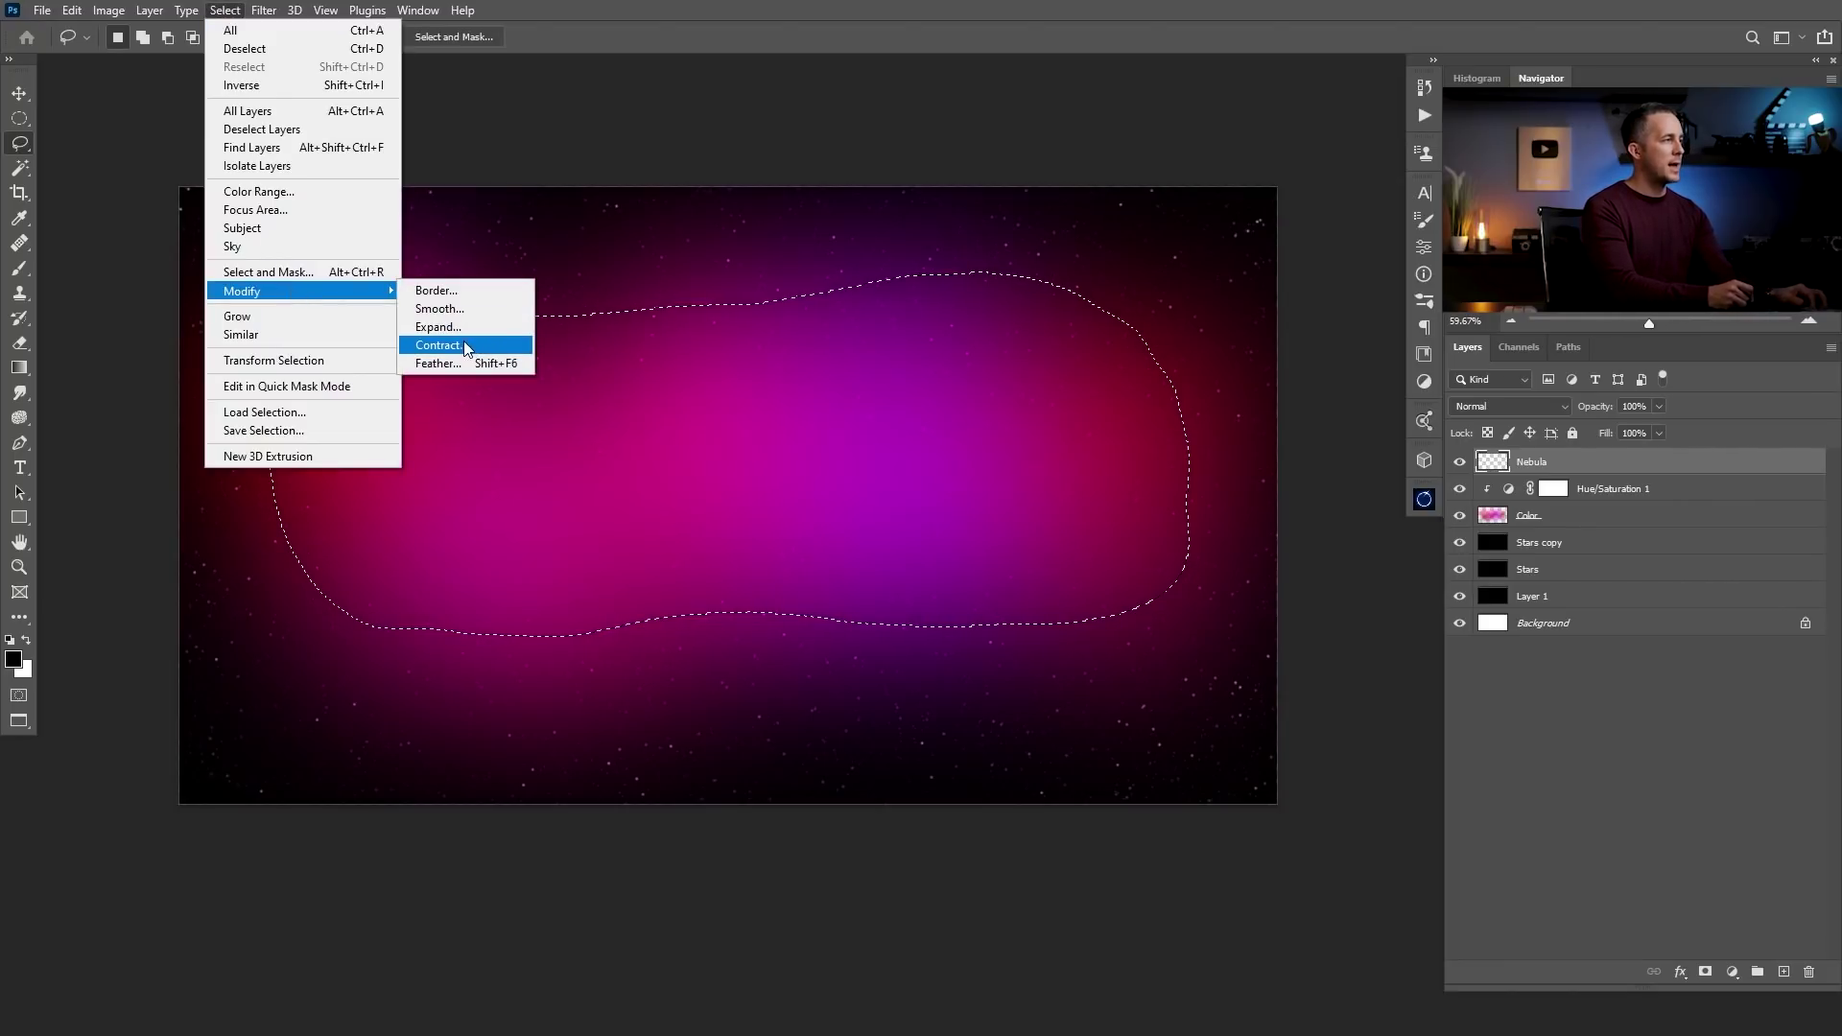
click(433, 364)
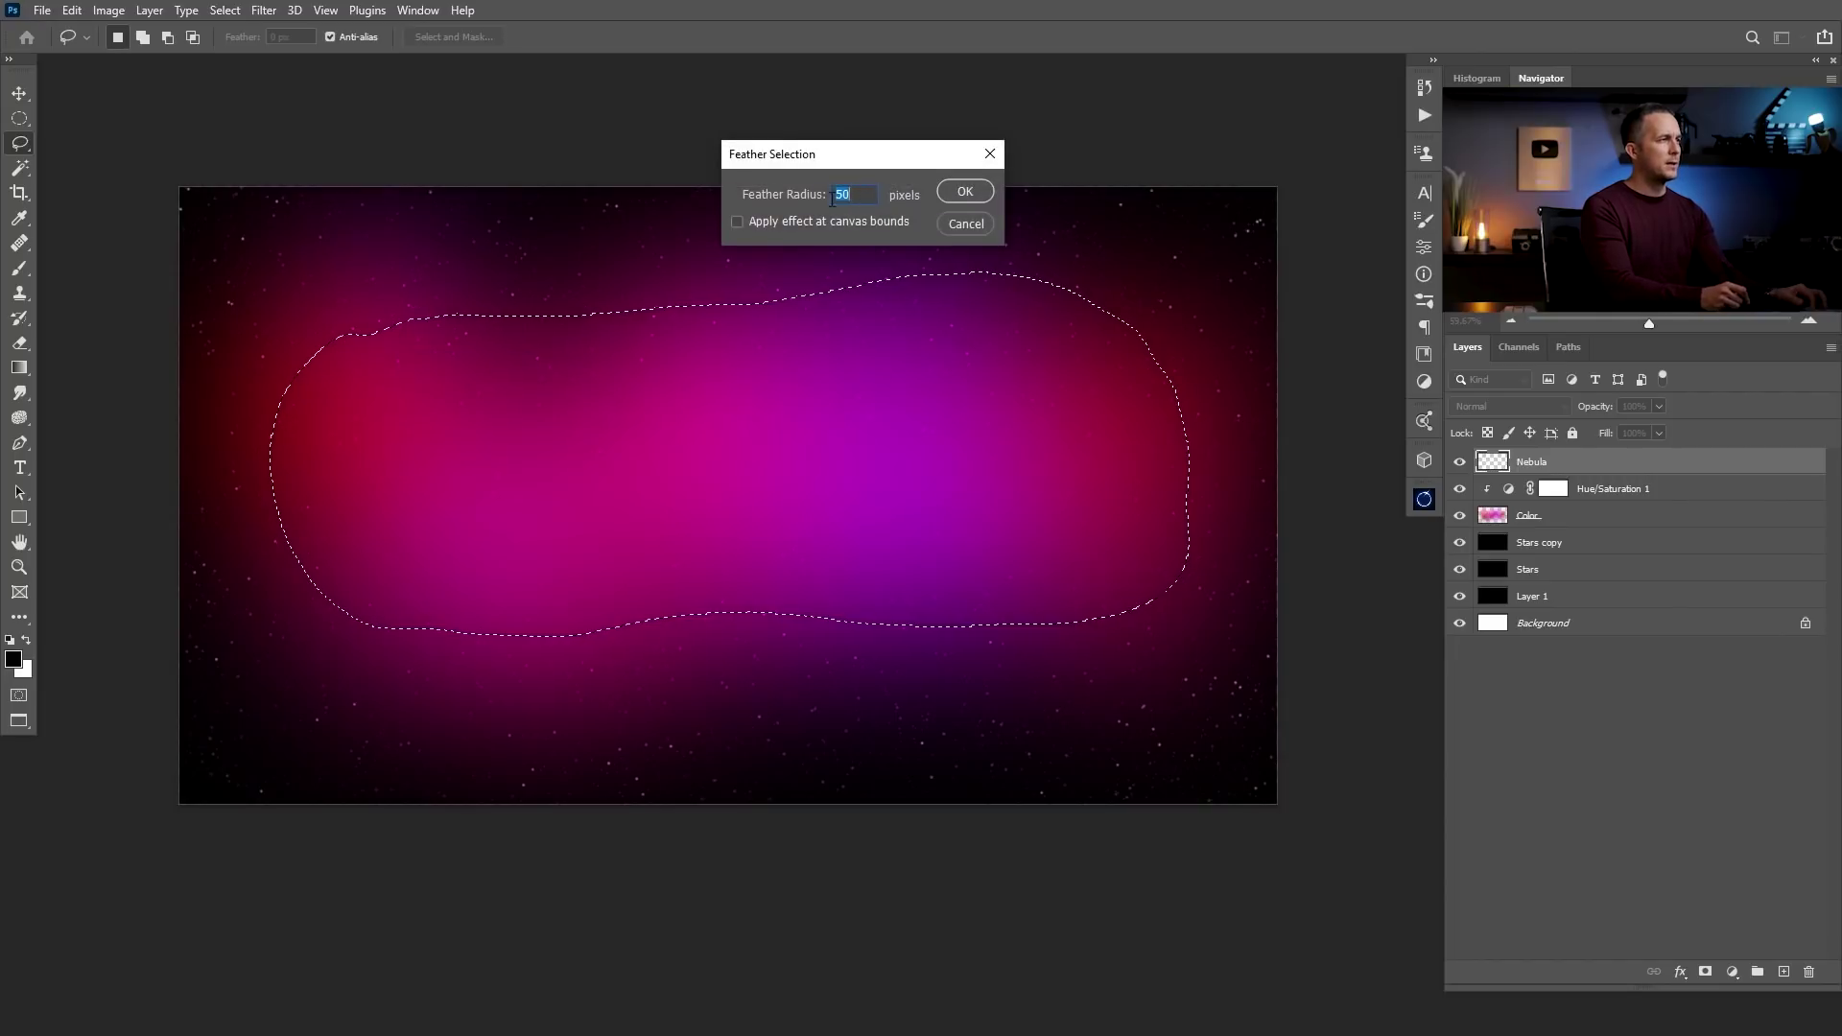
click(963, 192)
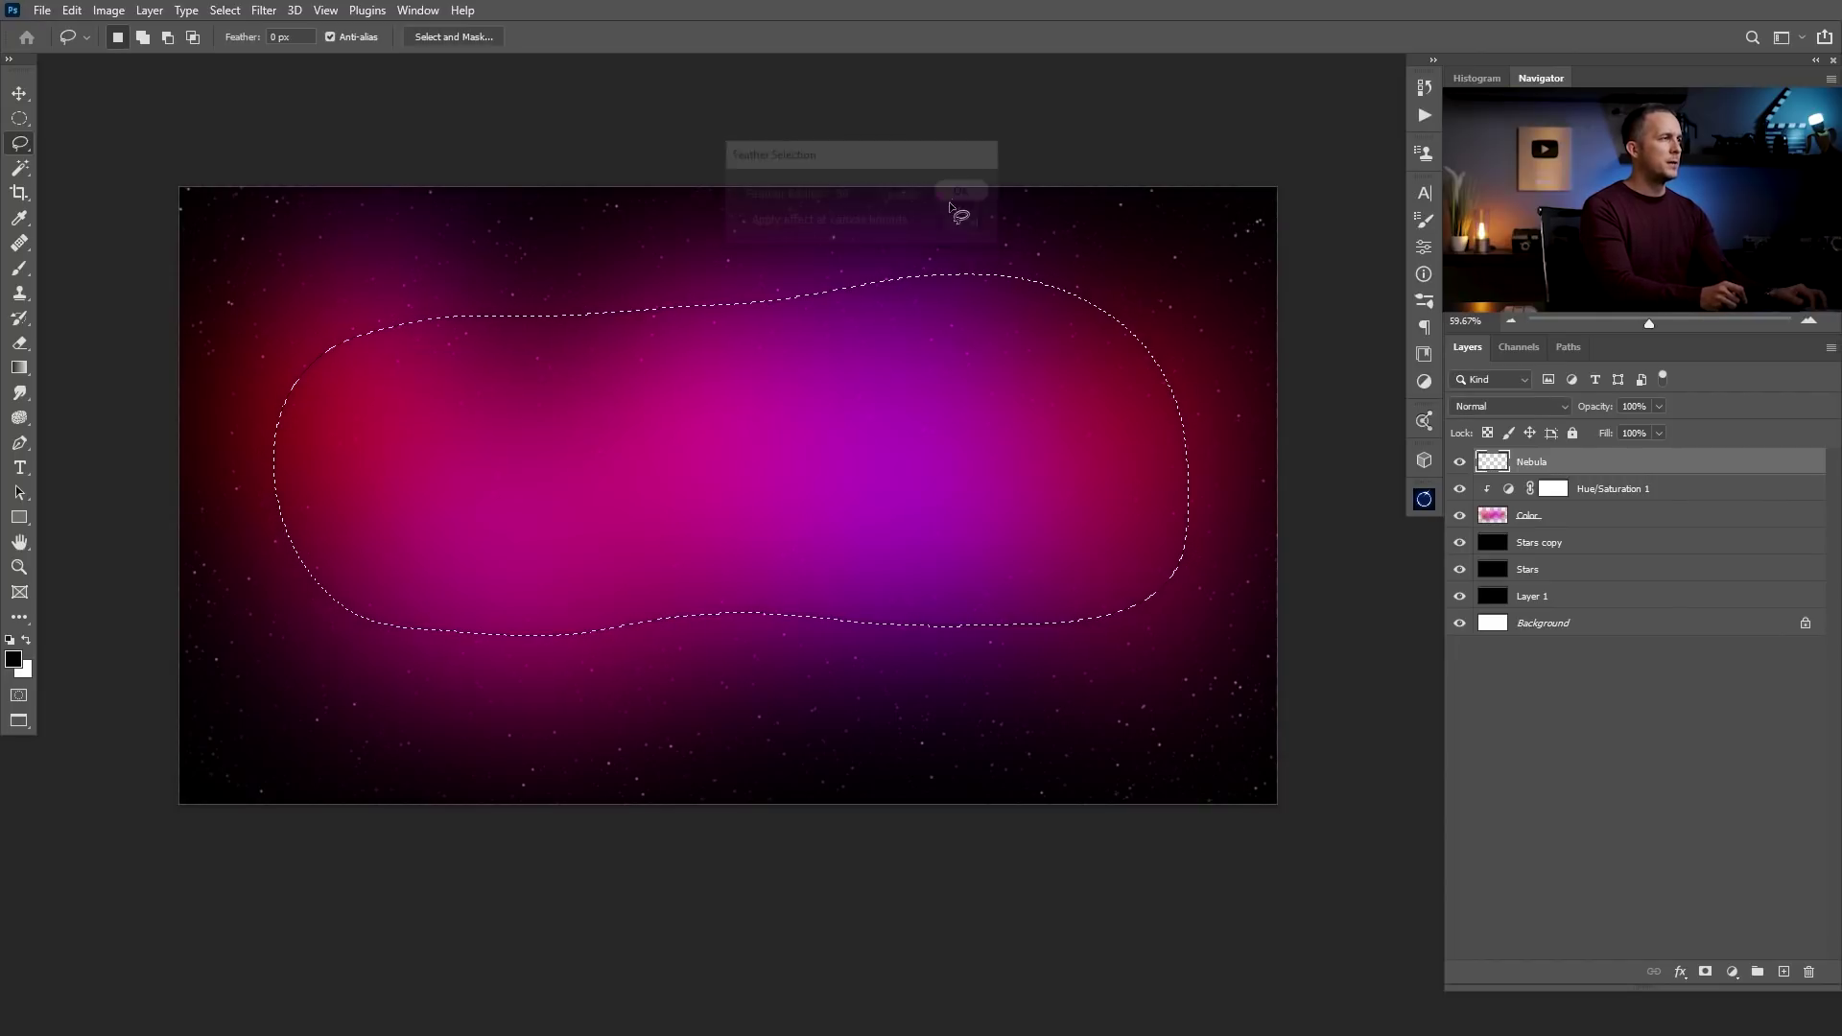
Render Clouds inside the feathered selection on the Nebula layer, and deselect
click(263, 9)
mouse_move(342, 335)
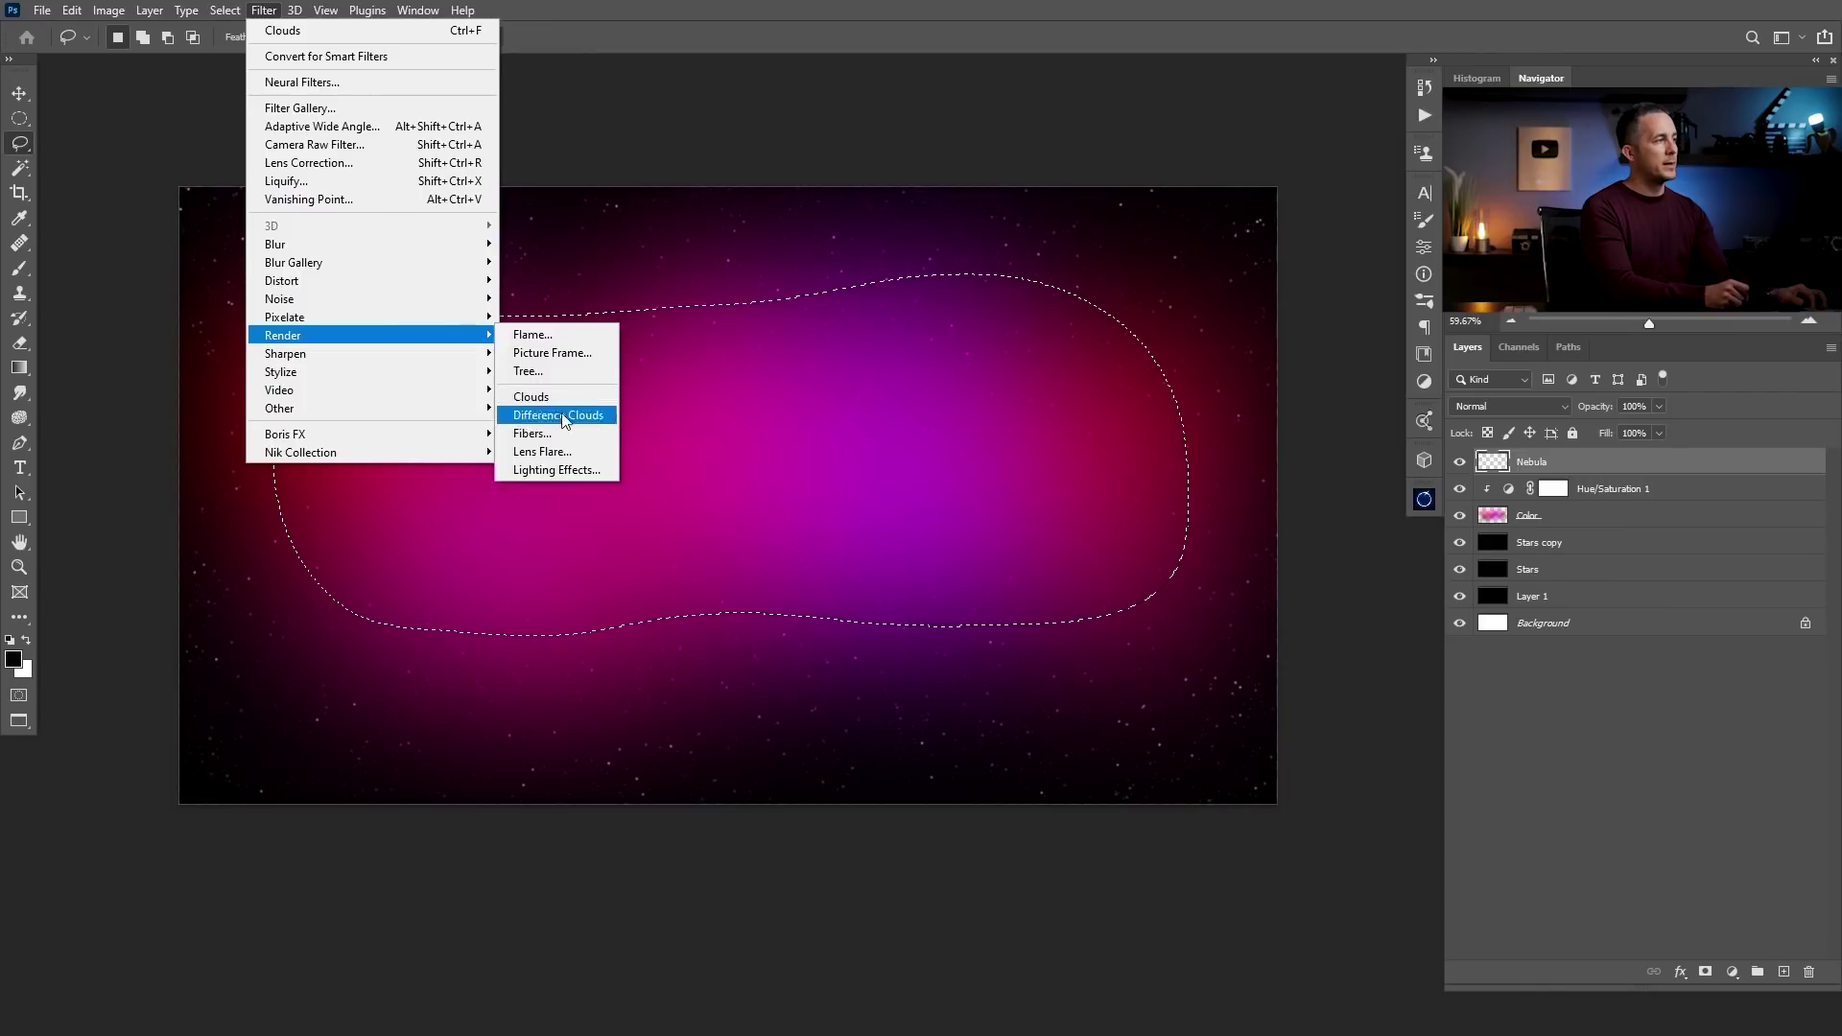
click(568, 416)
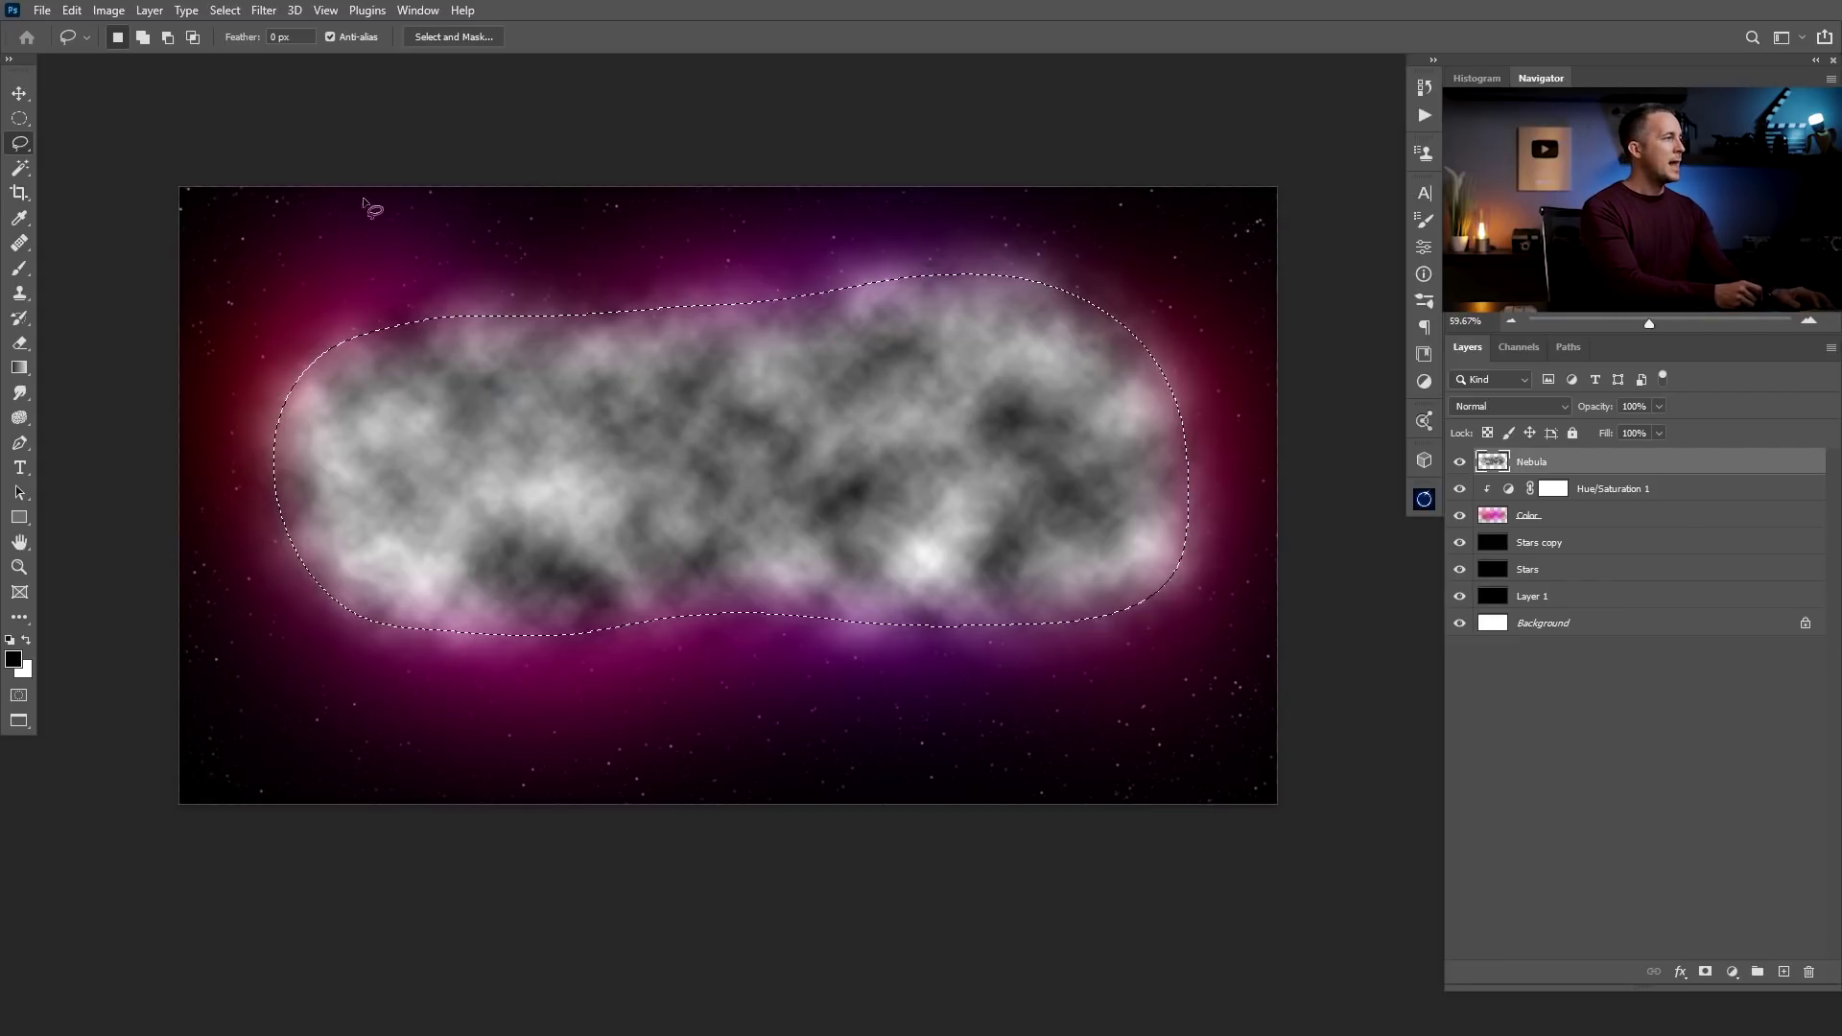
key(ctrl+d)
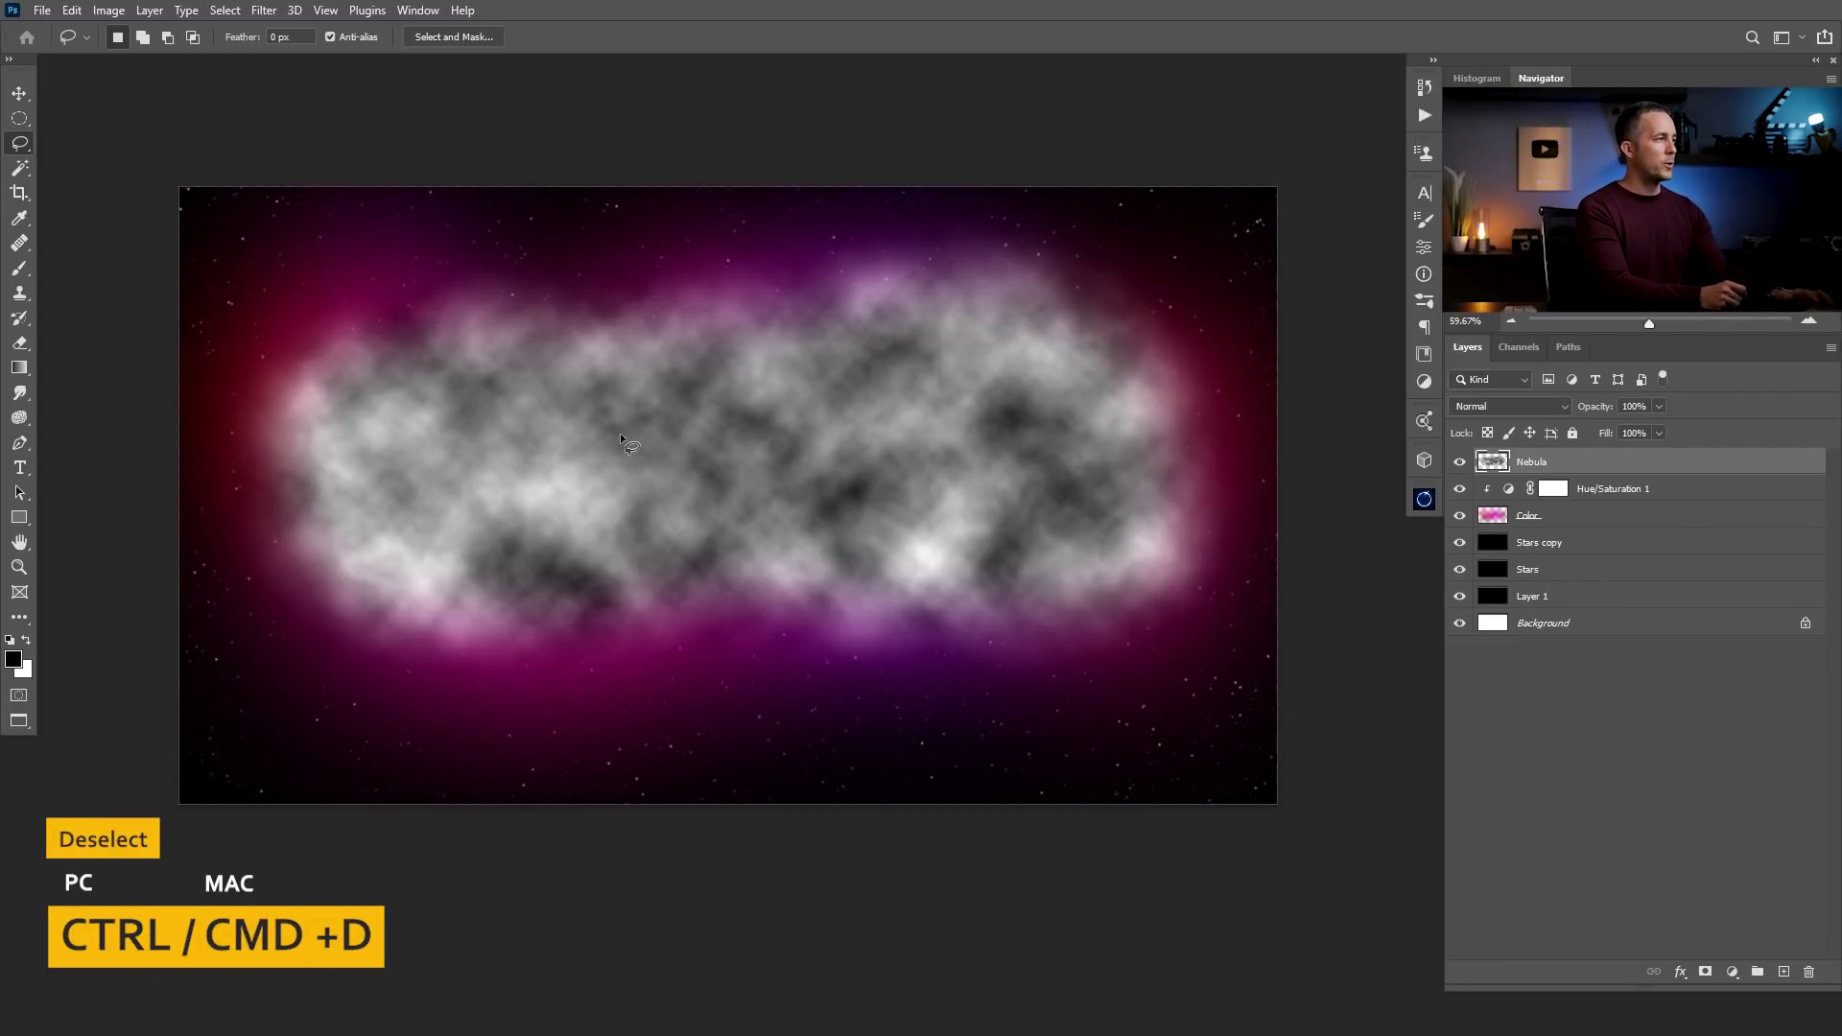
Apply Difference Clouds twice to the Nebula layer and set its blend mode to Color Dodge
click(261, 11)
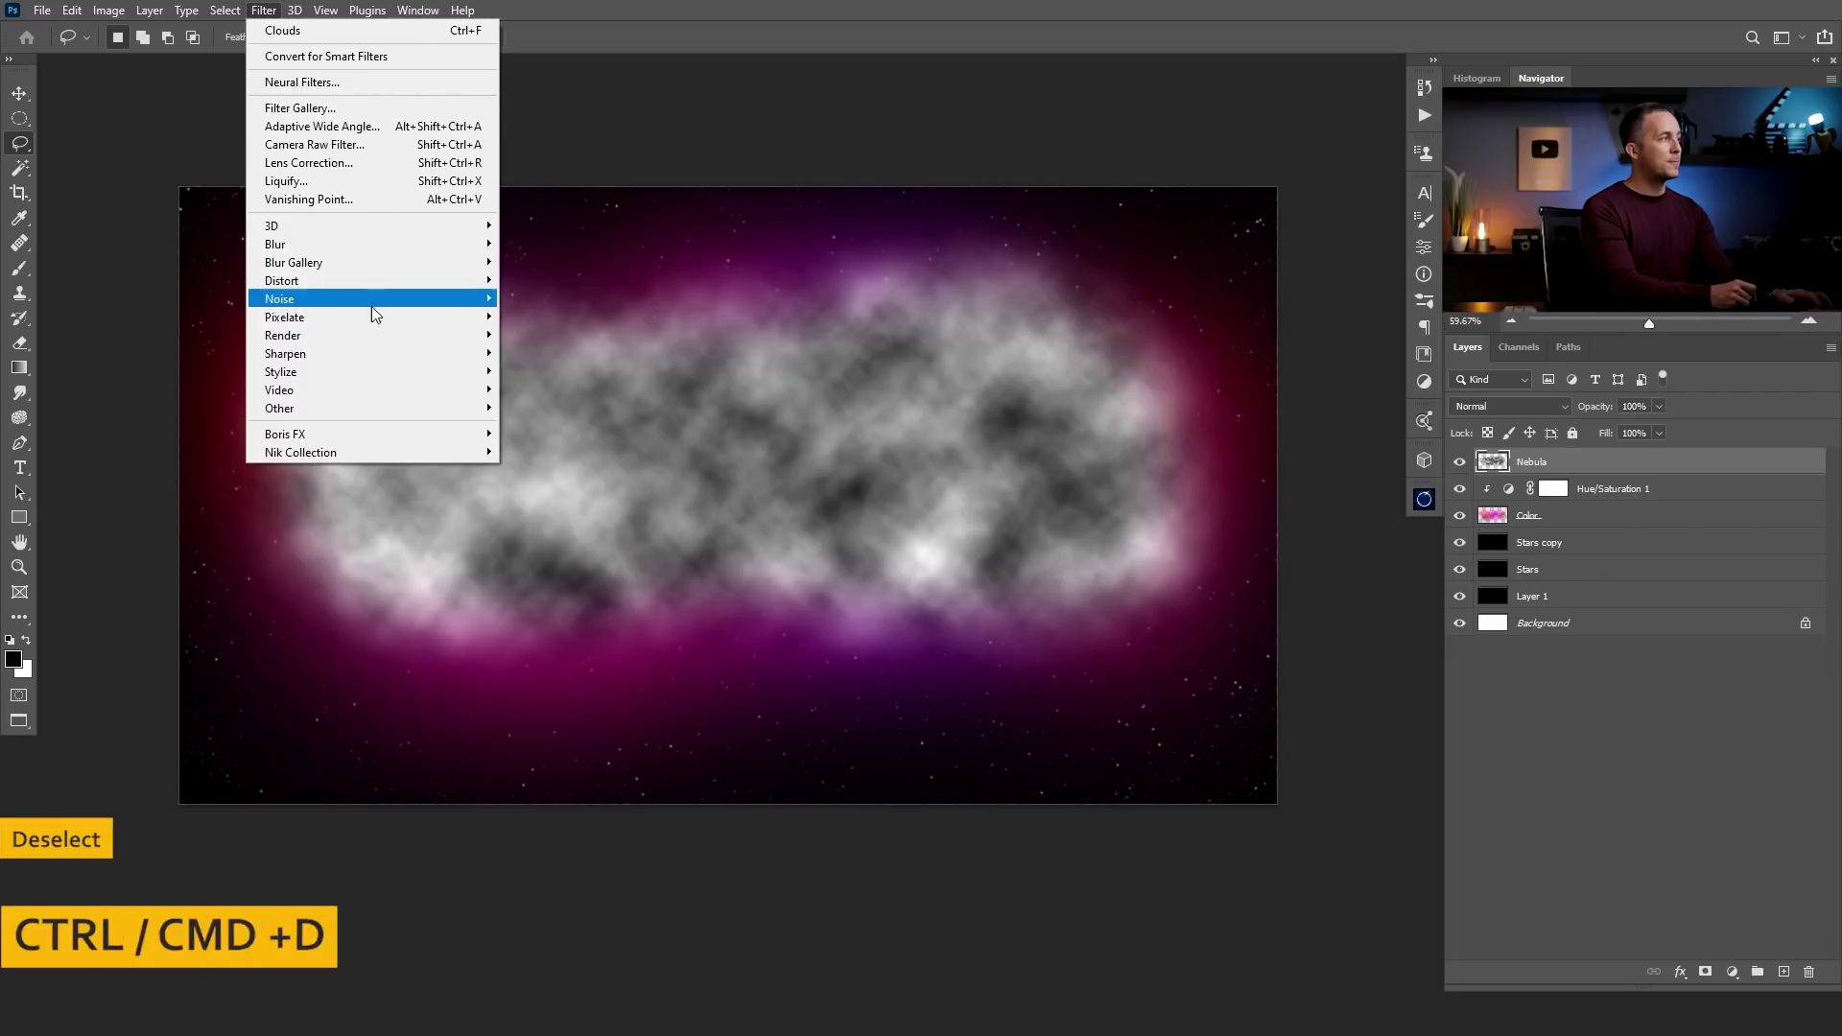
mouse_move(370, 335)
click(572, 408)
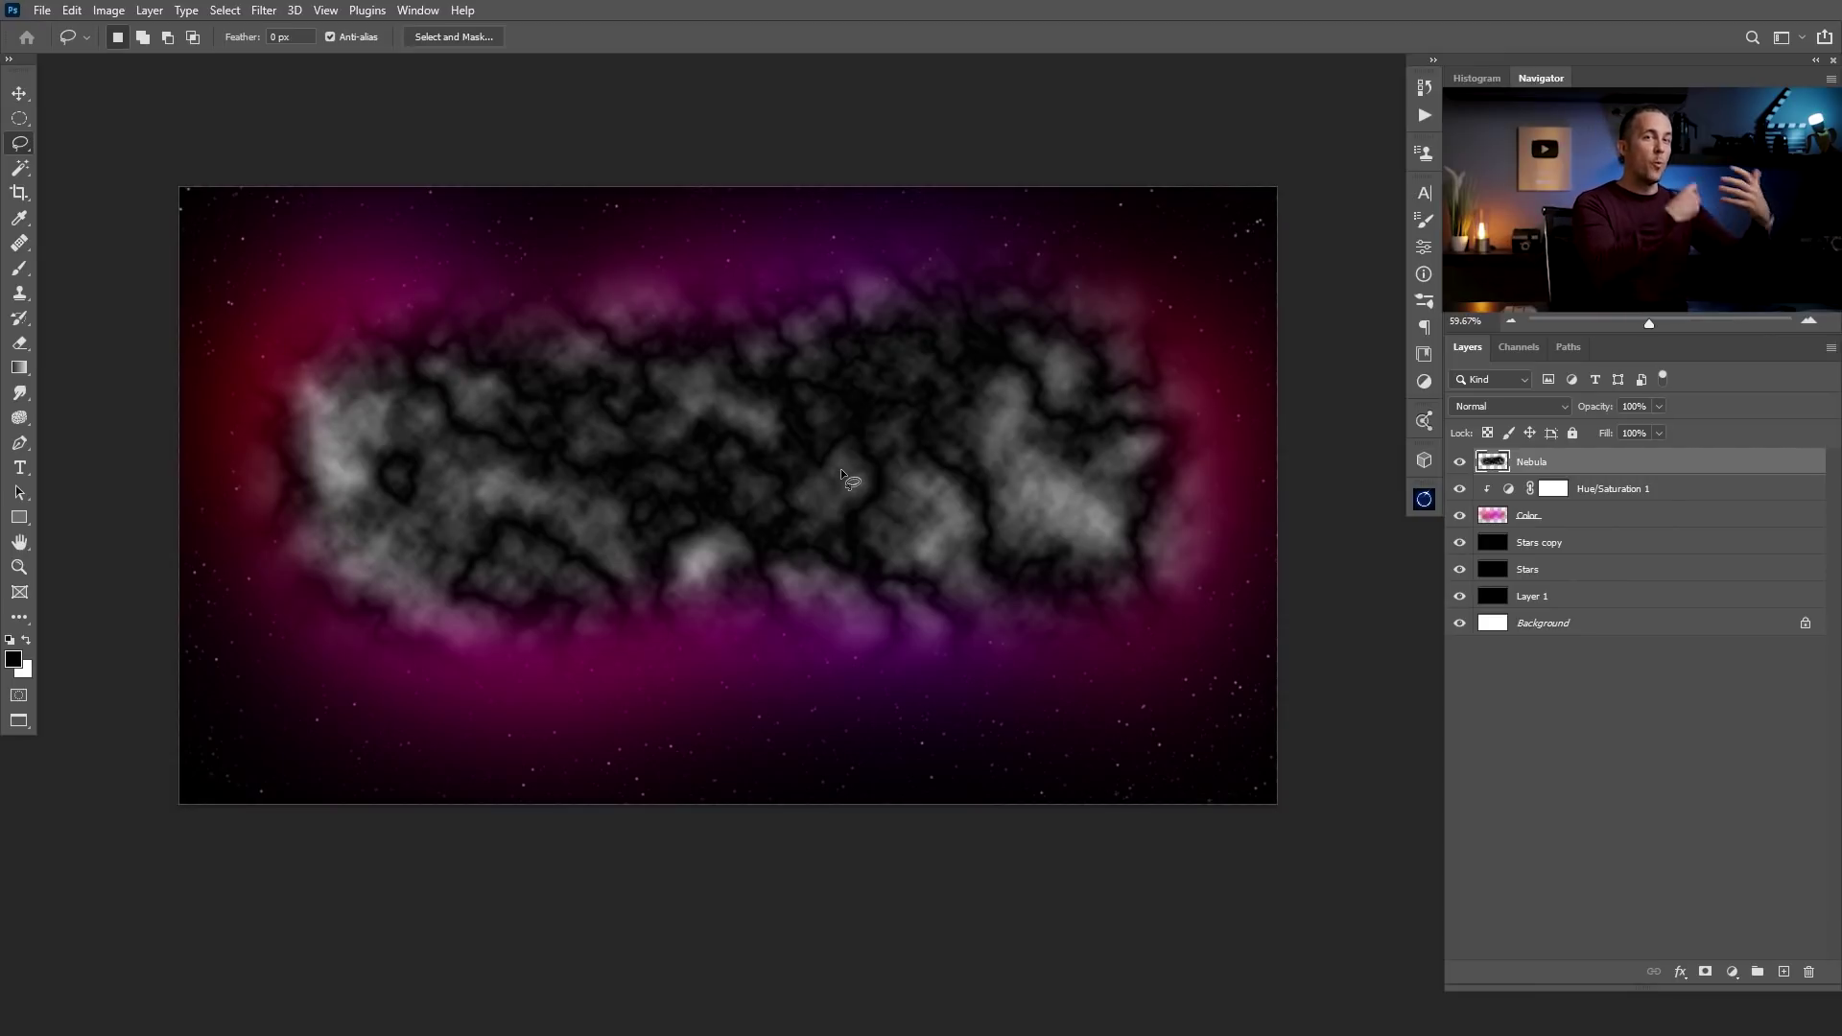
click(264, 10)
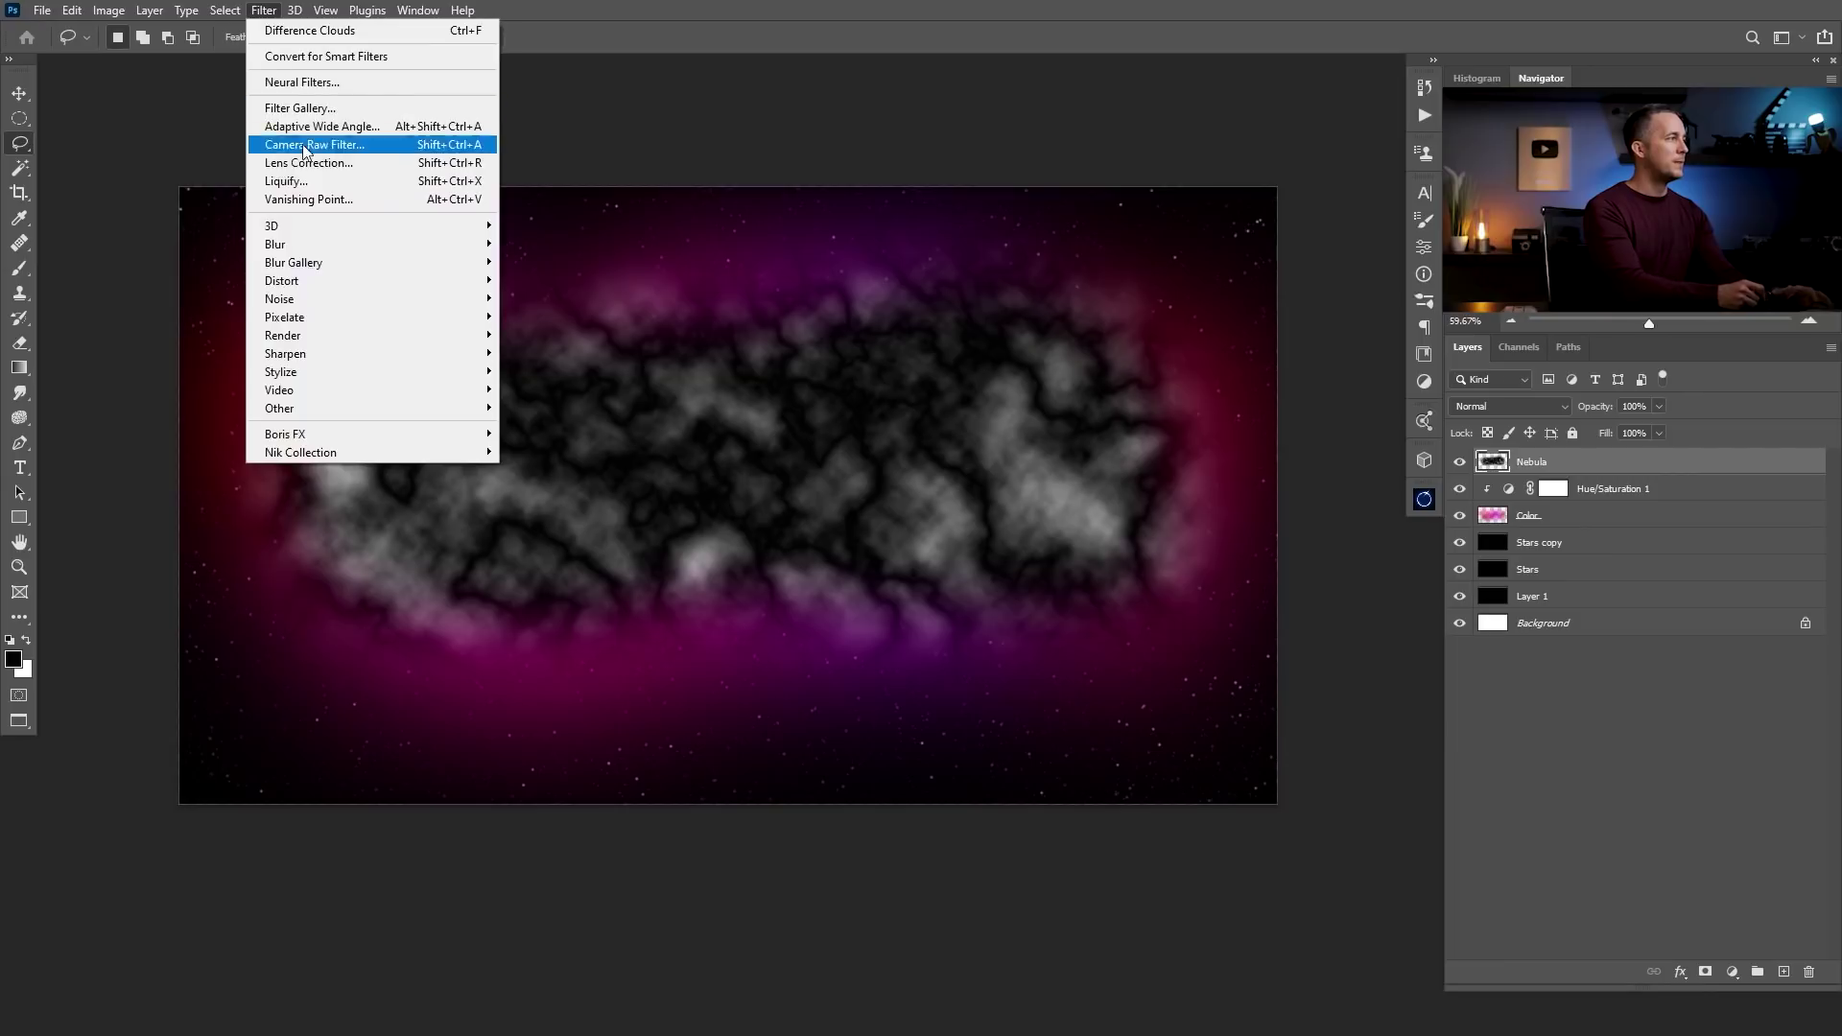
mouse_move(432, 335)
click(568, 412)
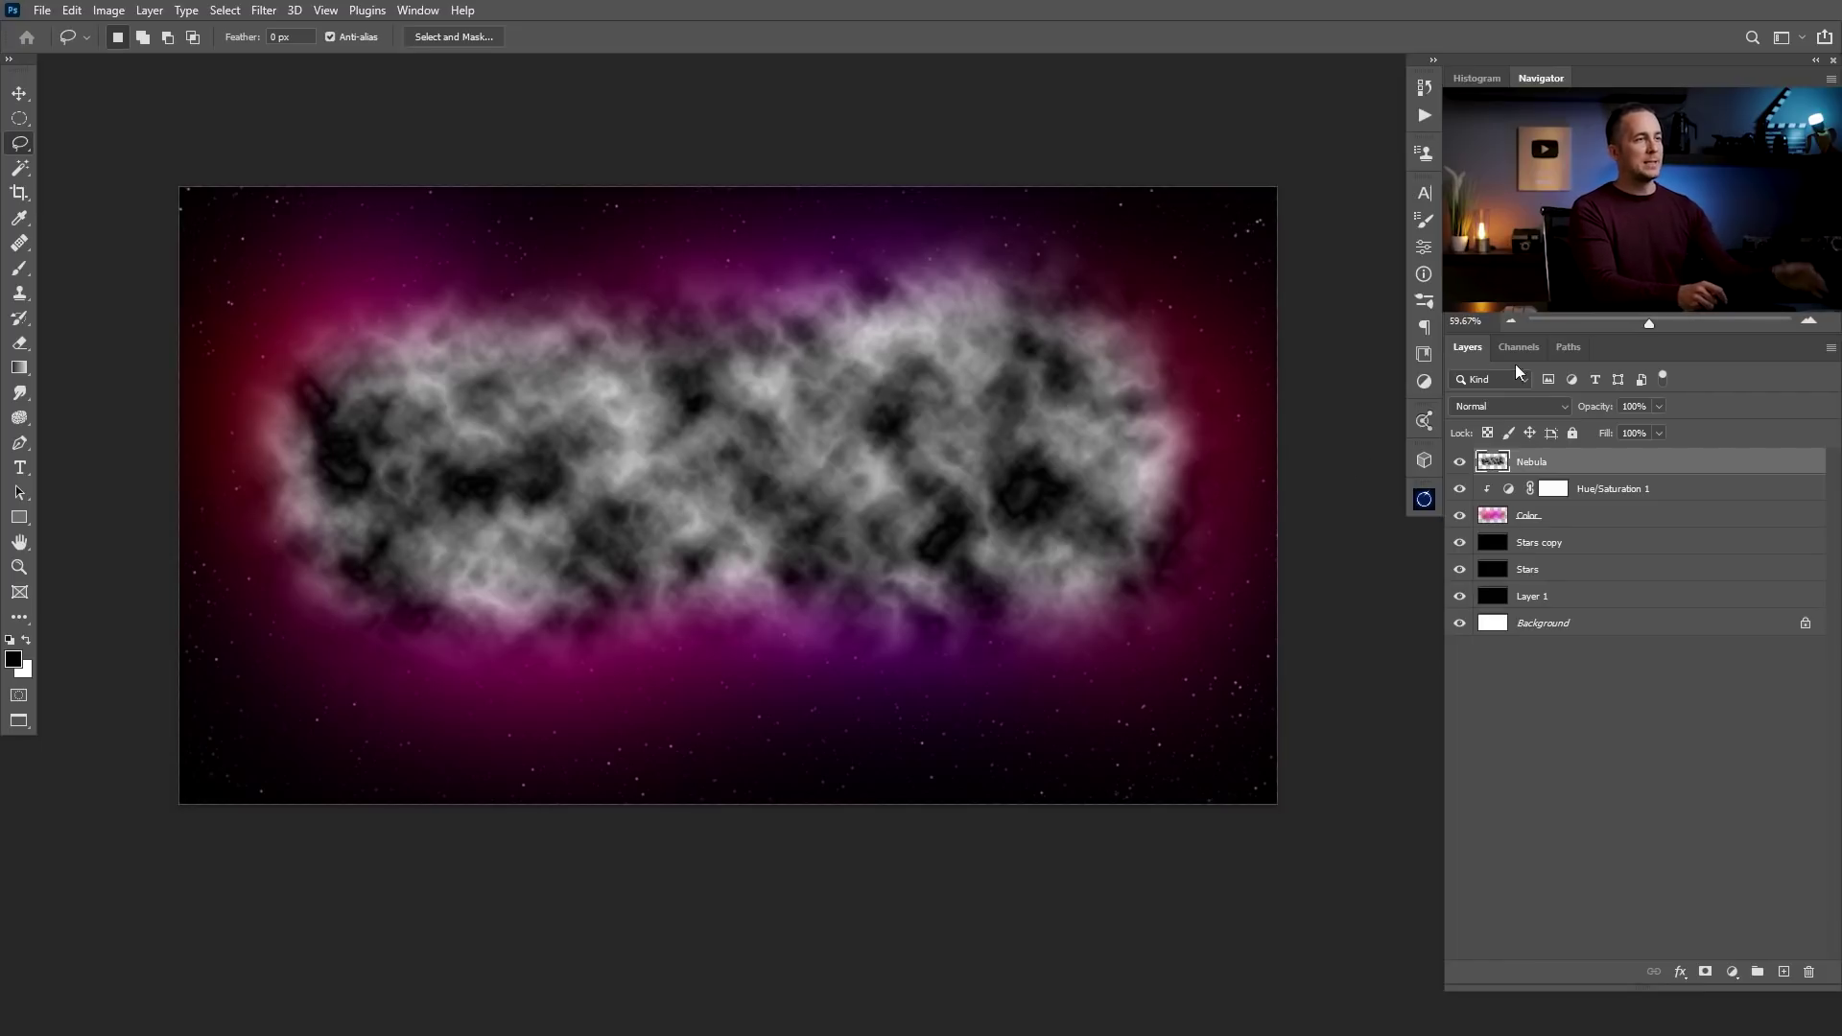
click(1544, 408)
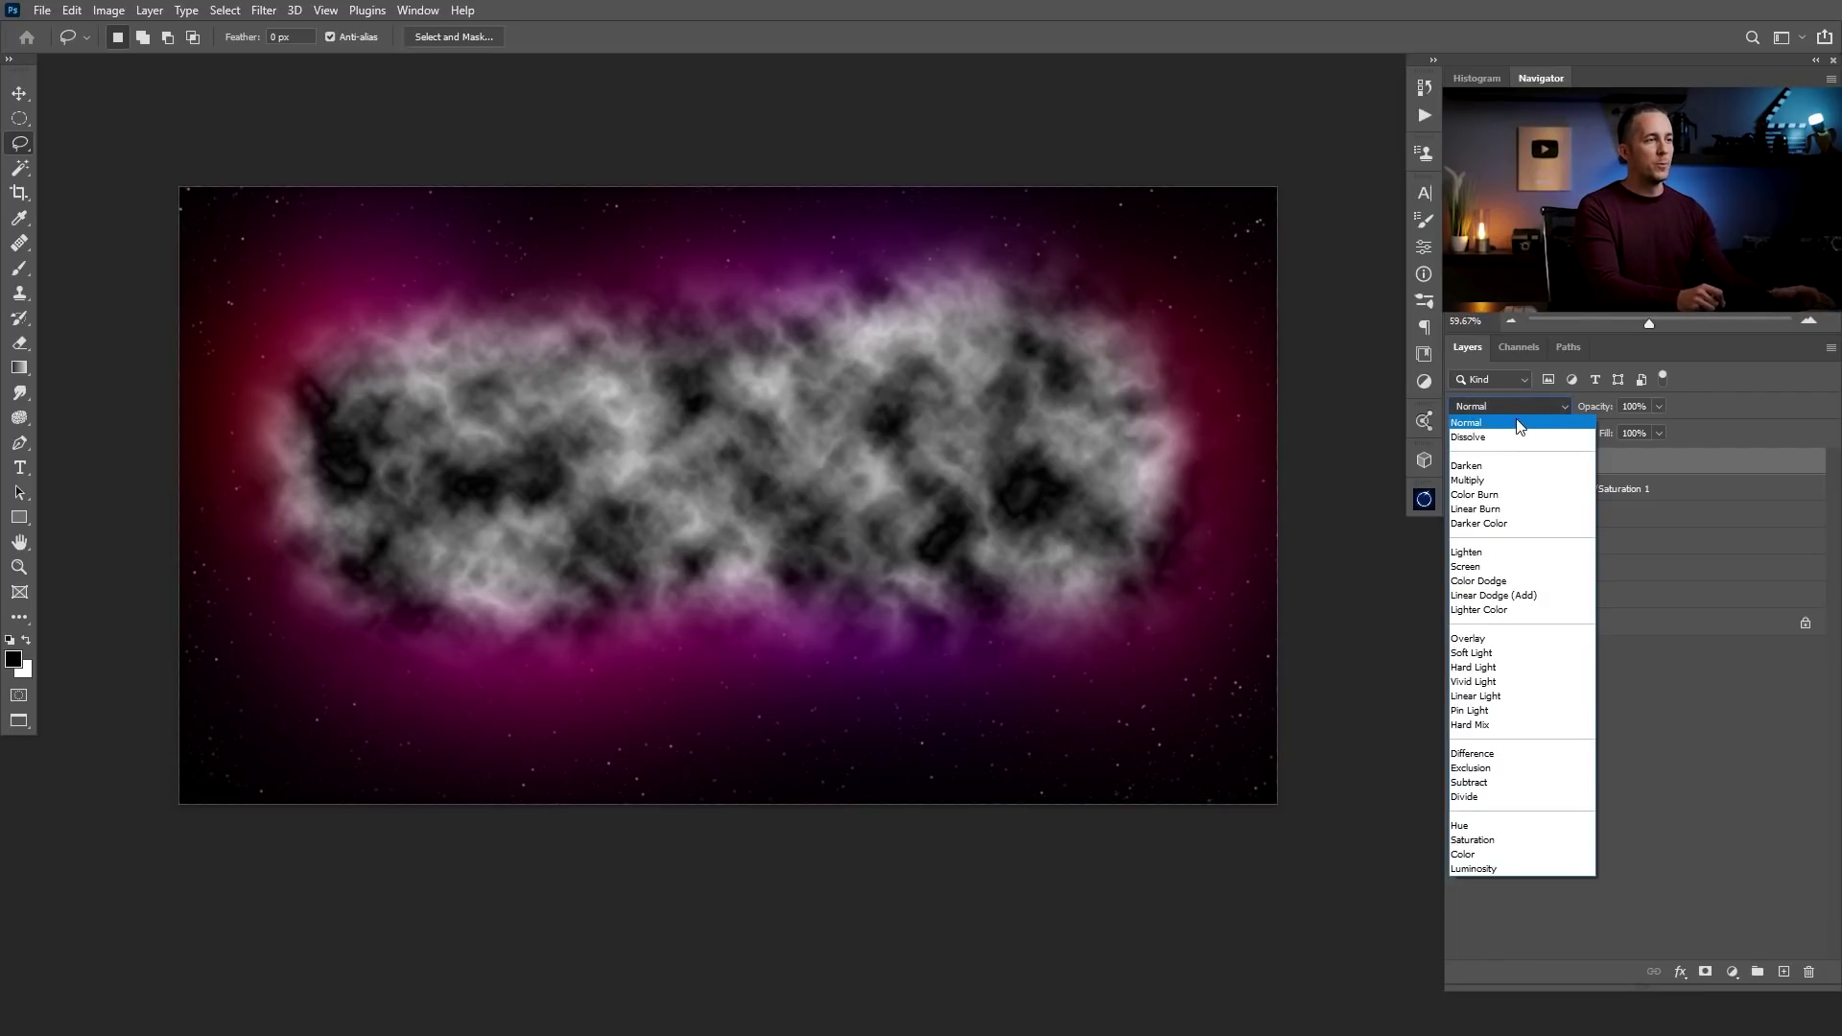
click(1496, 581)
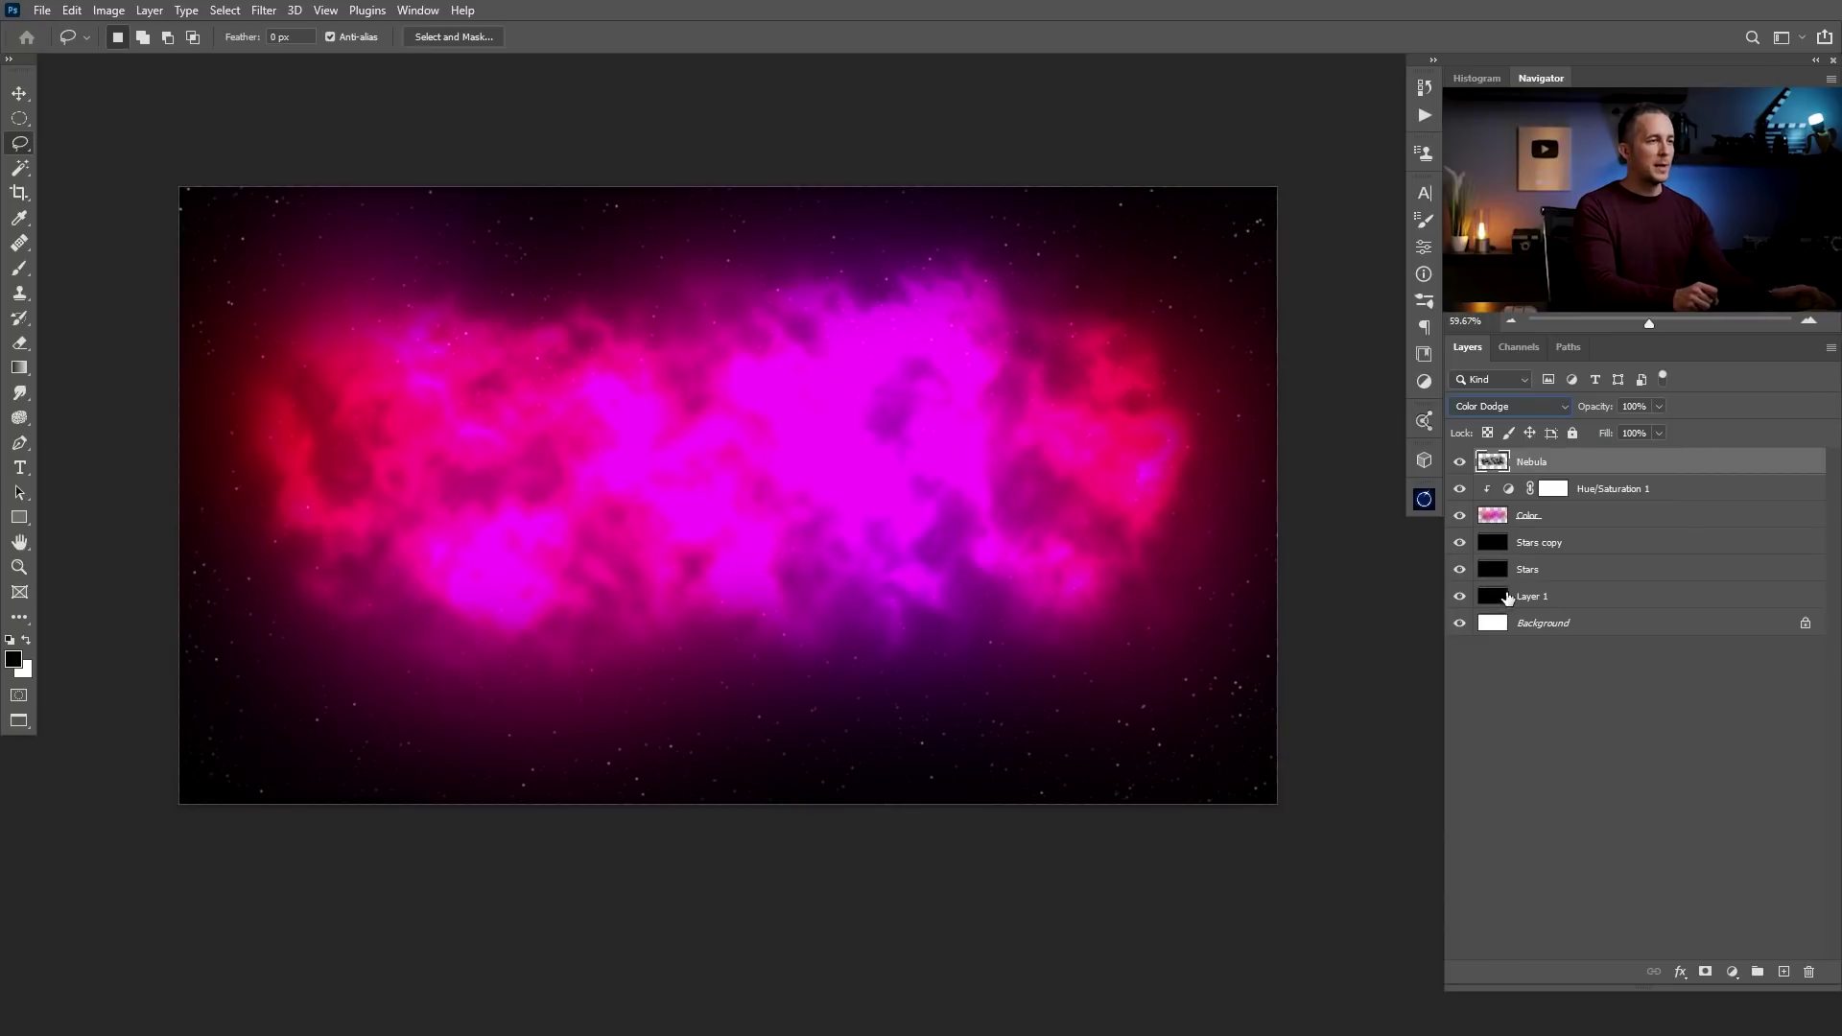
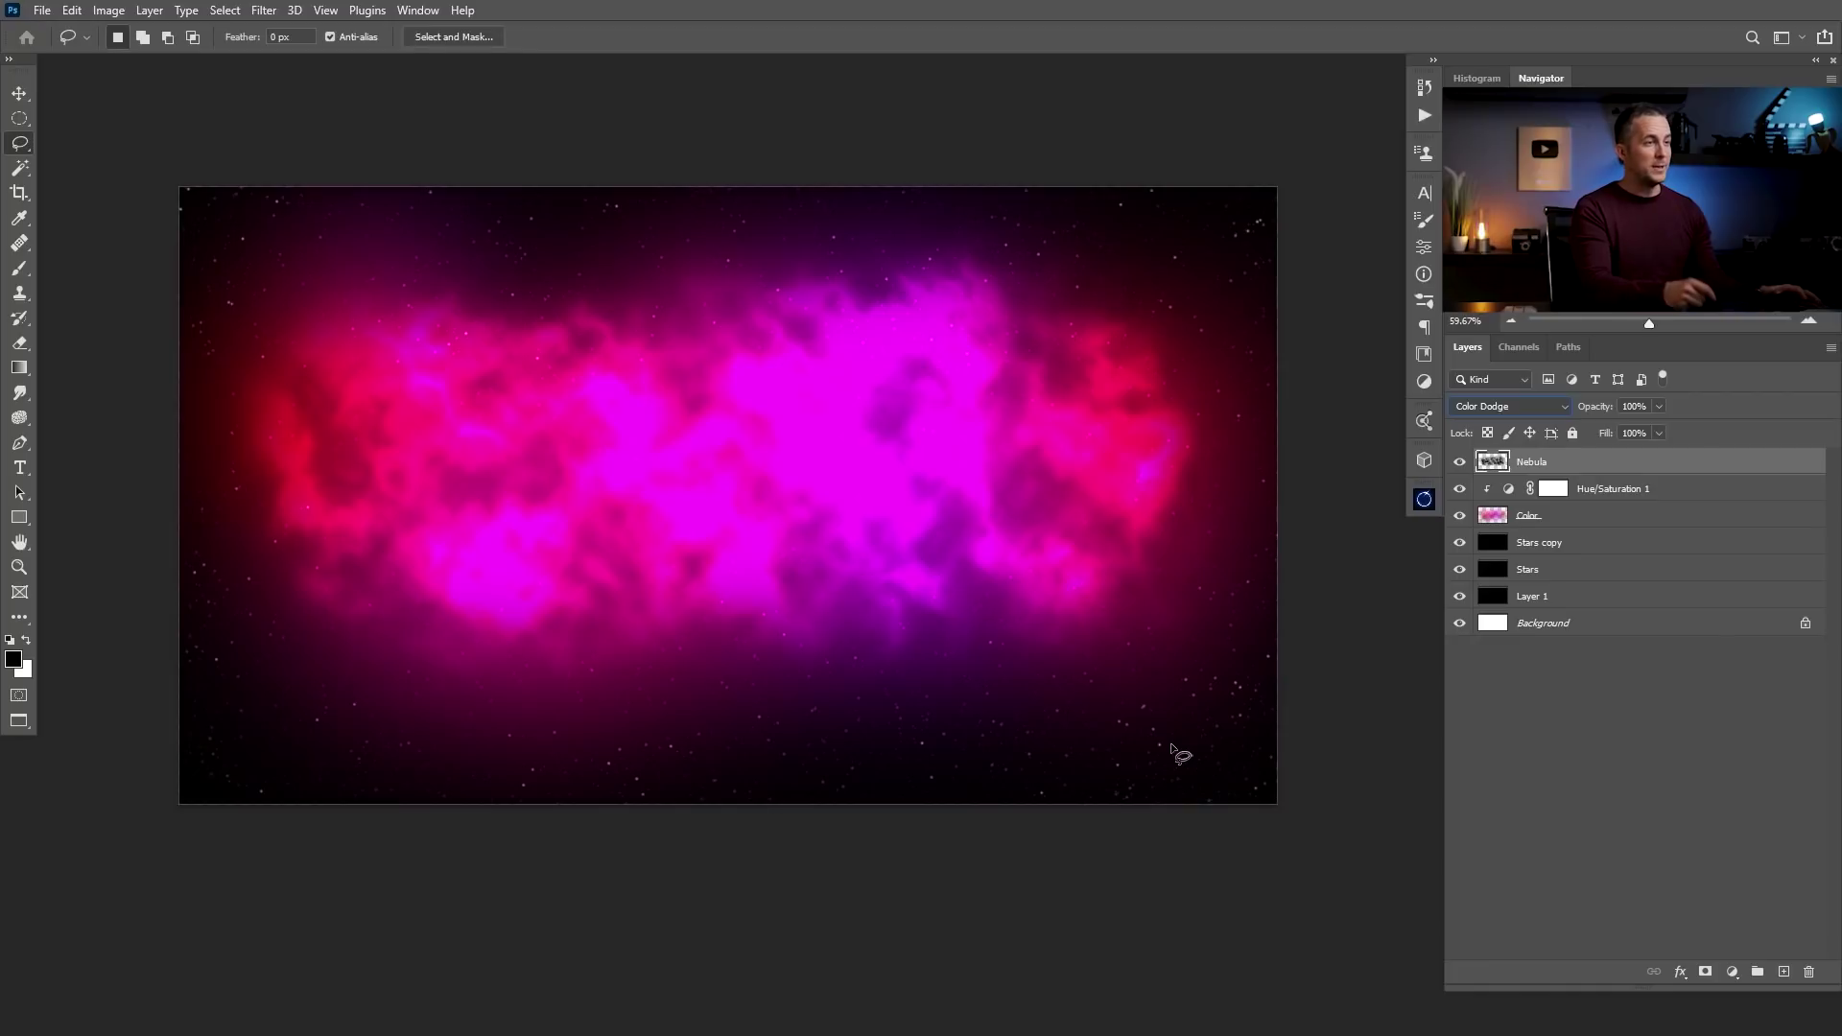
Lower the opacity of the Color layer to 28%
click(1579, 518)
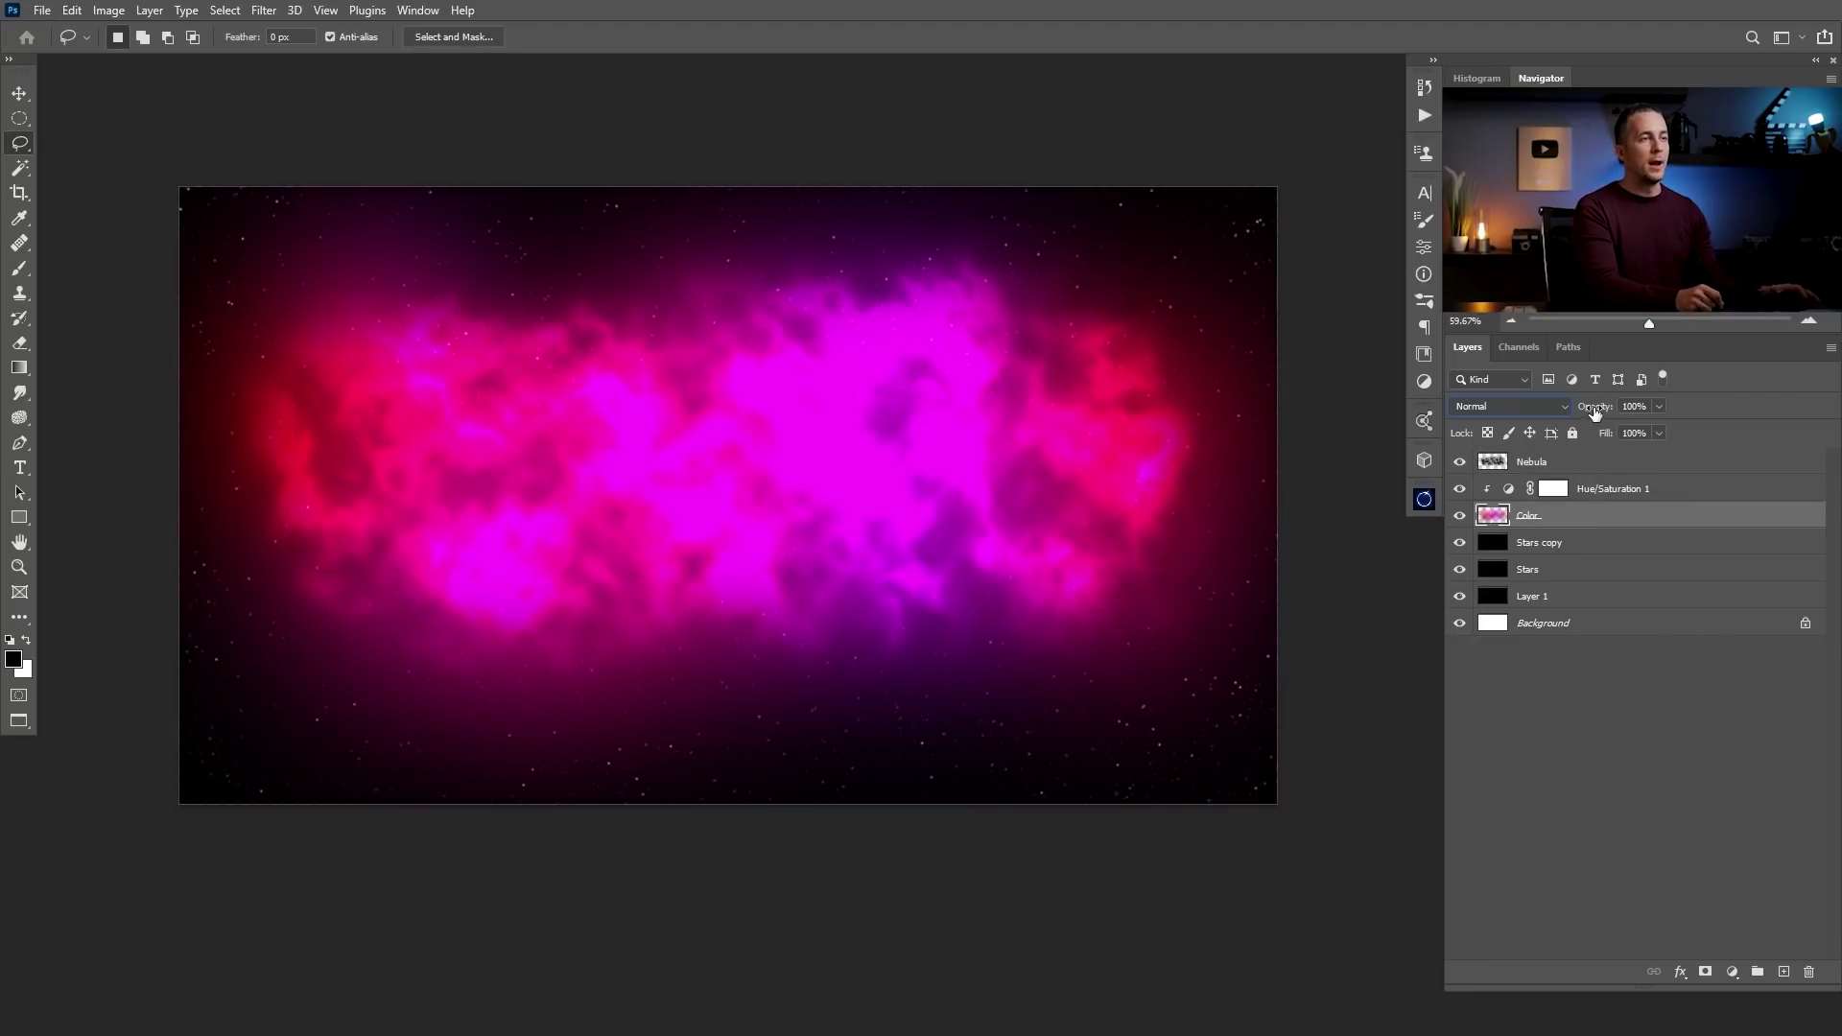
text(40)
key(Return)
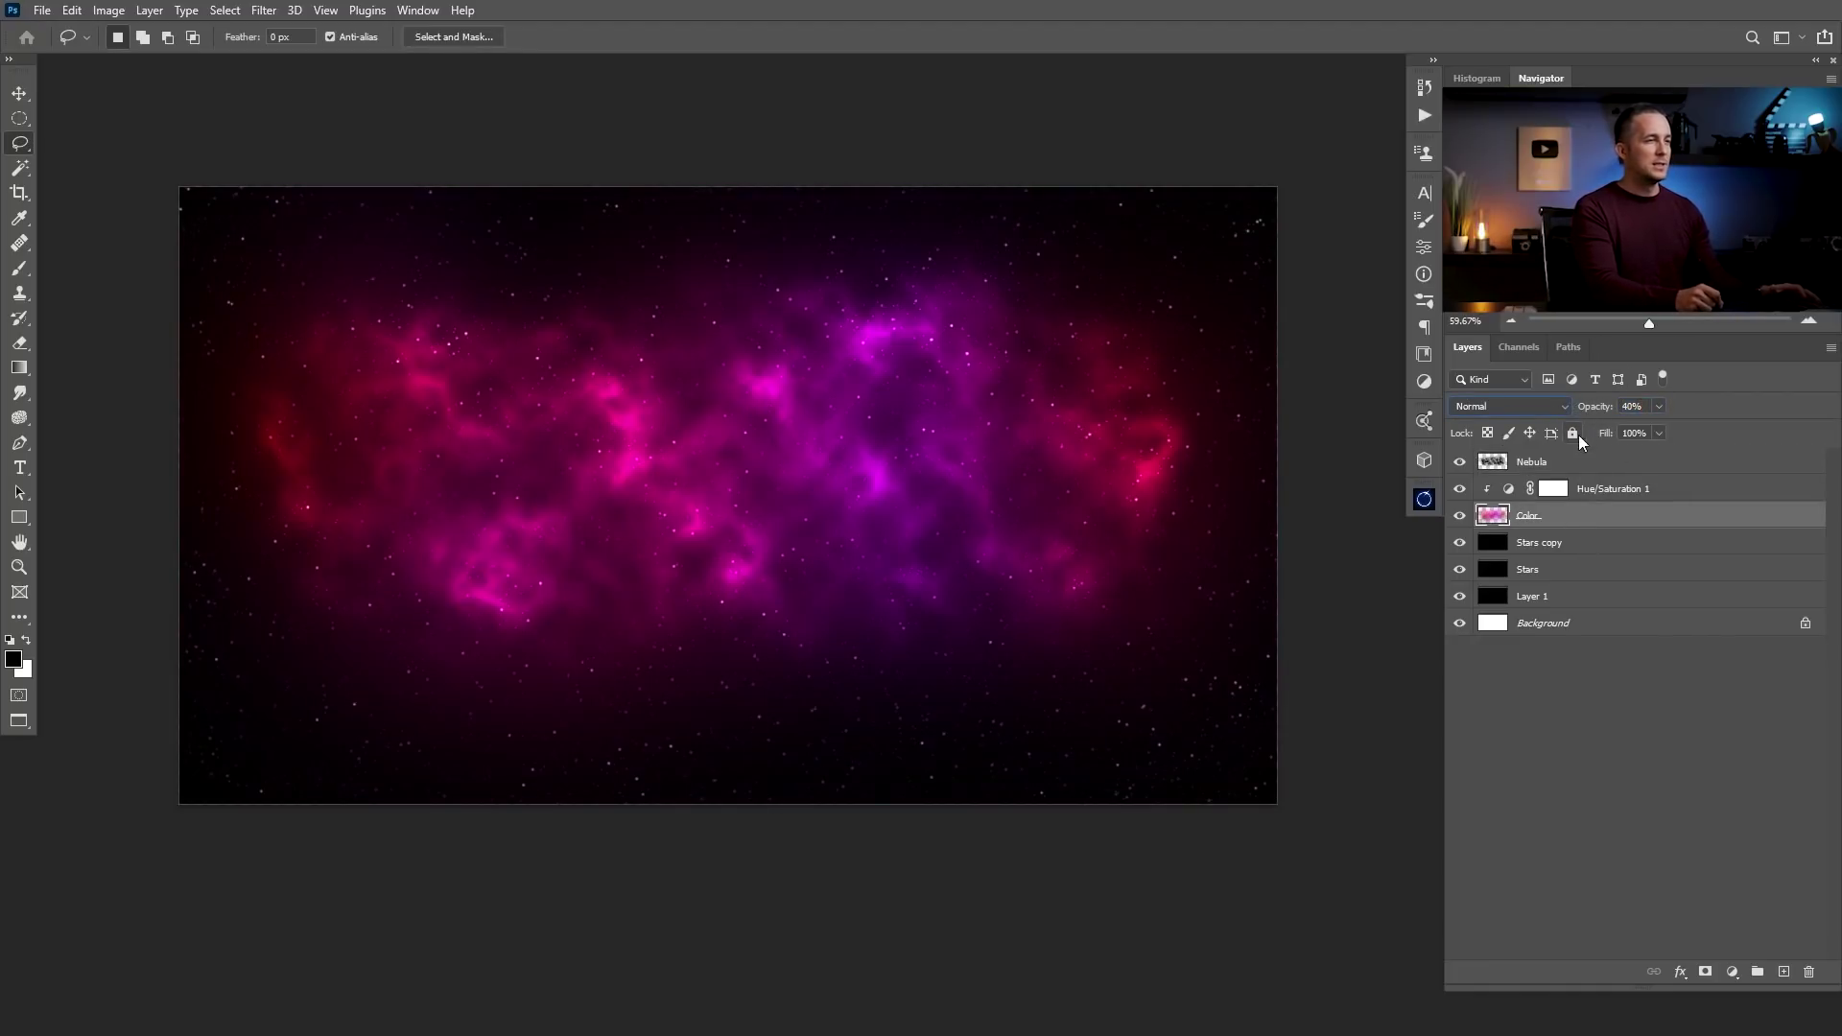
drag(1603, 407, 1592, 407)
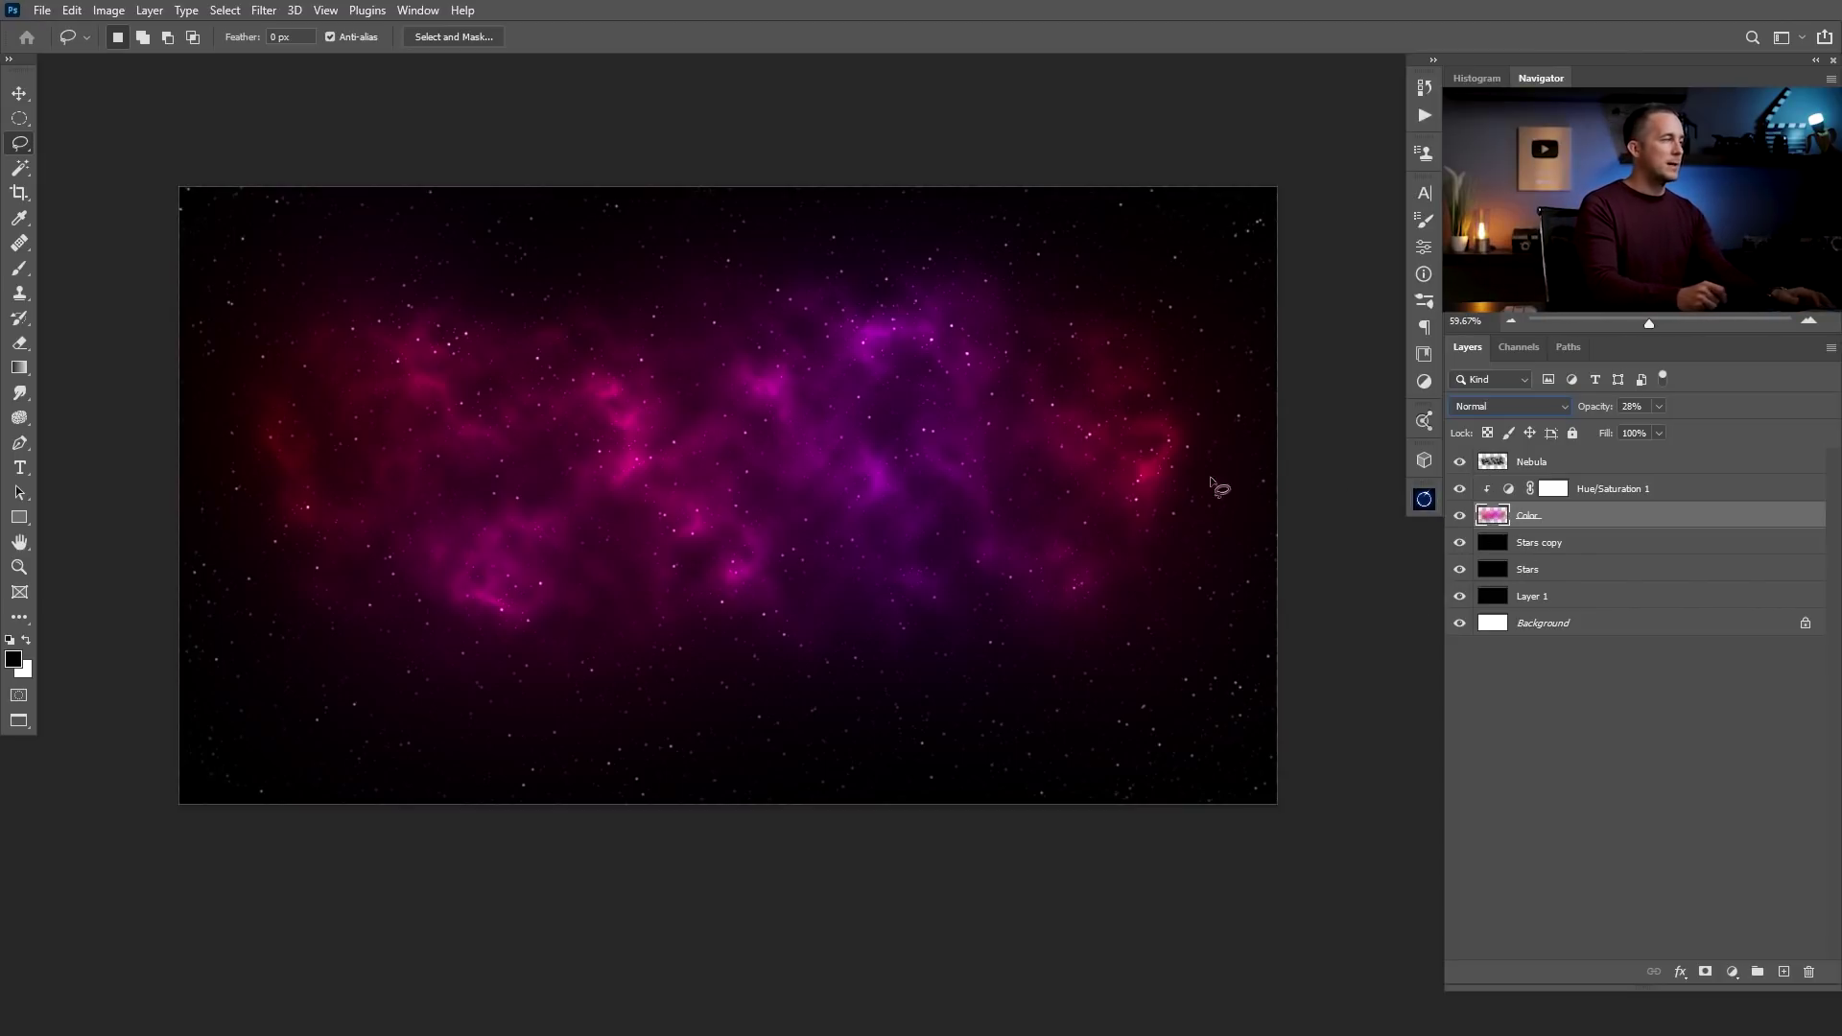
key(ctrl+t)
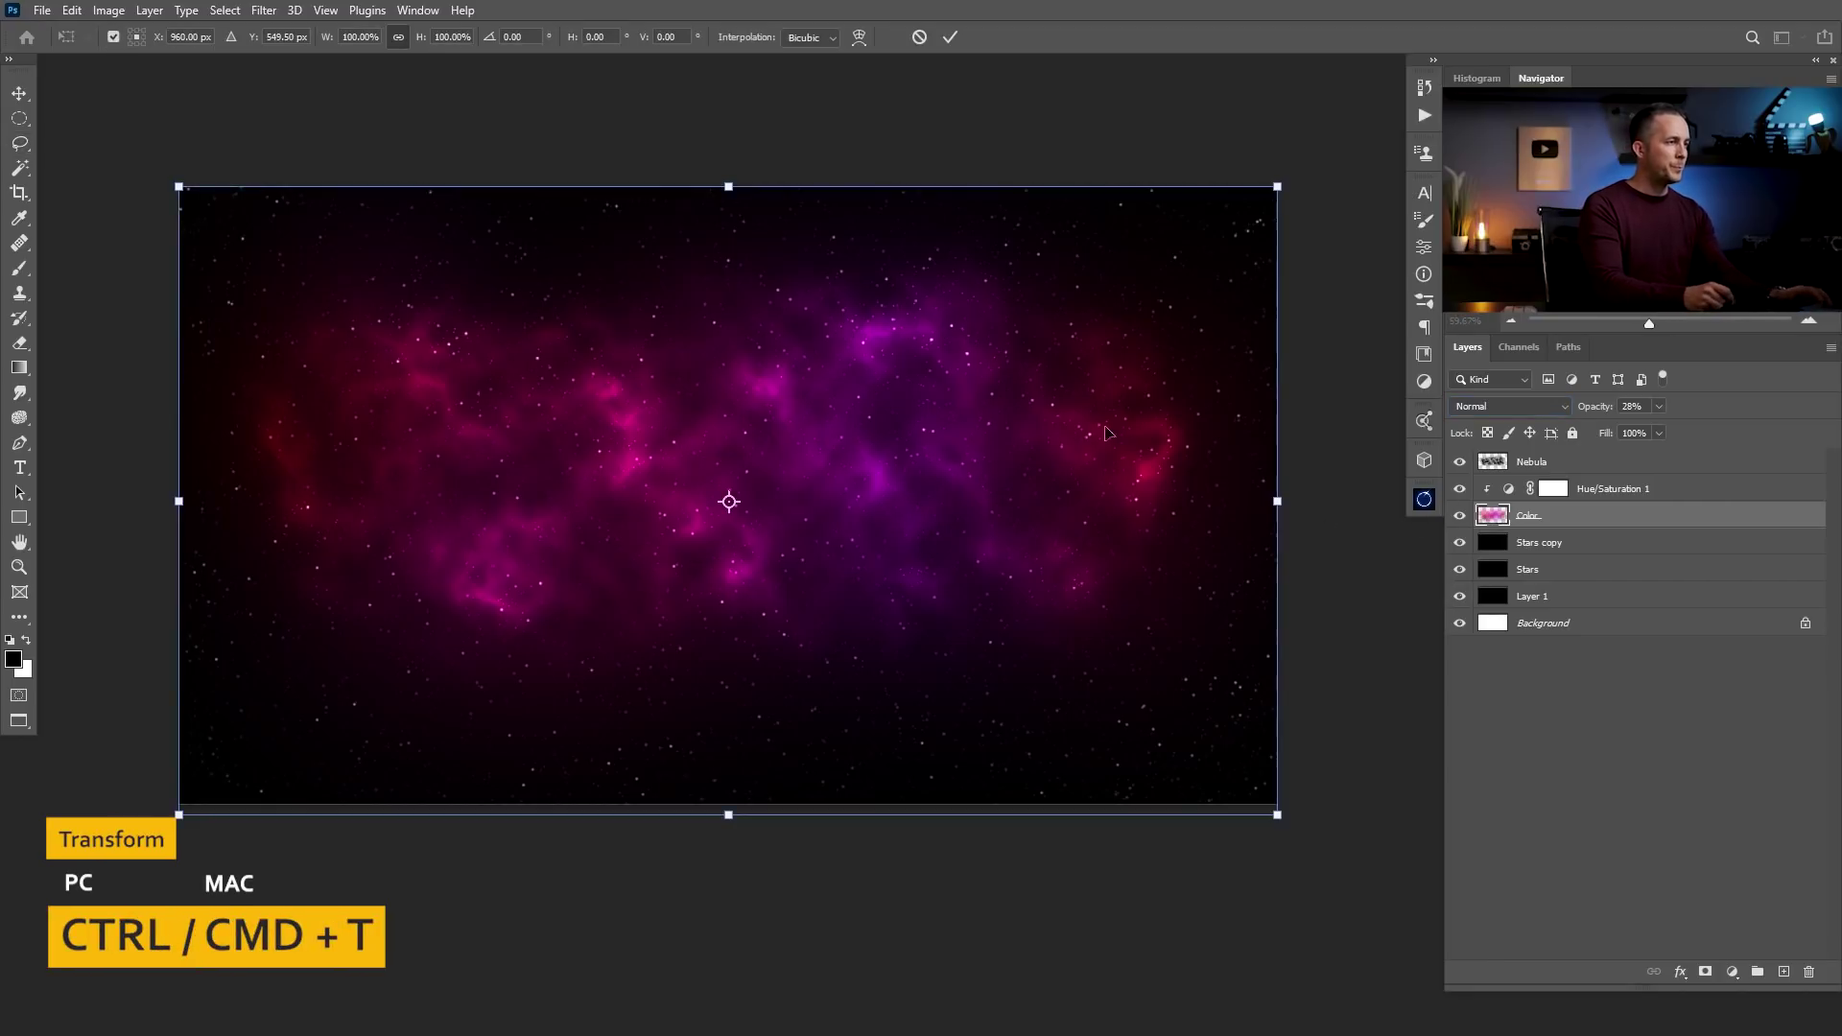
right_click(884, 416)
click(963, 539)
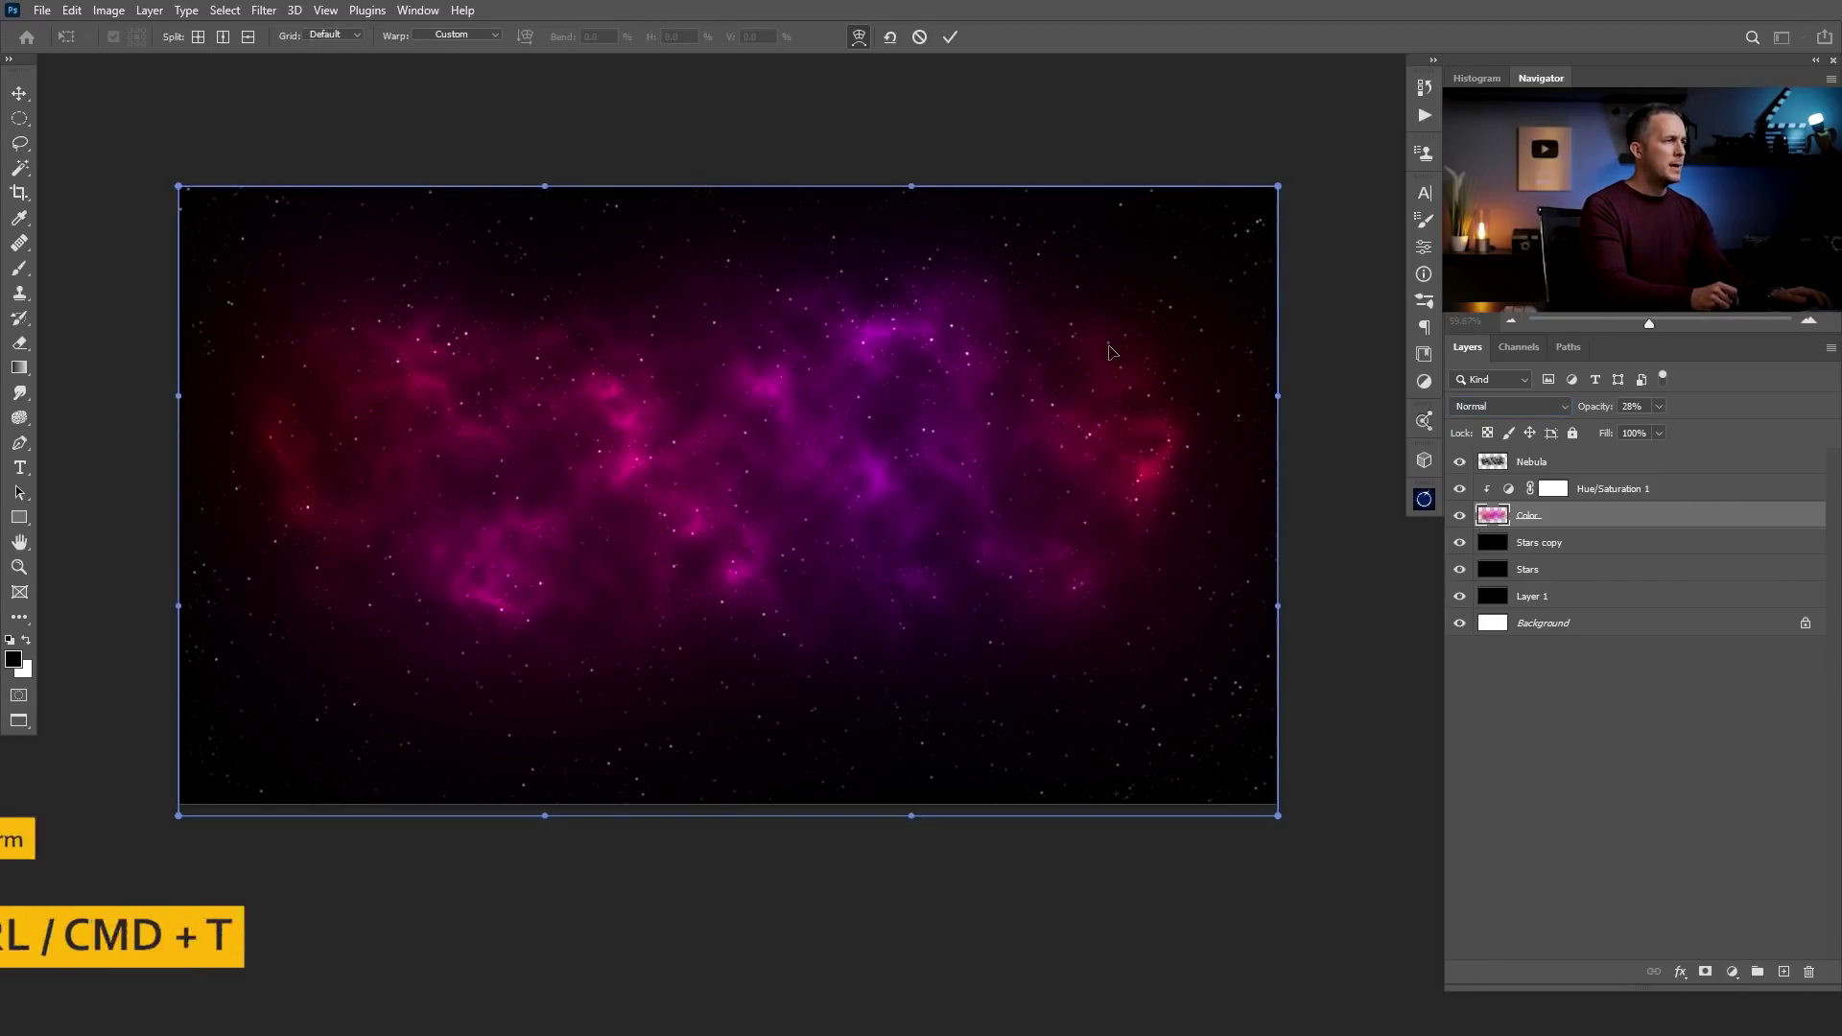
alt+click(946, 201)
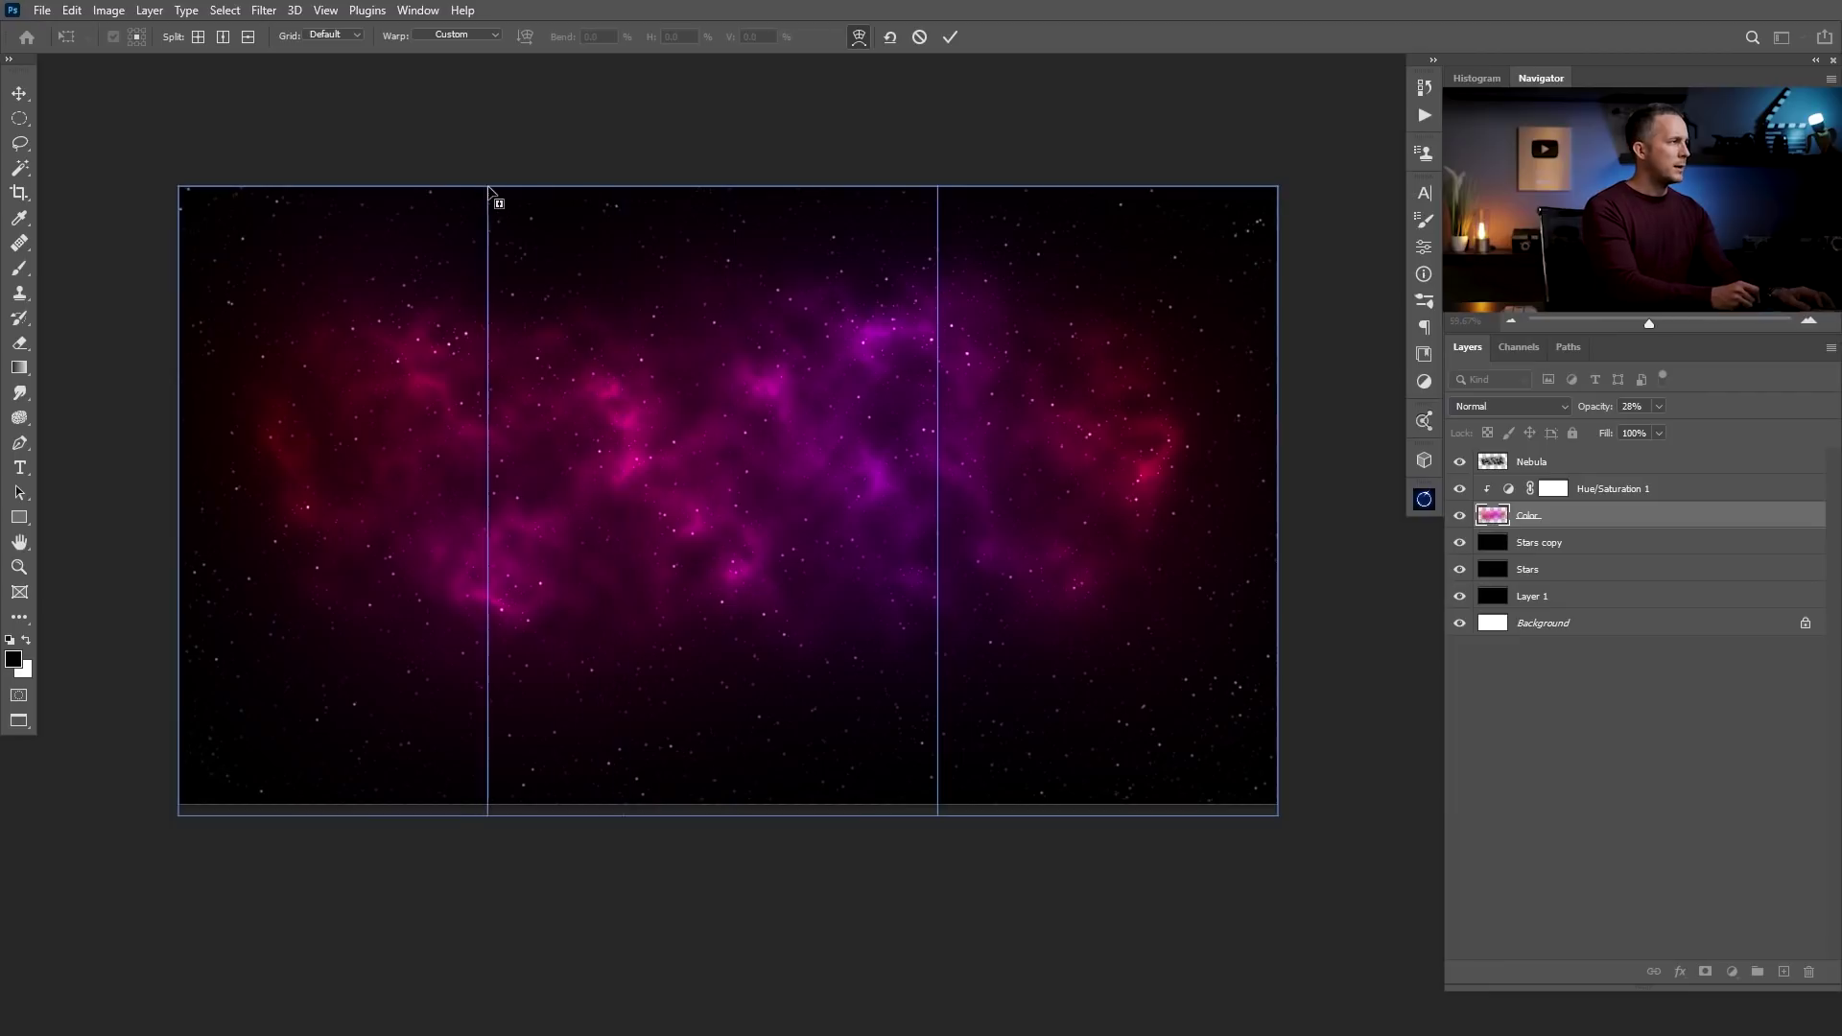
alt+click(502, 273)
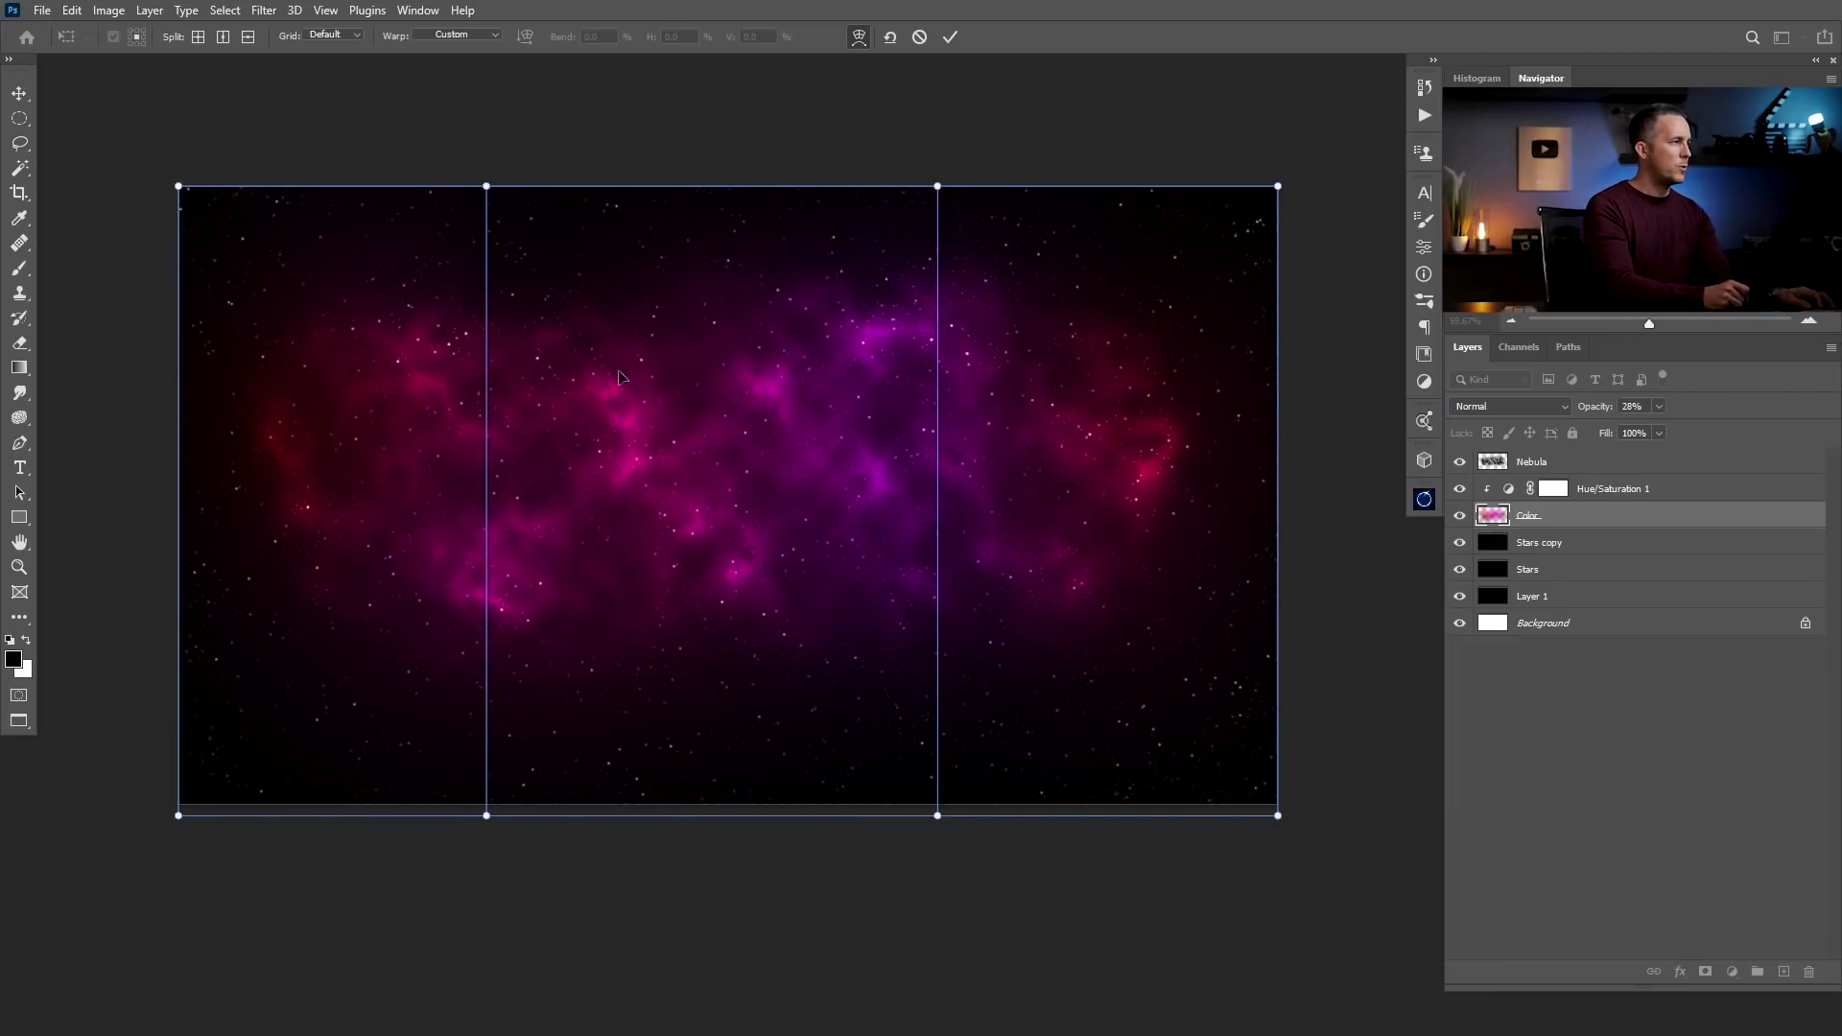
drag(178, 182, 106, 58)
key(ctrl+z)
scroll(675, 465, down, 2)
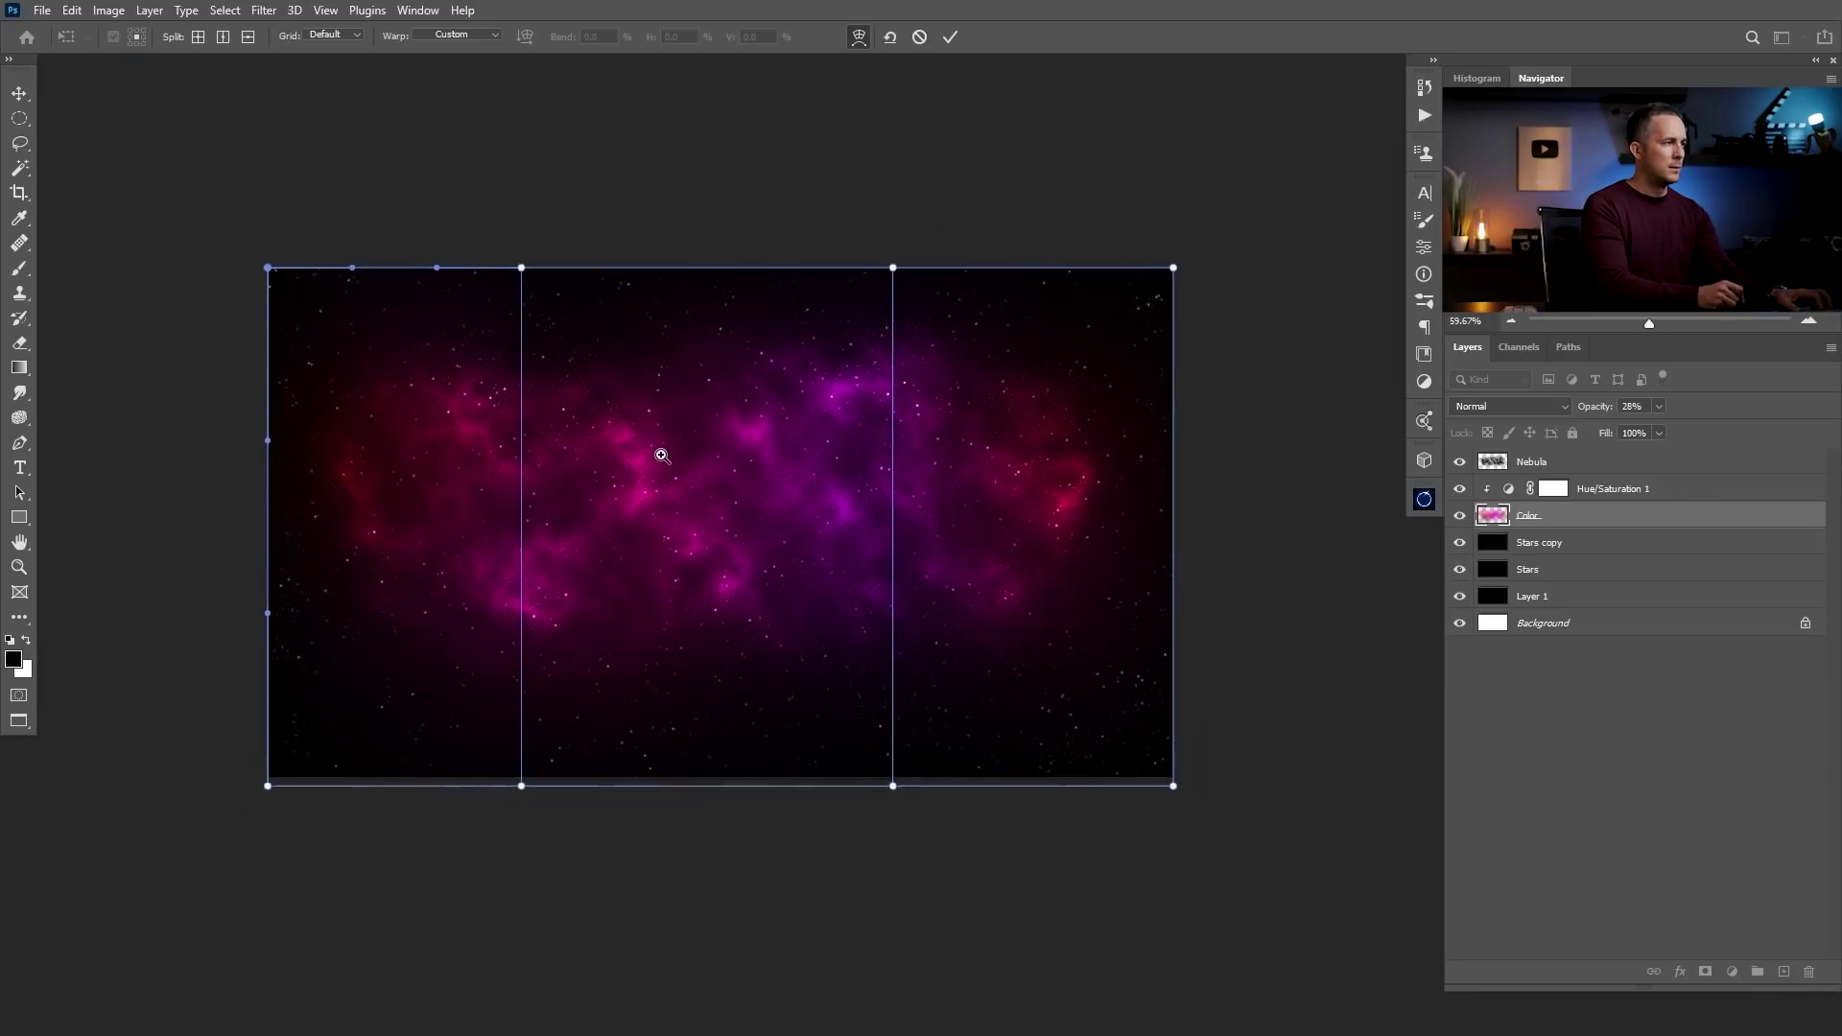
mouse_move(1155, 515)
mouse_down()
mouse_move(1247, 513)
mouse_move(1154, 518)
mouse_up()
key(Return)
Start a Warp transform on the Nebula layer and divide its grid with two vertical split lines
click(1497, 467)
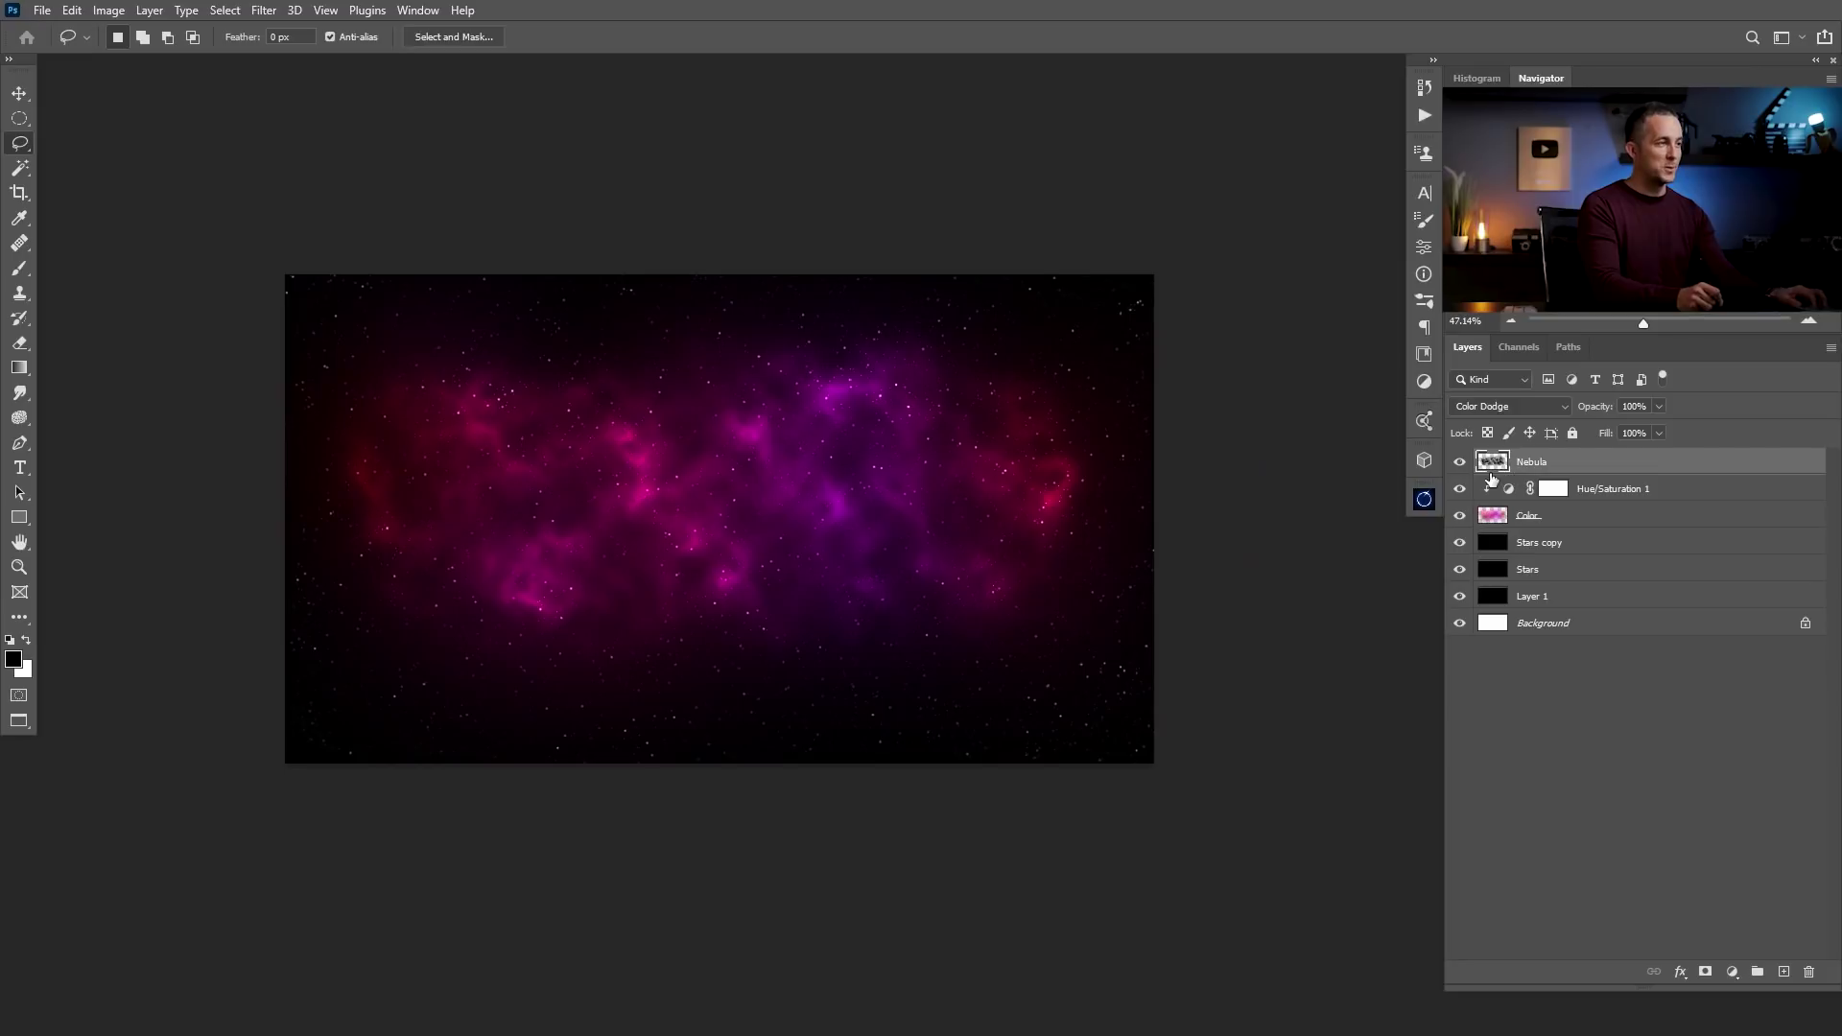
key(ctrl+t)
right_click(884, 485)
click(955, 608)
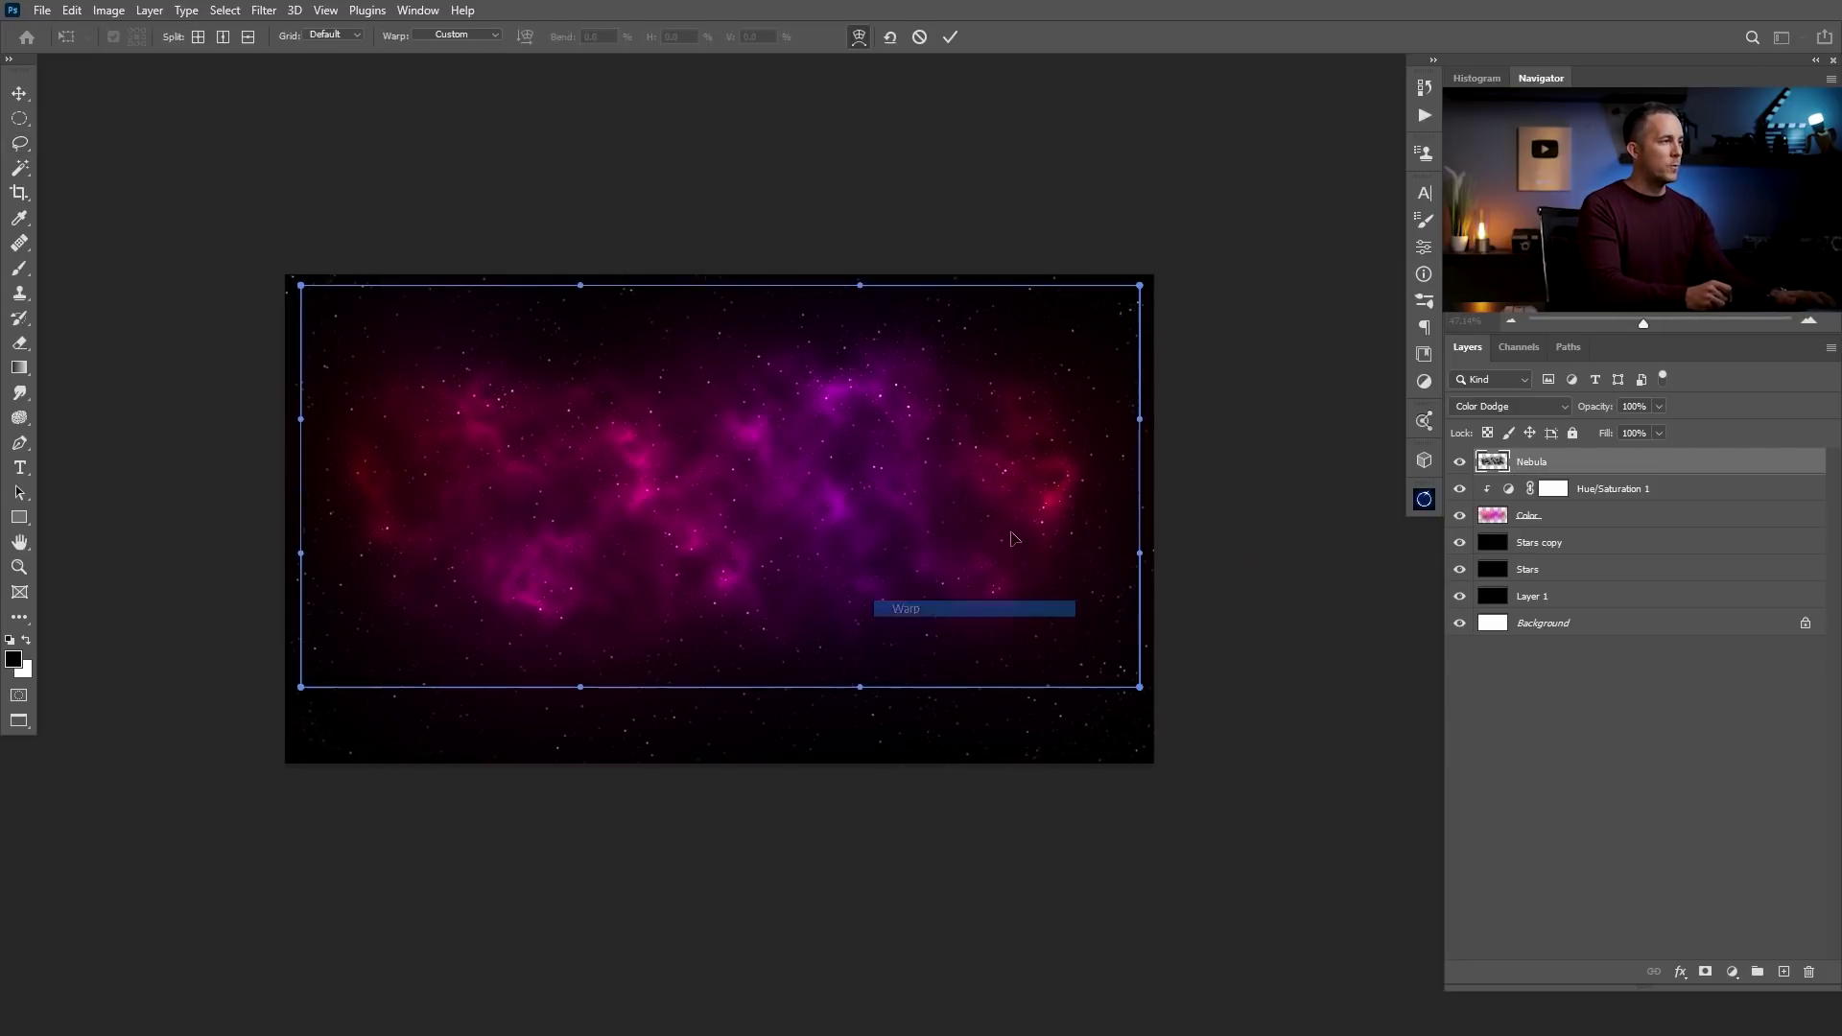
click(848, 291)
click(560, 307)
Stretch the Nebula warp outward by pulling both right corners beyond the canvas, the left edge outward and the lower-left corner down
drag(1140, 284, 1246, 217)
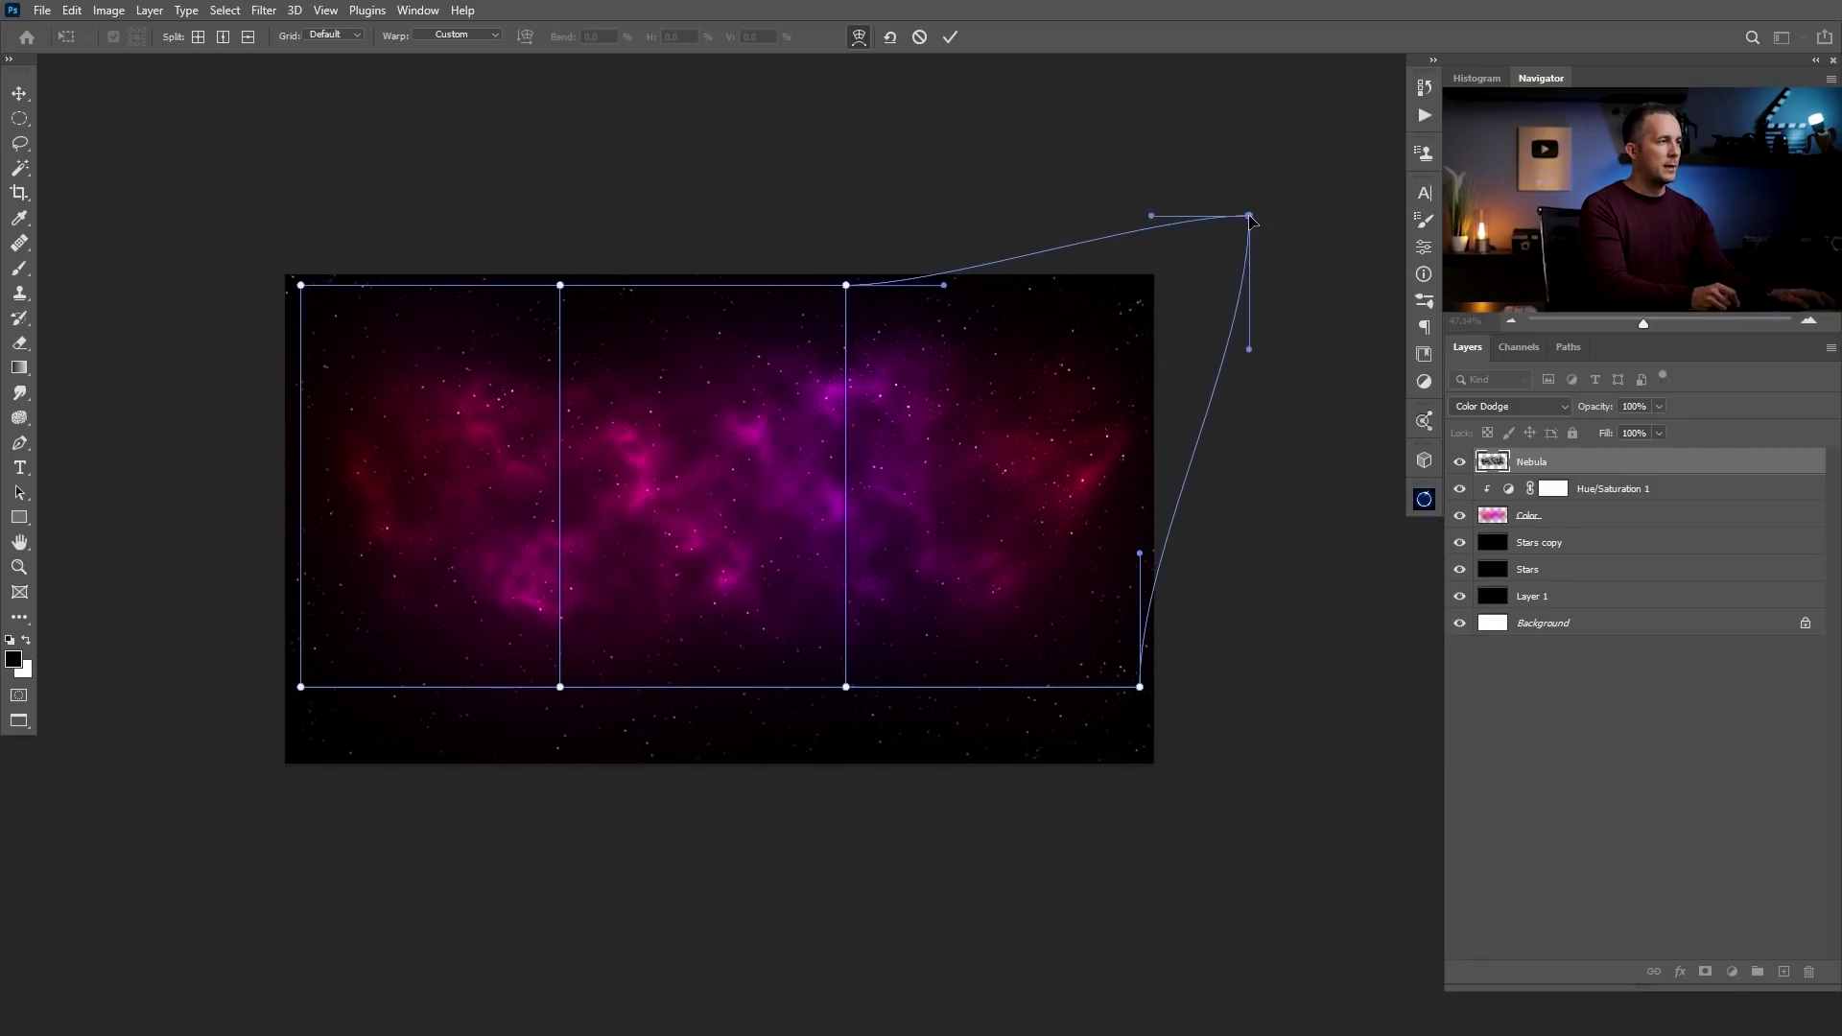
drag(1140, 688, 1319, 830)
drag(300, 533, 235, 533)
drag(301, 687, 281, 789)
Bend the inner areas and edges of the Nebula warp into irregular curves, extend its lower-left and upper-right corners, and apply the transform
drag(581, 507, 479, 518)
key(ctrl+z)
drag(703, 292, 706, 250)
drag(814, 480, 852, 485)
drag(581, 499, 539, 508)
drag(721, 676, 430, 592)
drag(449, 664, 318, 705)
drag(286, 801, 236, 795)
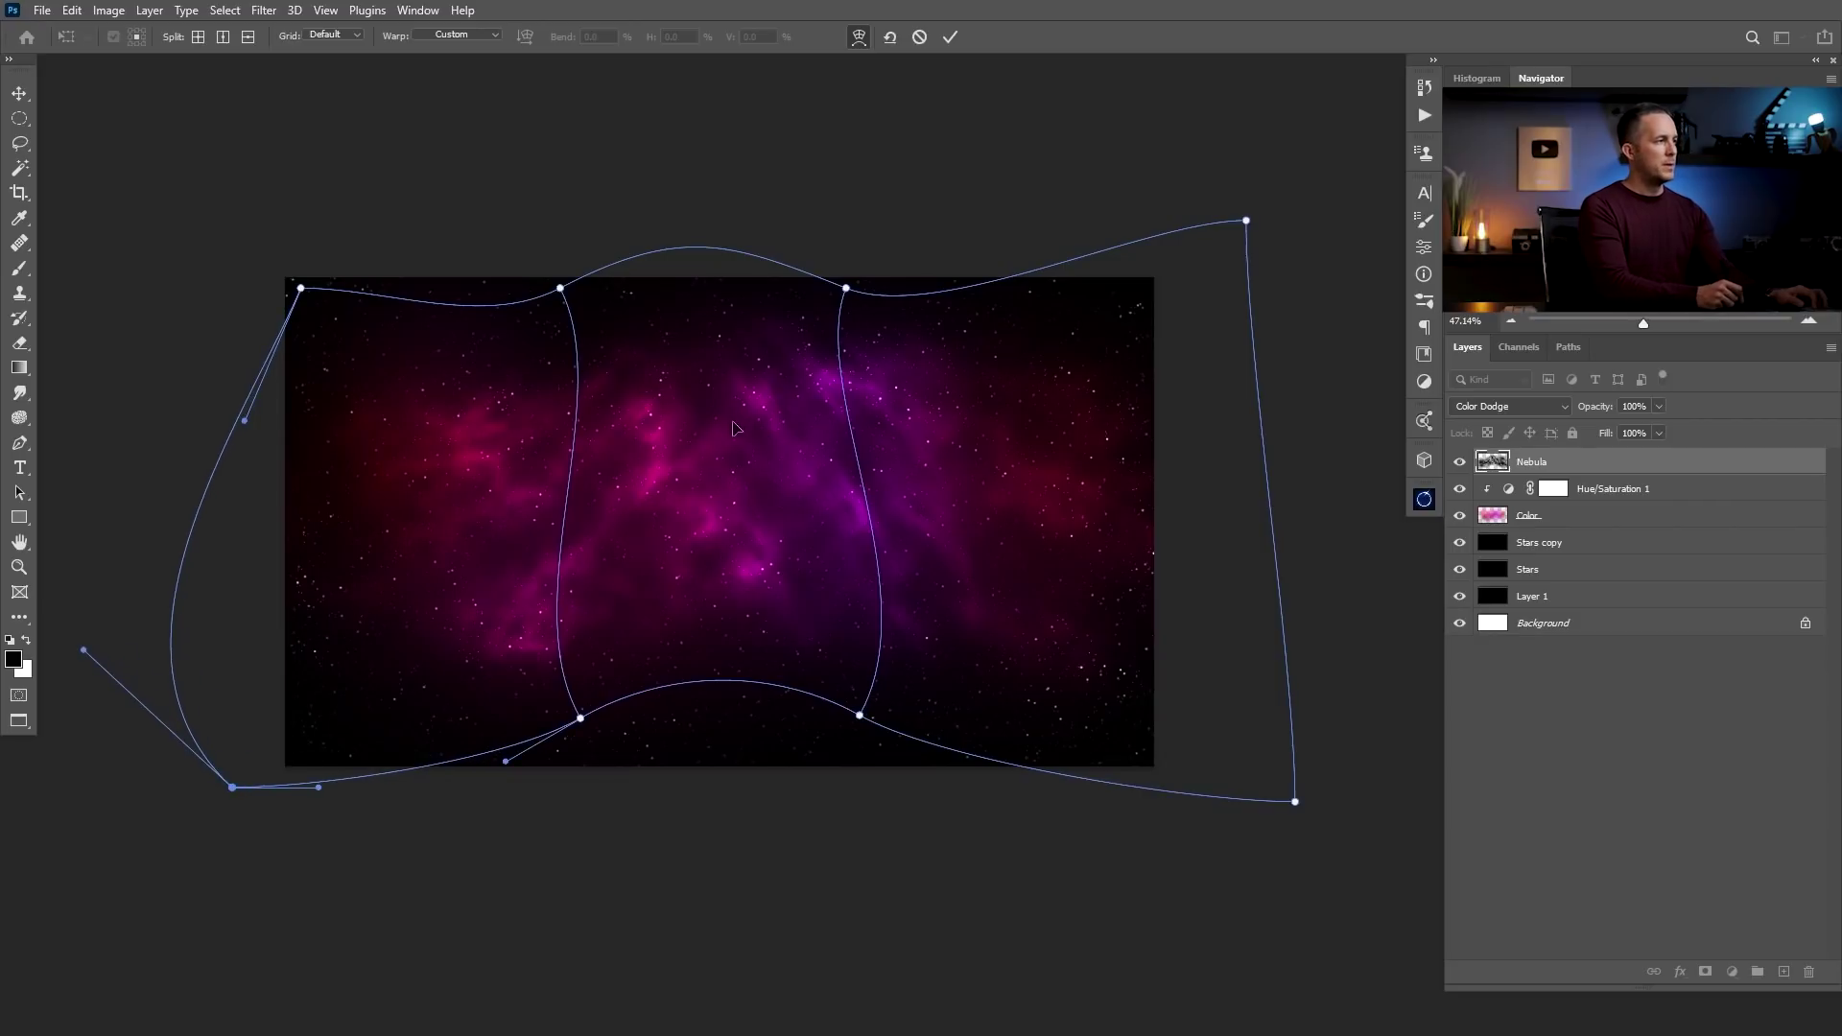
drag(1220, 355, 1258, 342)
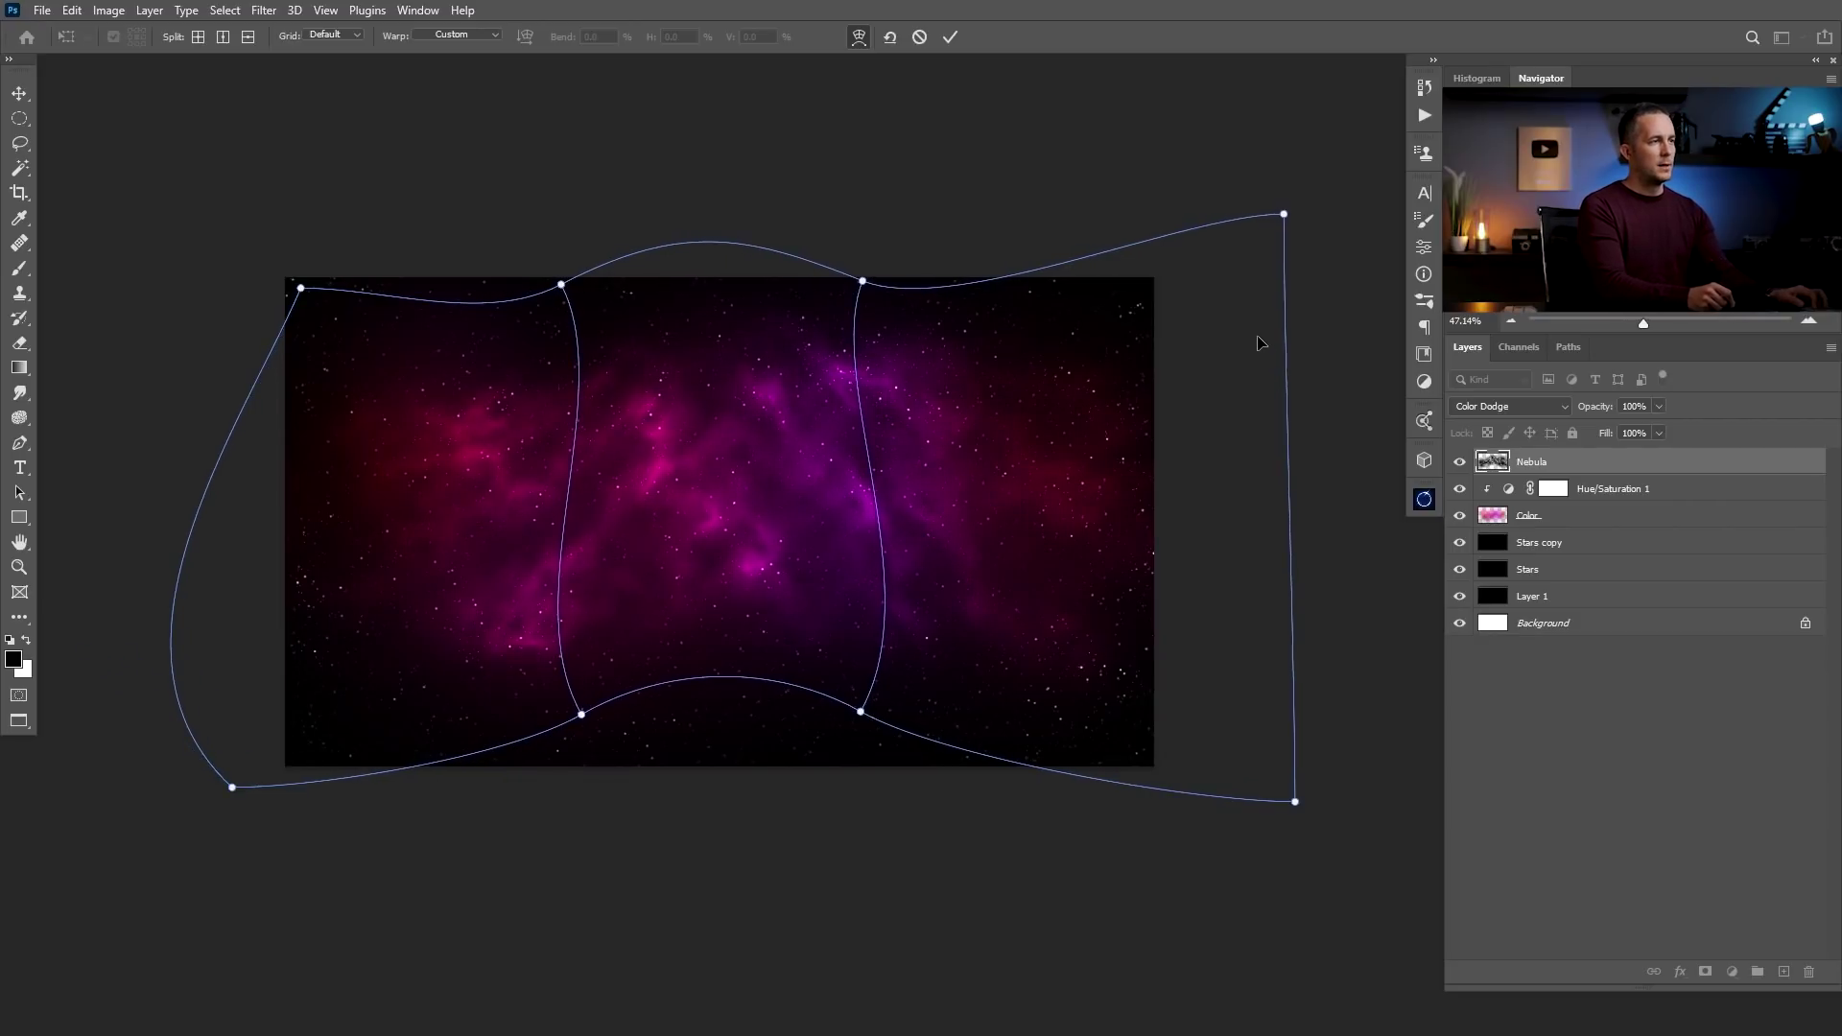
key(Return)
Move the Nebula layer slightly to the left with the Move tool, and inspect the nebula up close
key(l)
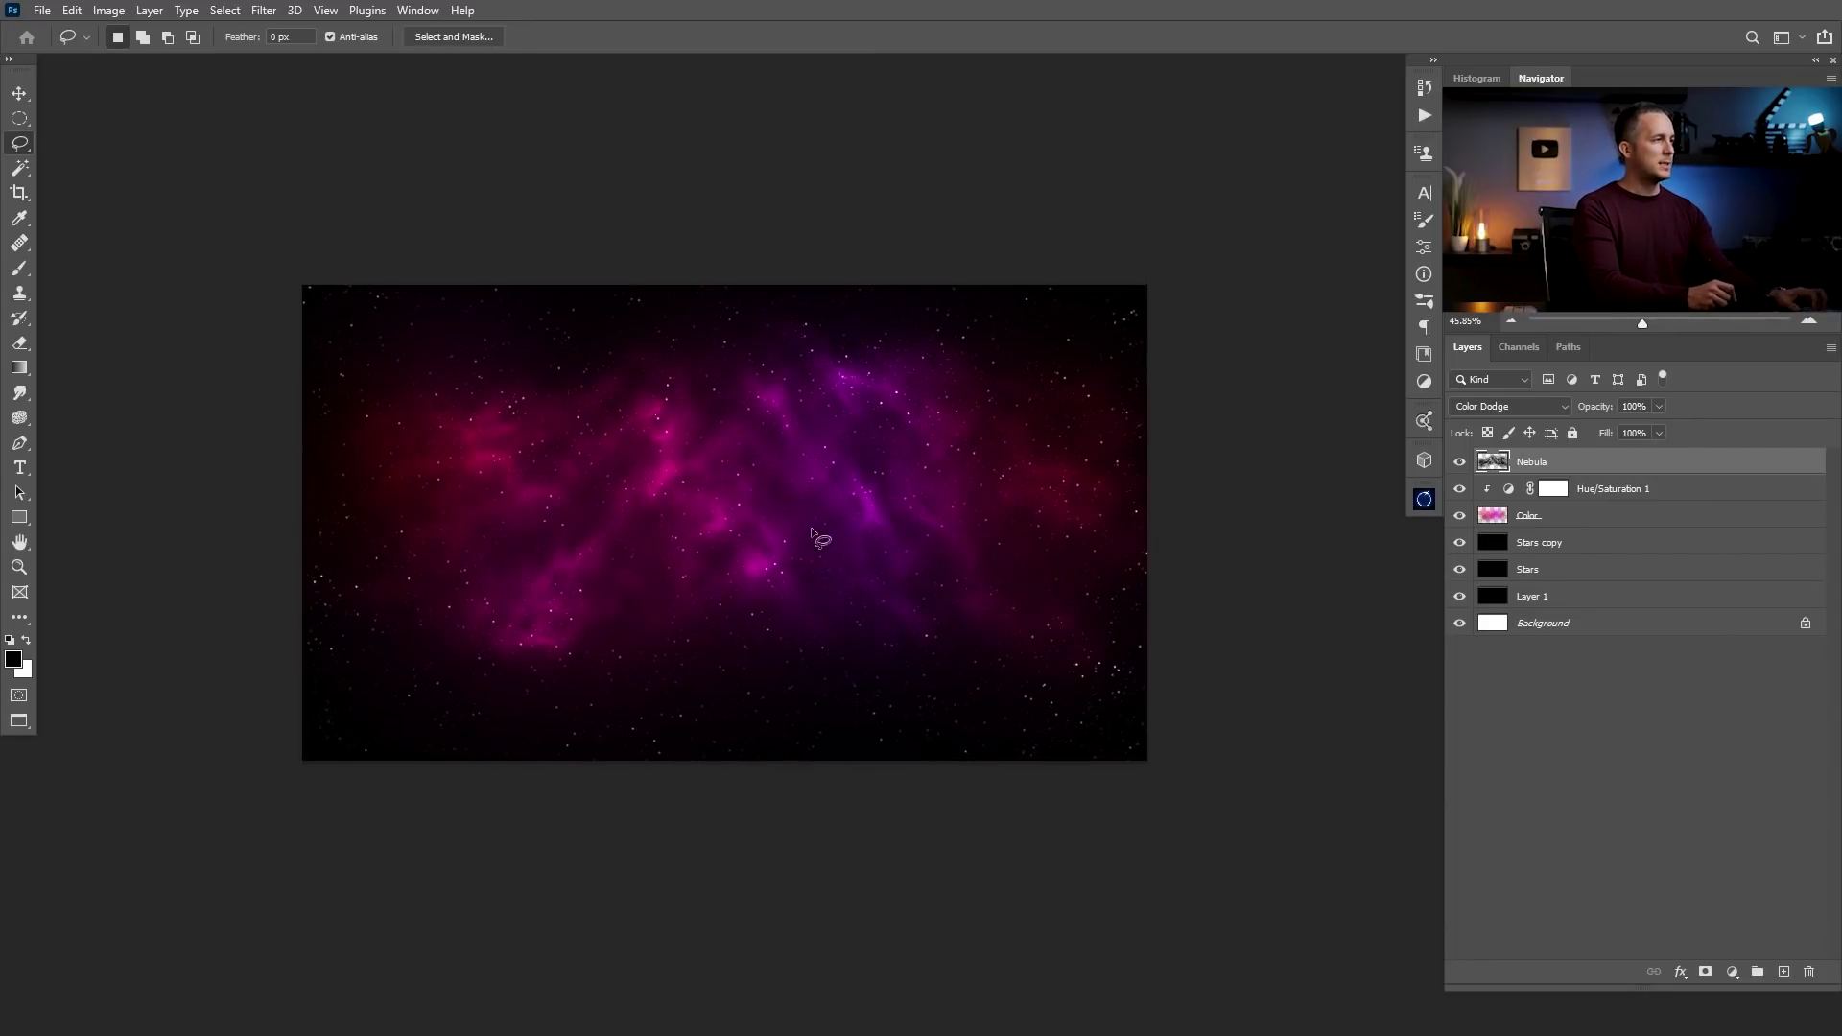
scroll(790, 526, up, 2)
key(v)
mouse_move(789, 518)
mouse_down()
mouse_move(765, 543)
mouse_move(775, 525)
mouse_up()
scroll(809, 526, up, 1)
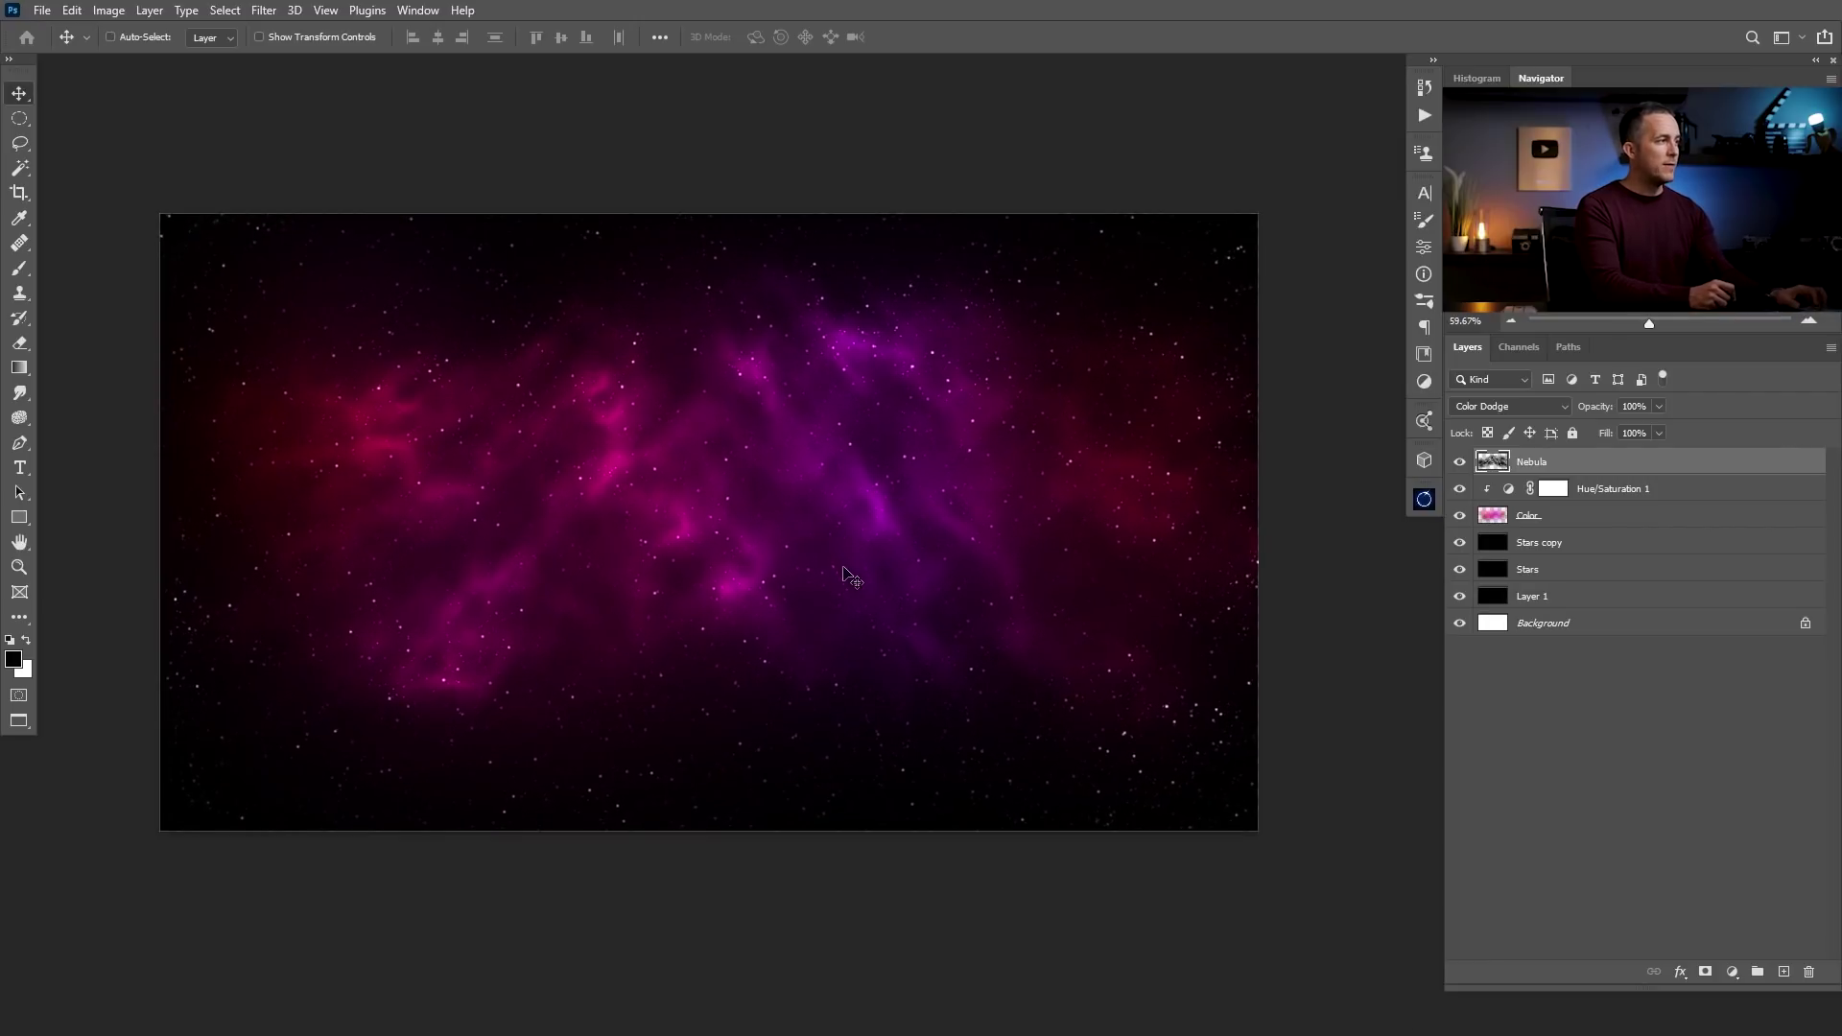
scroll(630, 477, up, 2)
scroll(691, 494, up, 2)
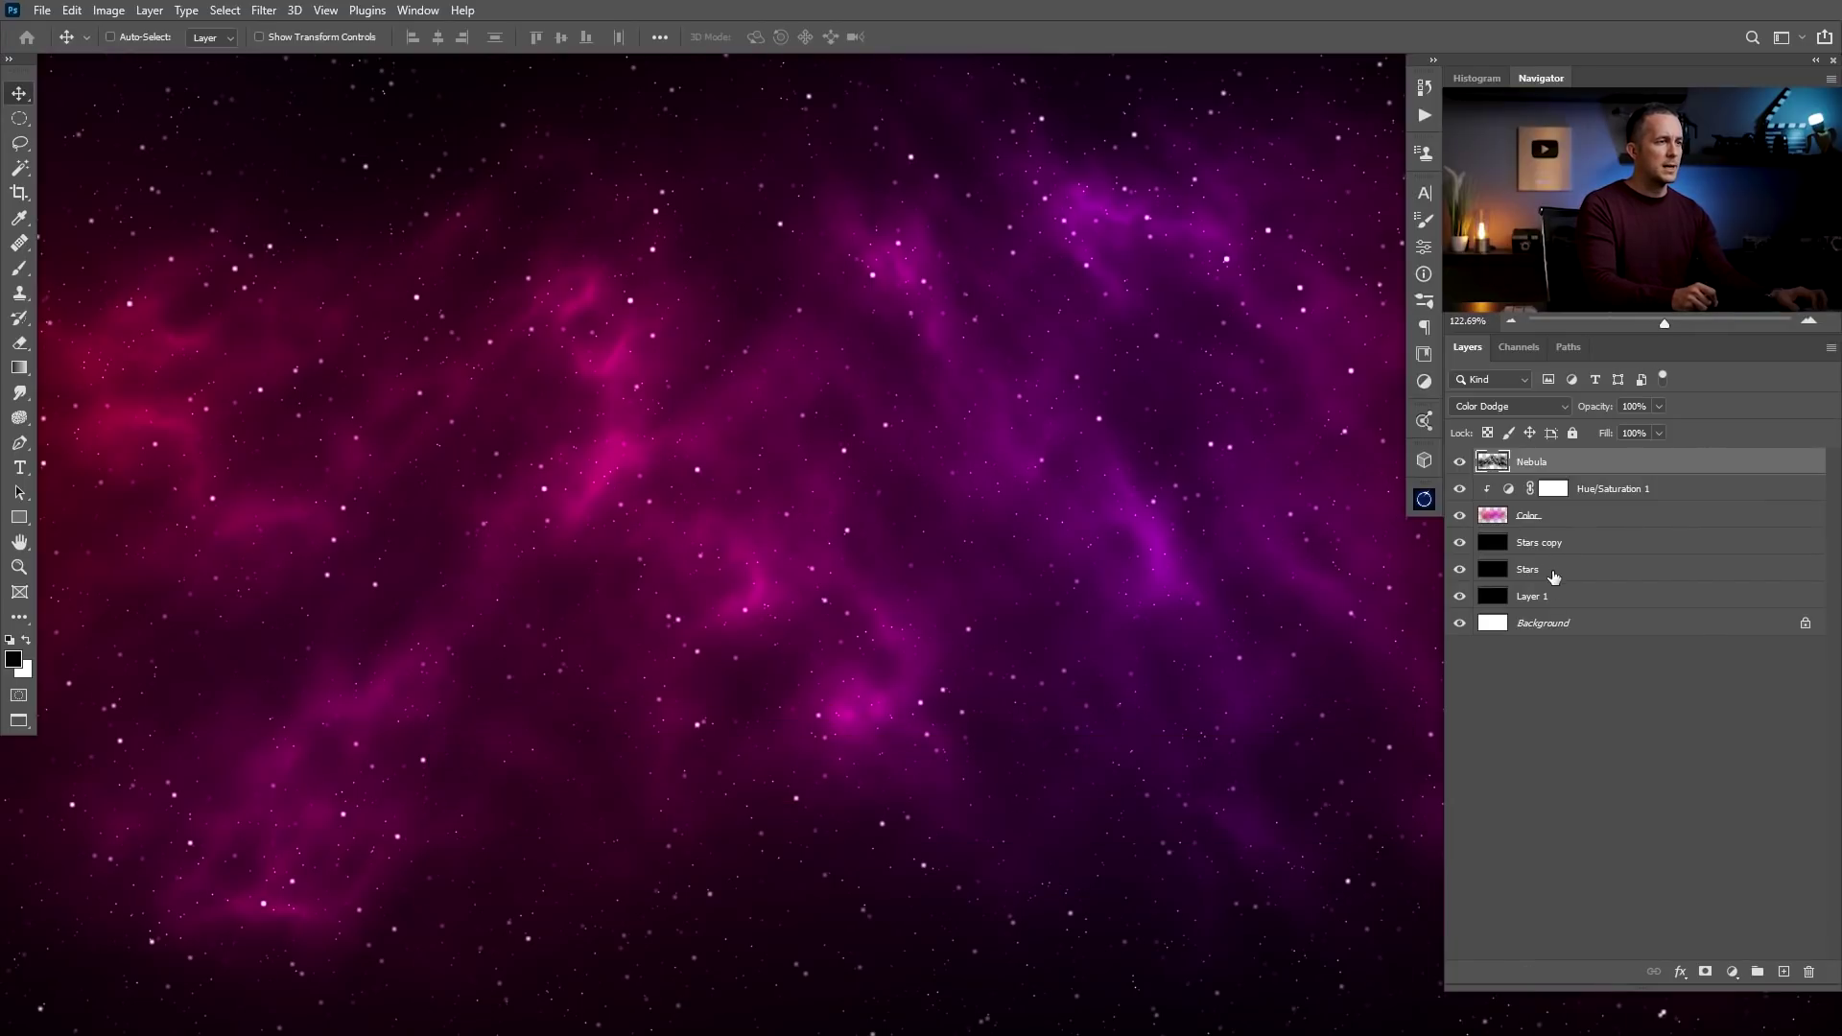
Soften the Stars layer with a Gaussian Blur of 0.4 pixels
click(1553, 572)
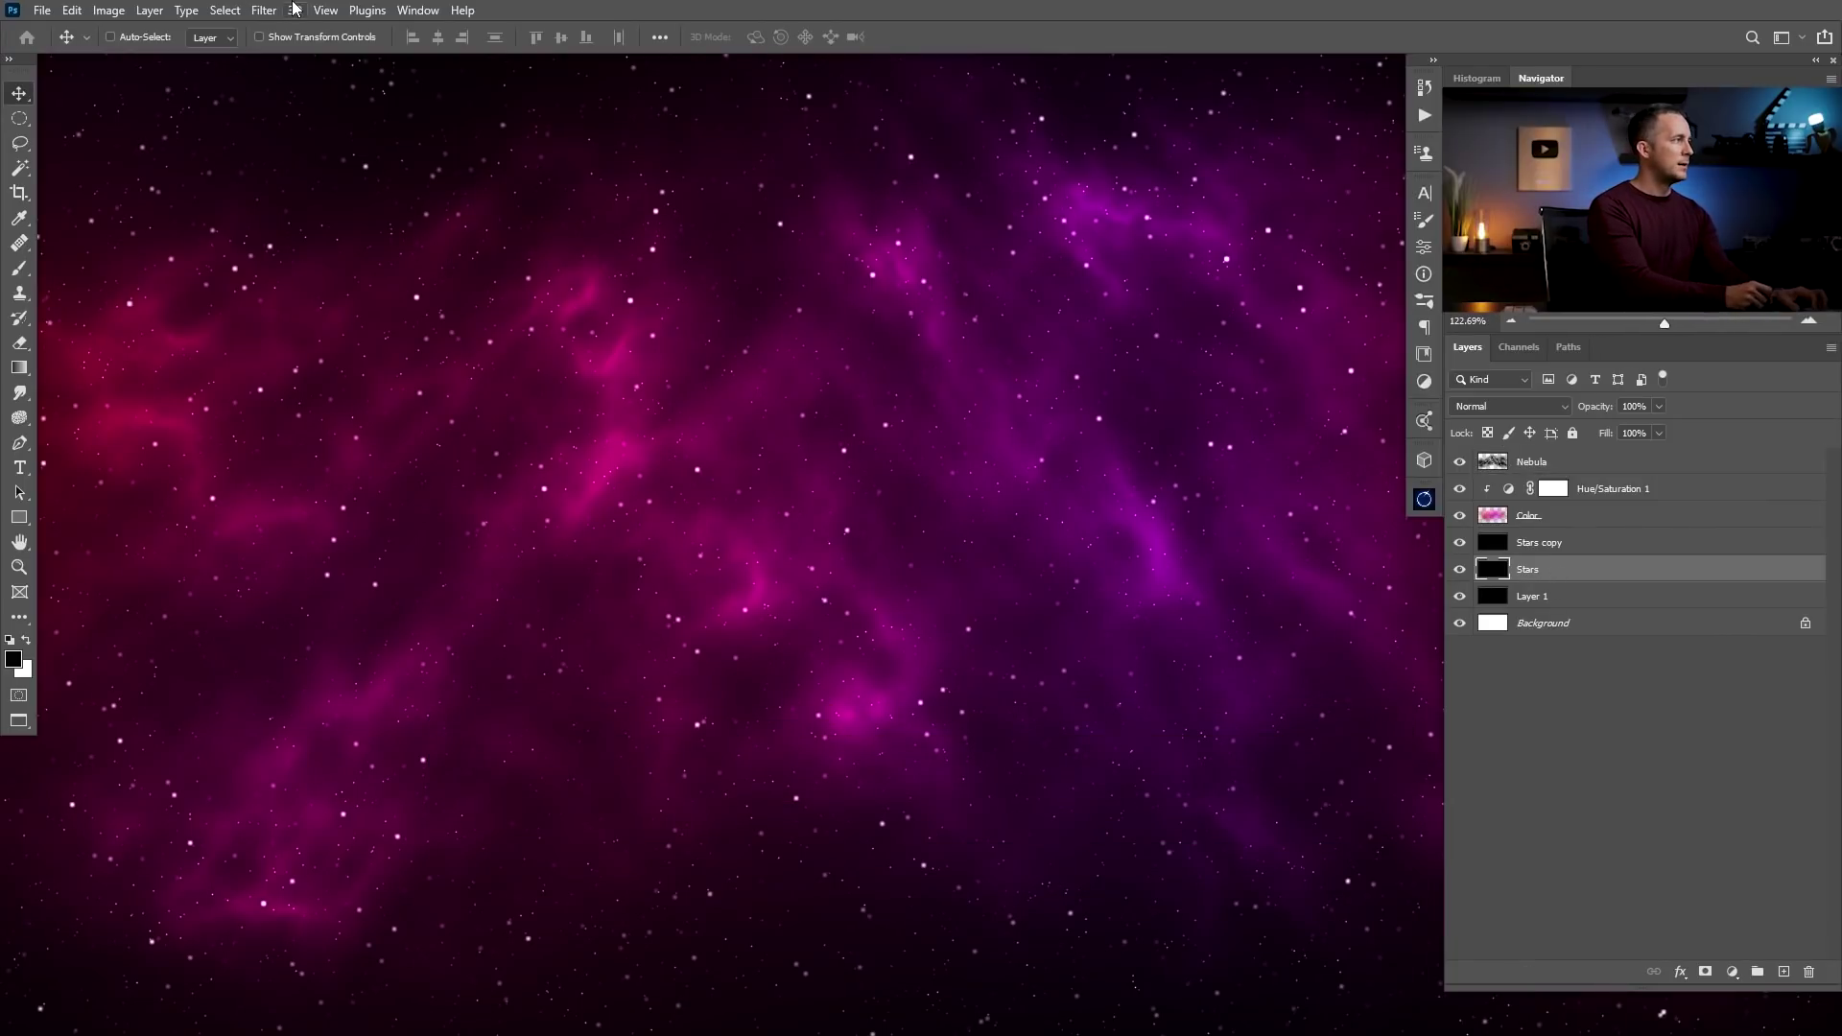
click(263, 10)
mouse_move(346, 246)
click(546, 317)
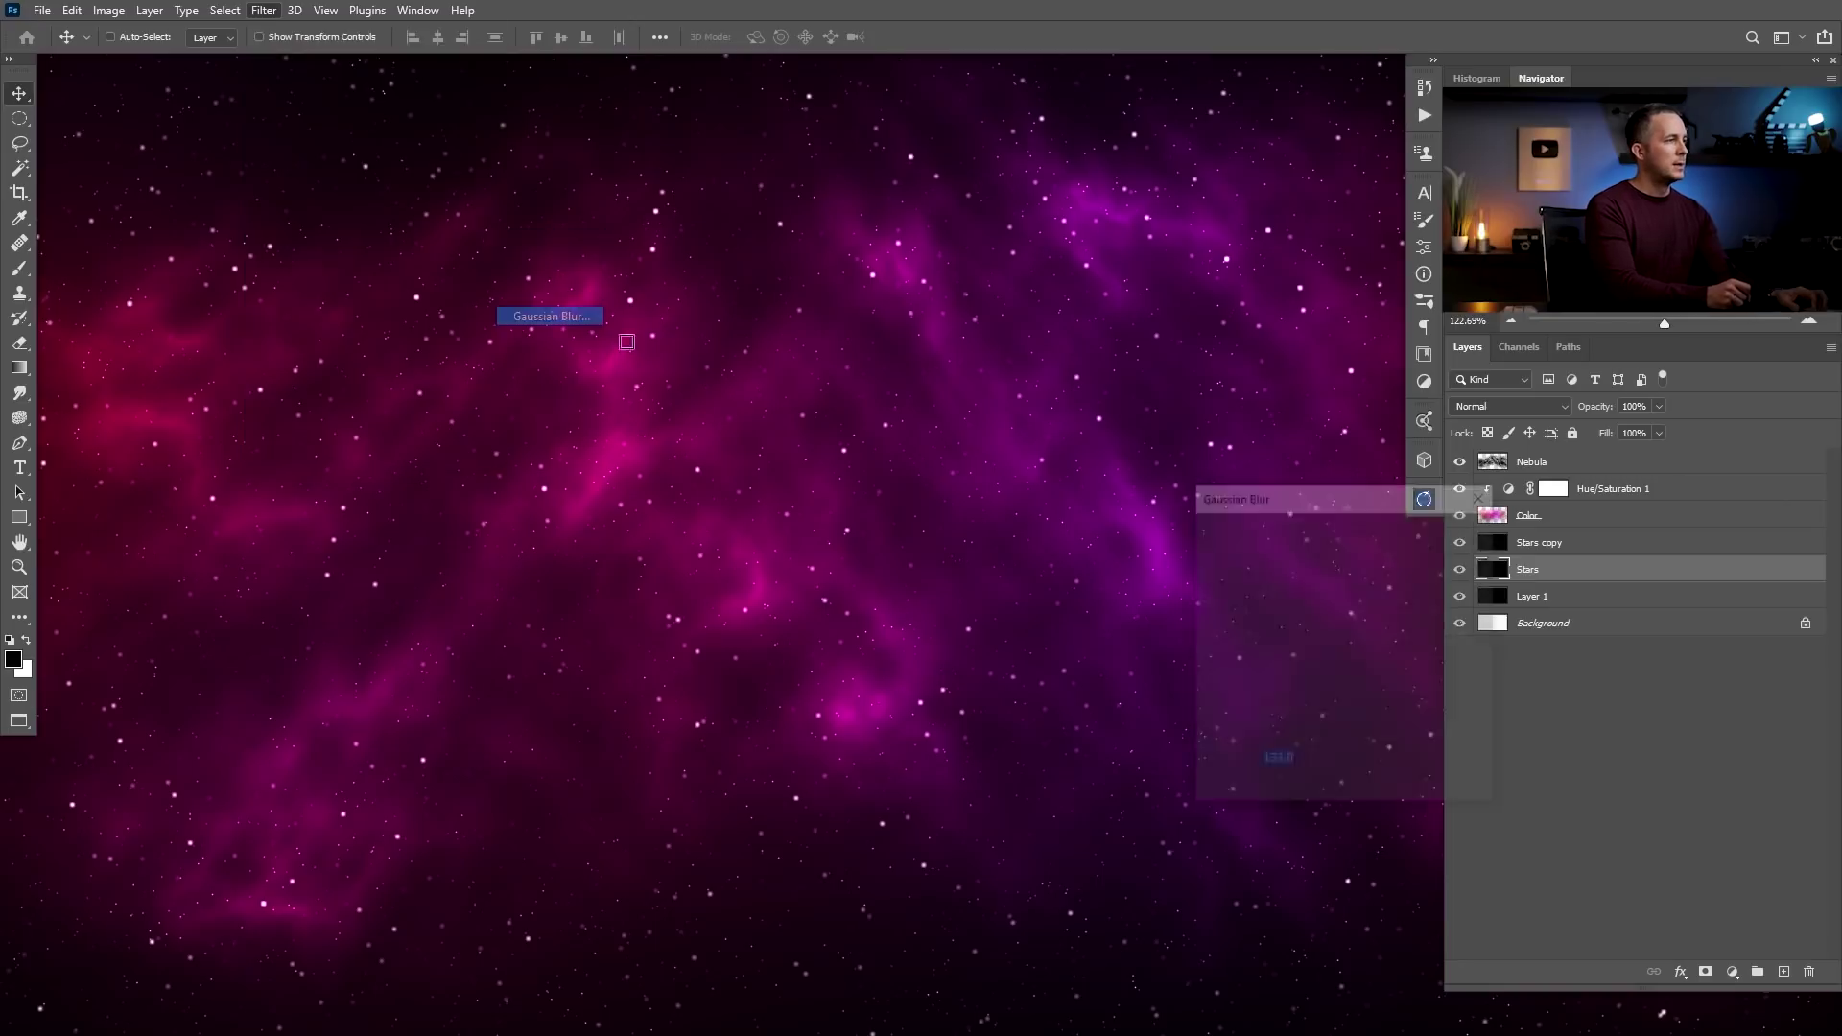
click(1212, 788)
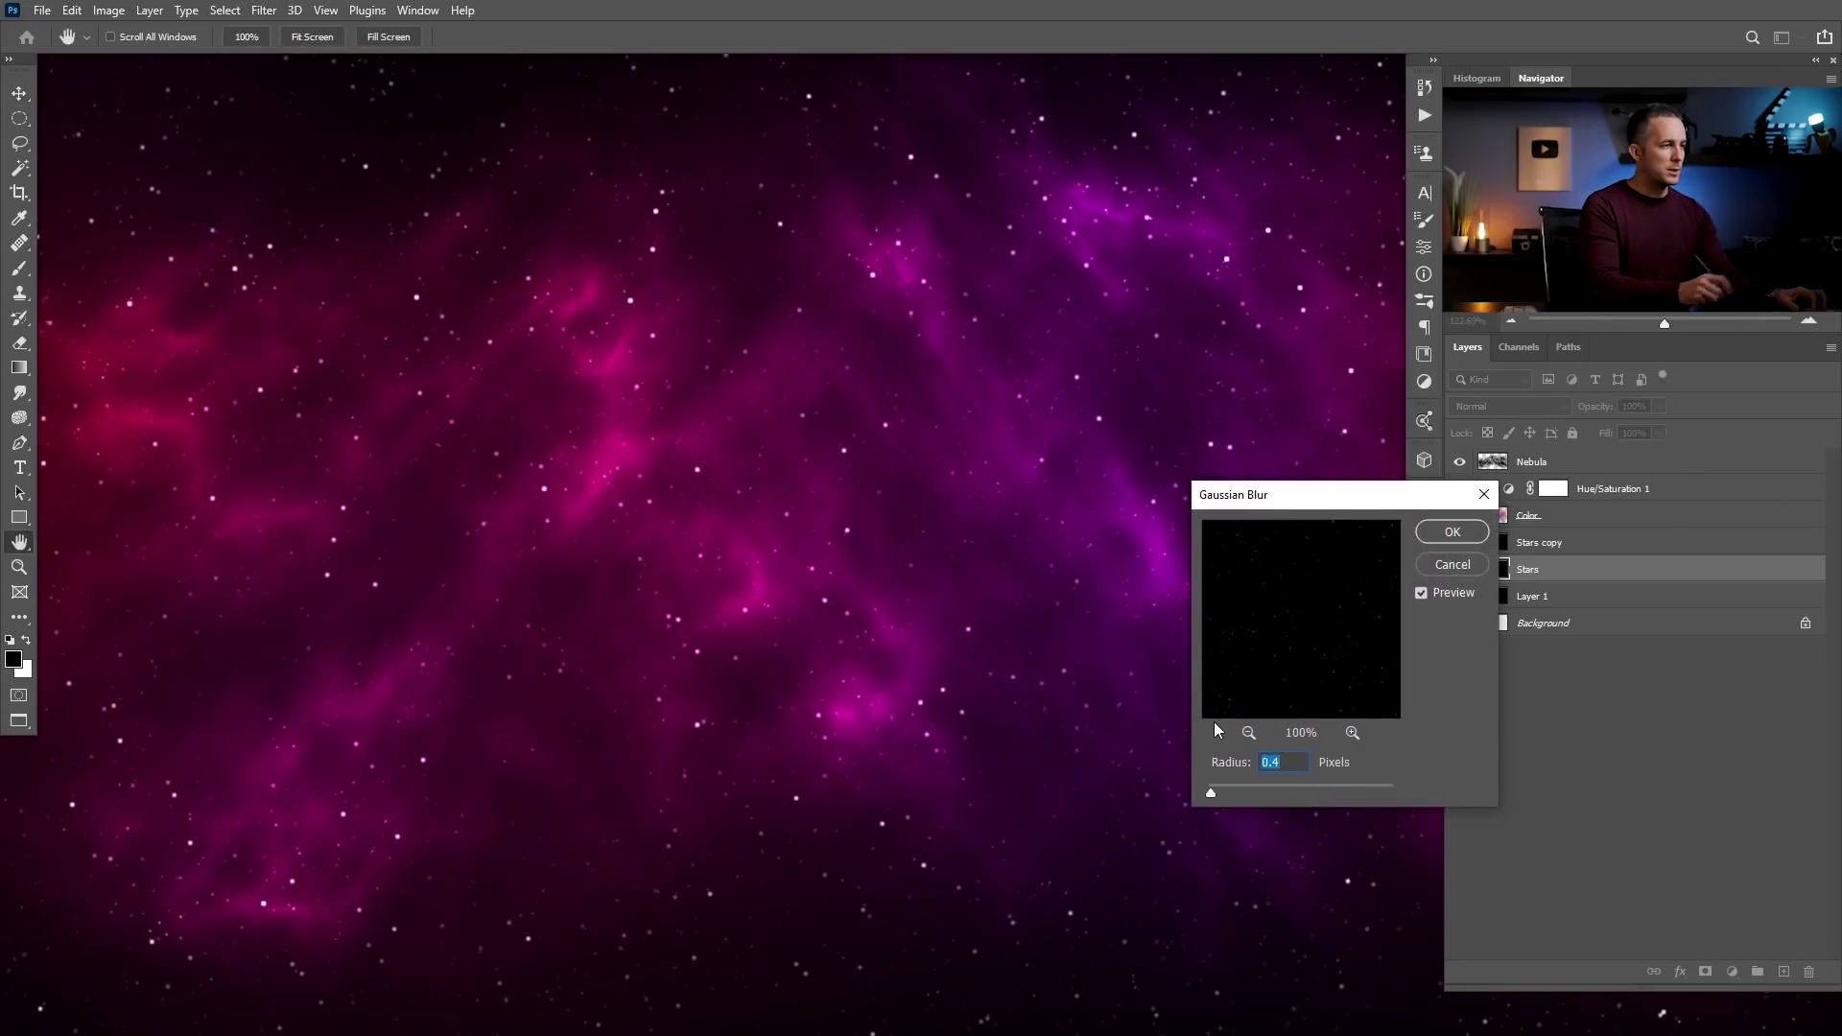
click(1463, 536)
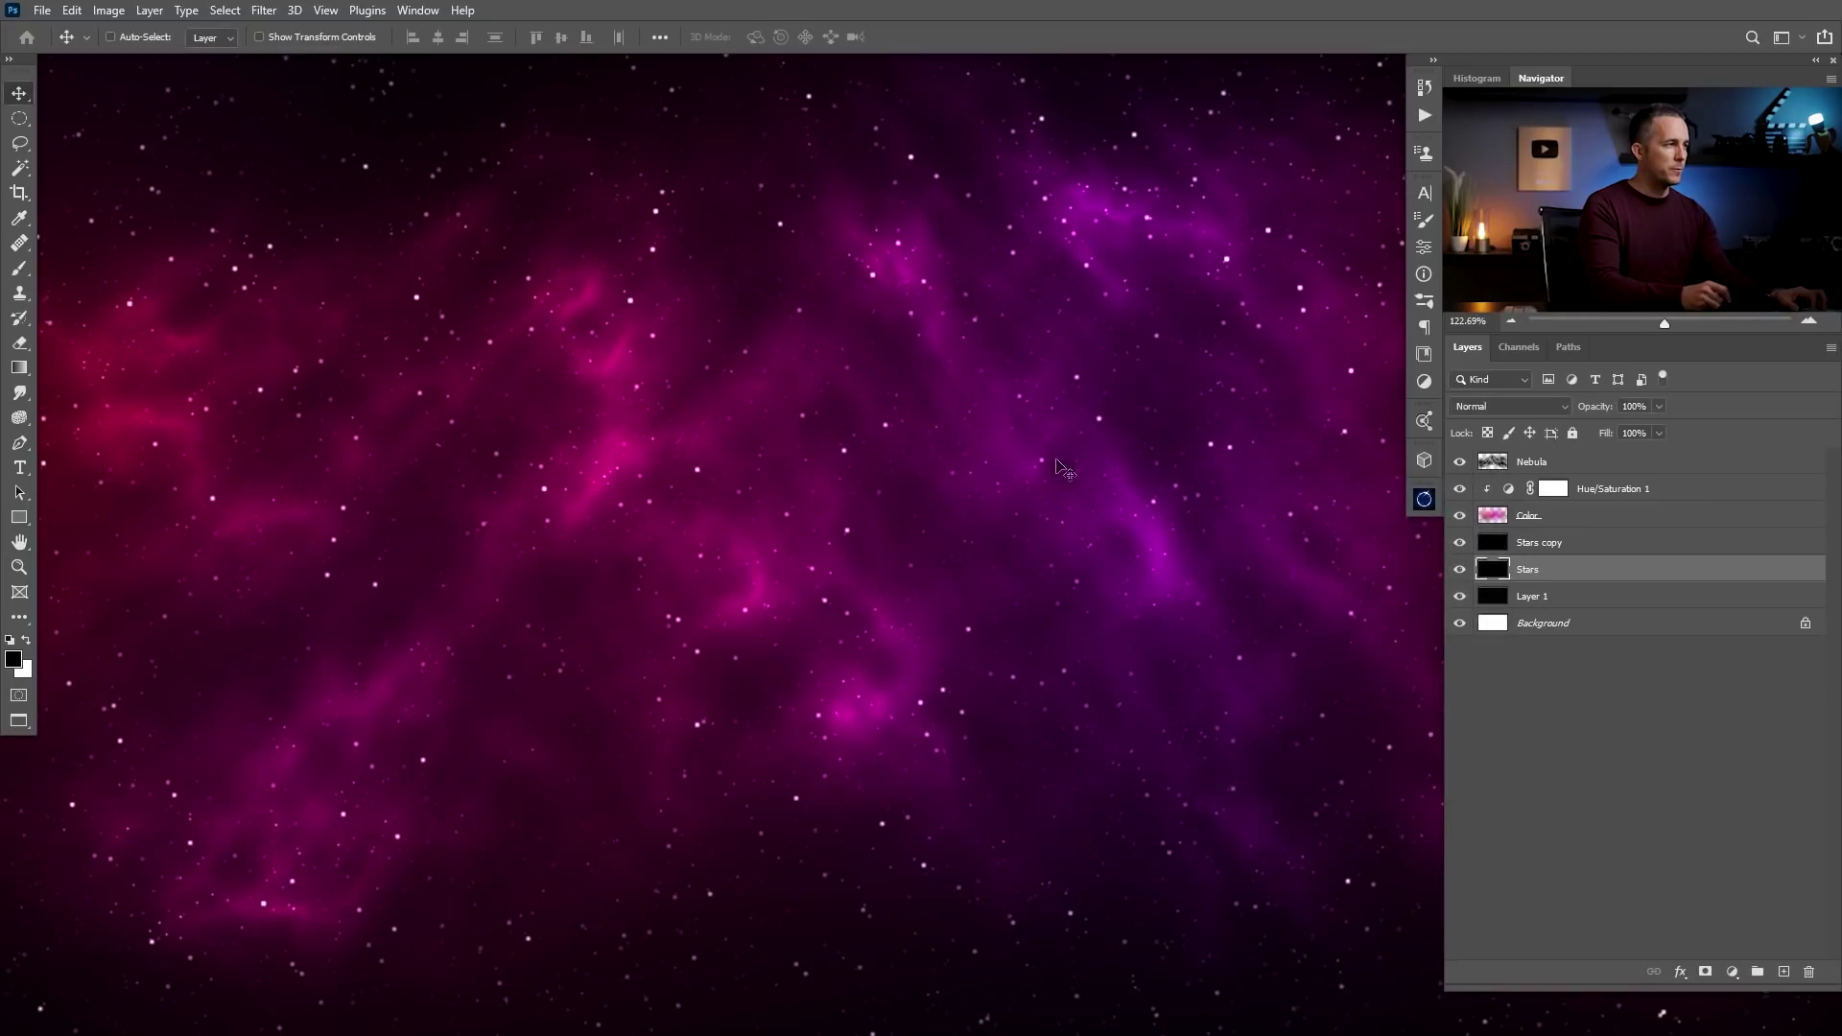
Apply a Gaussian Blur of 1.1 pixels to the Stars copy layer and set its opacity to 84%
click(1533, 543)
key(ctrl+alt+f)
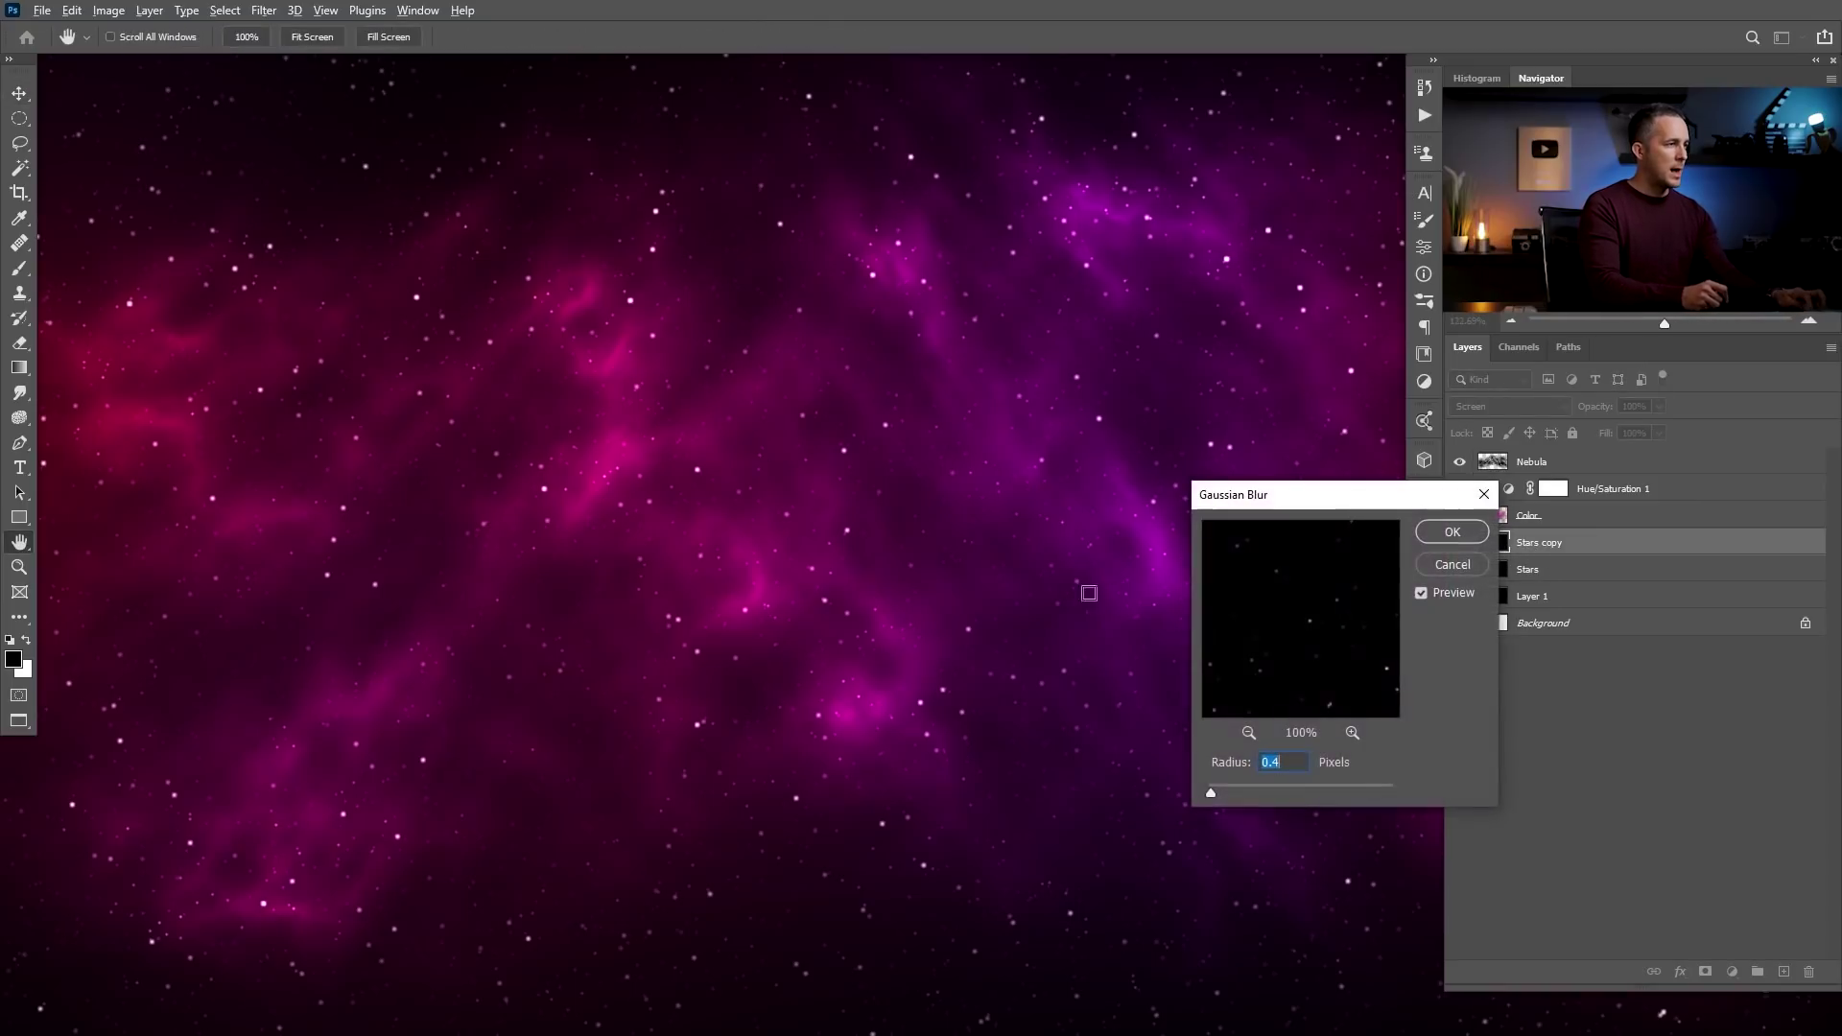
key(Up)
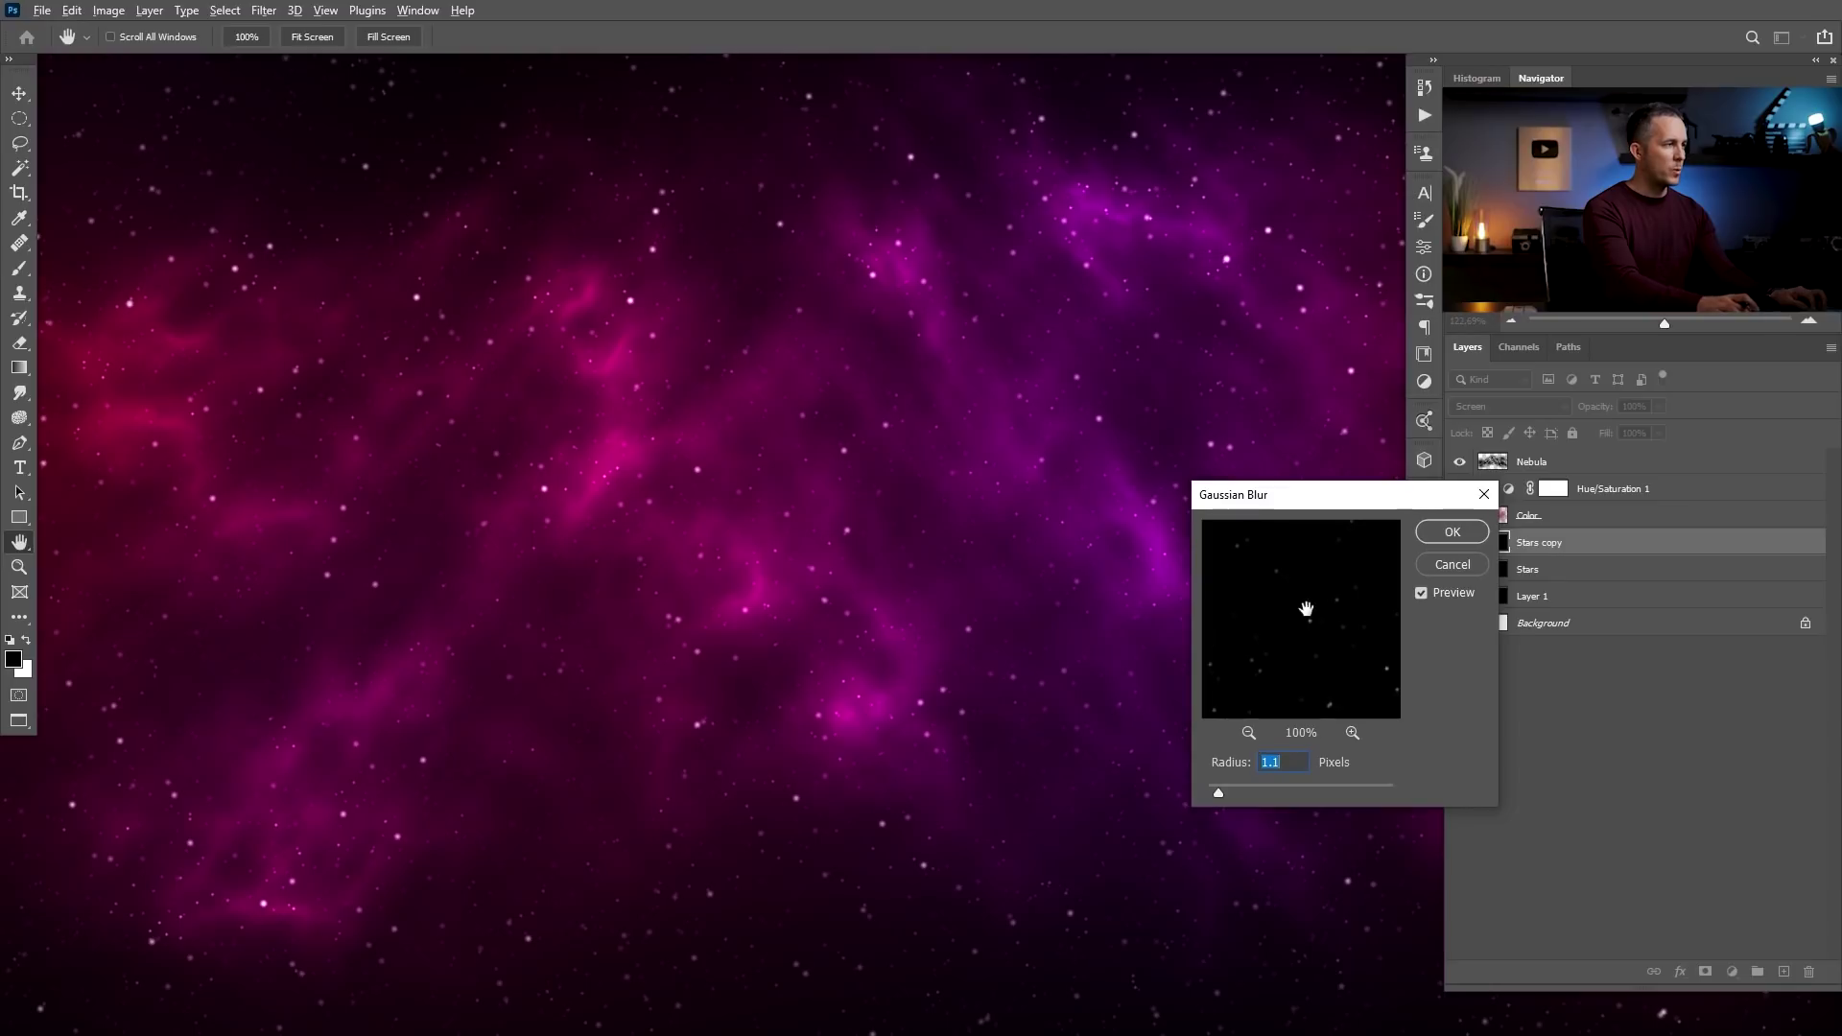
key(Return)
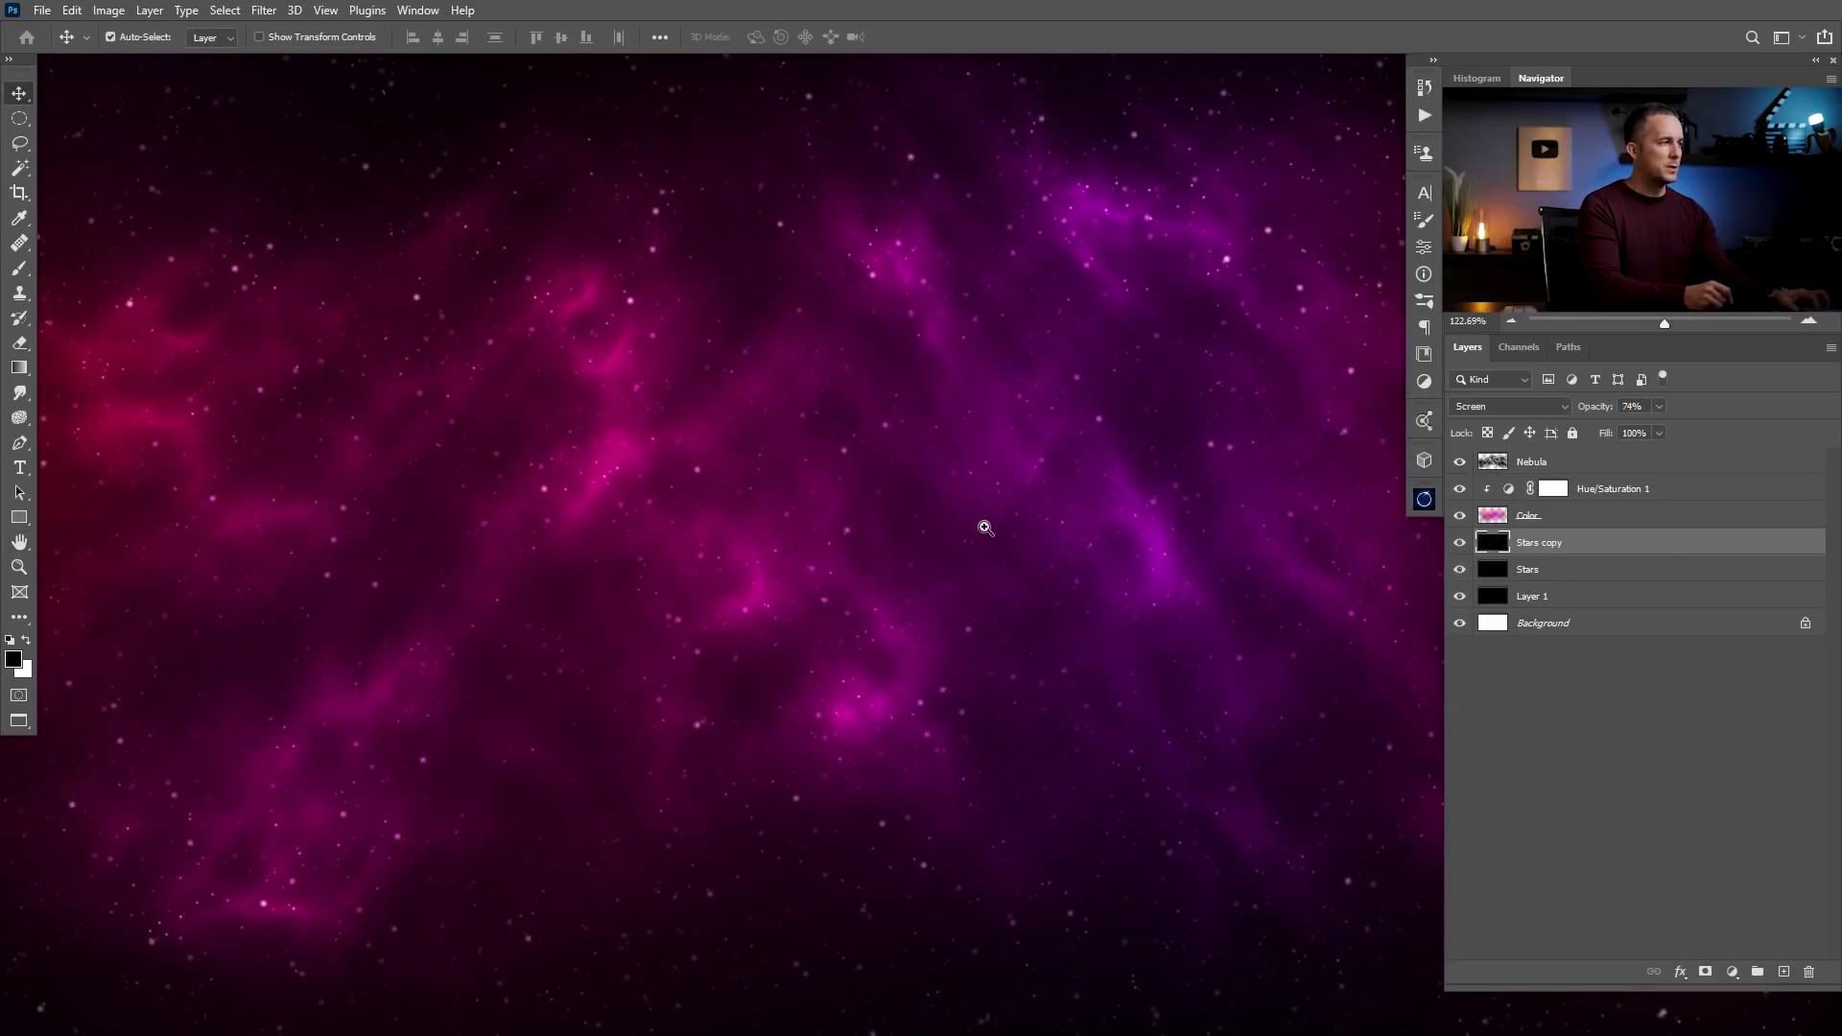
scroll(957, 563, down, 5)
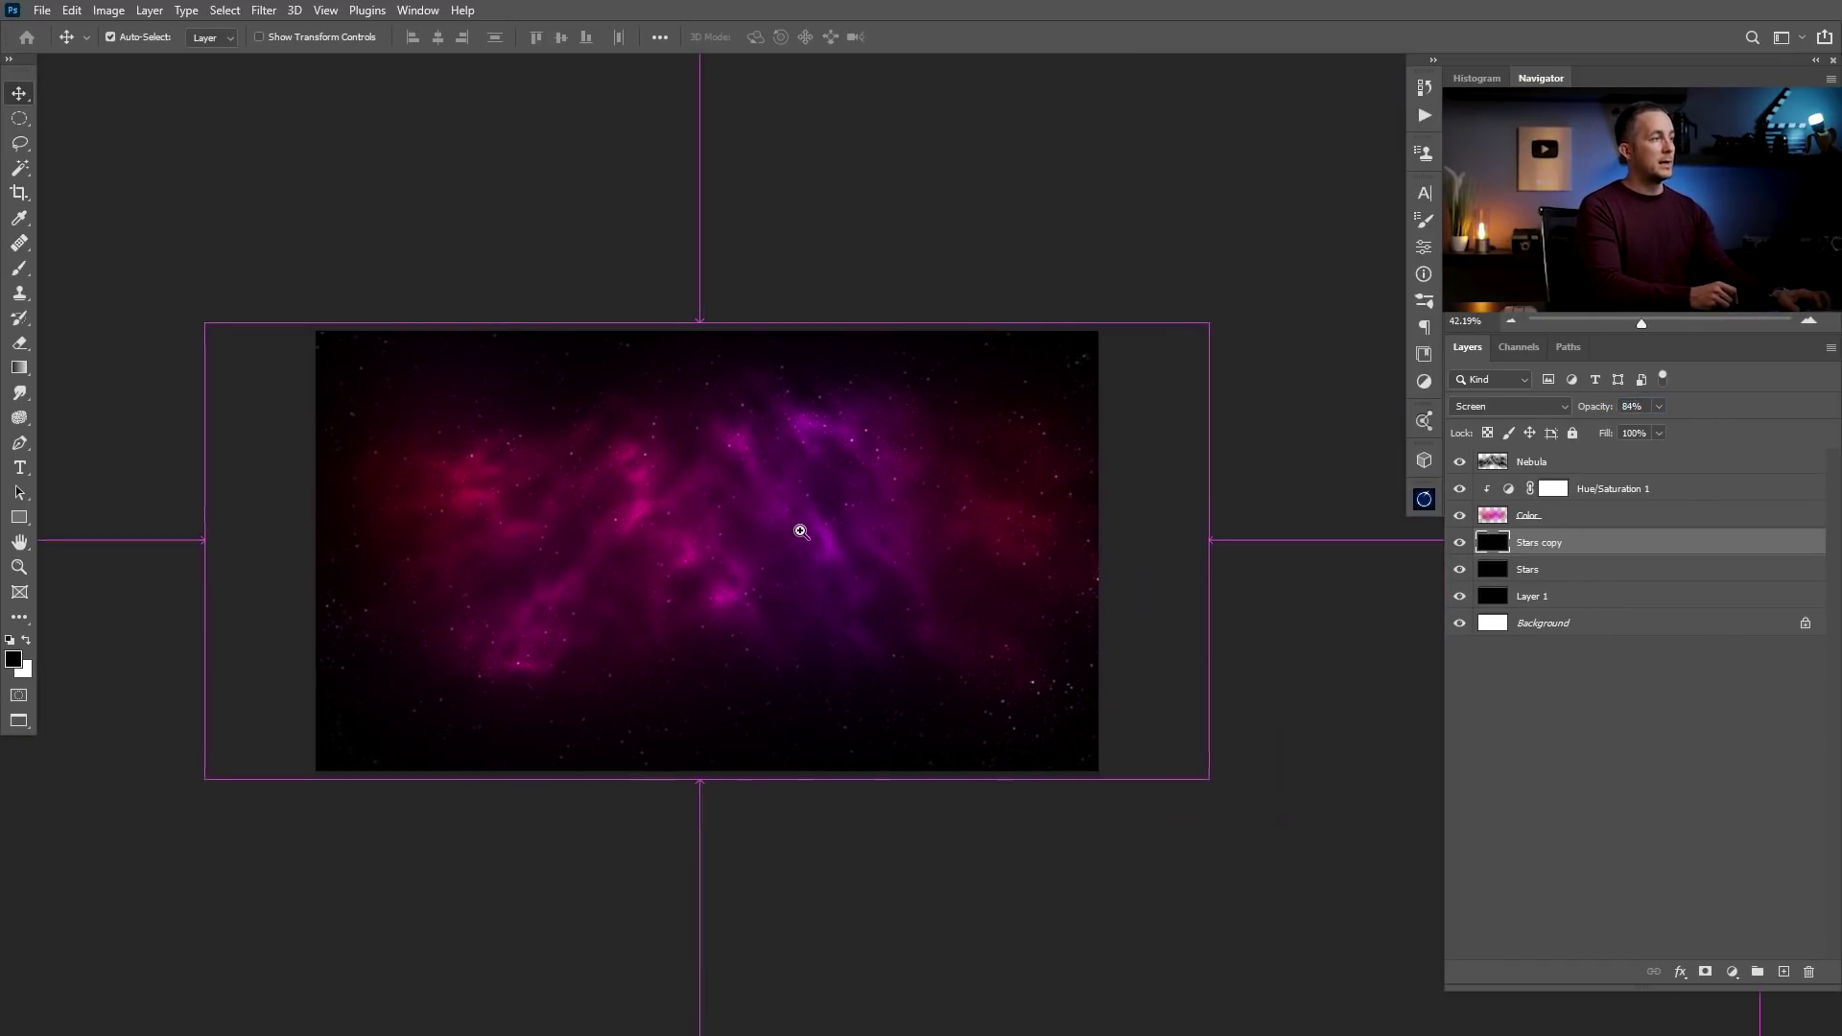
scroll(798, 527, up, 1)
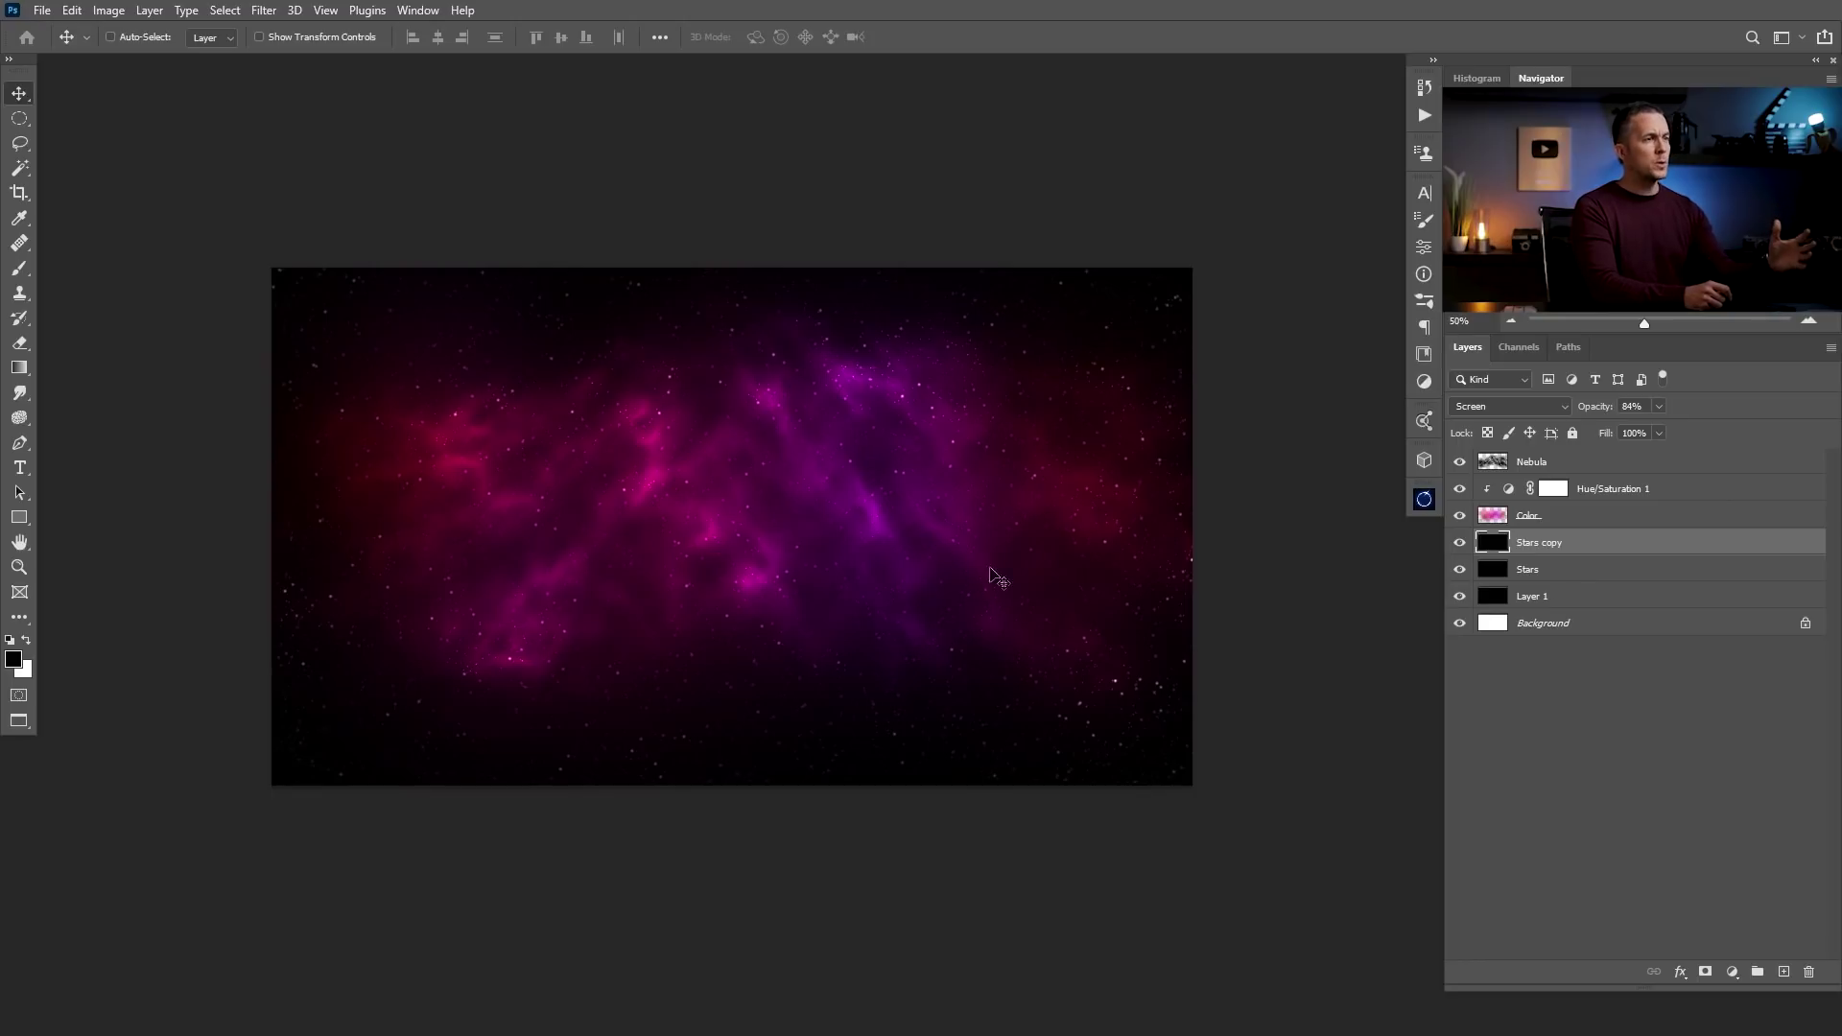
Duplicate the Nebula layer and distort the copy with the Twirl filter at an angle of 917°
click(1543, 465)
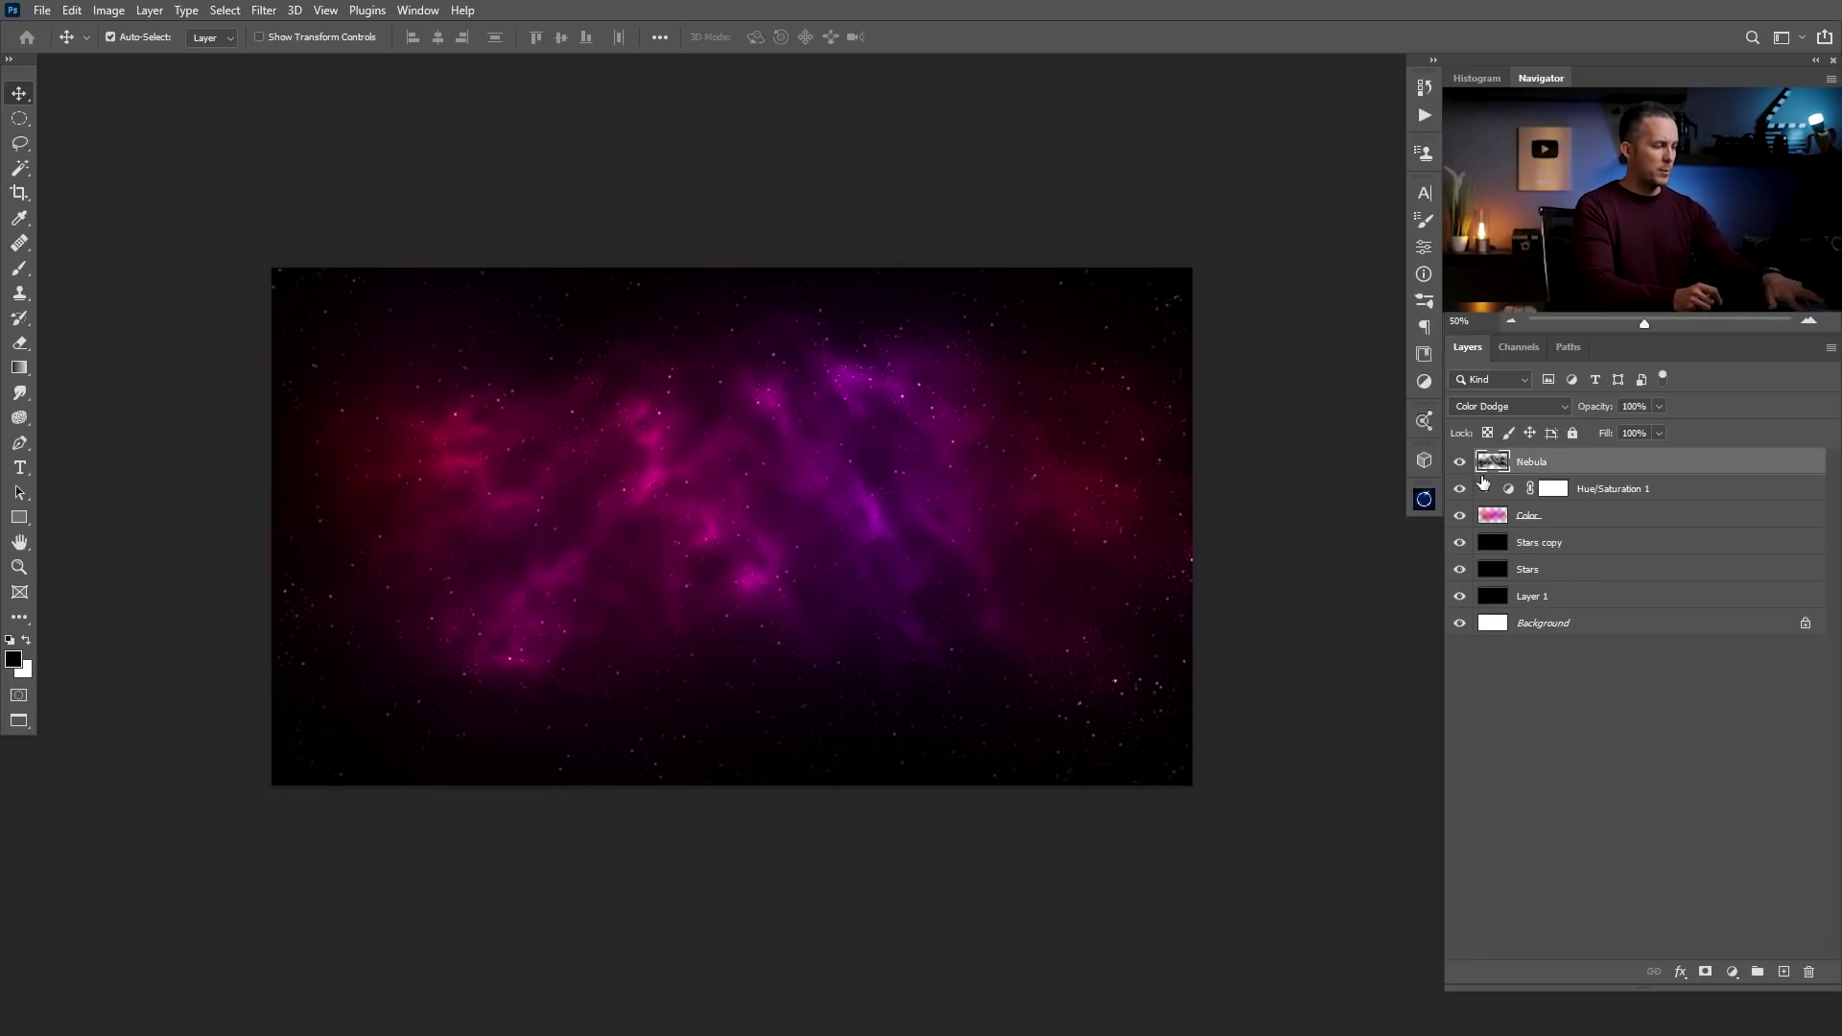
key(ctrl+j)
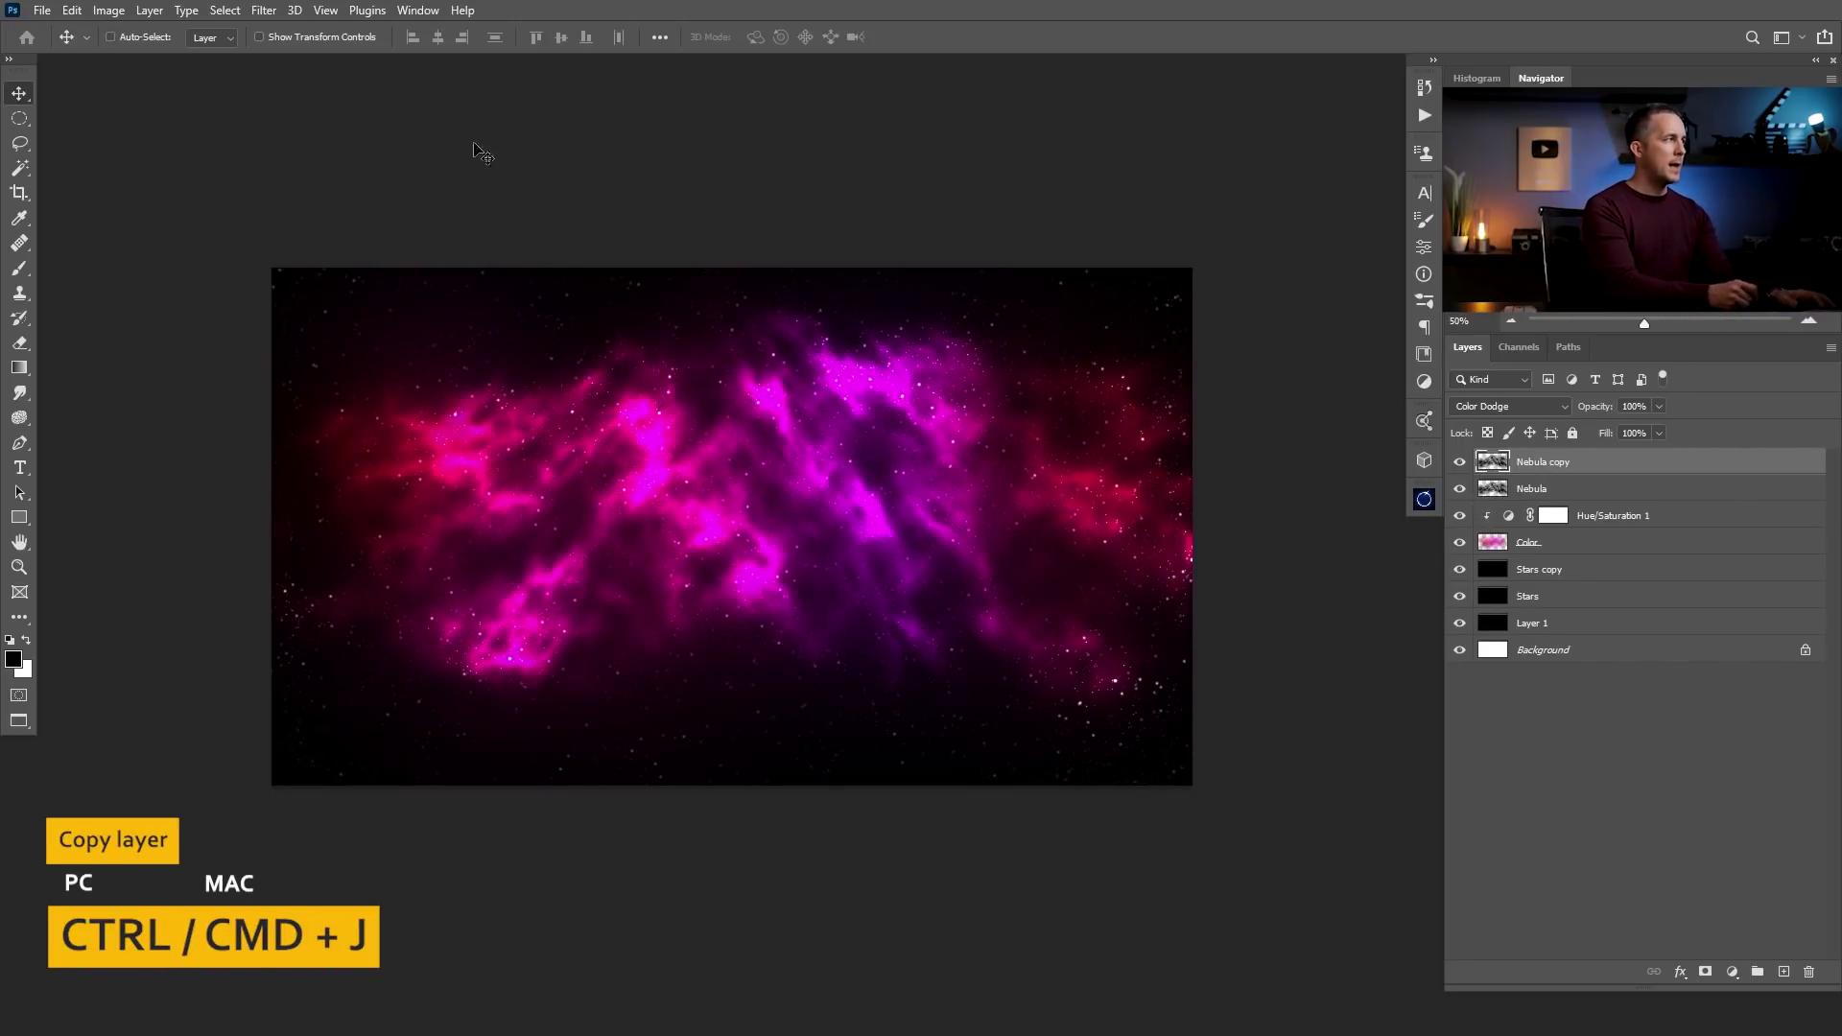
click(266, 11)
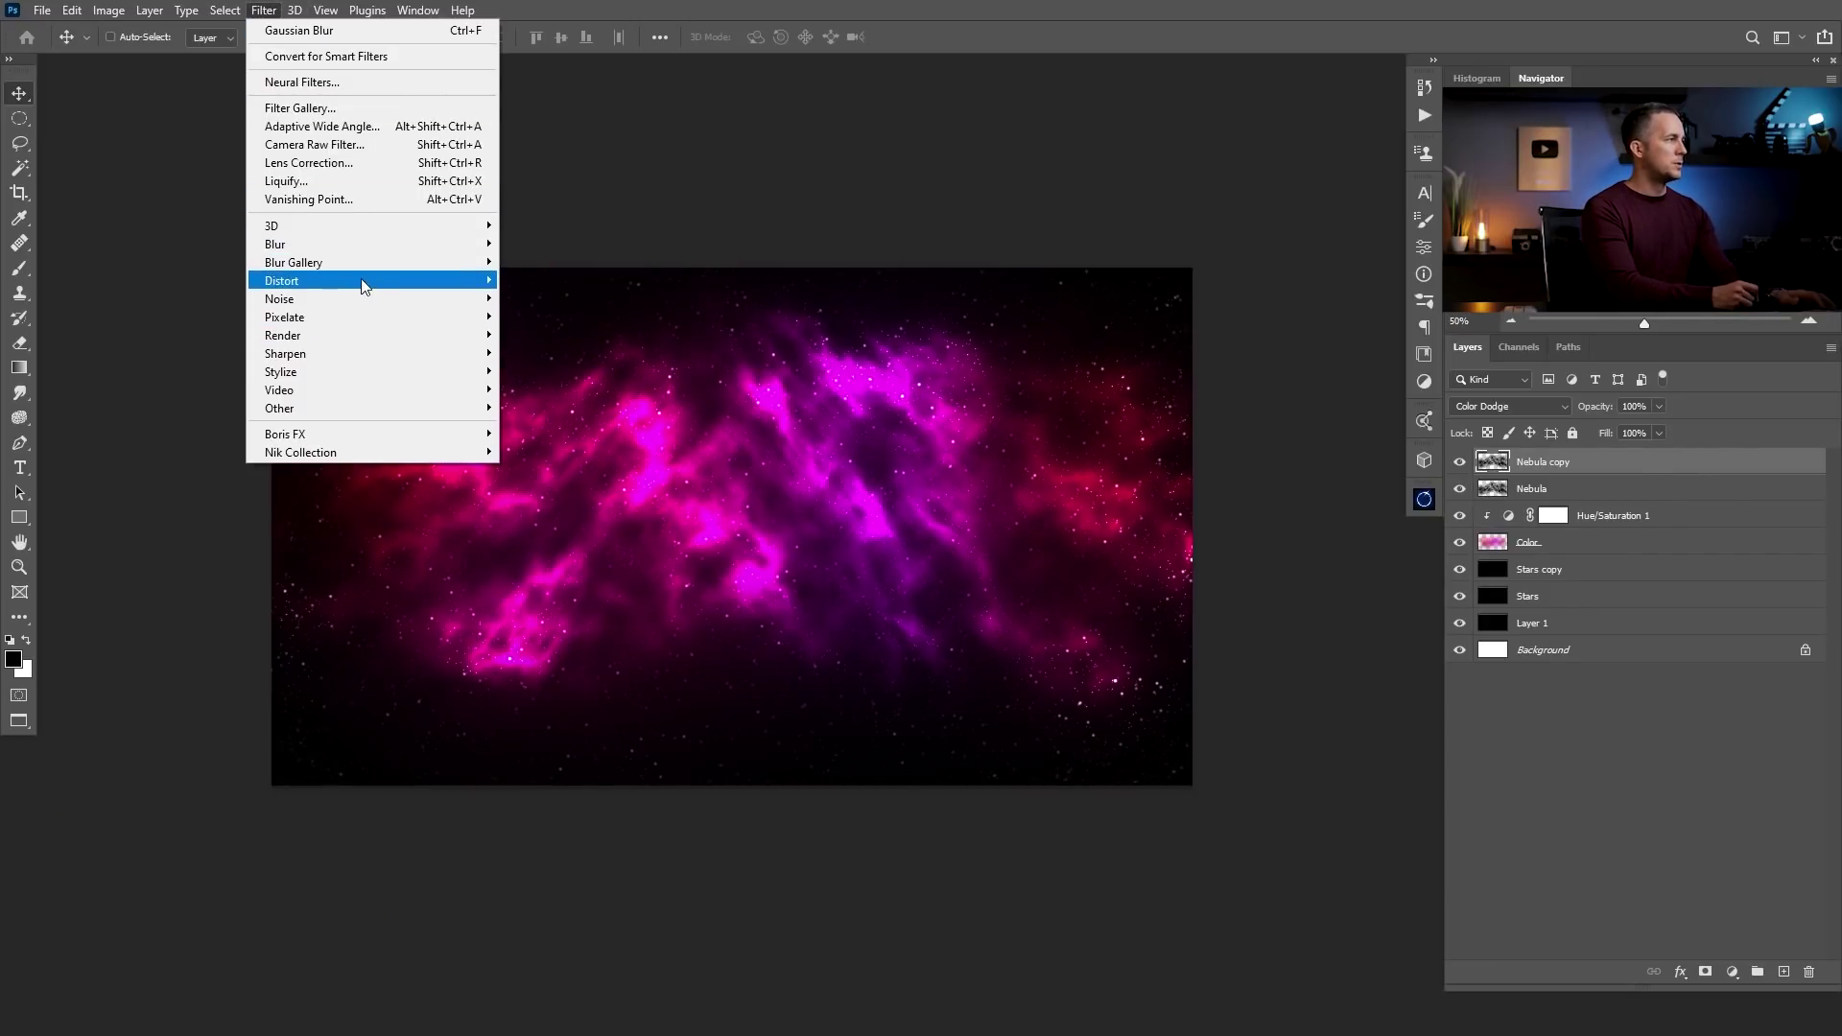
mouse_move(414, 283)
click(564, 396)
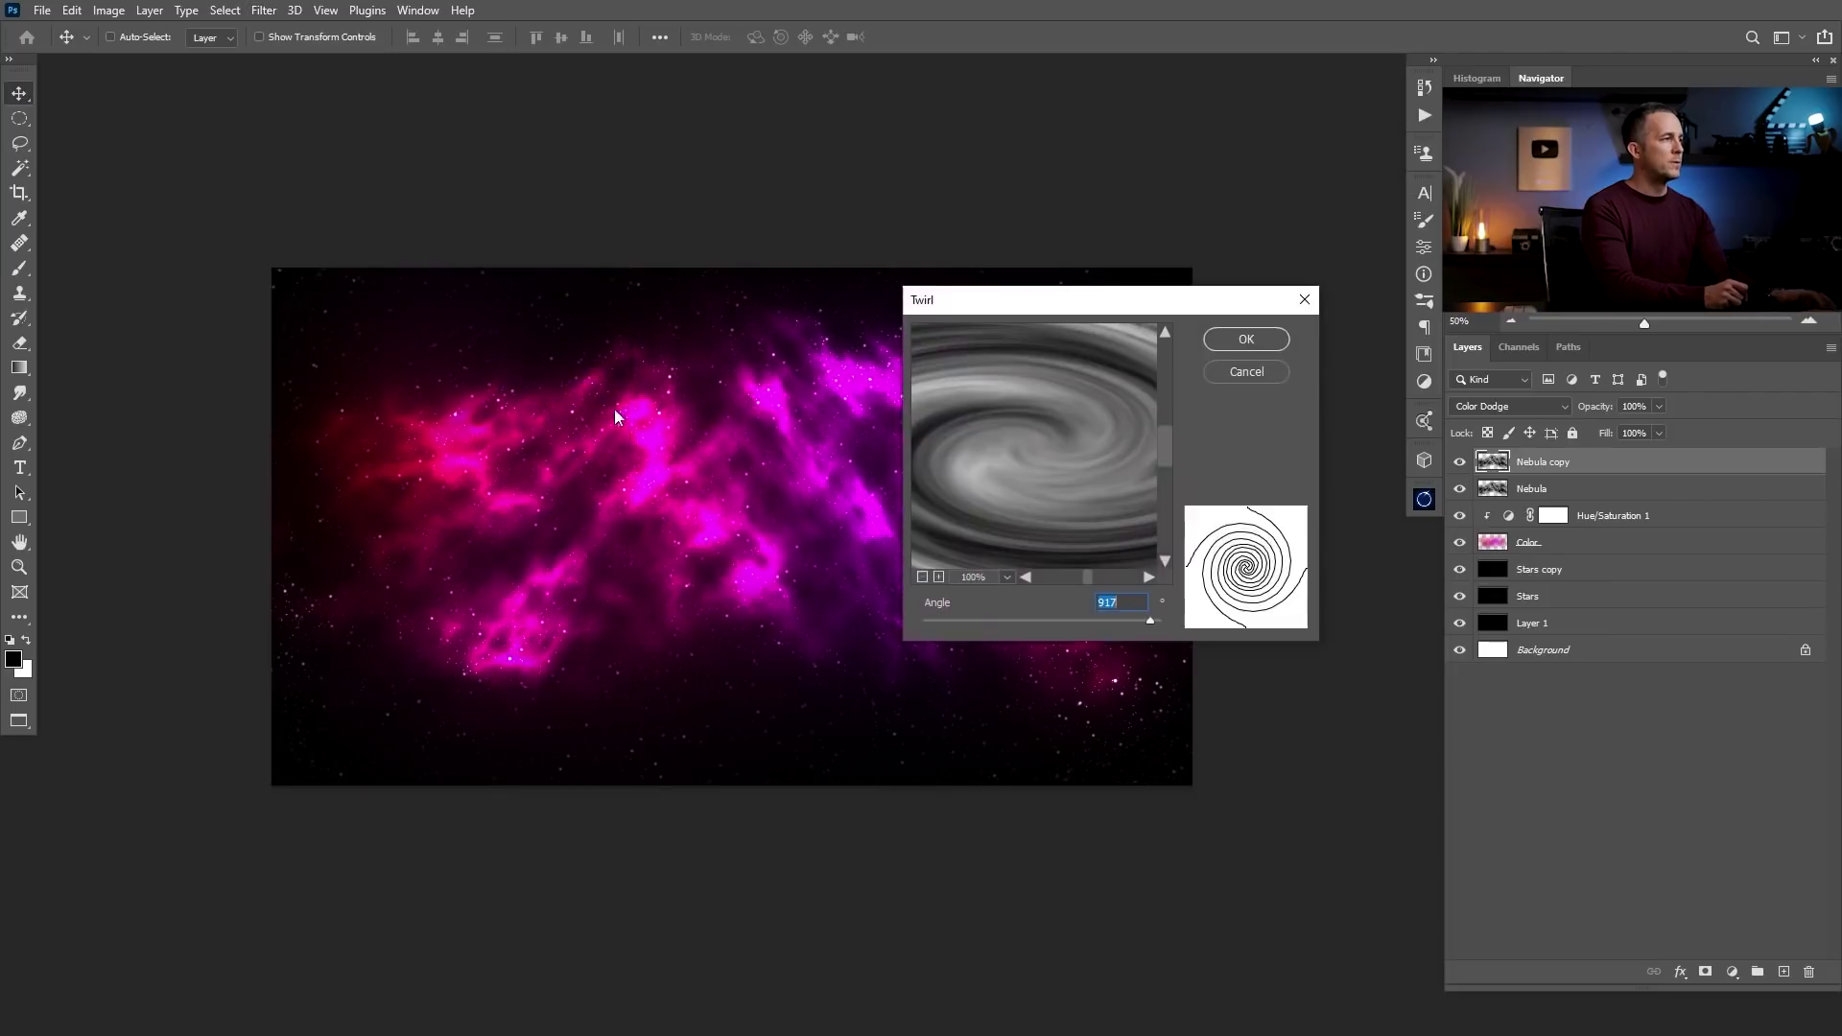
click(1244, 343)
drag(747, 540, 773, 570)
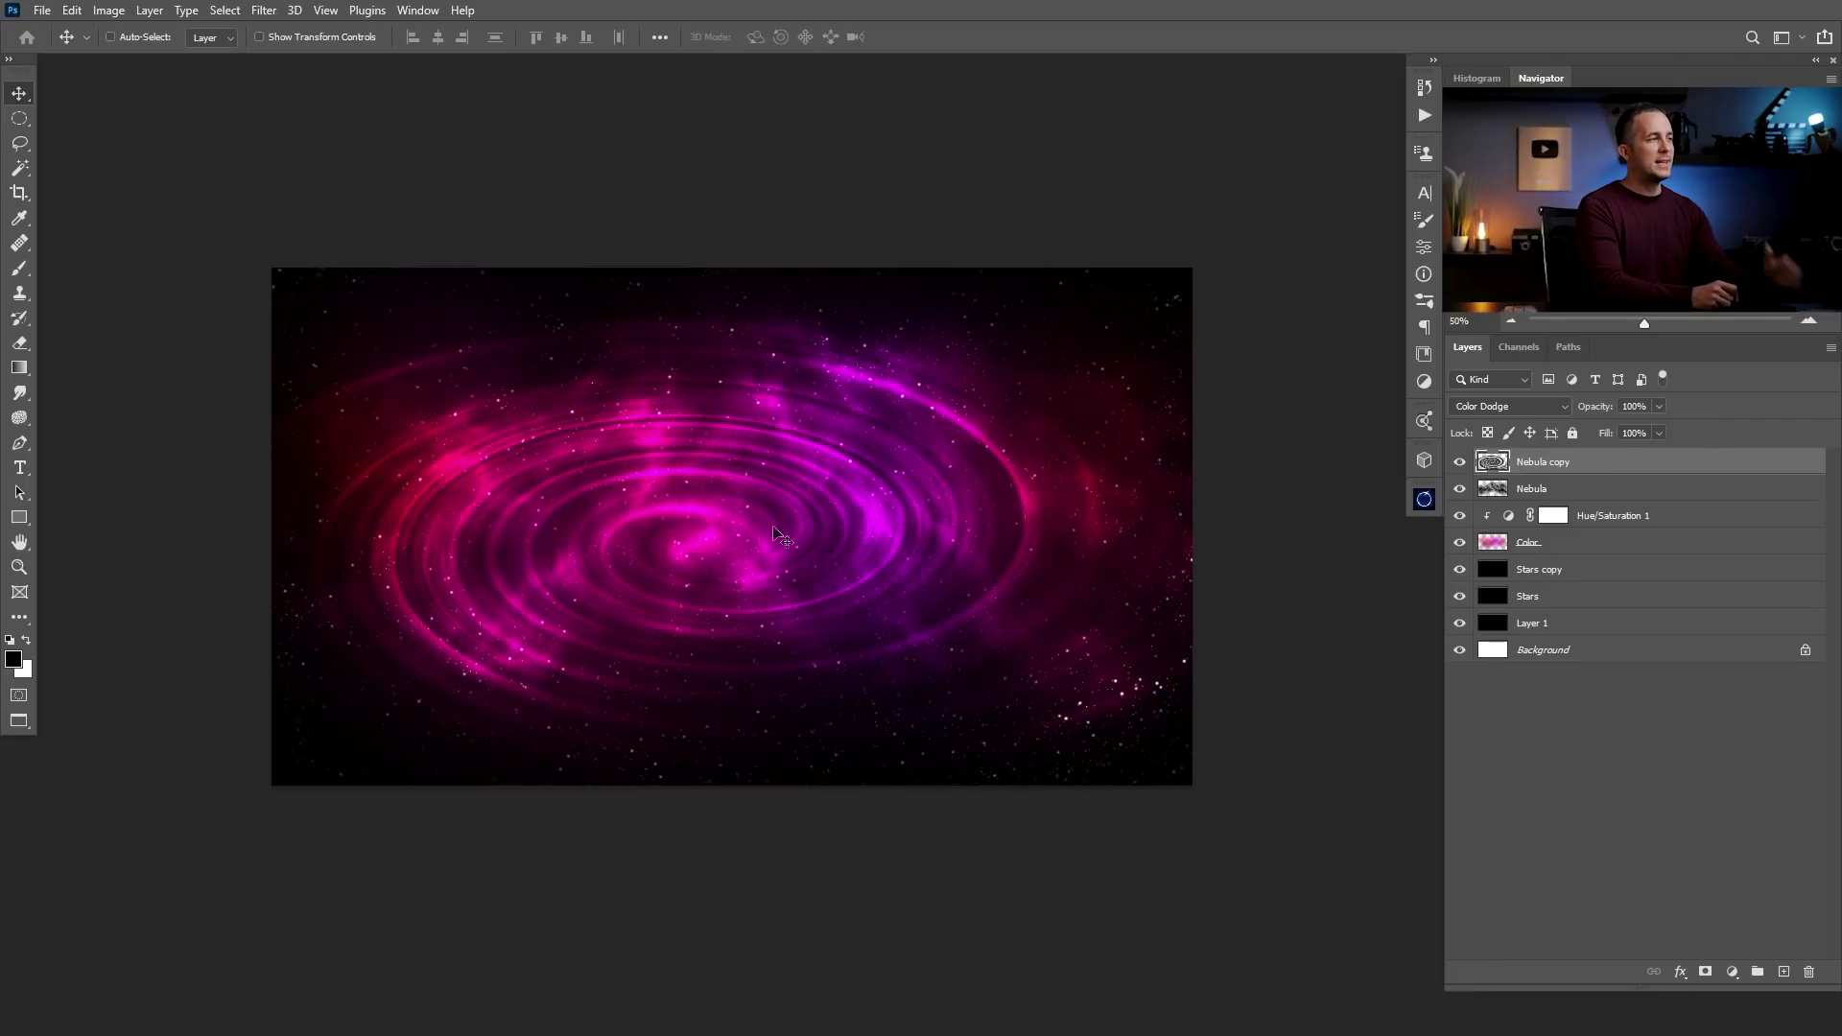
Distort the Nebula copy layer with the Polar Coordinates filter set to Rectangular to Polar
click(257, 14)
mouse_move(440, 282)
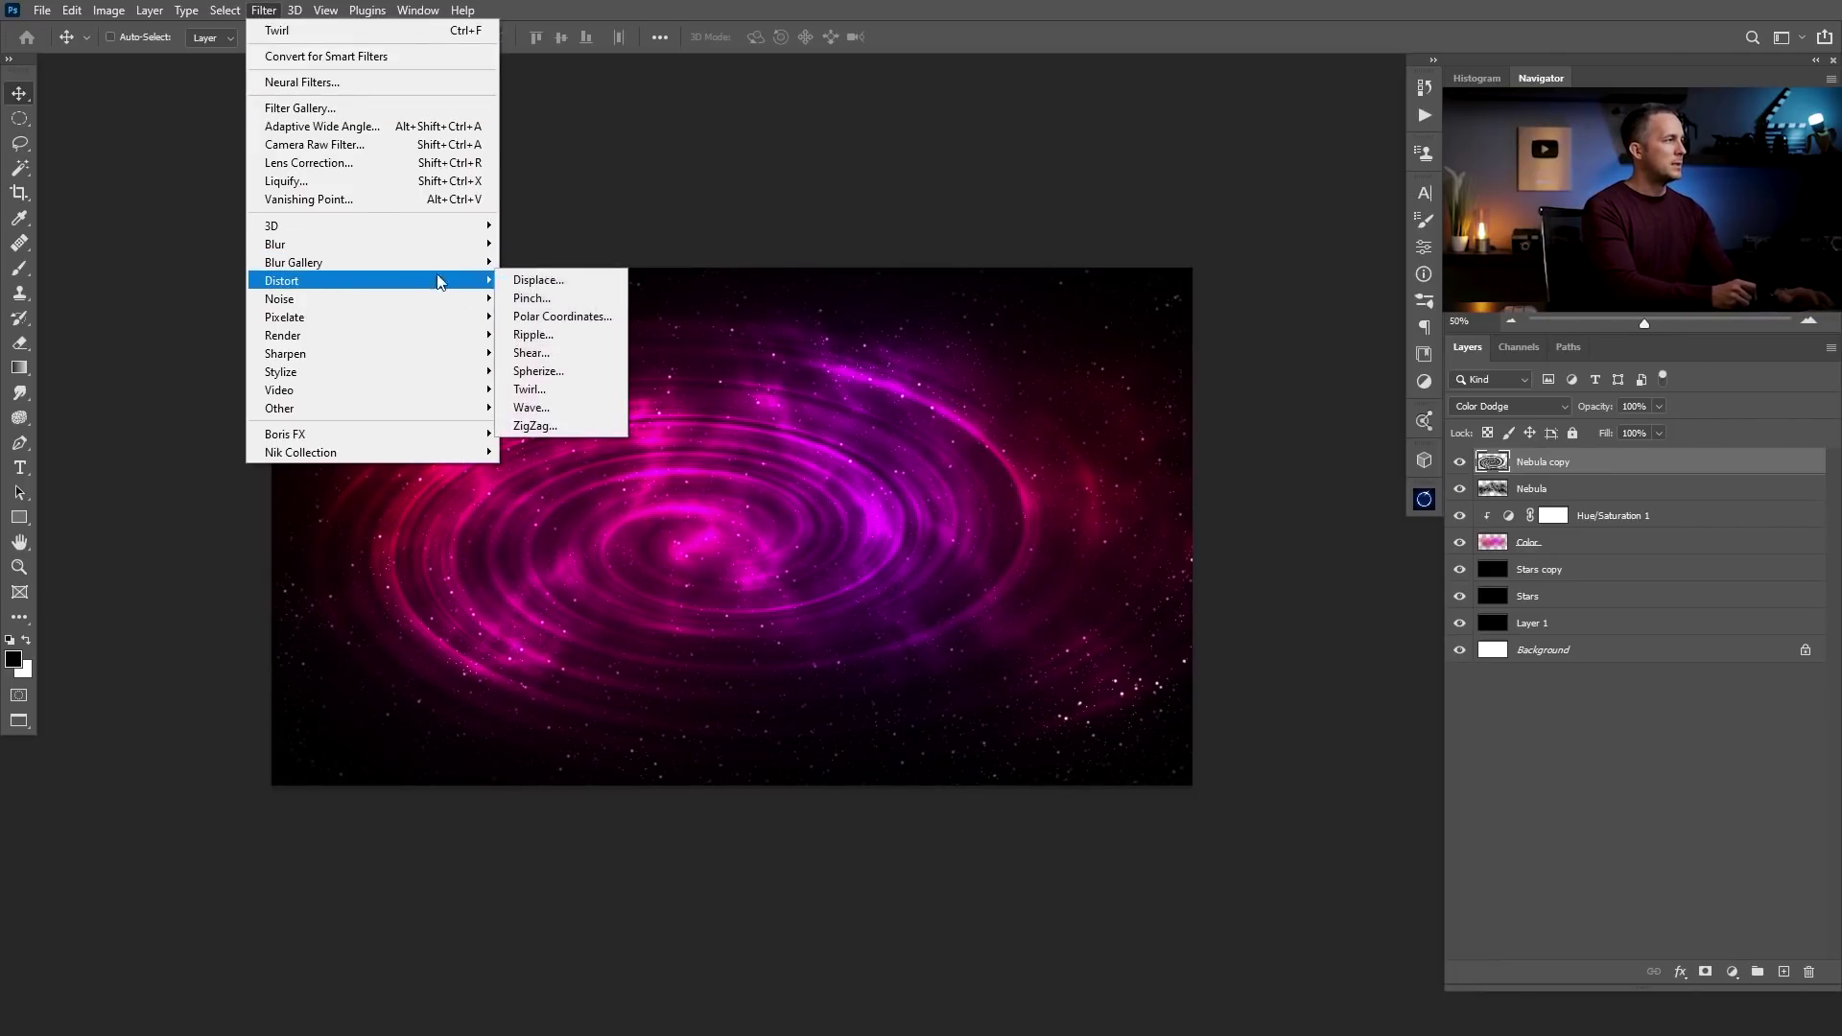
click(576, 317)
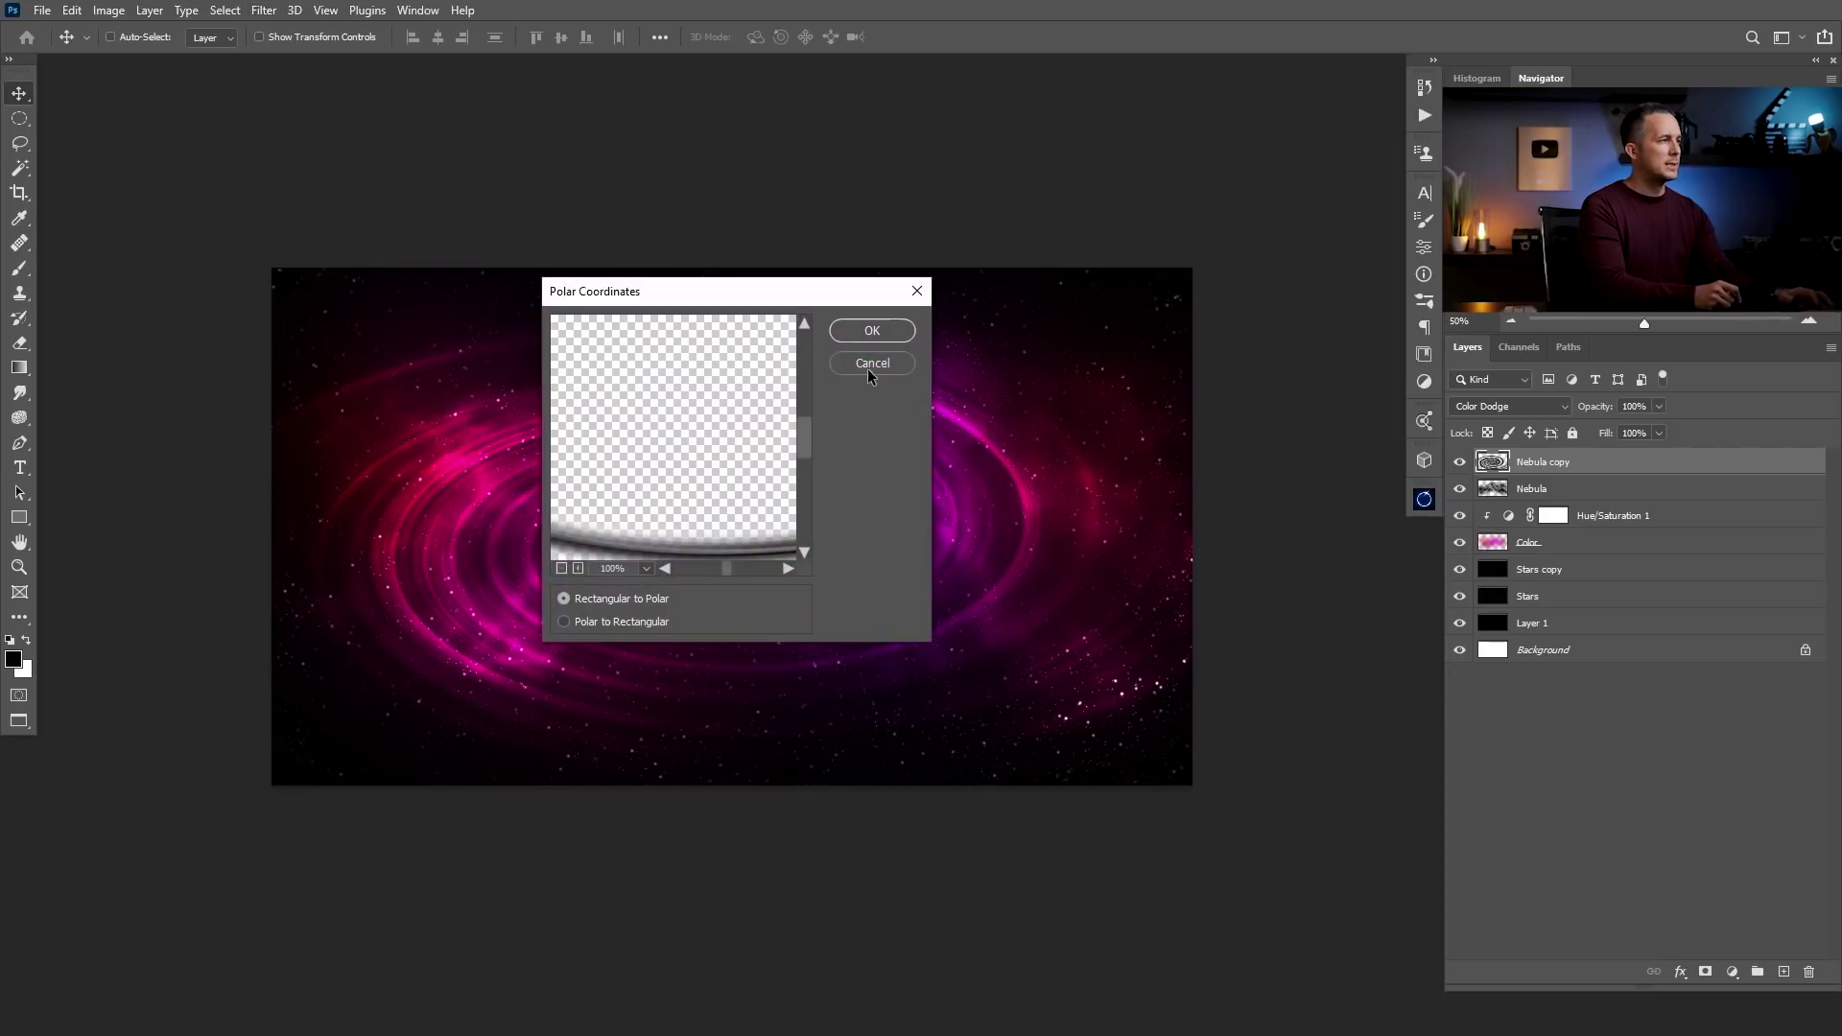
click(870, 332)
drag(758, 583, 711, 592)
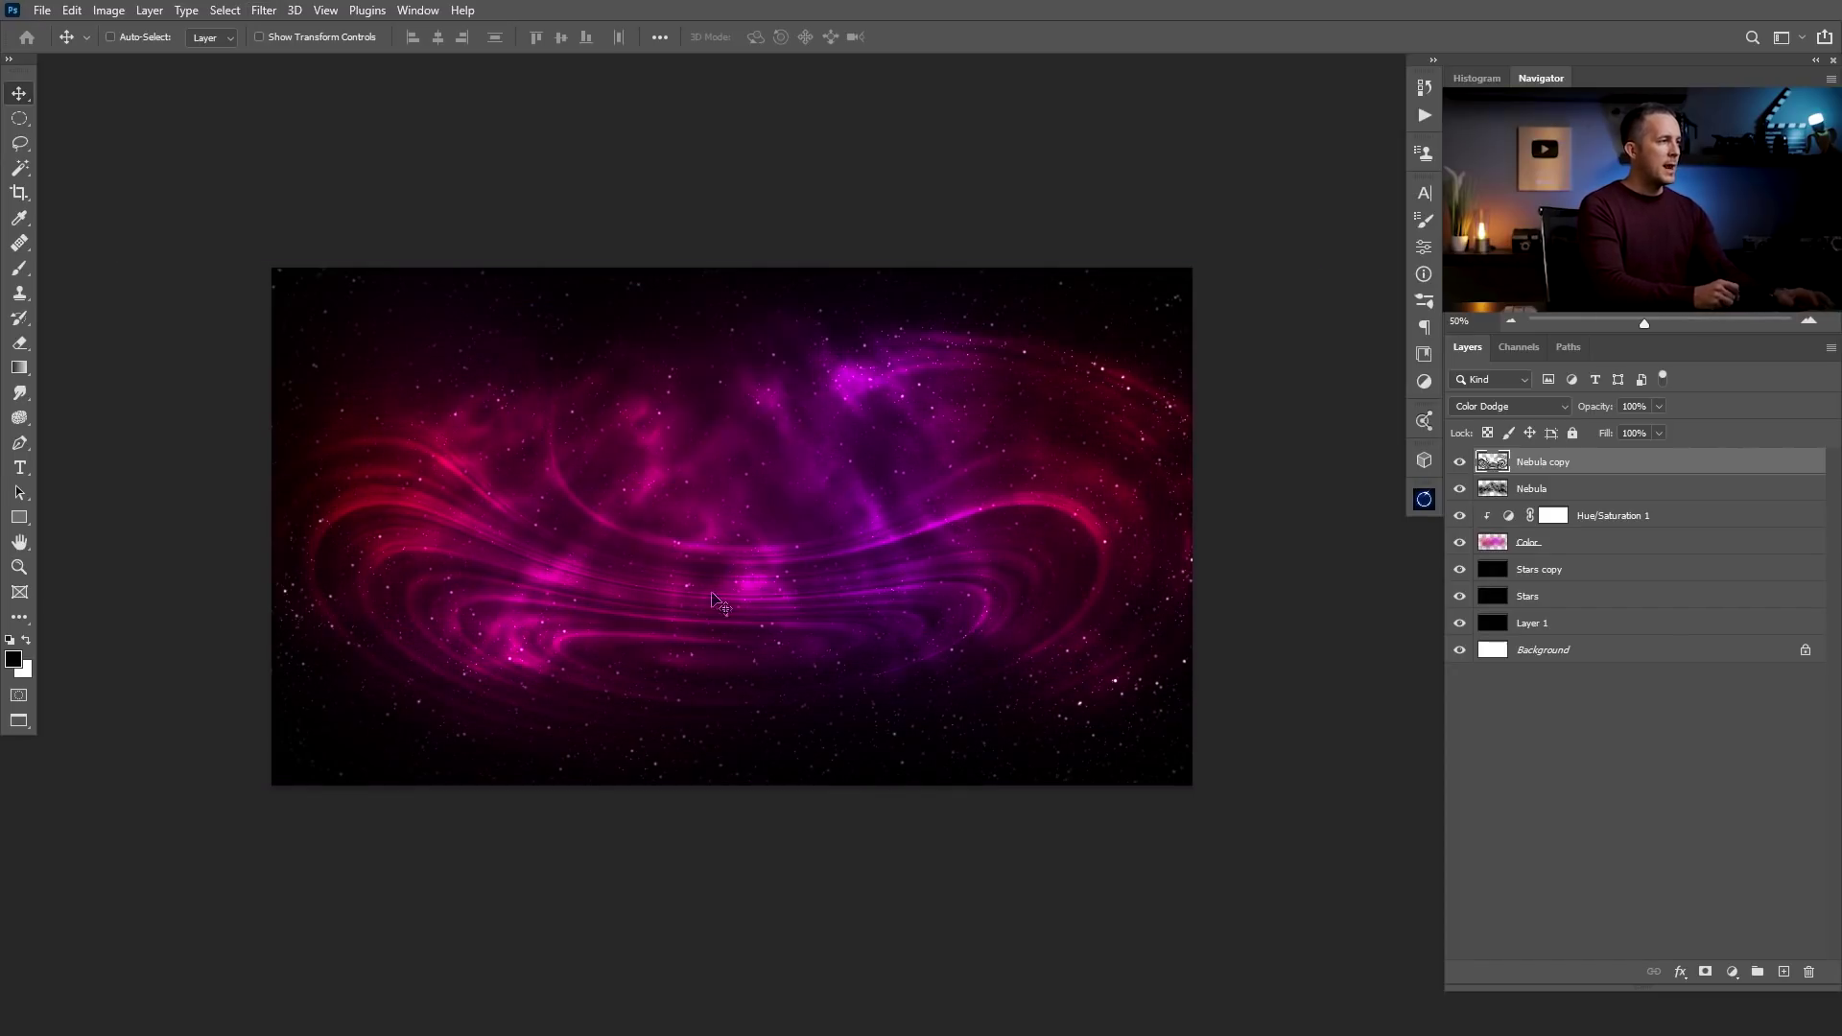
key(ctrl)
key(ctrl+alt+f)
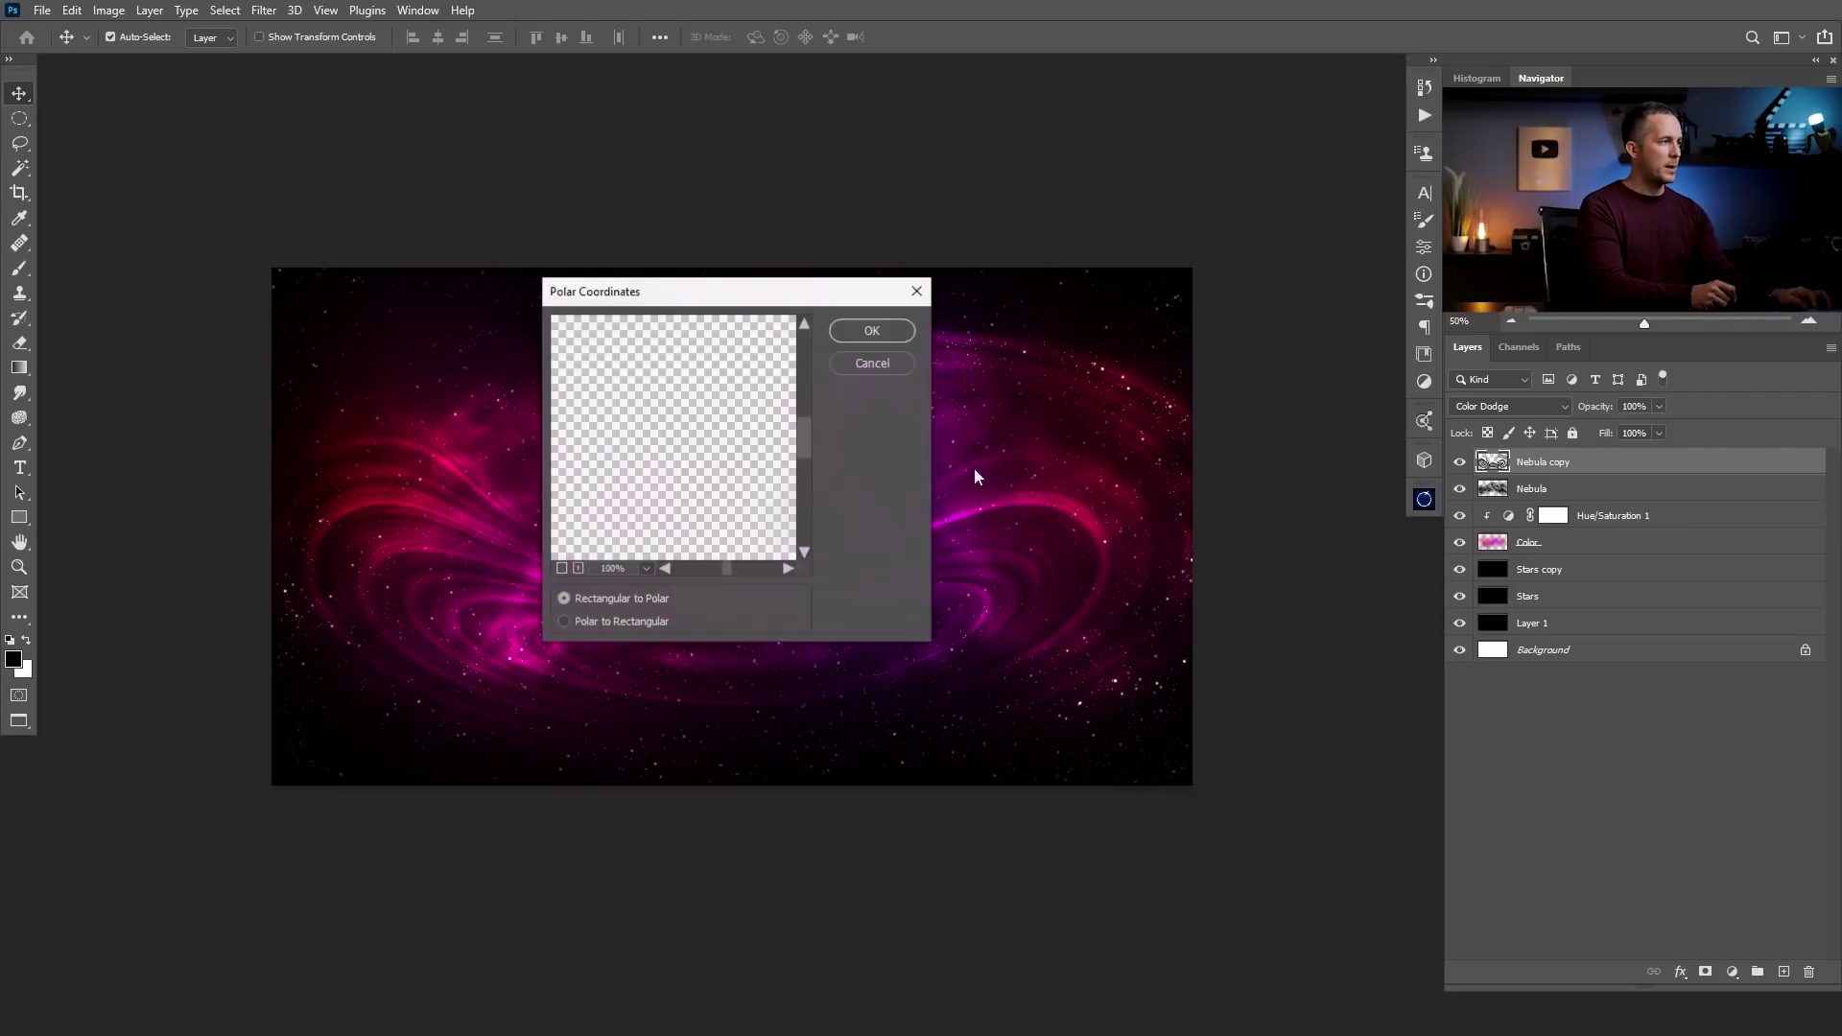
drag(818, 291, 1187, 407)
click(1244, 478)
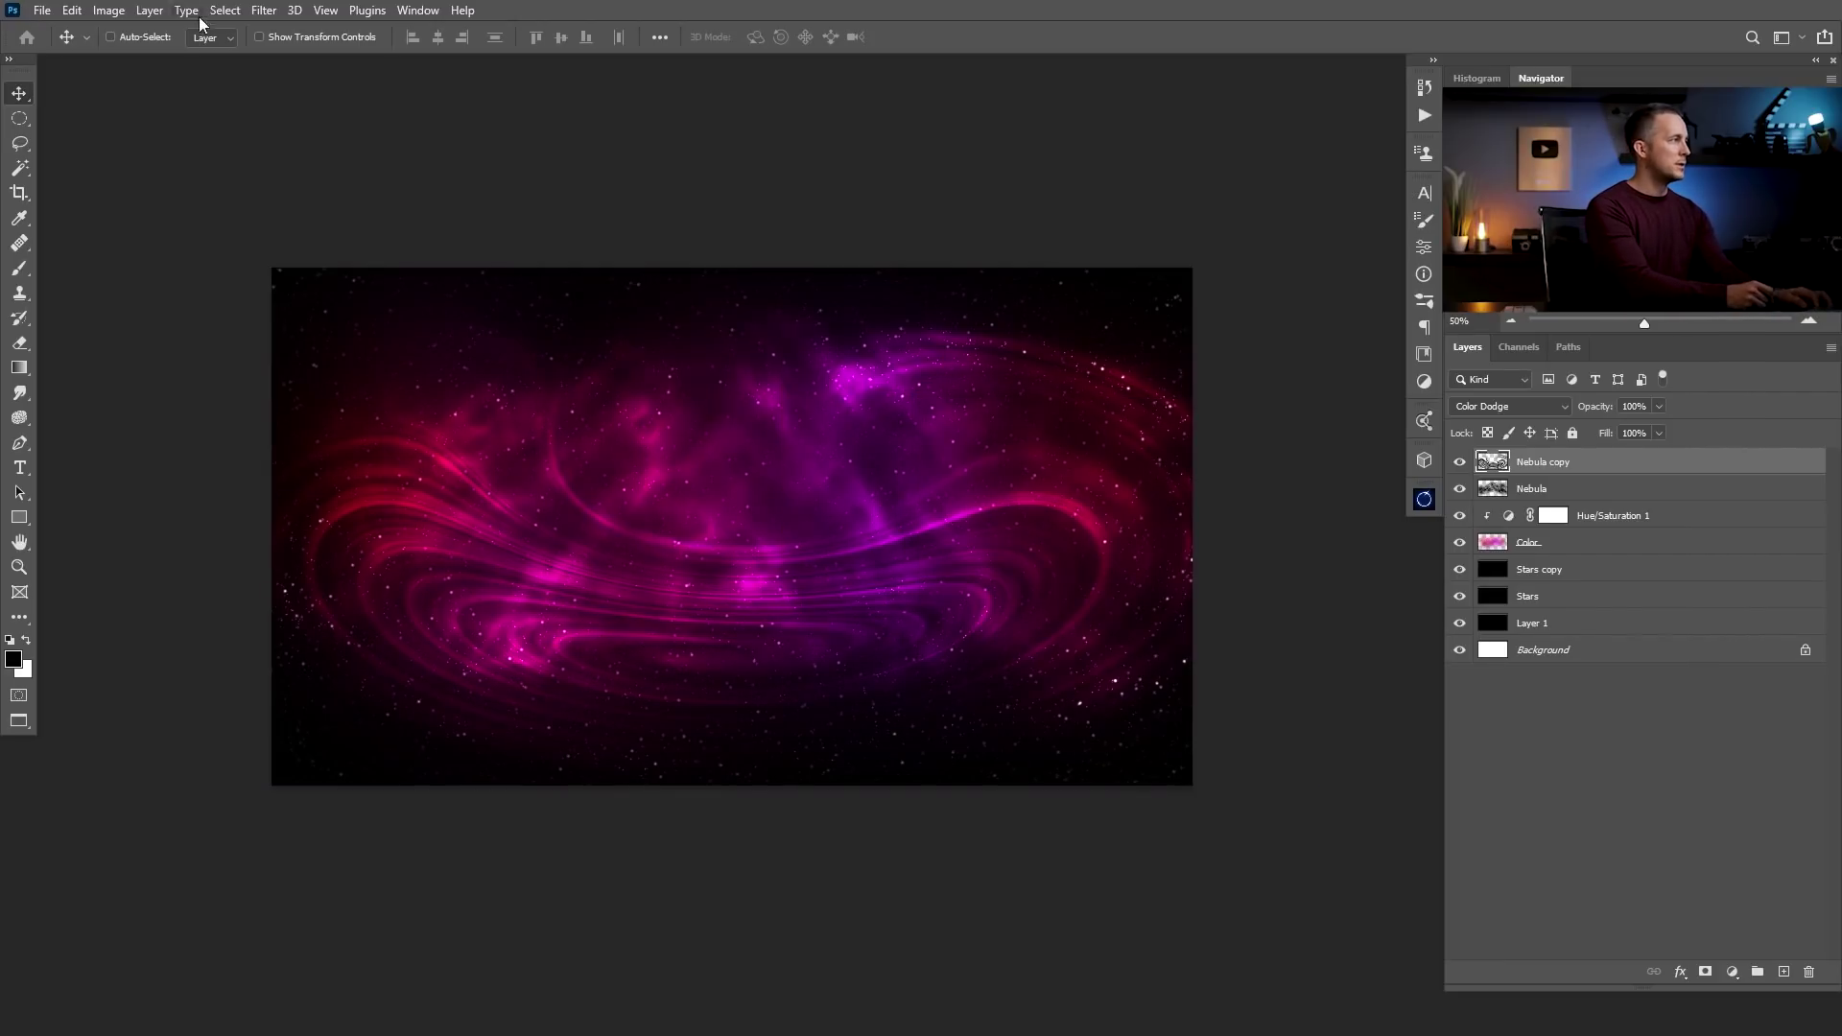
Soften the swirls on the Nebula copy layer with a Gaussian Blur of 8.2 pixels and set its opacity to 70%
click(261, 10)
mouse_move(342, 247)
click(548, 317)
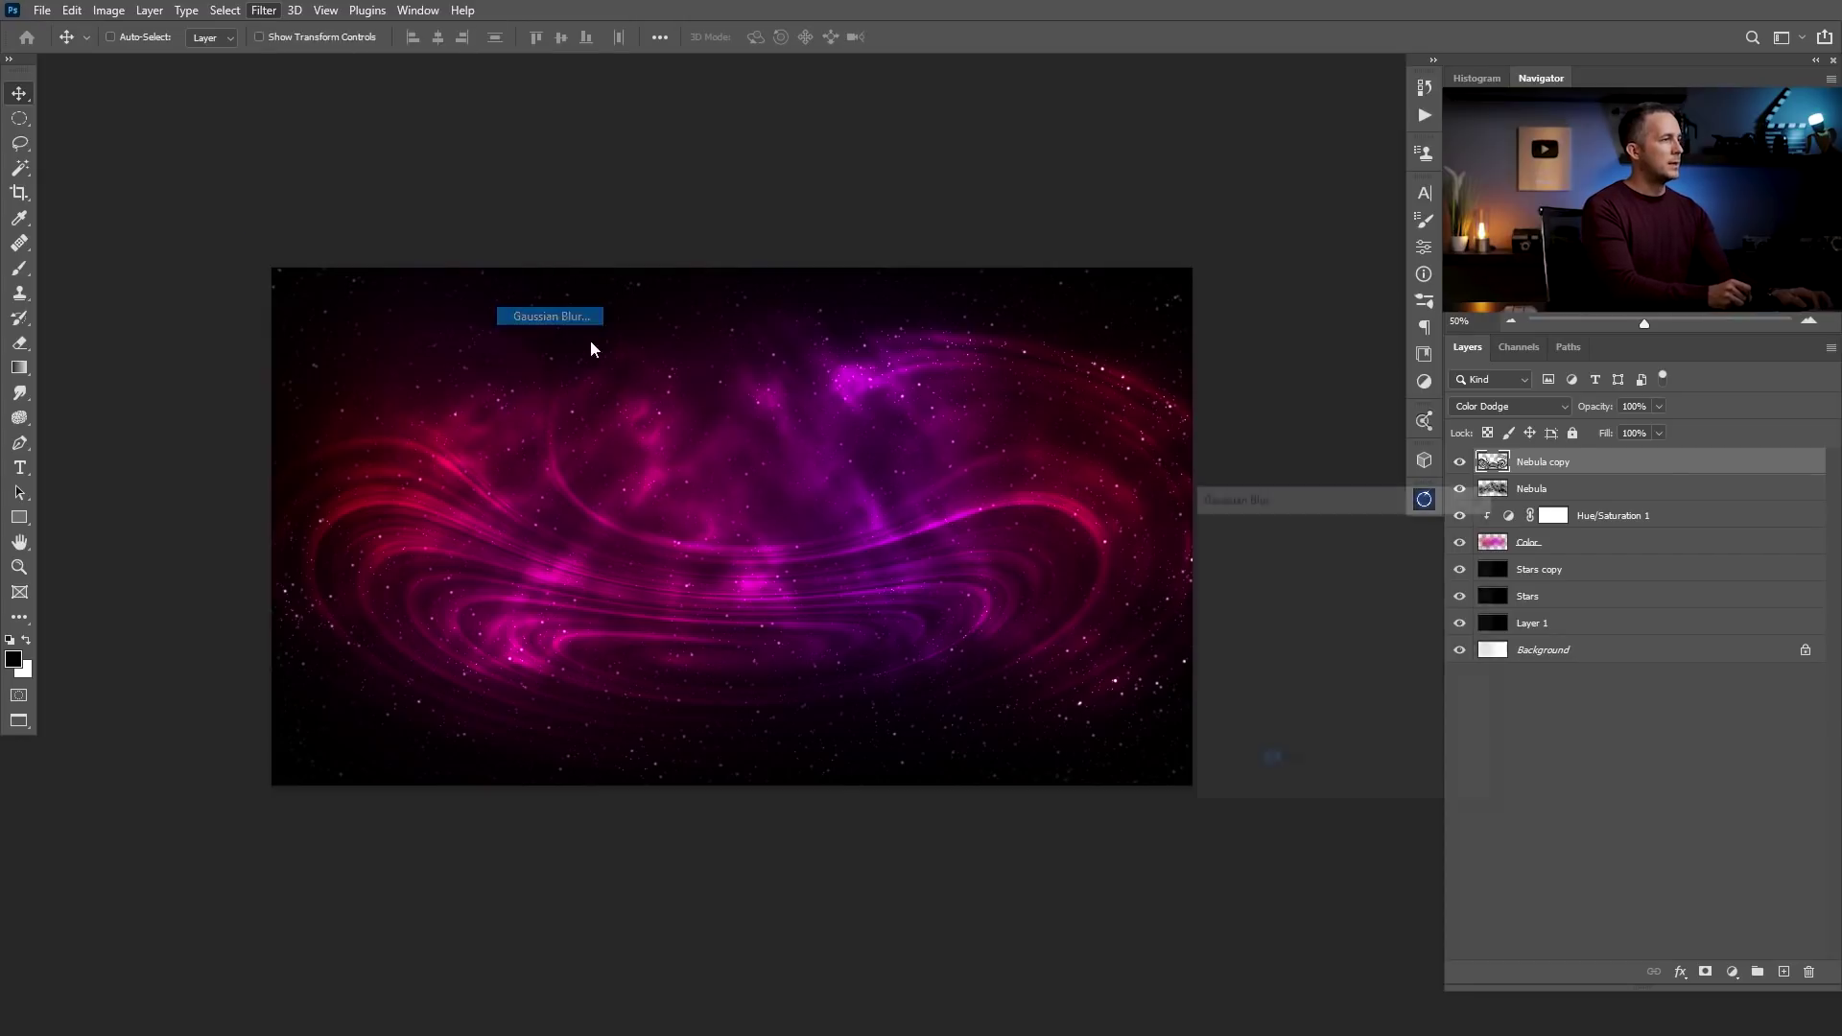
drag(1308, 716, 1154, 421)
drag(1069, 711, 1127, 710)
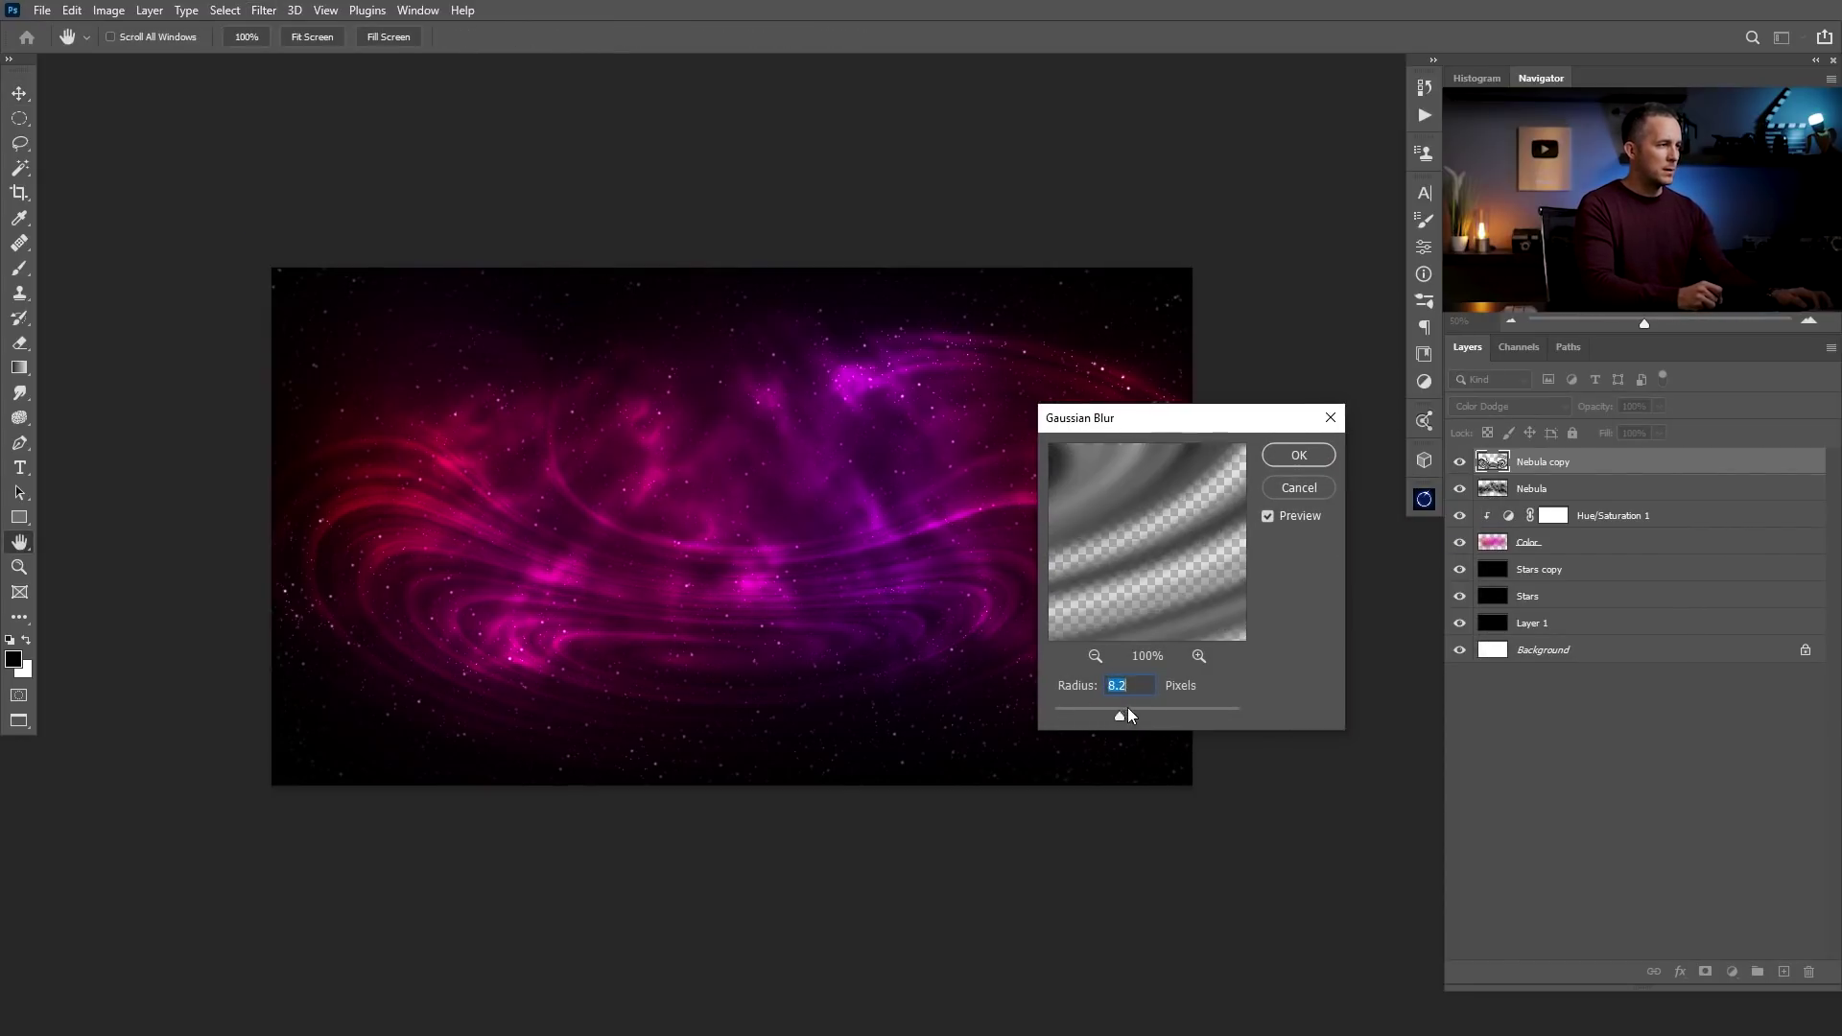
click(1301, 456)
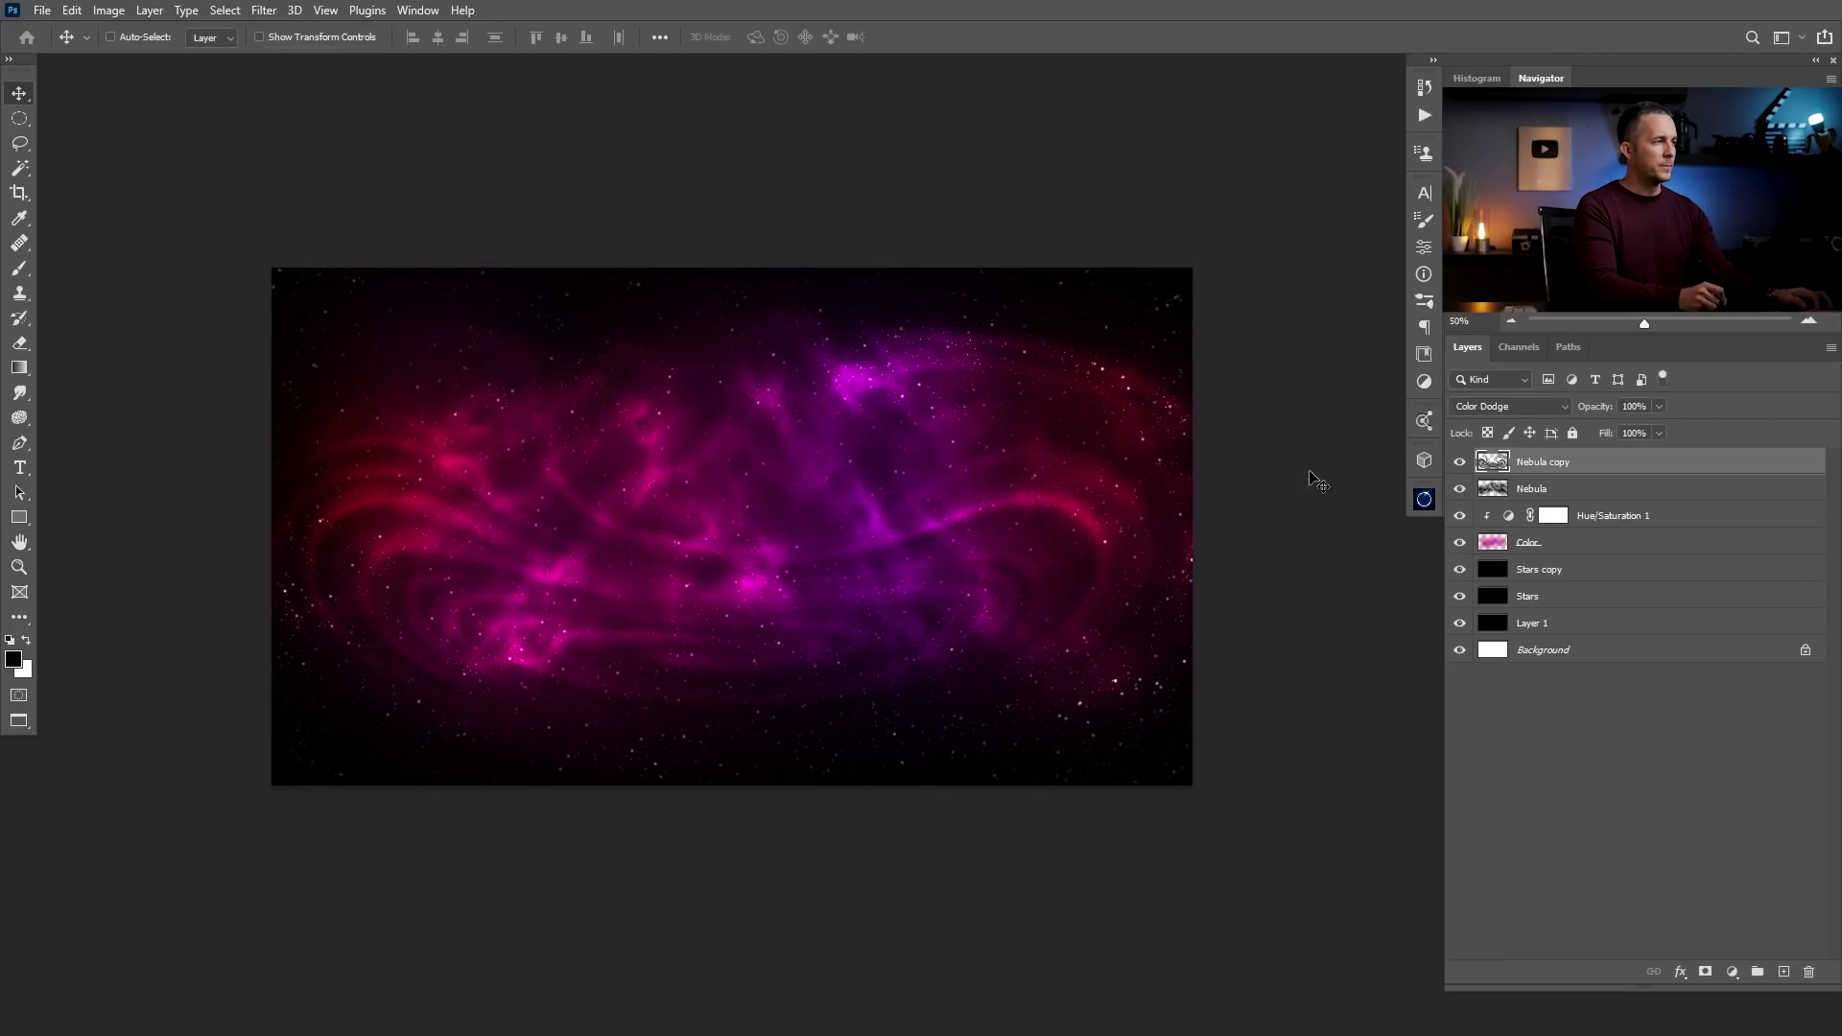
drag(1569, 406, 1588, 408)
drag(814, 609, 810, 596)
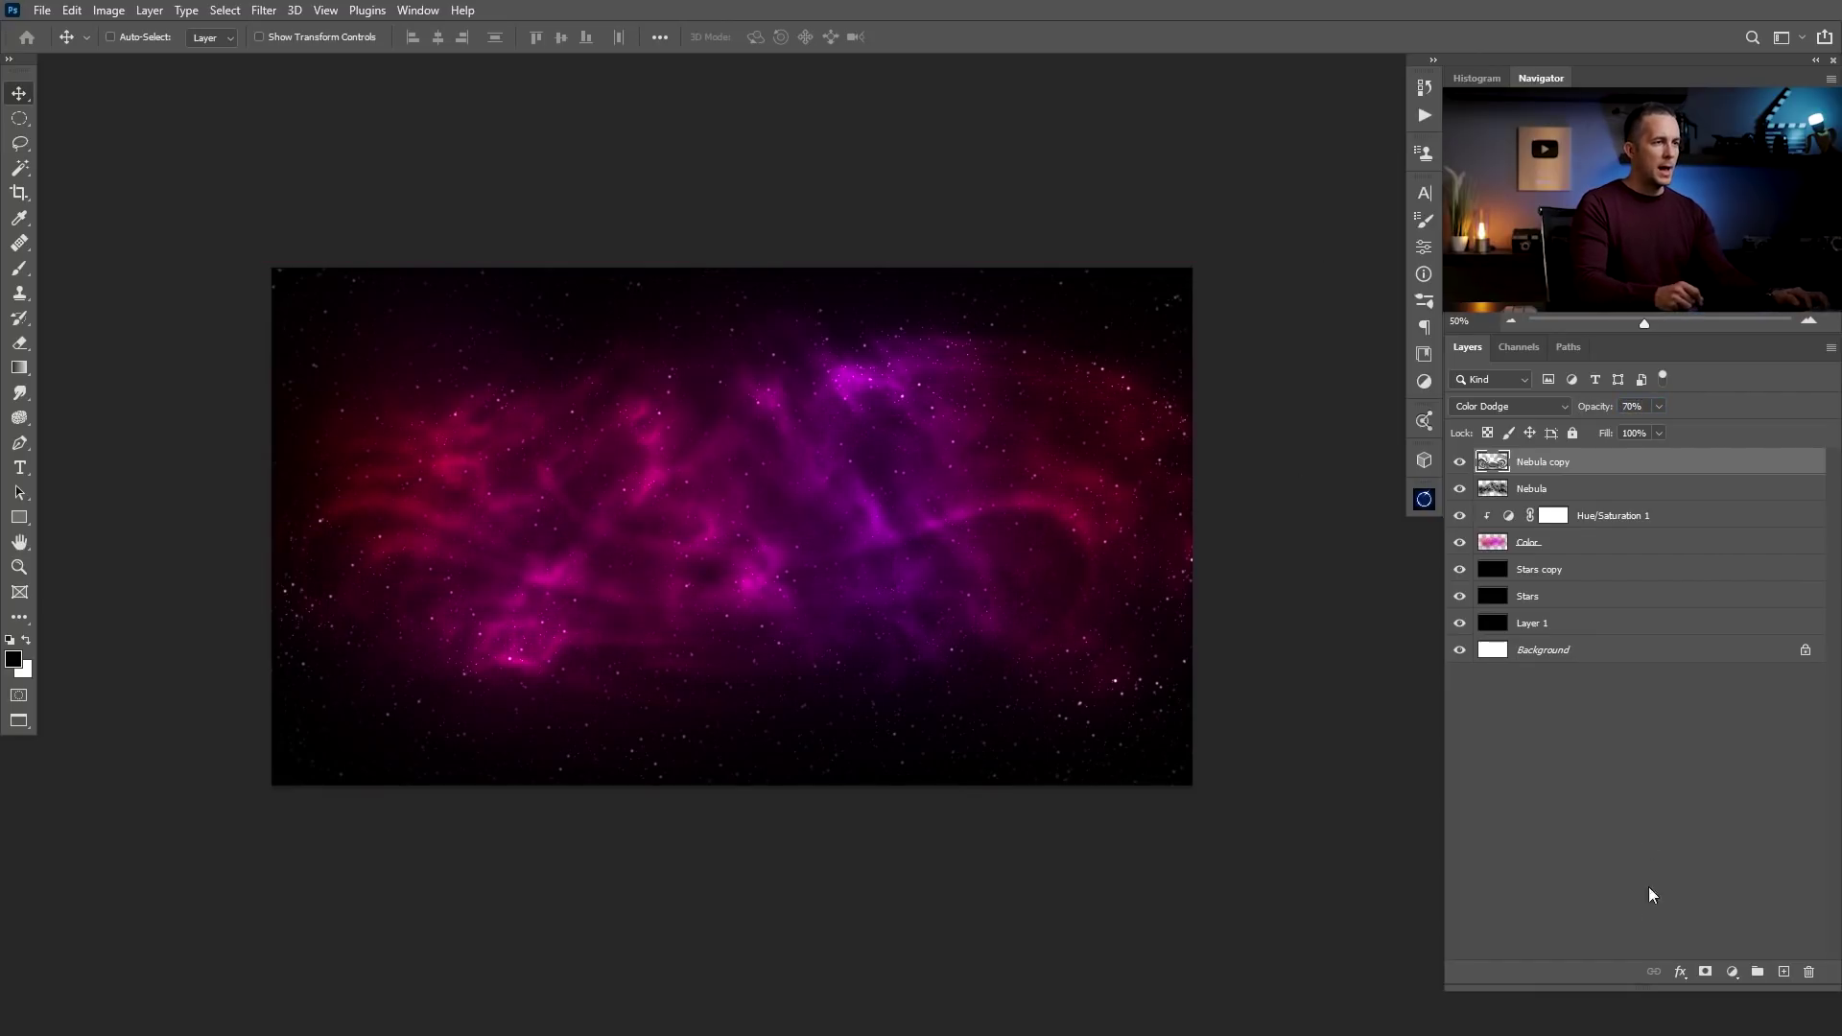
Mask out the outer upper swirls of the Nebula copy layer with a black cloud brush, and set the layer's opacity to 50%
click(1700, 971)
key(b)
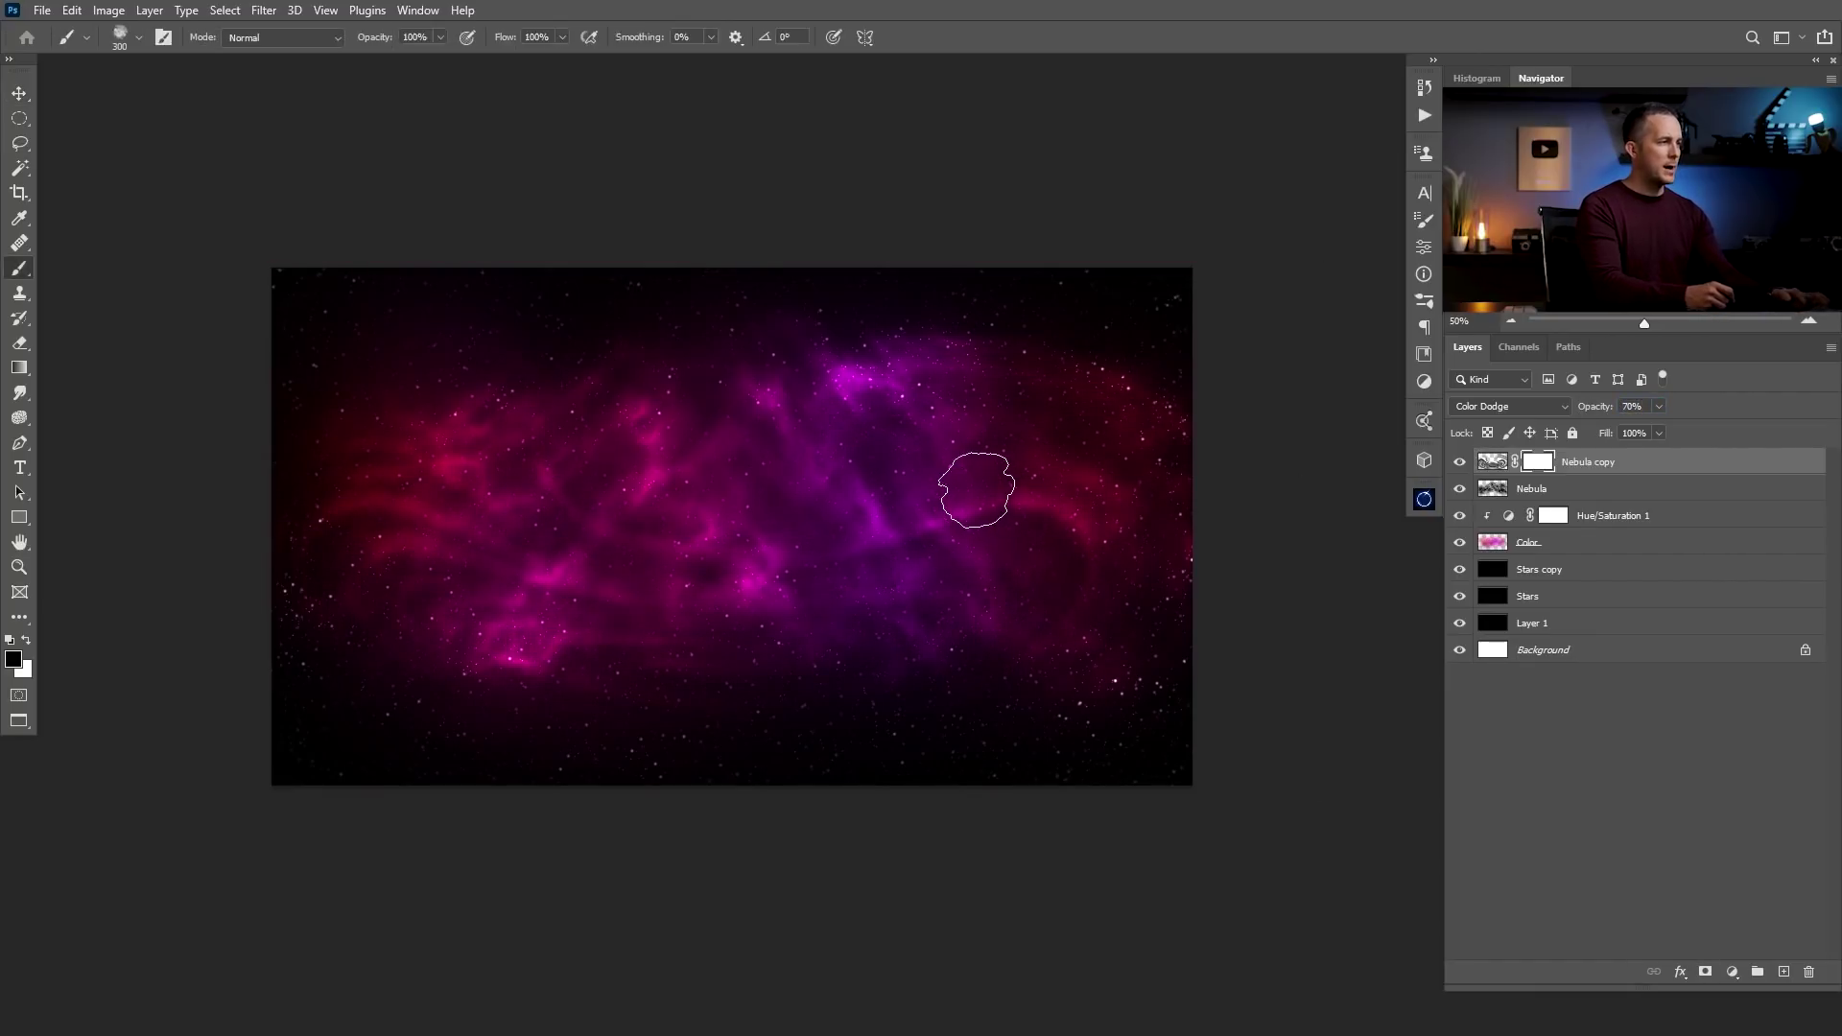
drag(884, 297, 1192, 371)
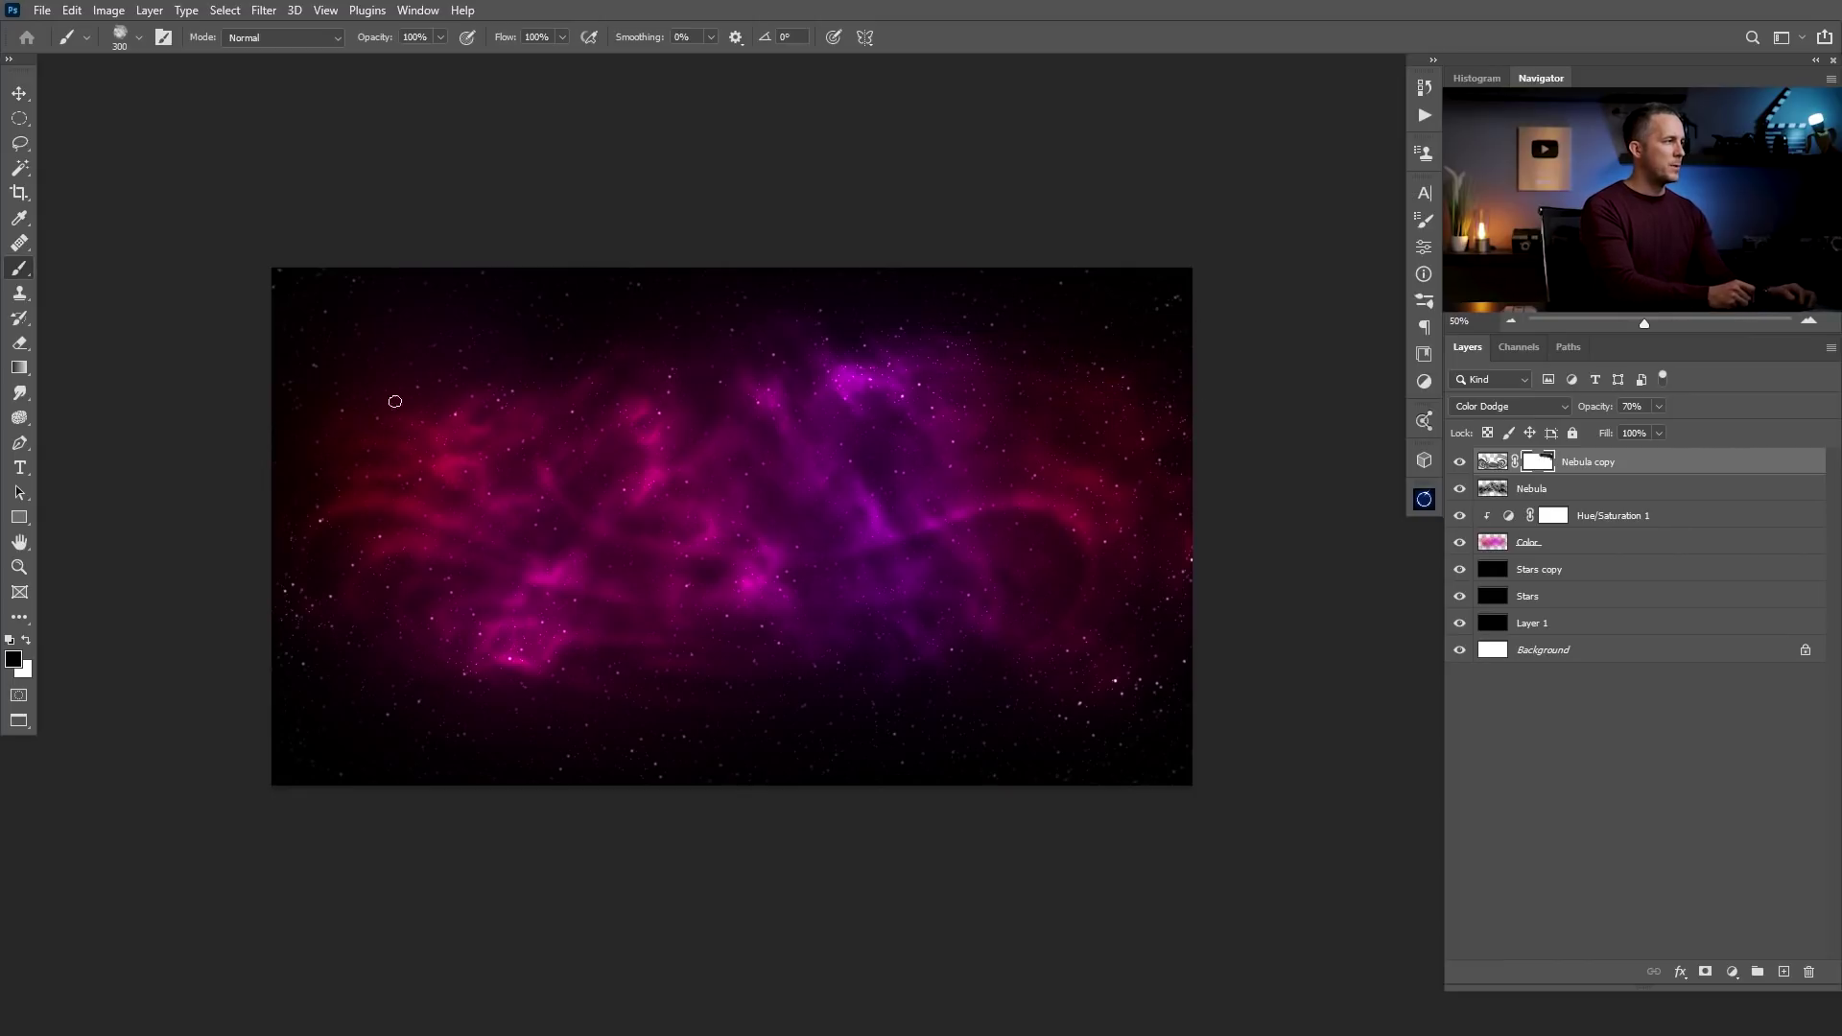
key(4)
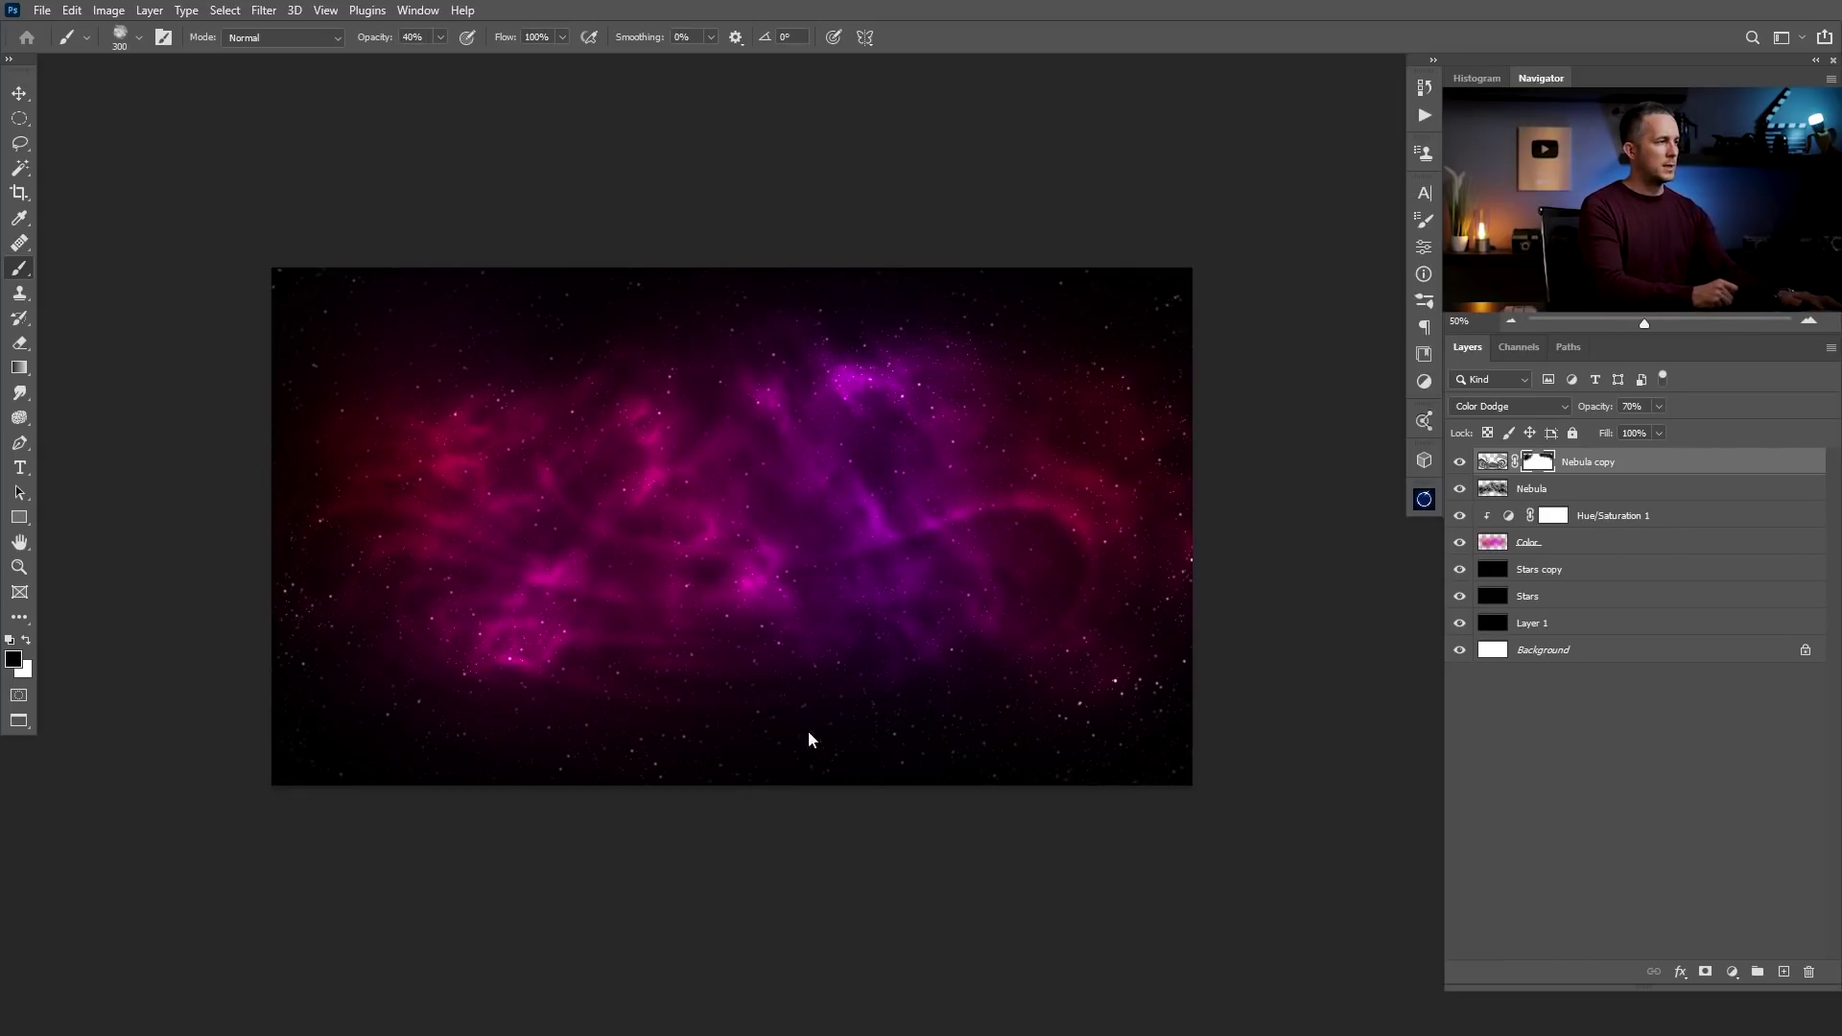
key(v)
drag(850, 606, 850, 618)
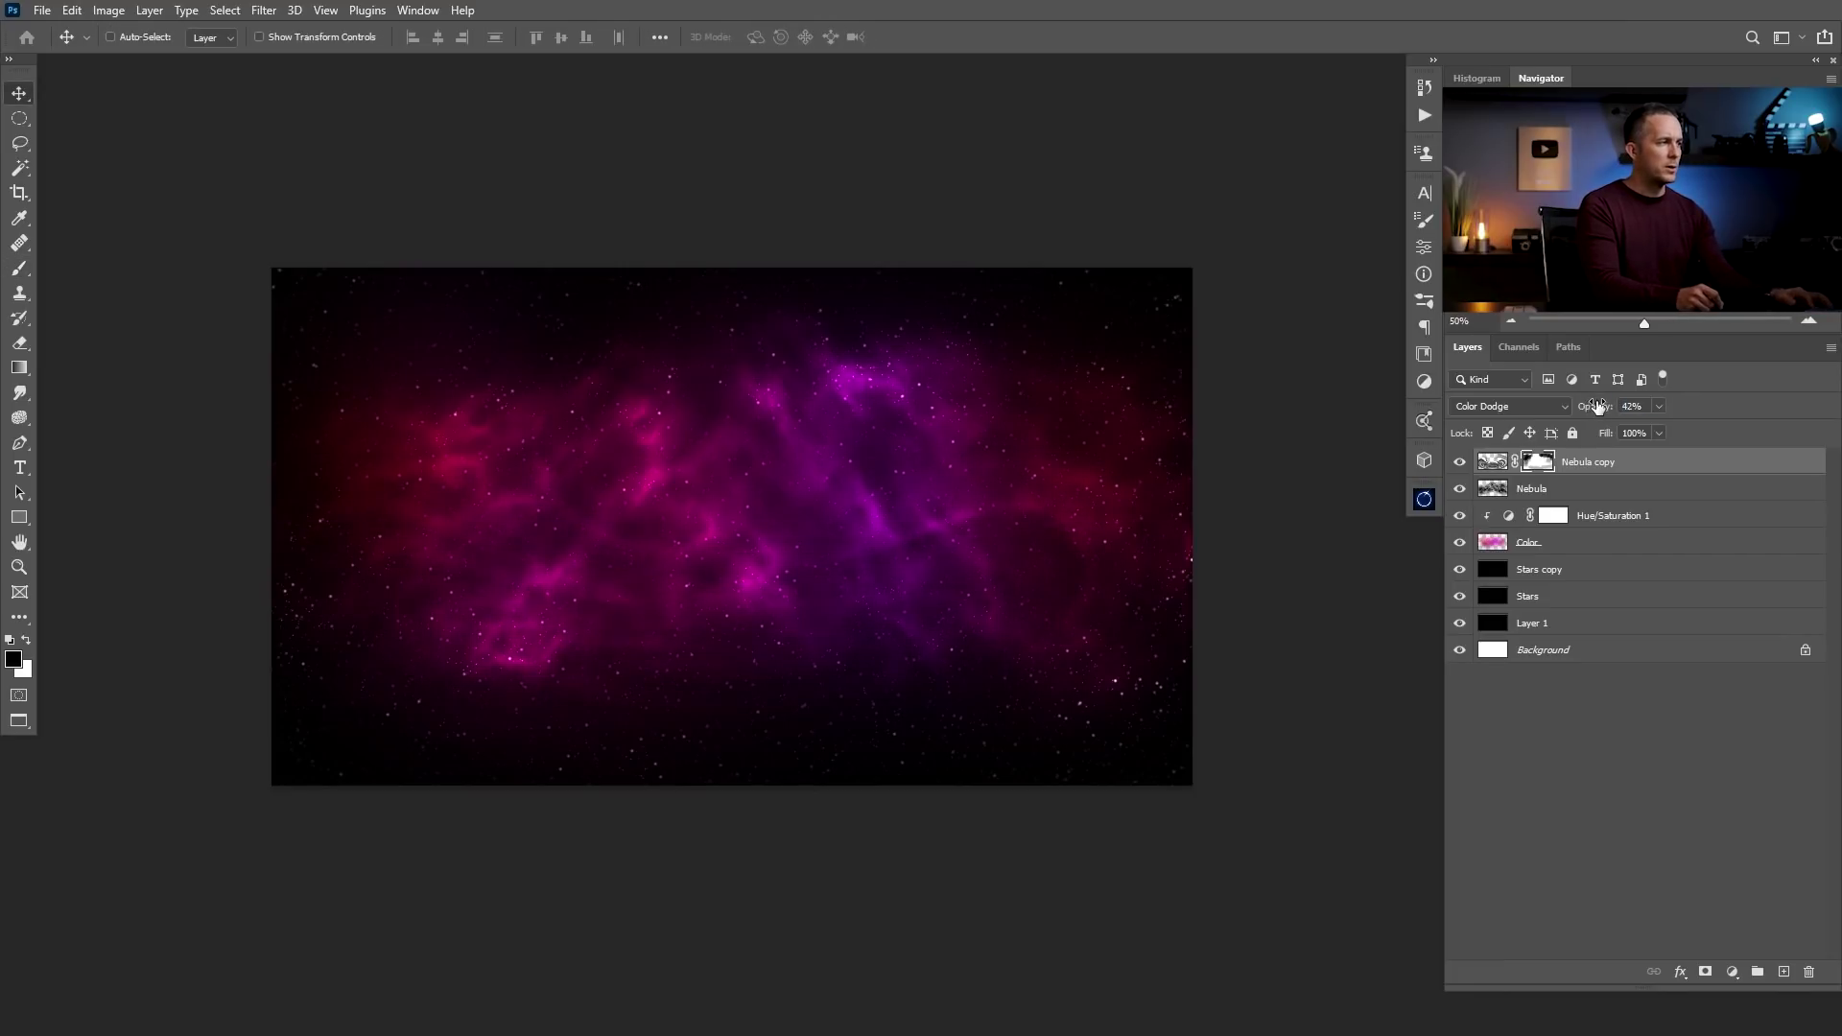
Try the Color Burn blend mode on the Nebula copy layer and return it to Color Dodge
click(1509, 406)
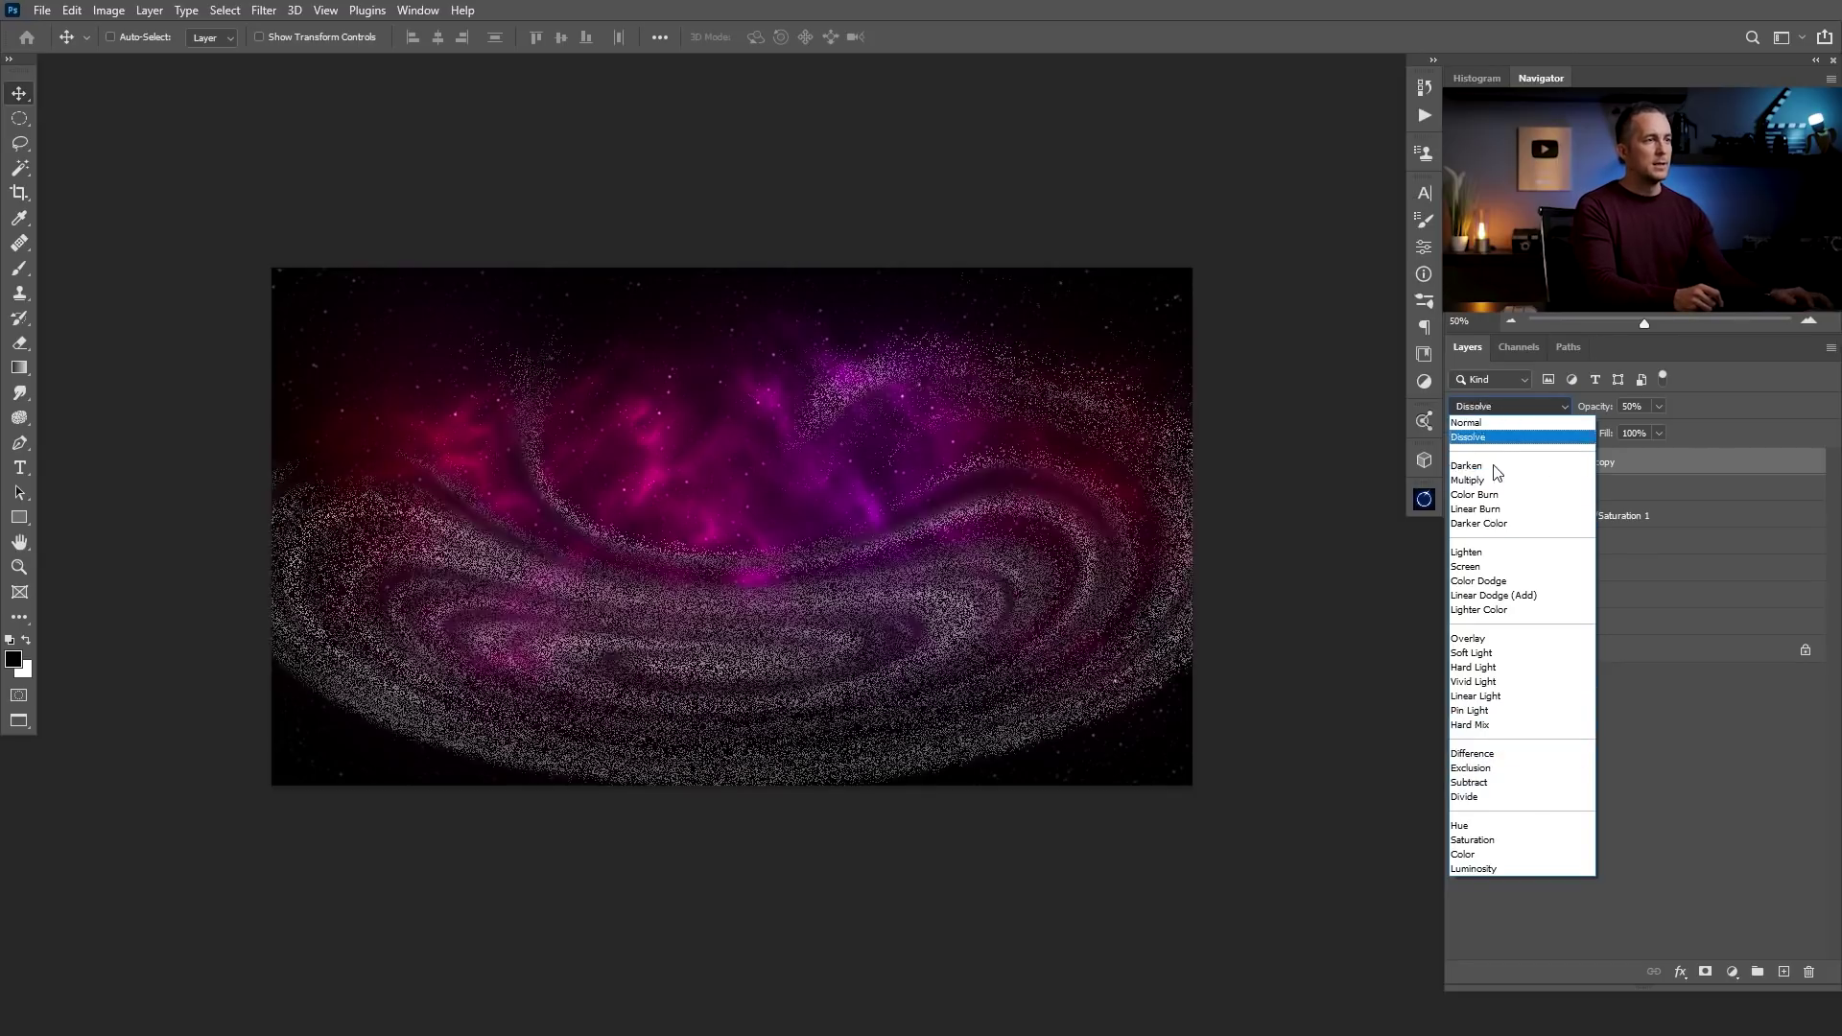
click(1506, 496)
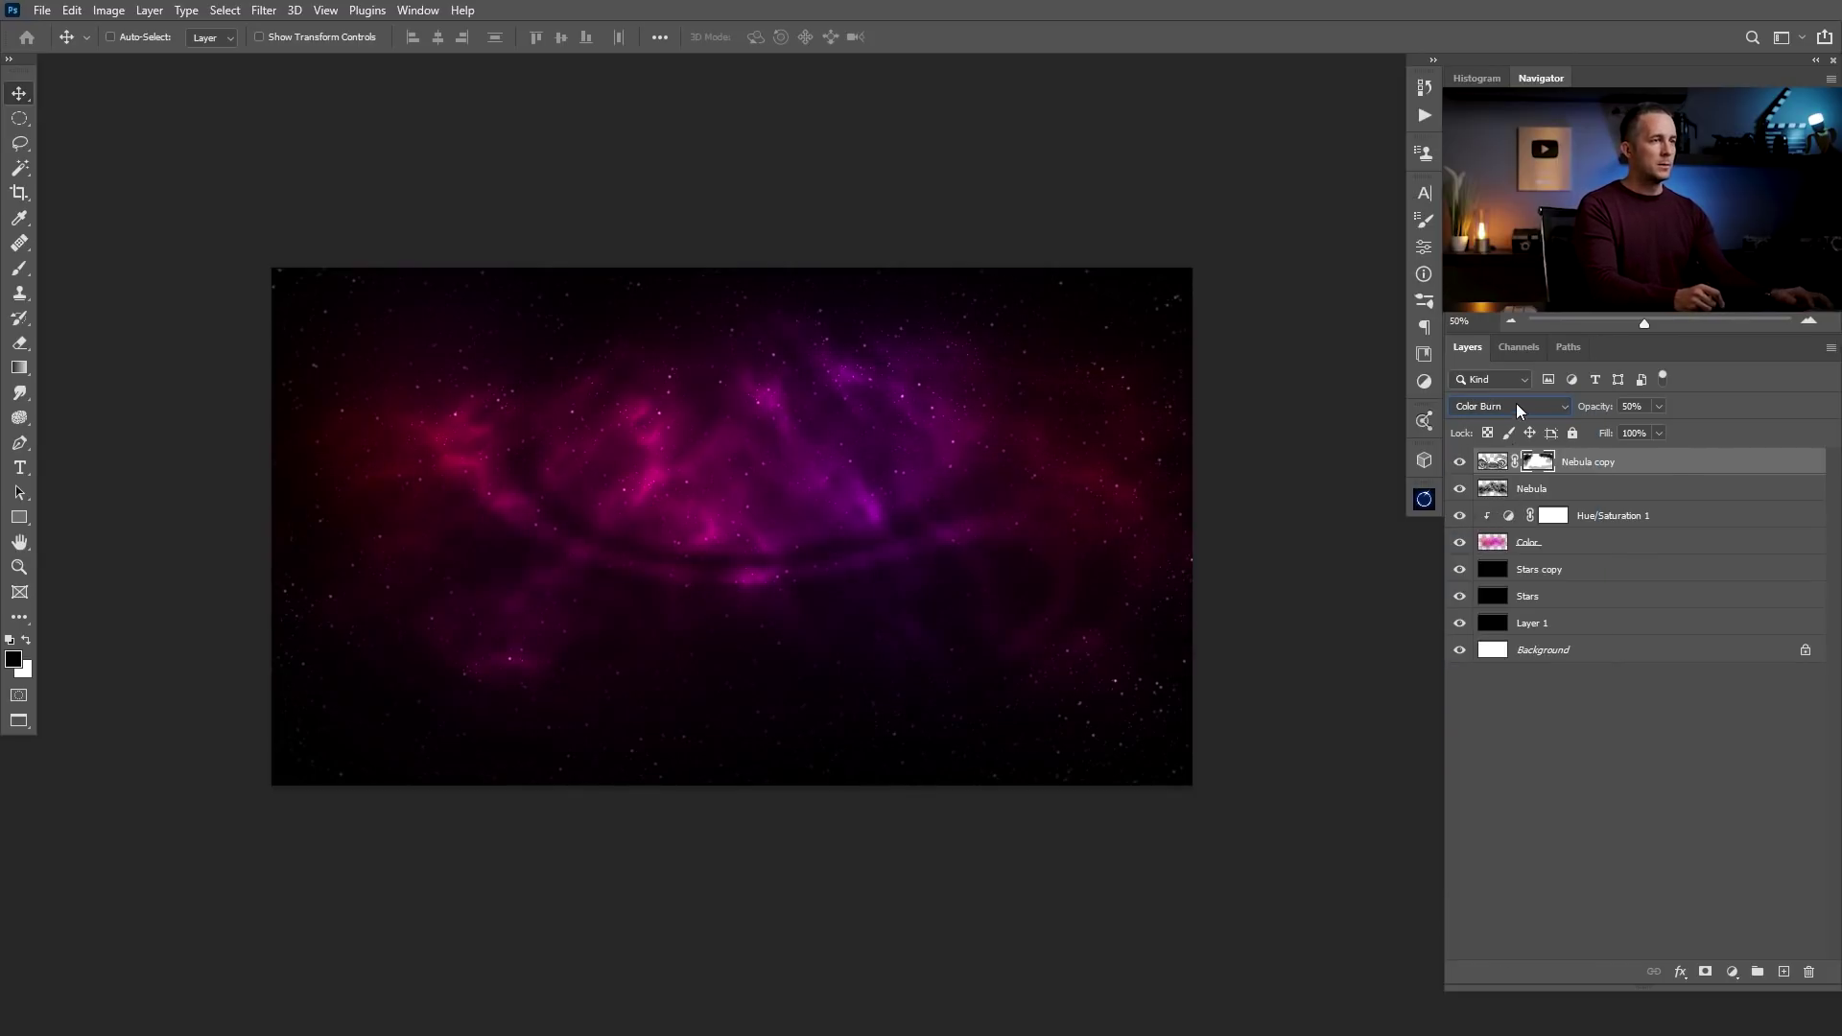
click(1517, 407)
click(1521, 595)
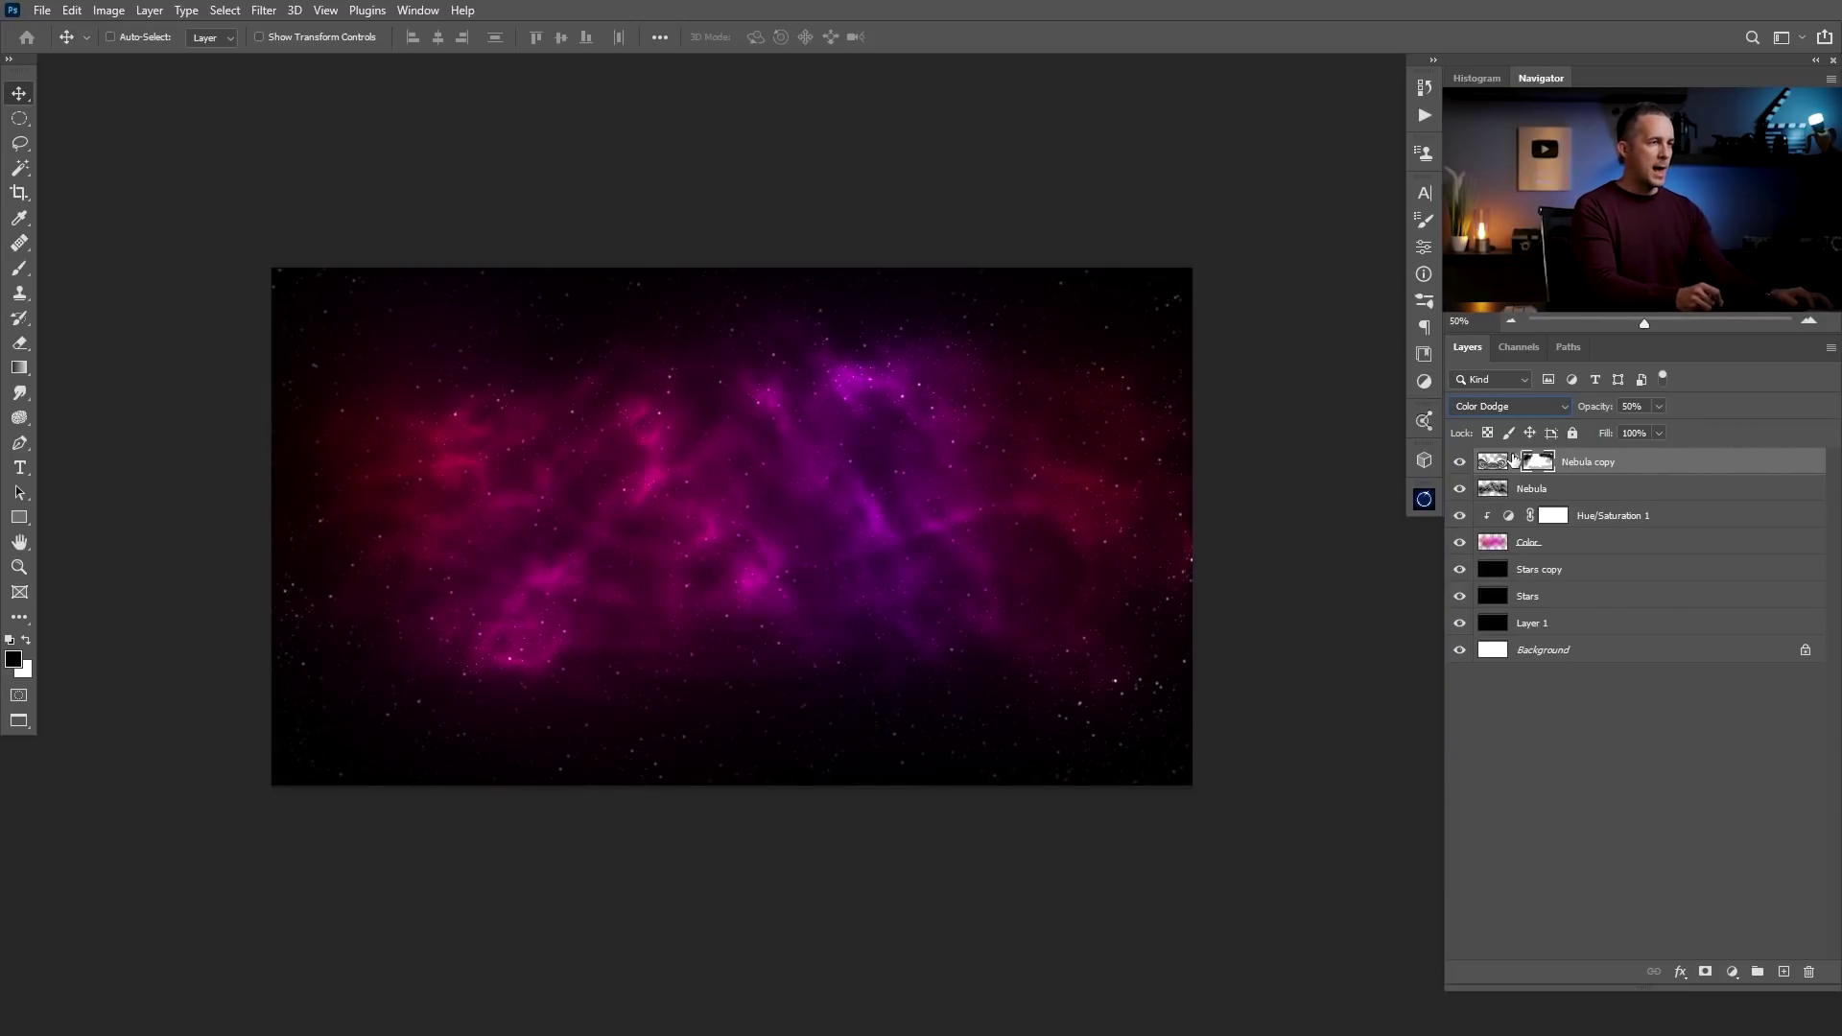
click(1461, 463)
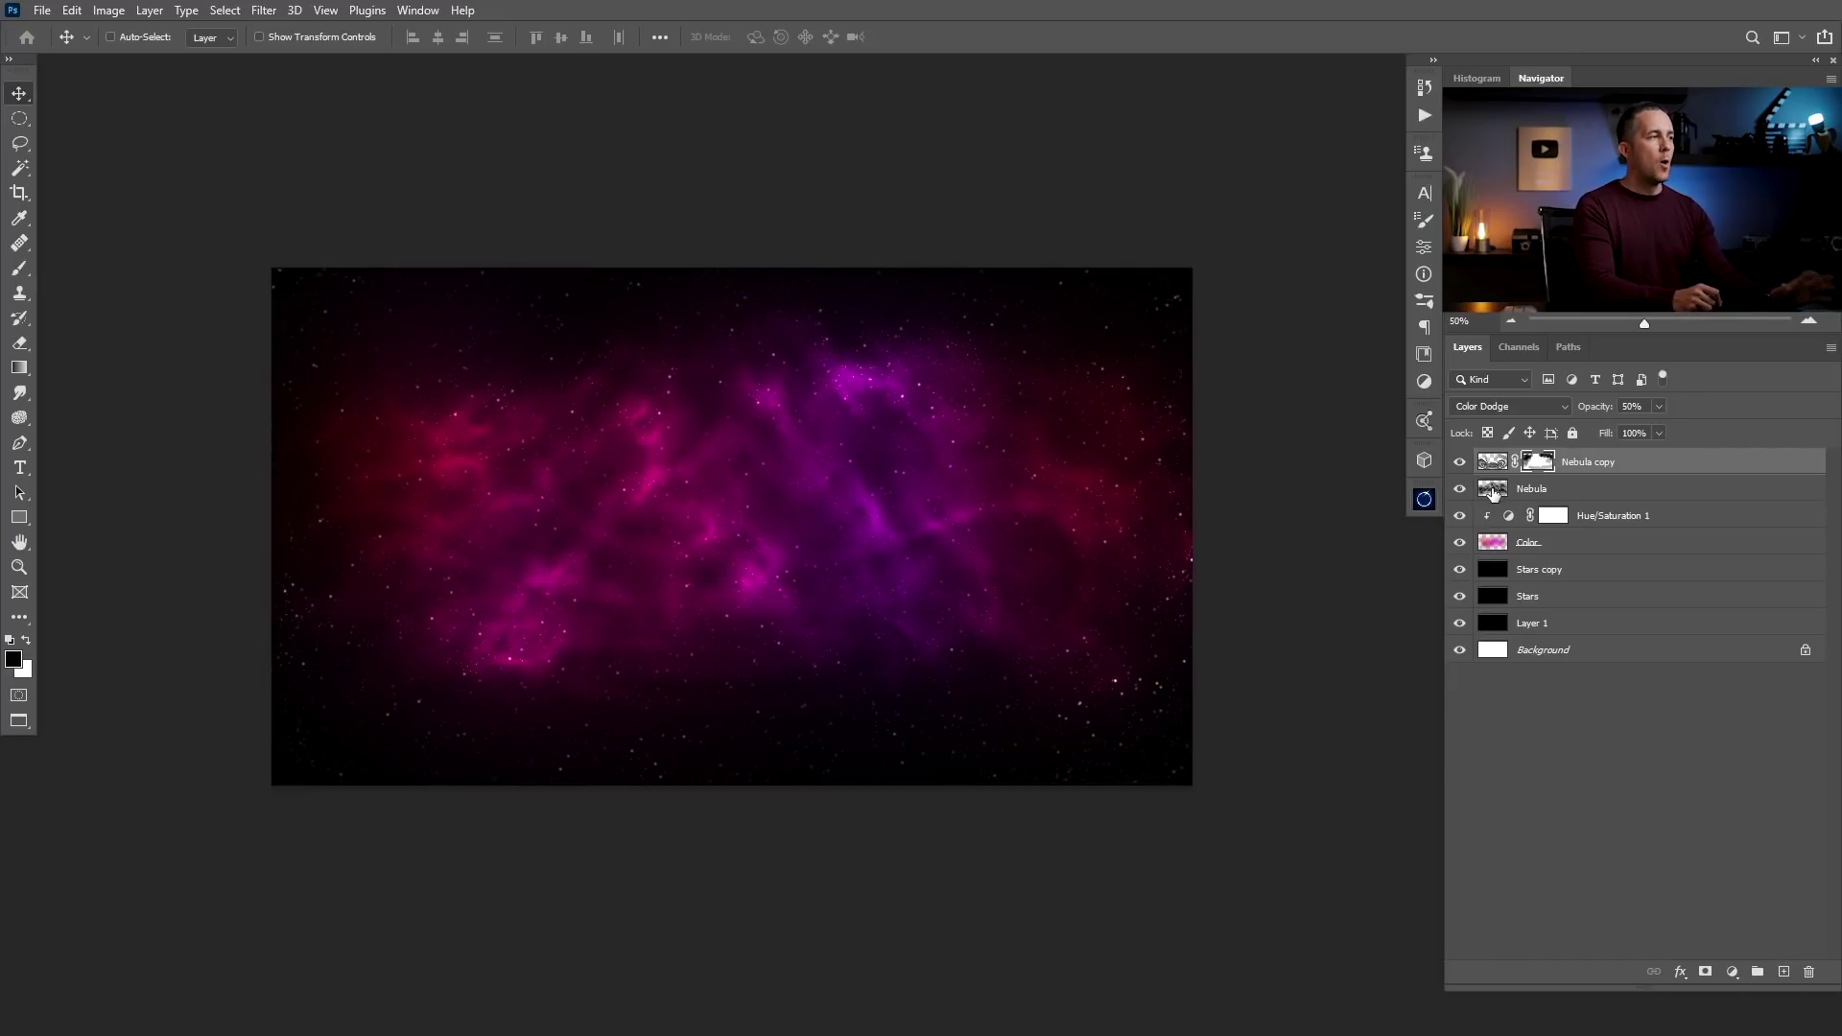
Create a new empty layer above Nebula copy and set its blend mode to Overlay
click(1783, 973)
click(1545, 406)
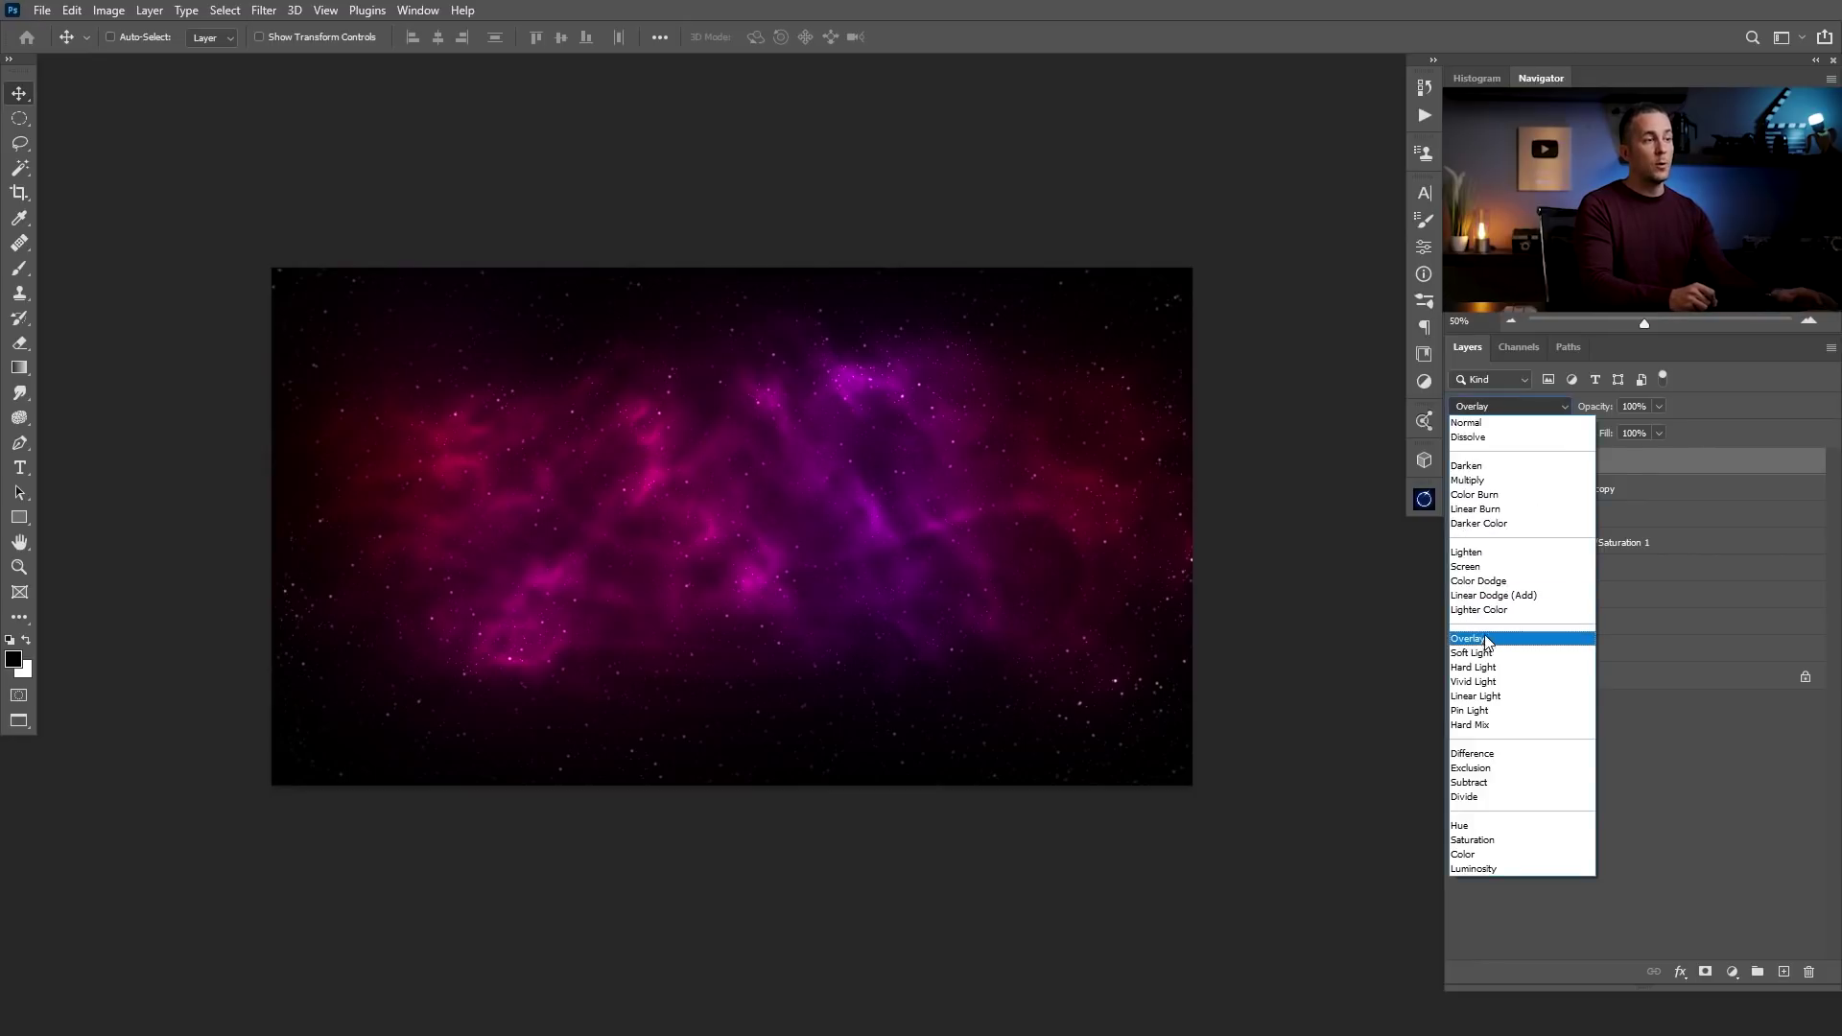
click(1485, 639)
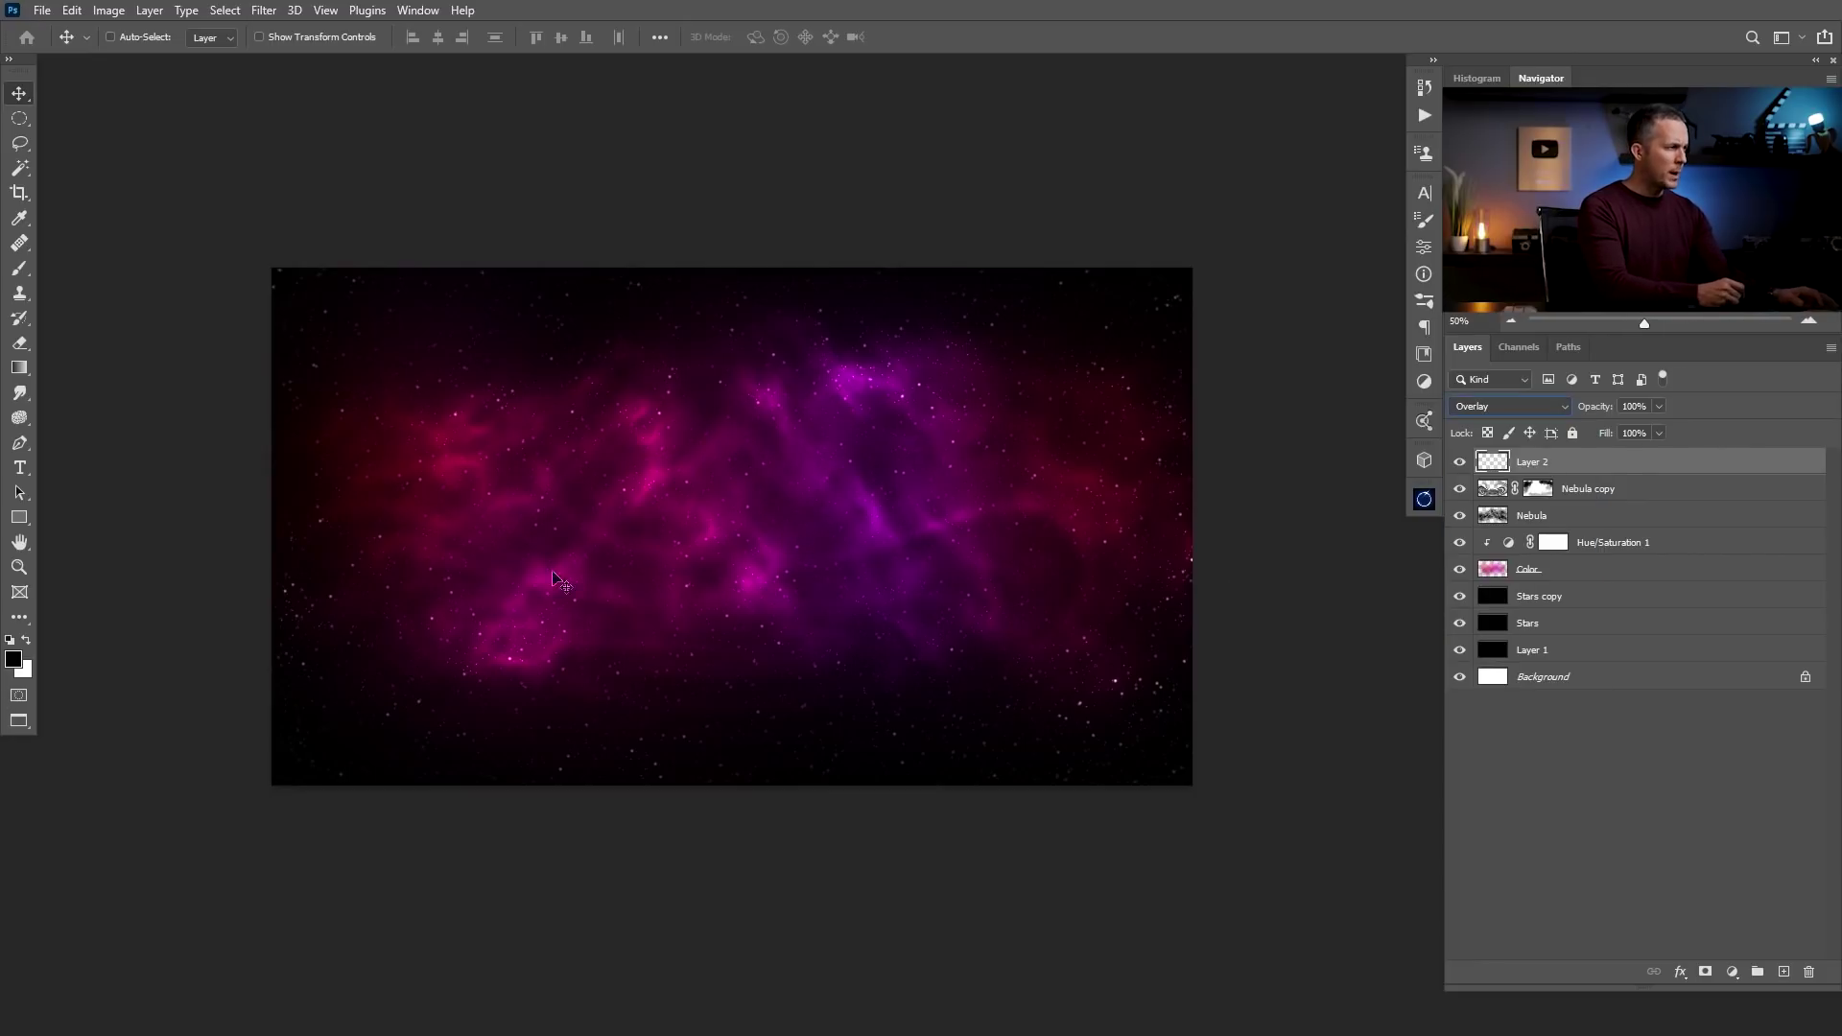
Choose the Cloud/Dust 02 brush preset at 20% opacity for painting on the Overlay layer
right_click(789, 495)
key(Escape)
key(b)
right_click(856, 535)
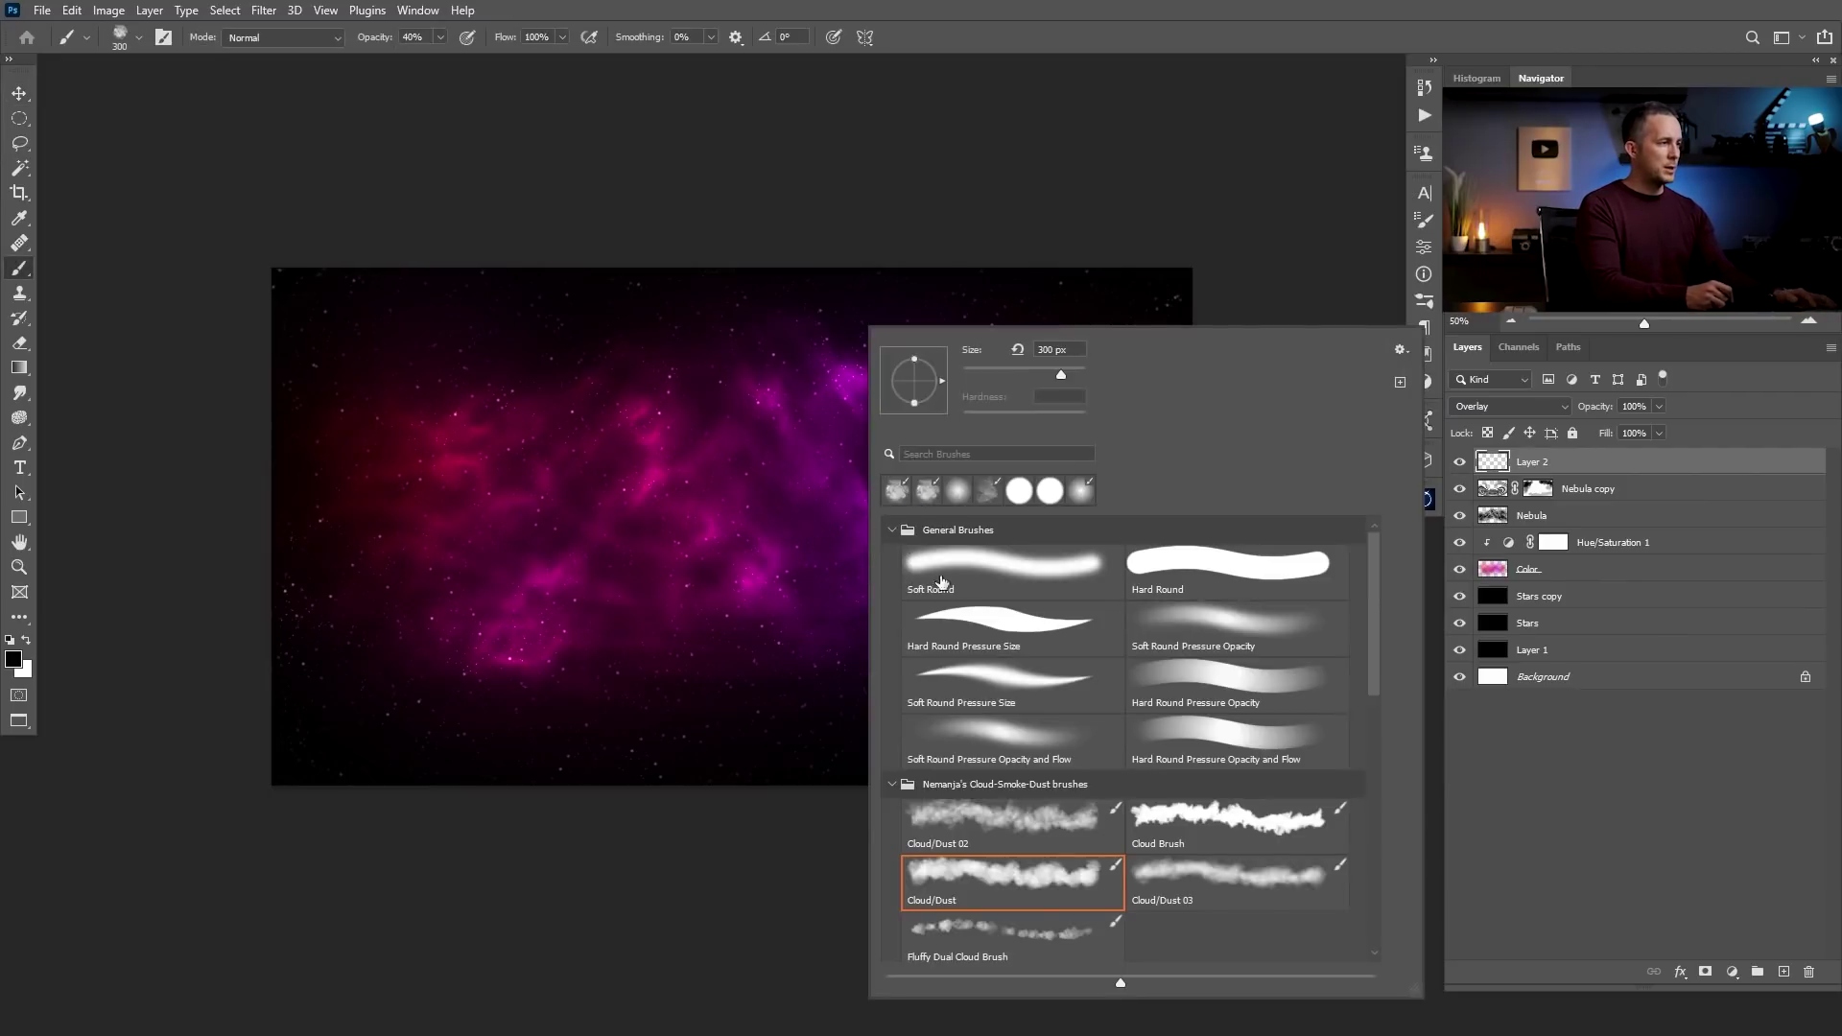
click(1040, 821)
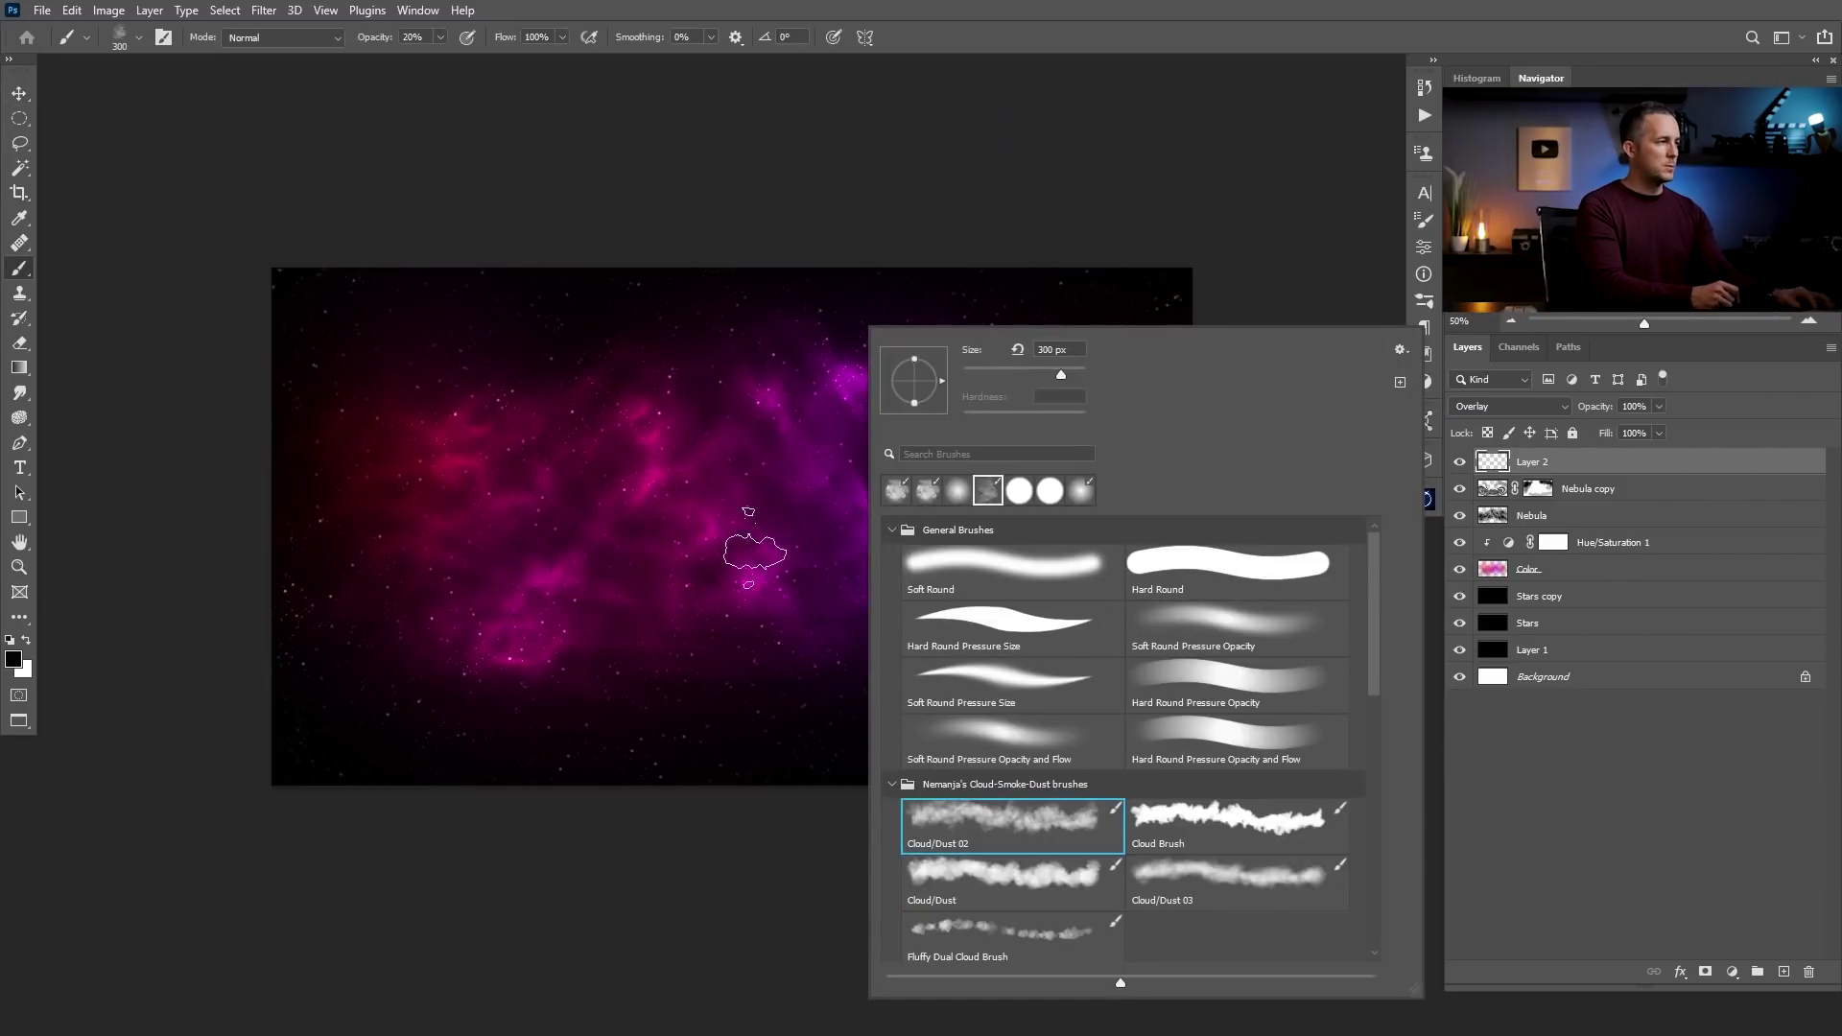
Paint a highlight over the bright purple cloud at the nebula's upper centre-right, using a white 100 px cloud brush at 20% opacity
key(2)
key(x)
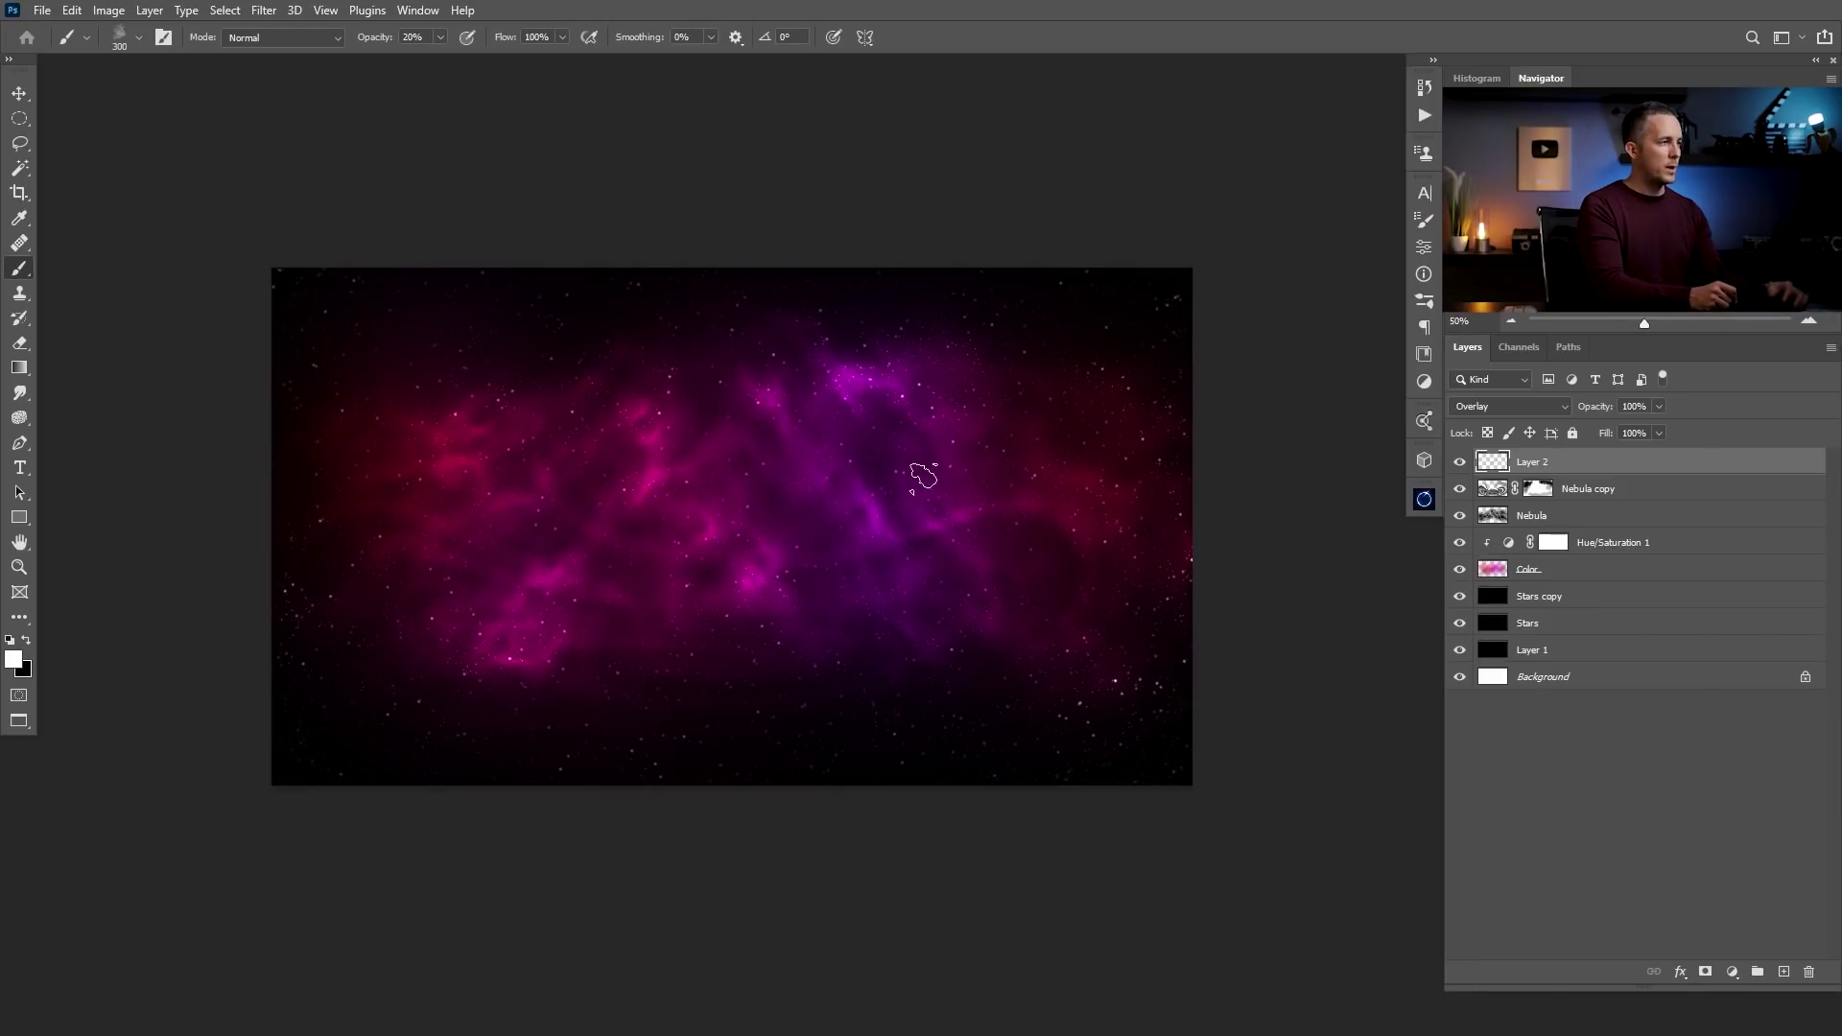
key([)
key([)
key([)
key([)
mouse_move(912, 399)
mouse_down()
mouse_move(853, 391)
mouse_move(912, 376)
mouse_move(844, 386)
mouse_up()
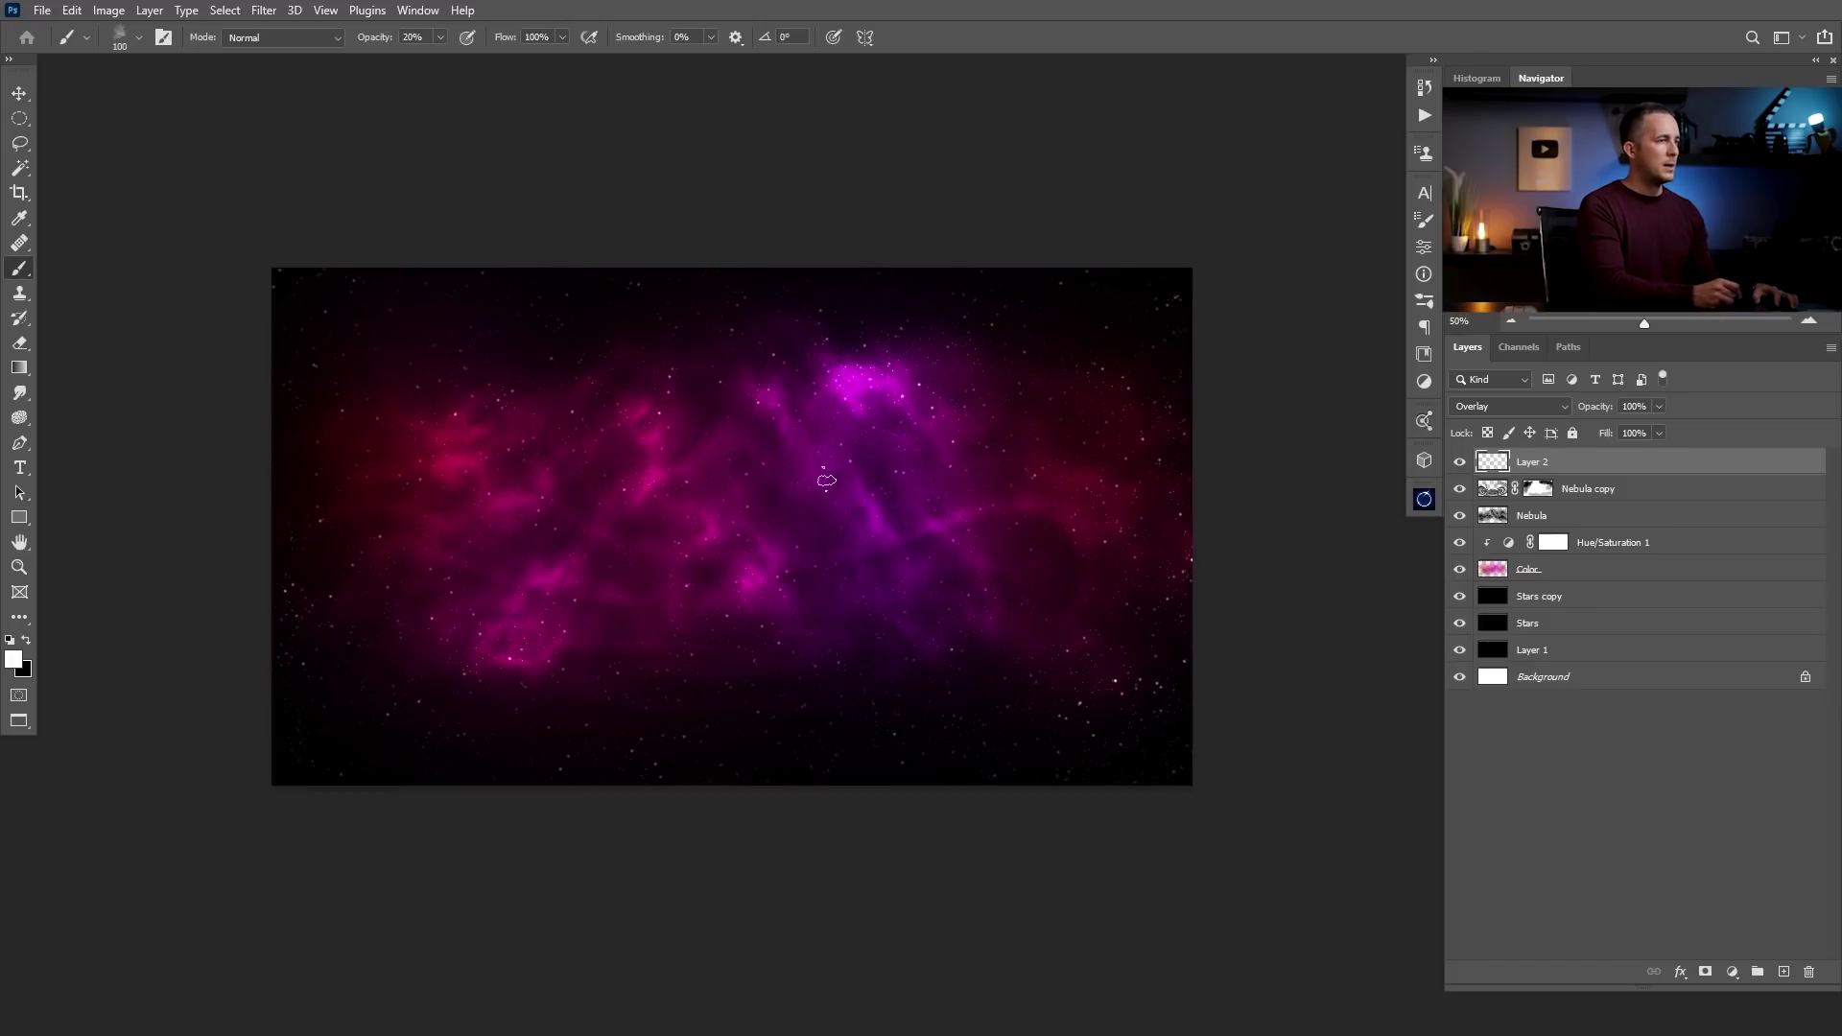
Lower the Color layer's opacity to 28% to soften the glow behind the nebula
click(1496, 572)
click(1598, 409)
drag(1599, 411, 1483, 501)
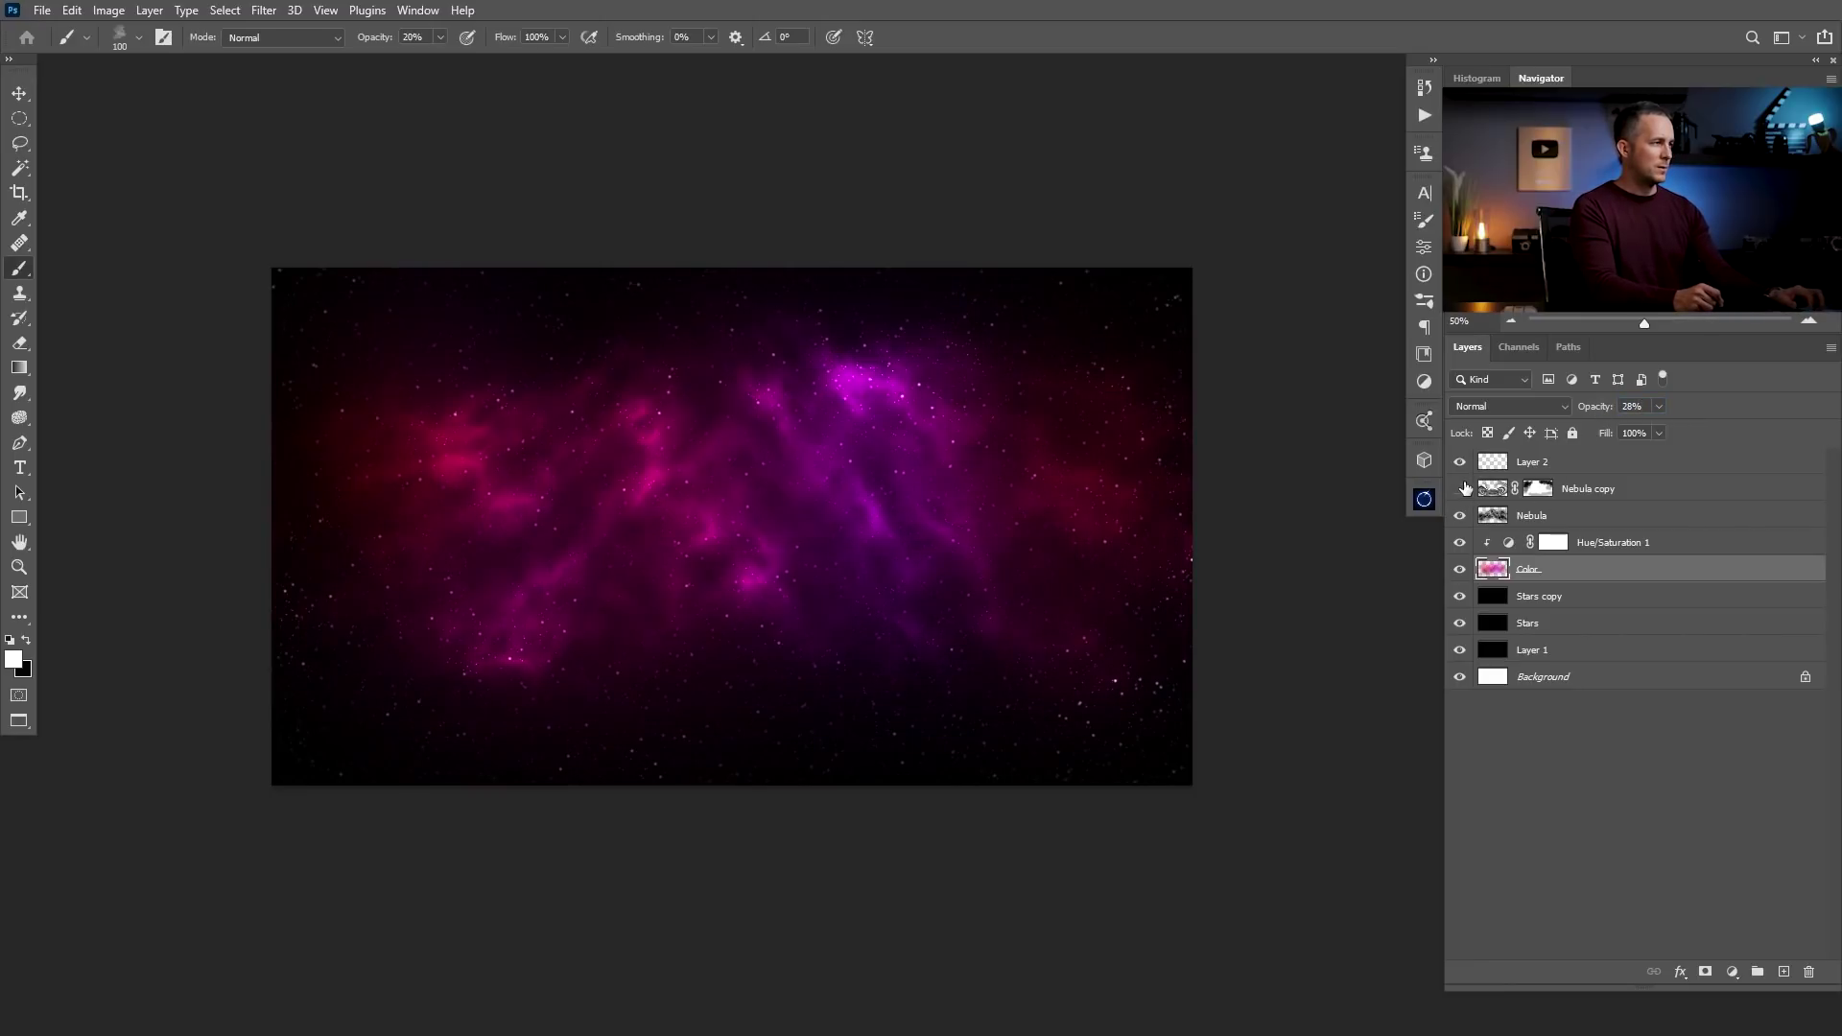
Paint highlights along the nebula's bright strands on the Overlay layer, Layer 2, and resize the cloud brush to 40 px
click(1498, 461)
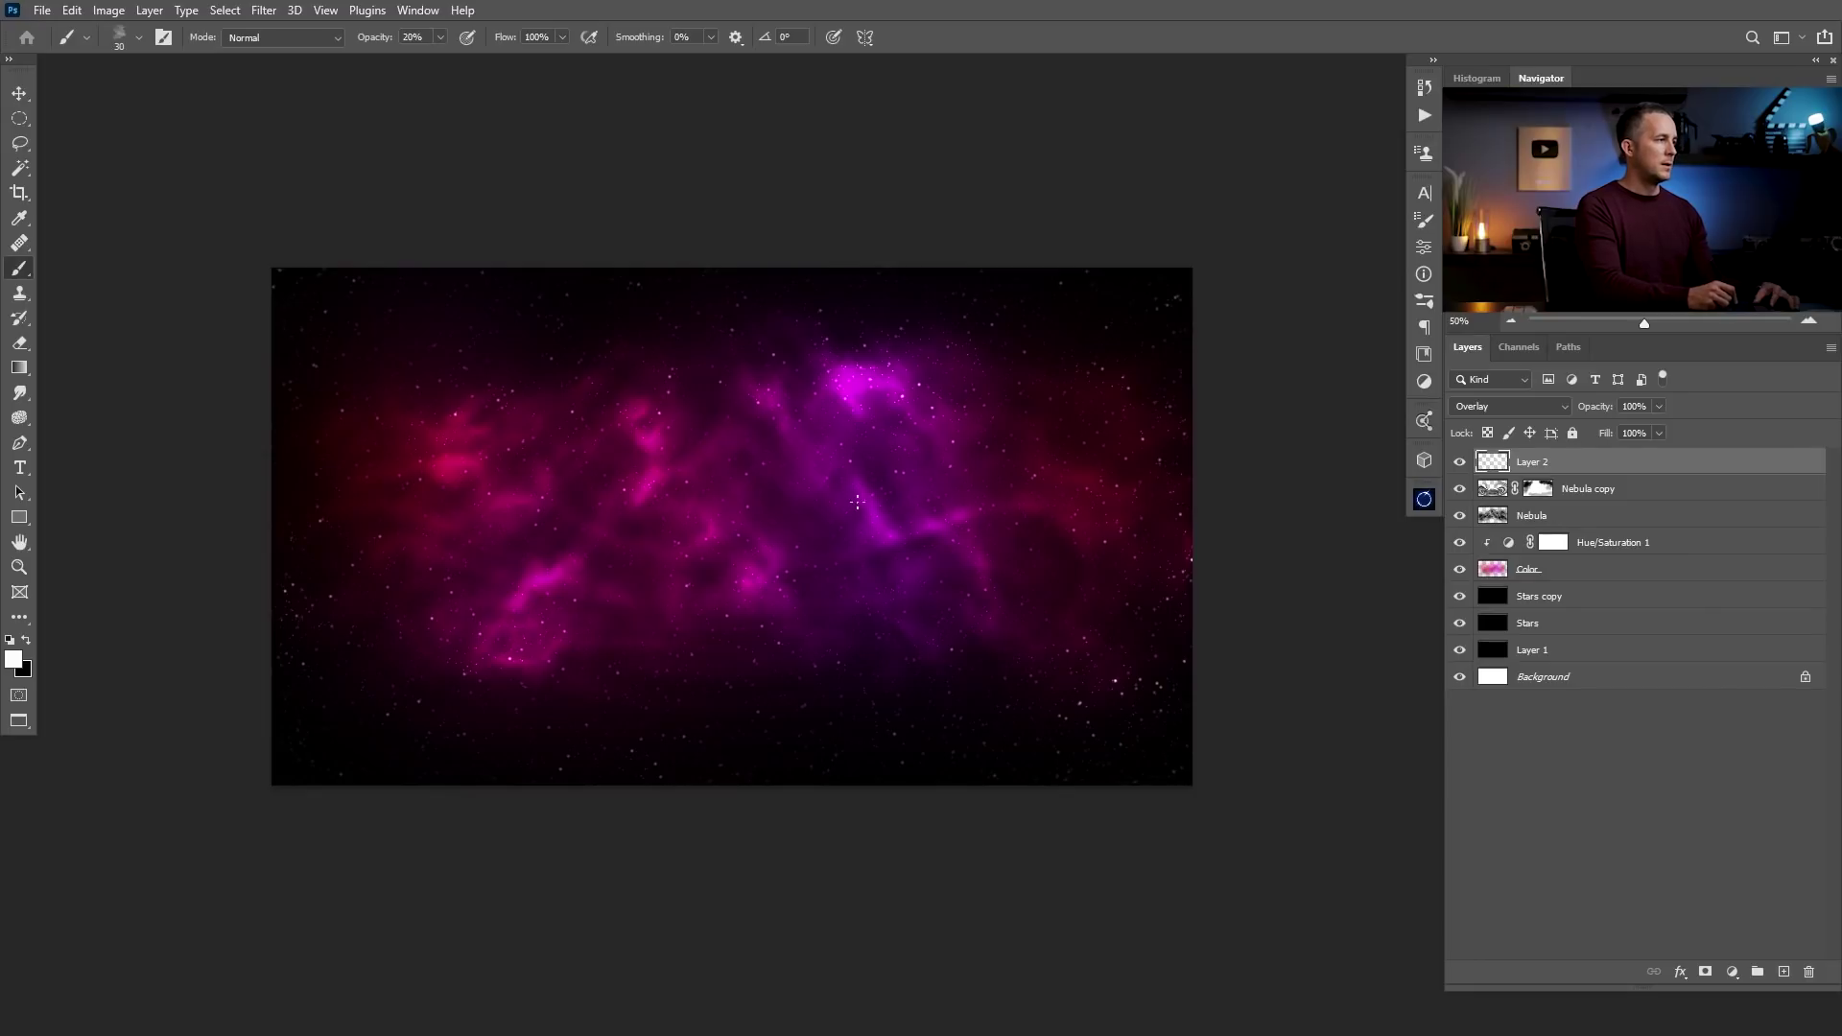
key(bracketright)
key(bracketright)
key(bracketright)
key(bracketright)
key(bracketright)
key(bracketright)
key(bracketright)
key(bracketright)
key(bracketright)
key(bracketright)
key(bracketright)
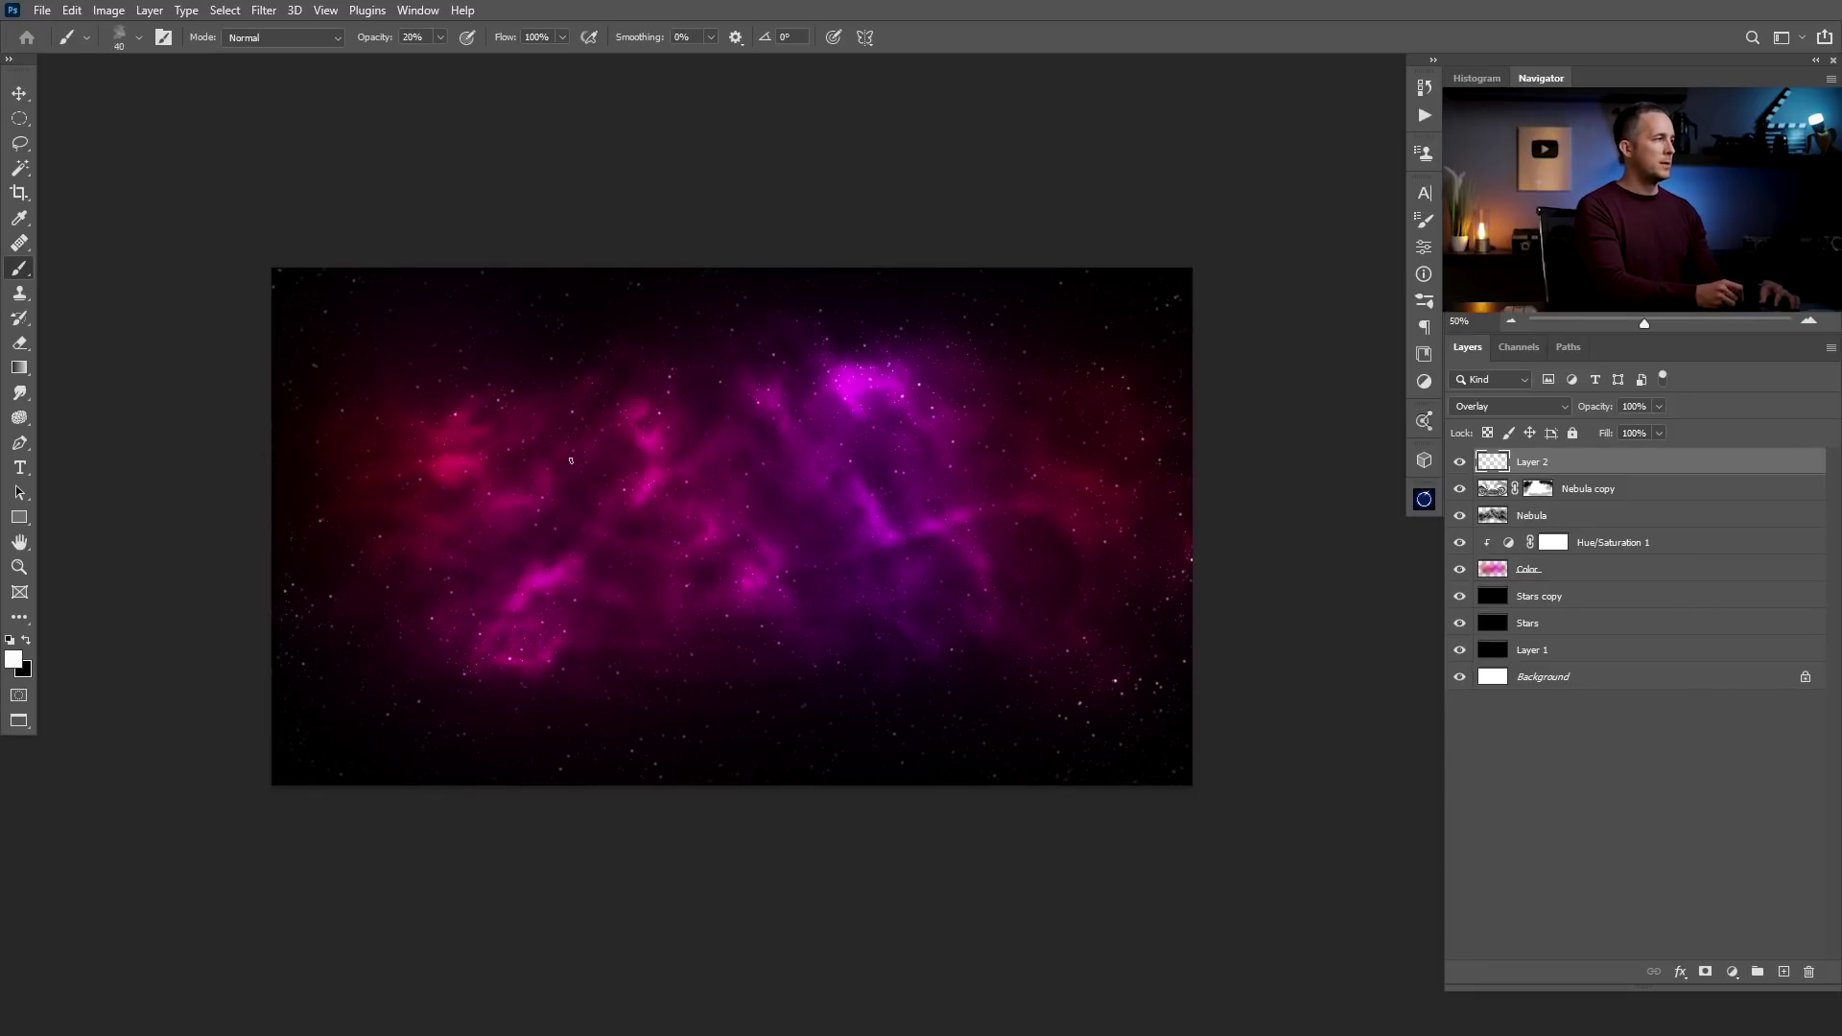
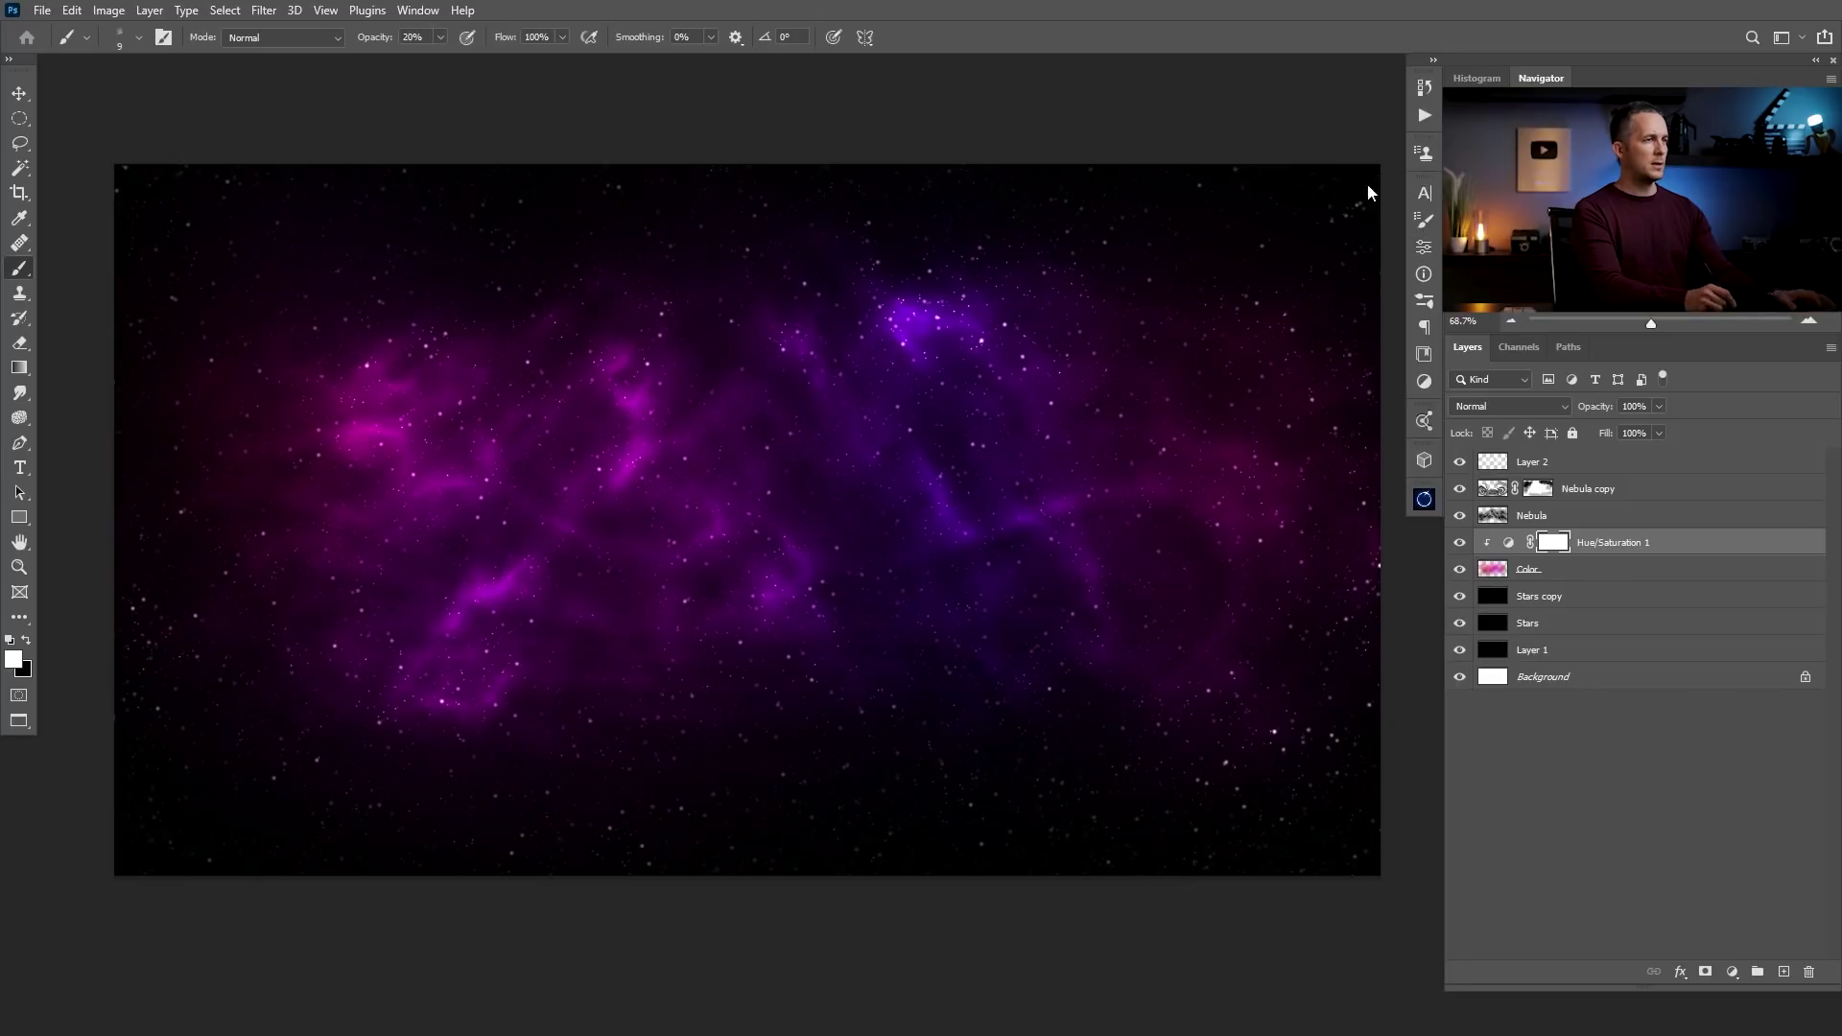
Set the Color layer's opacity to 22%, and paste the Planets group above Layer 2, placing it over the nebula's left part
click(1493, 572)
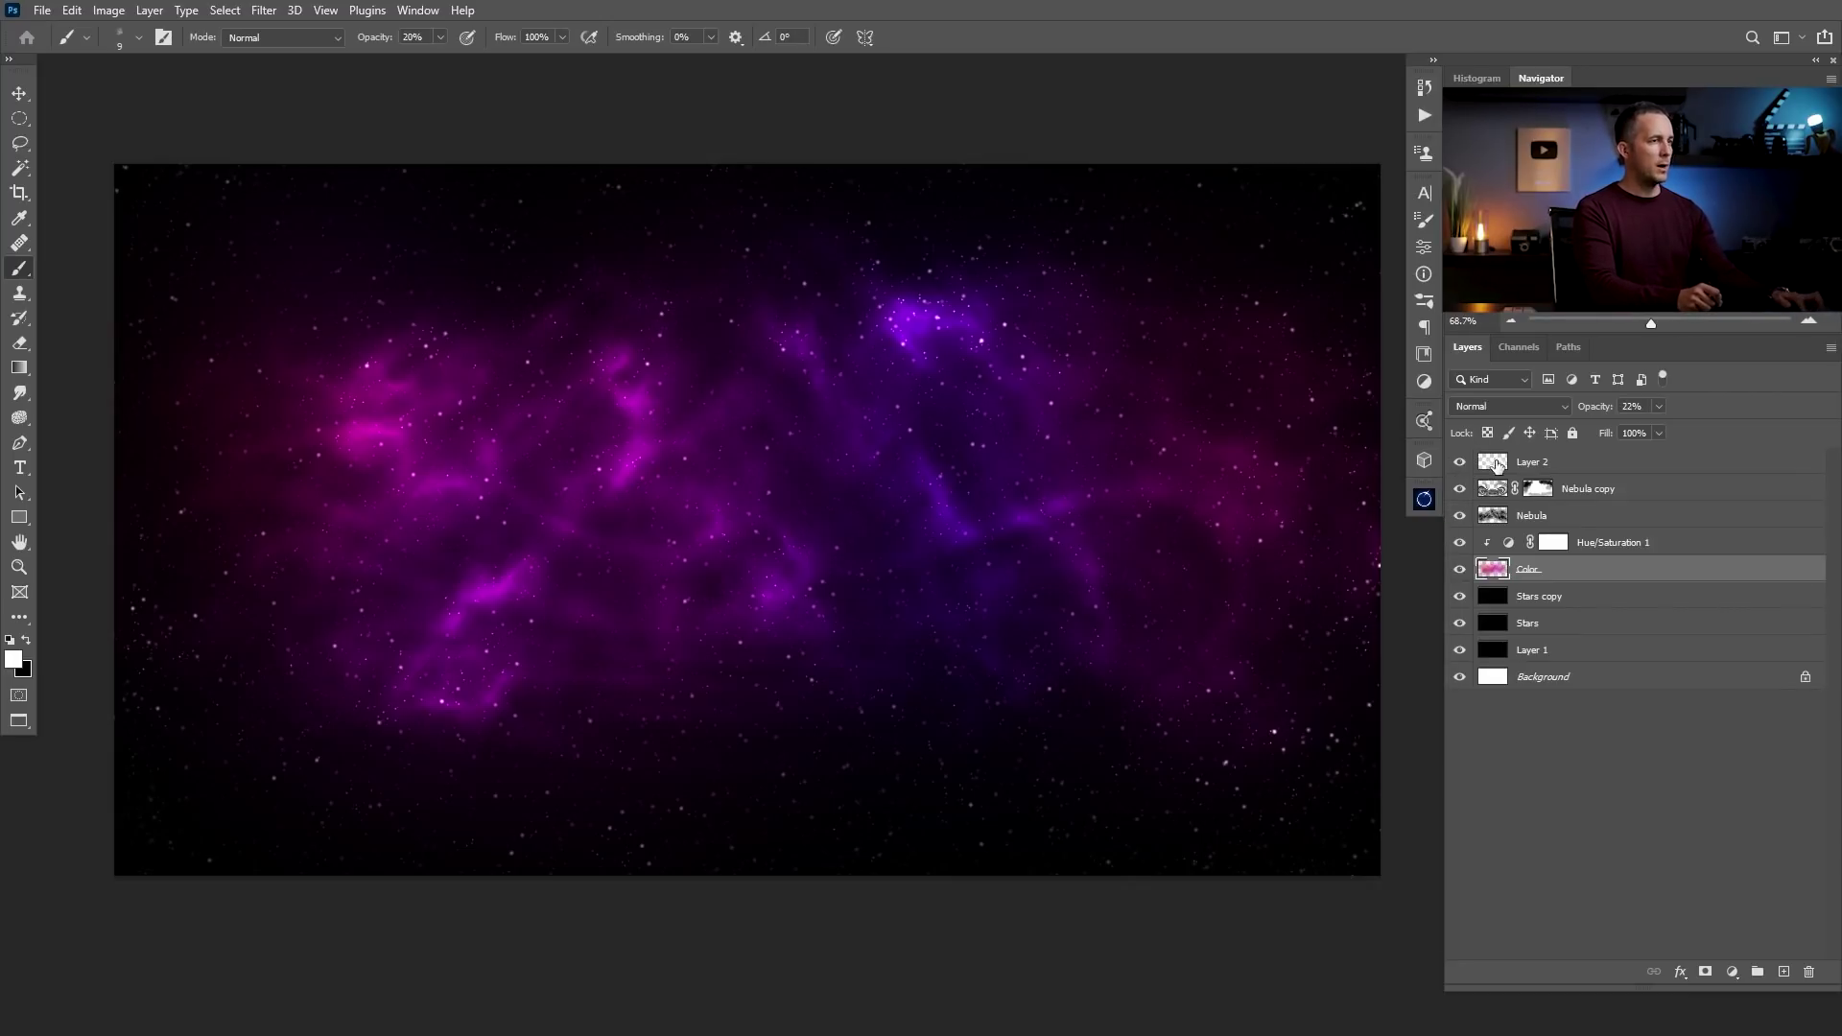
click(1484, 468)
key(ctrl+v)
key(v)
drag(786, 533, 551, 458)
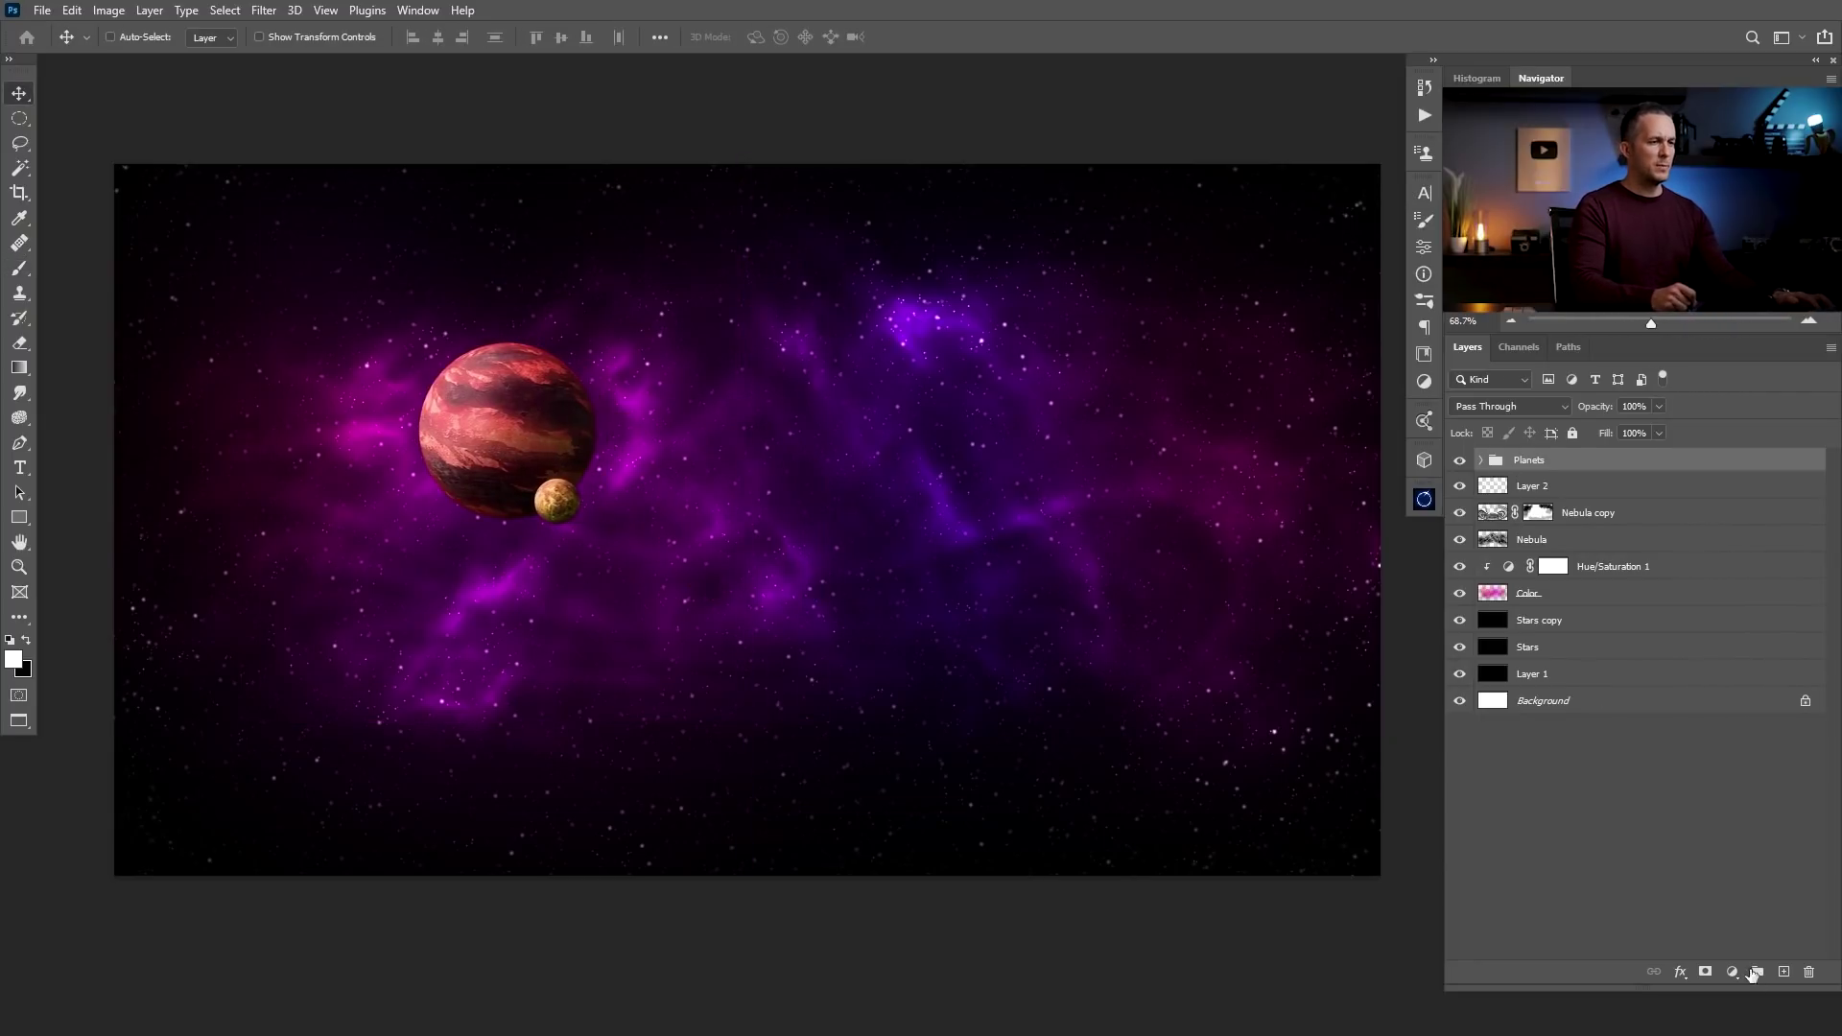
Add a Hue/Saturation adjustment clipped to the Planets group, with Hue -36 and Saturation -18
click(1732, 972)
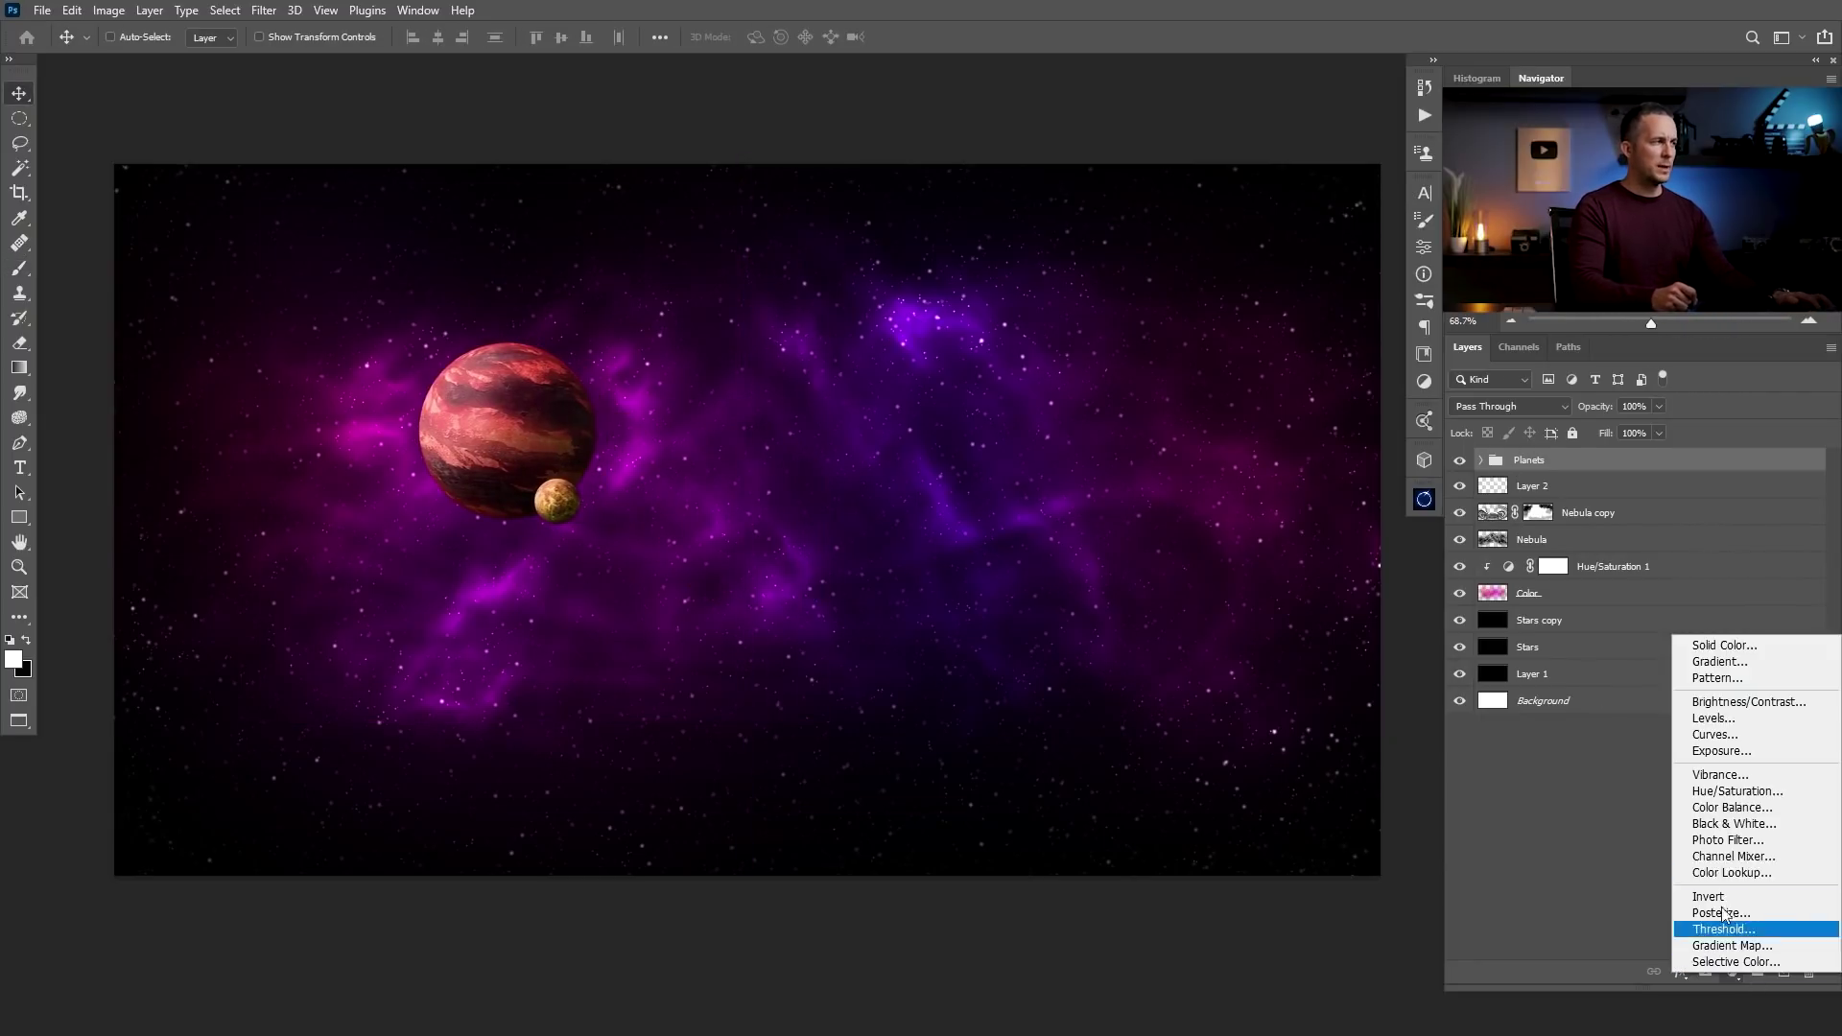
click(1731, 793)
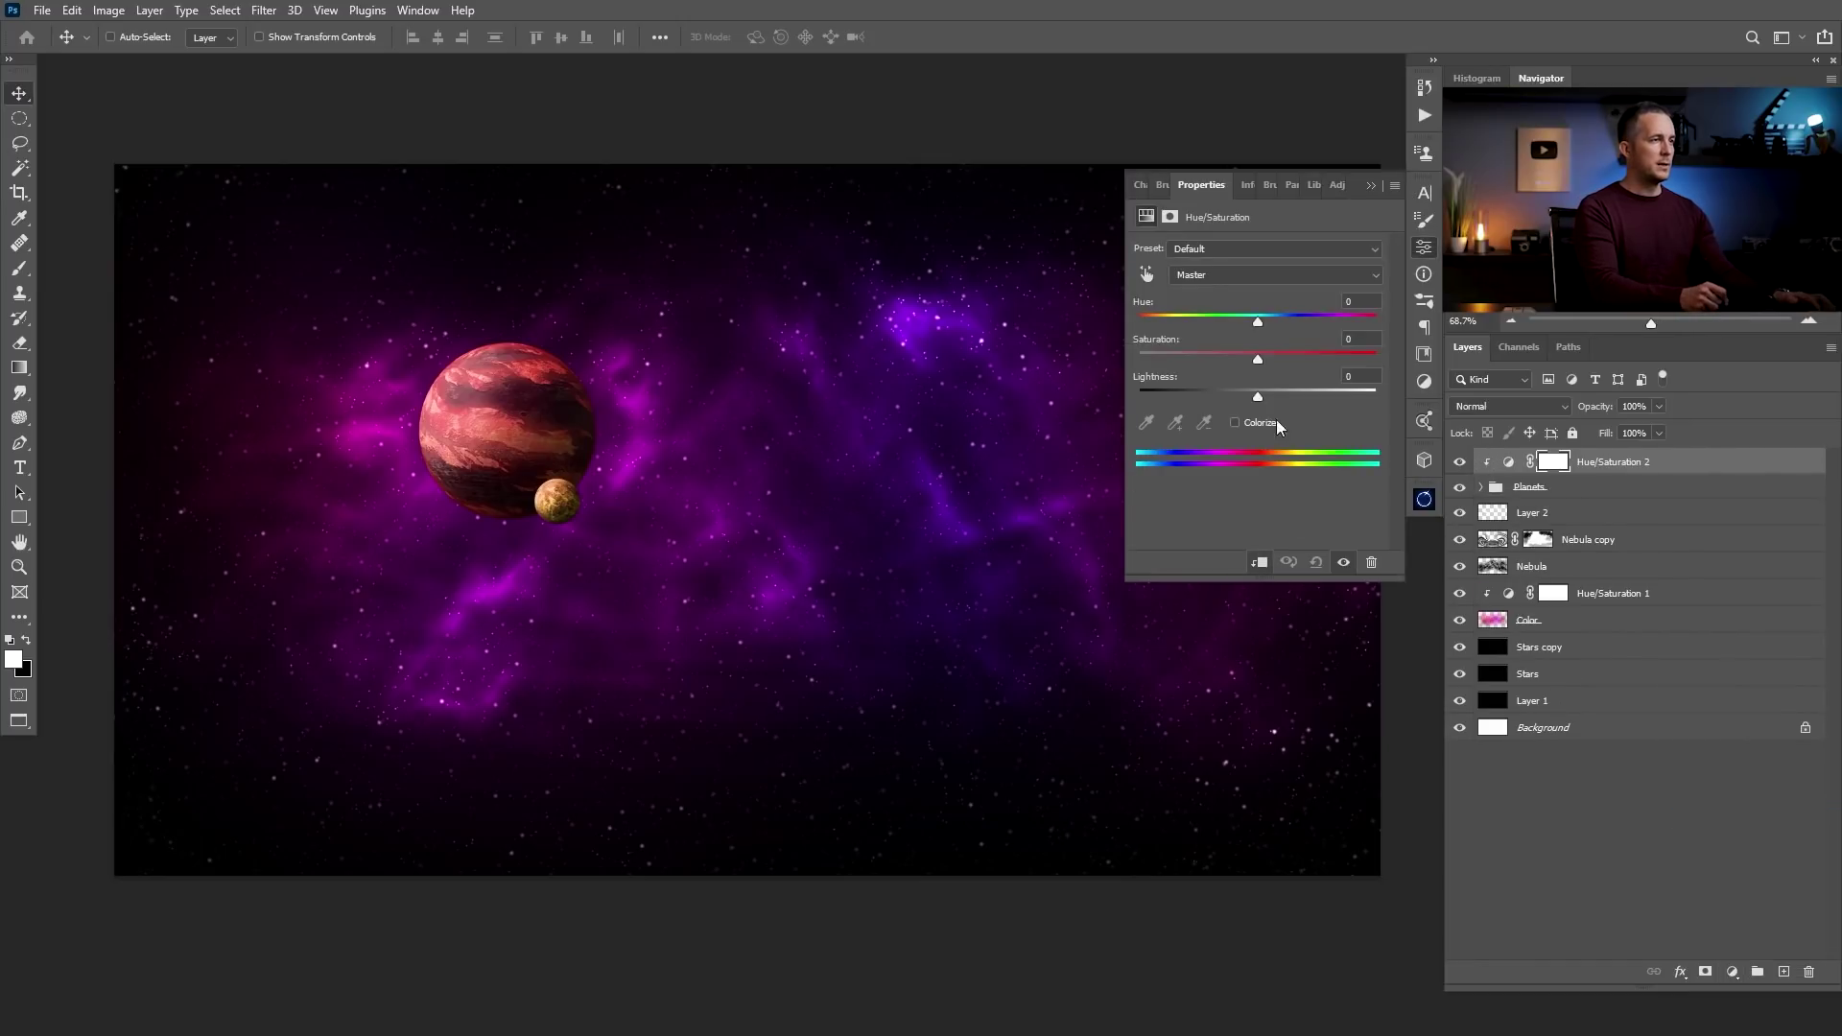
drag(1243, 320, 1174, 322)
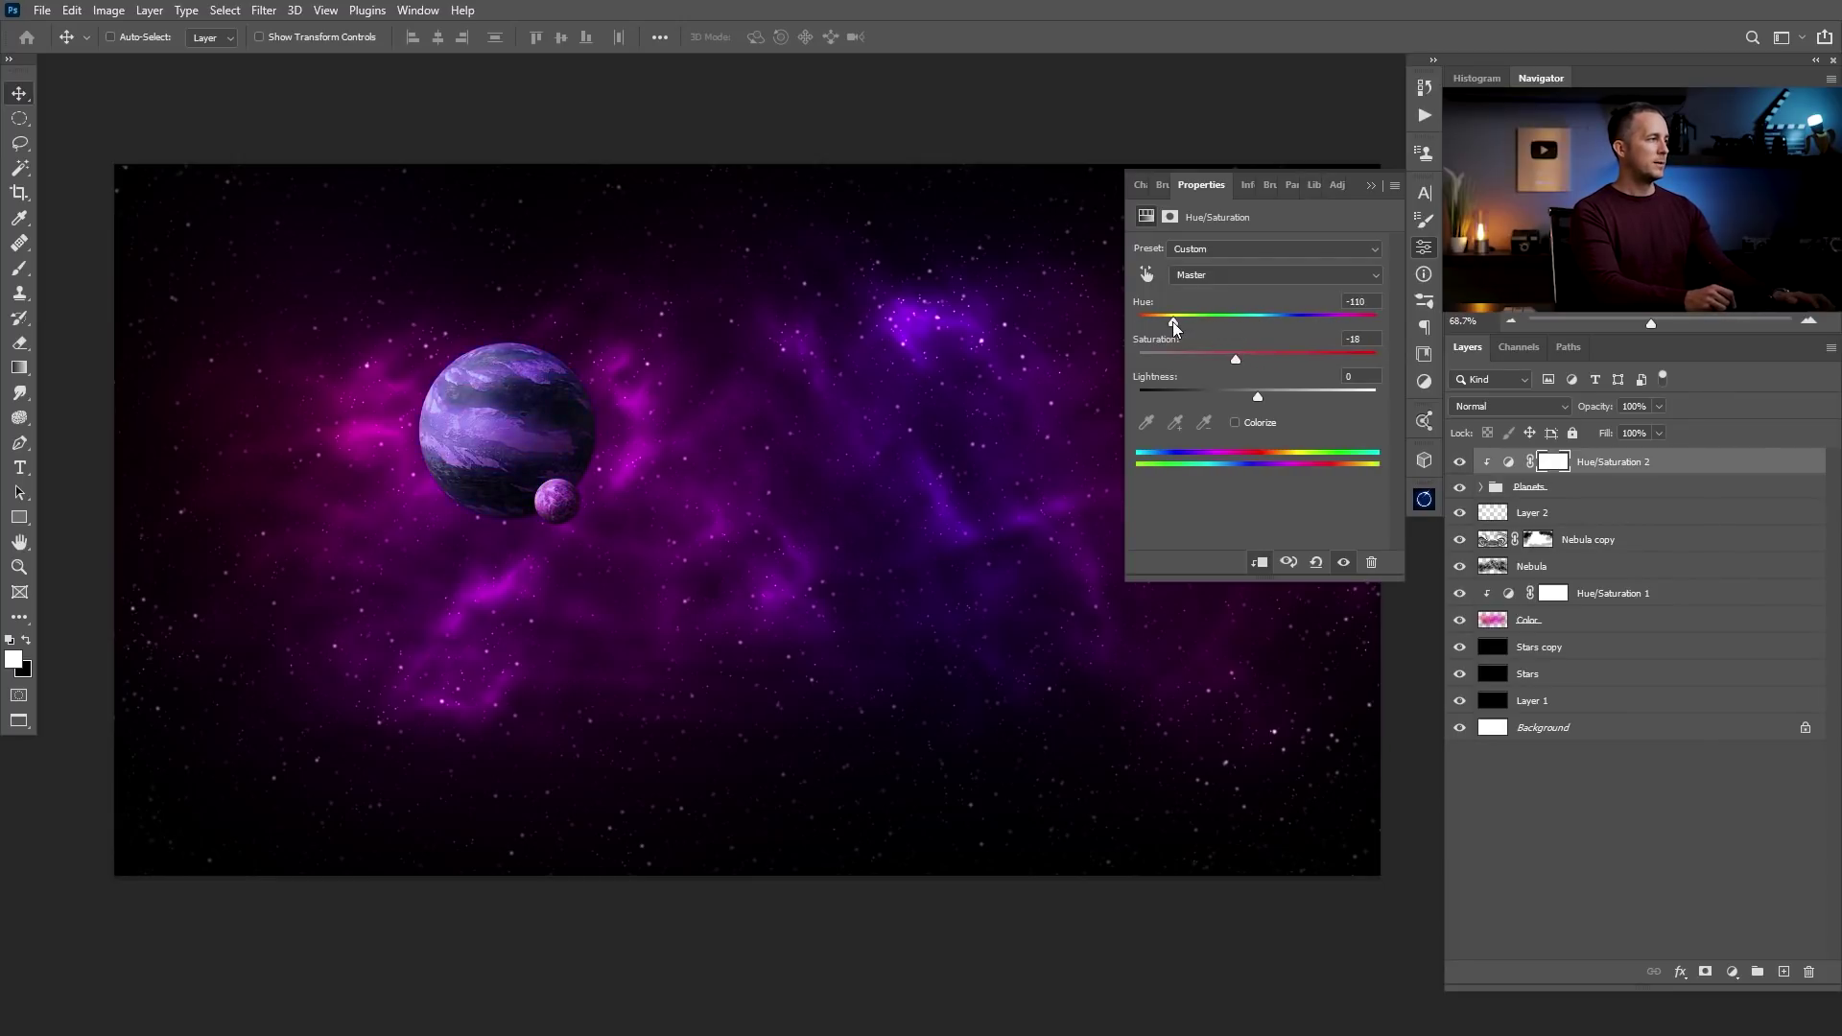
scroll(834, 494, down, 3)
scroll(767, 494, up, 2)
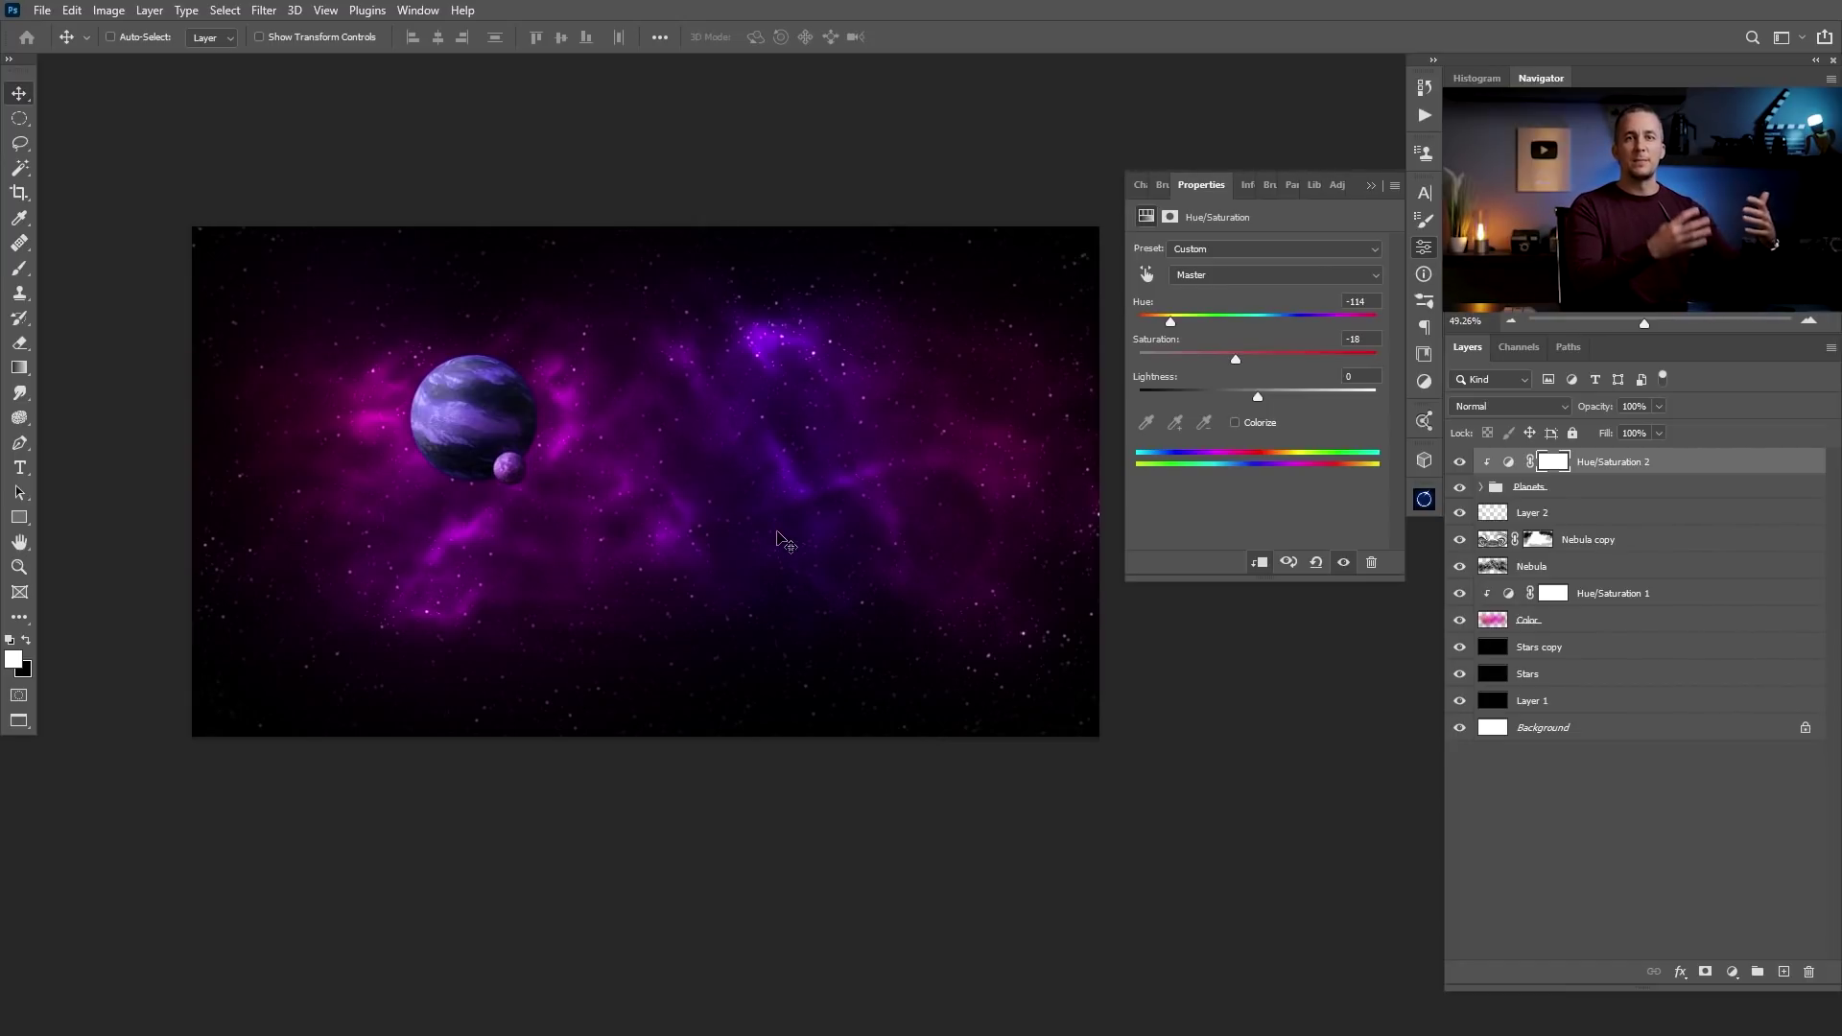
drag(784, 542, 851, 587)
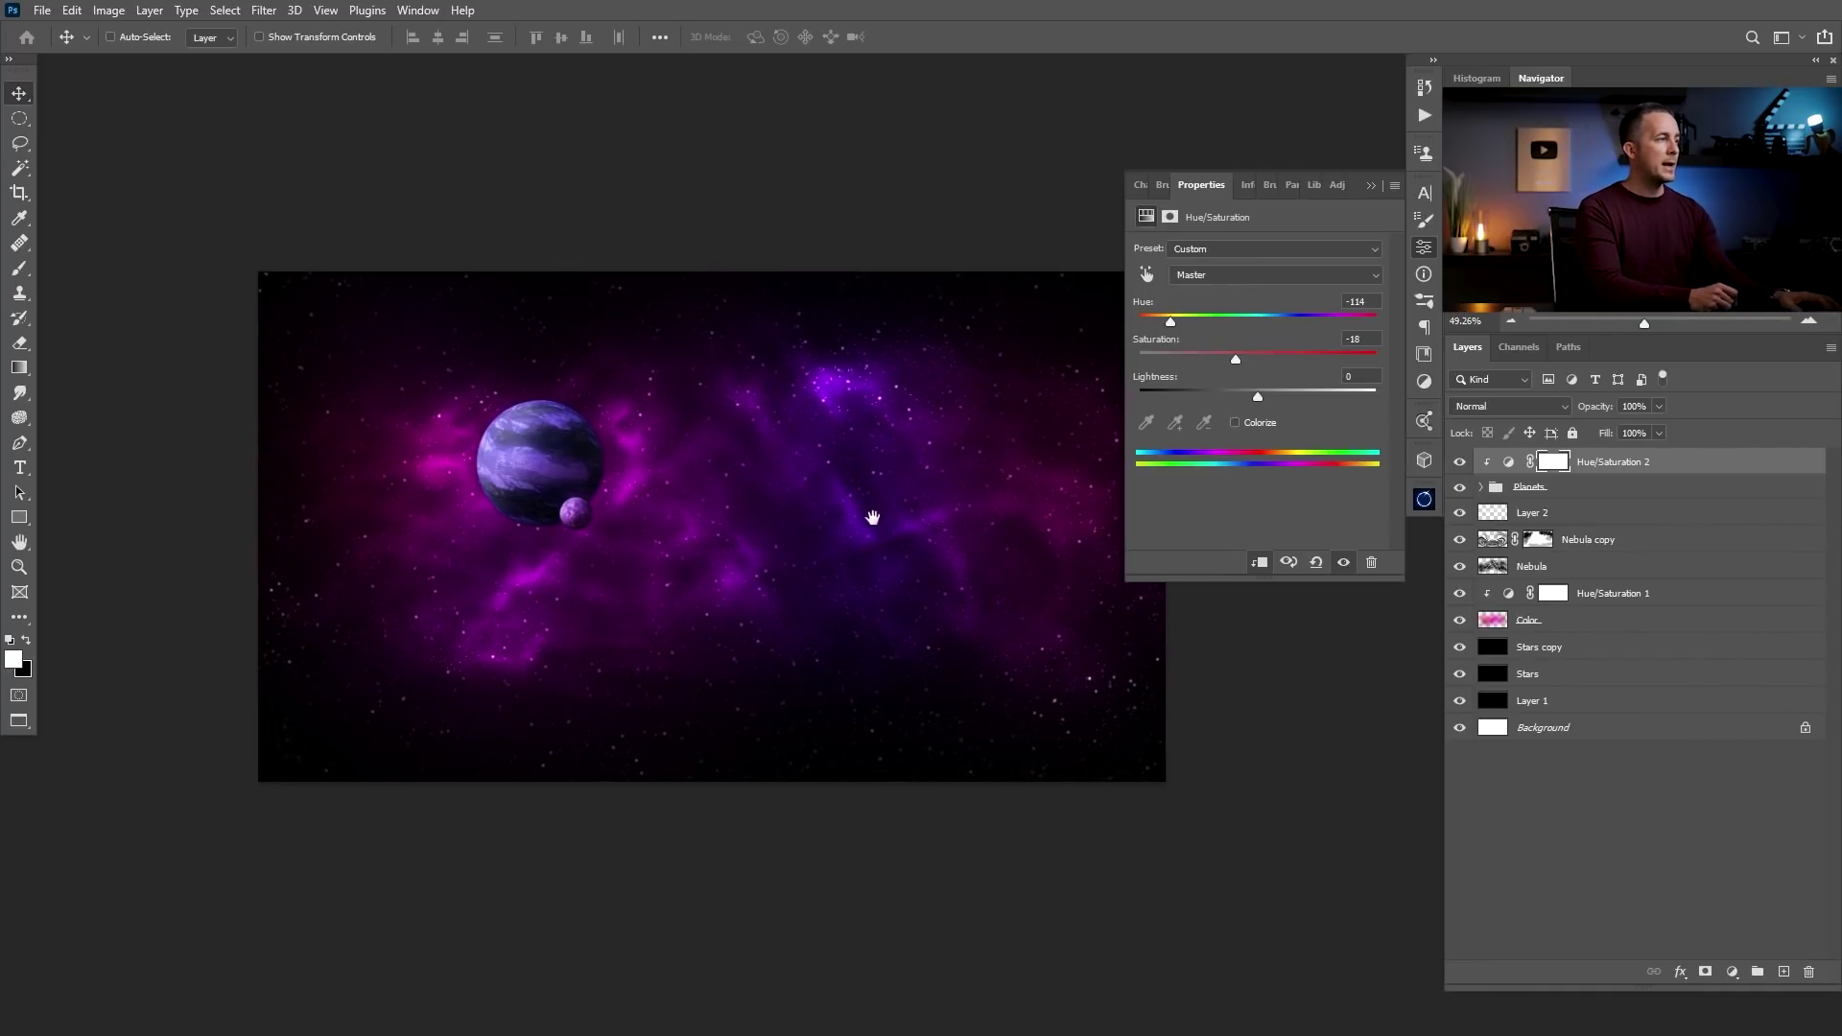
drag(1172, 320, 1212, 323)
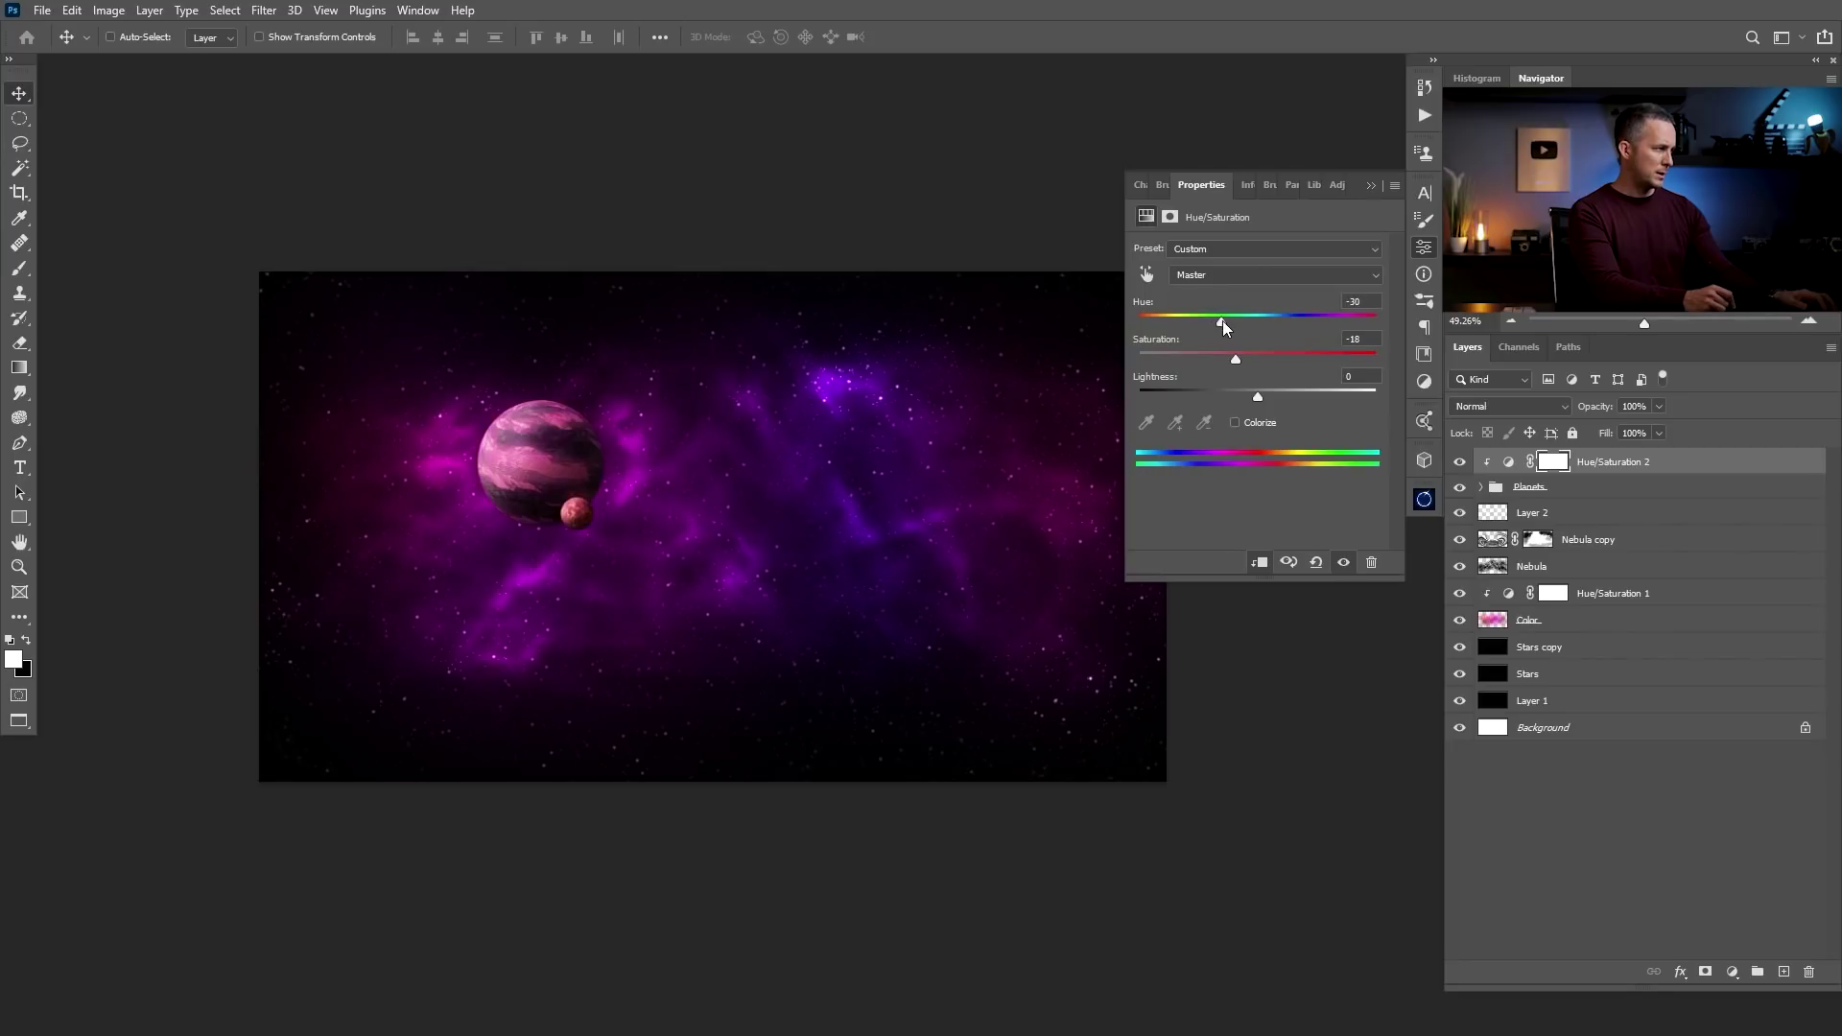
drag(1224, 320, 1215, 321)
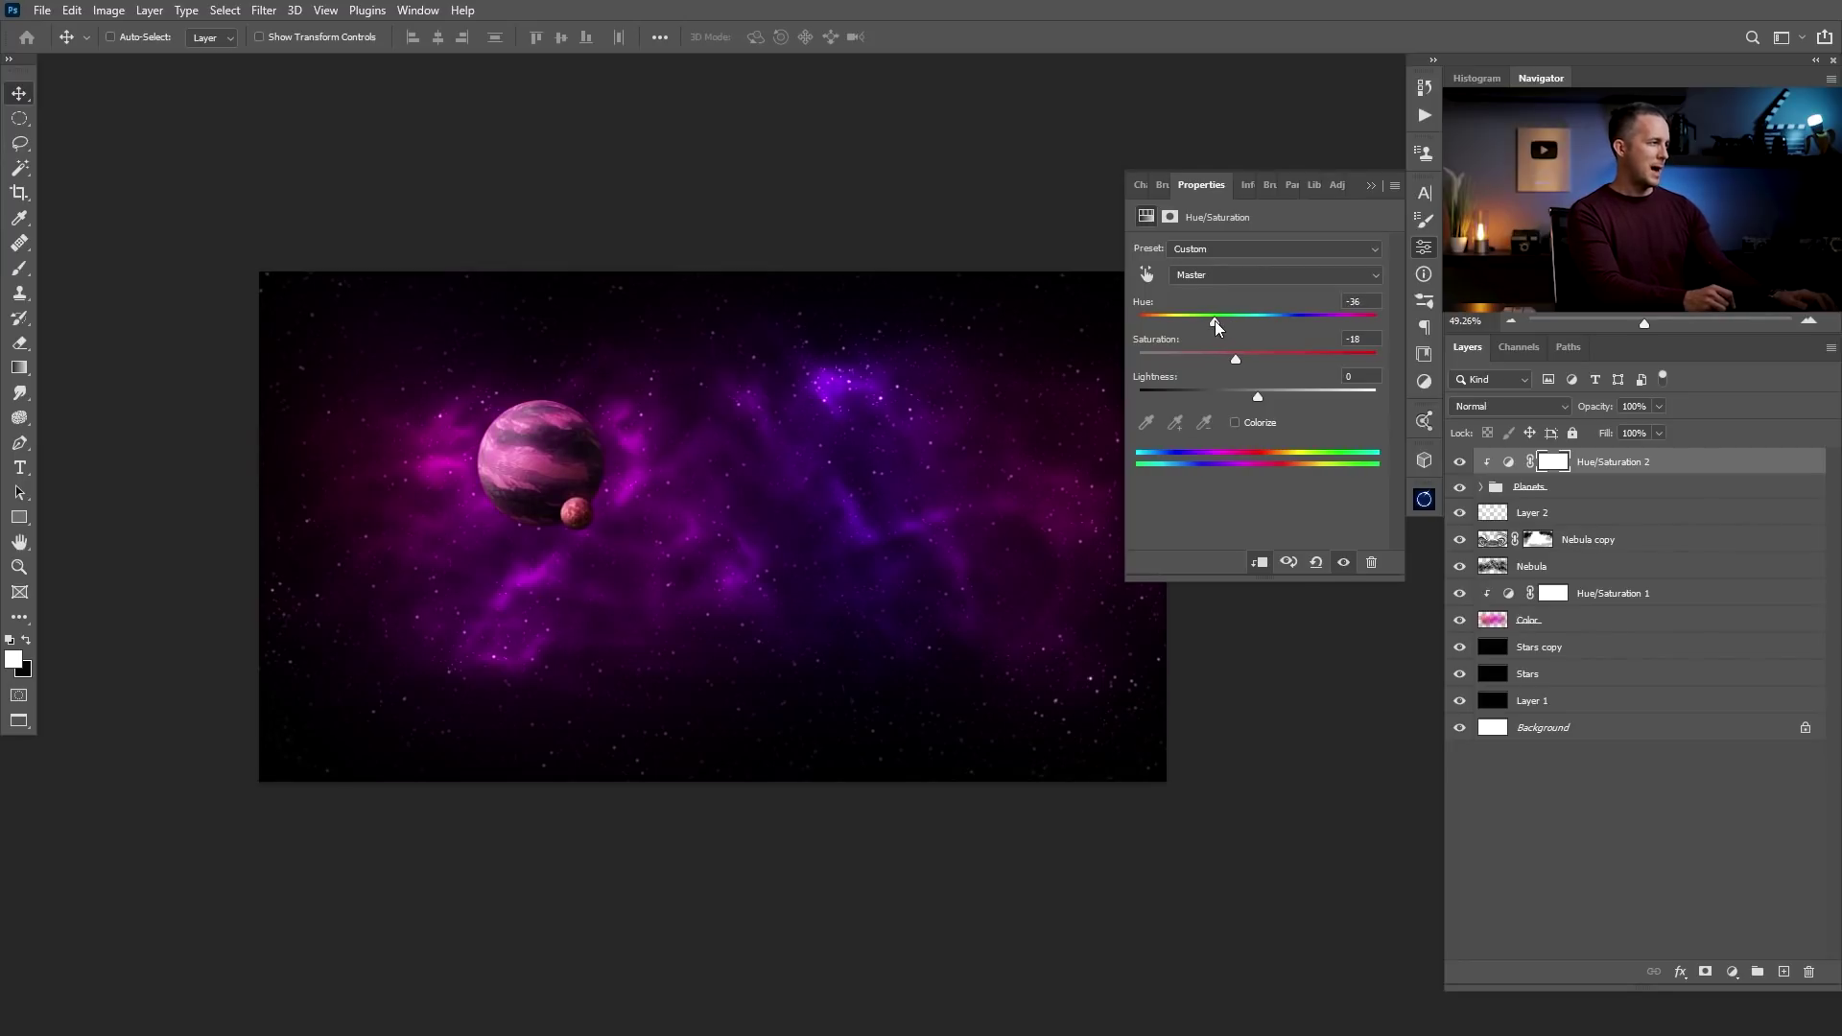
Move the Planets group to the nebula's right part, beside the bright purple cloud, and collapse the adjustment settings
click(1508, 486)
drag(856, 468, 997, 463)
click(1368, 187)
drag(1268, 302, 1276, 333)
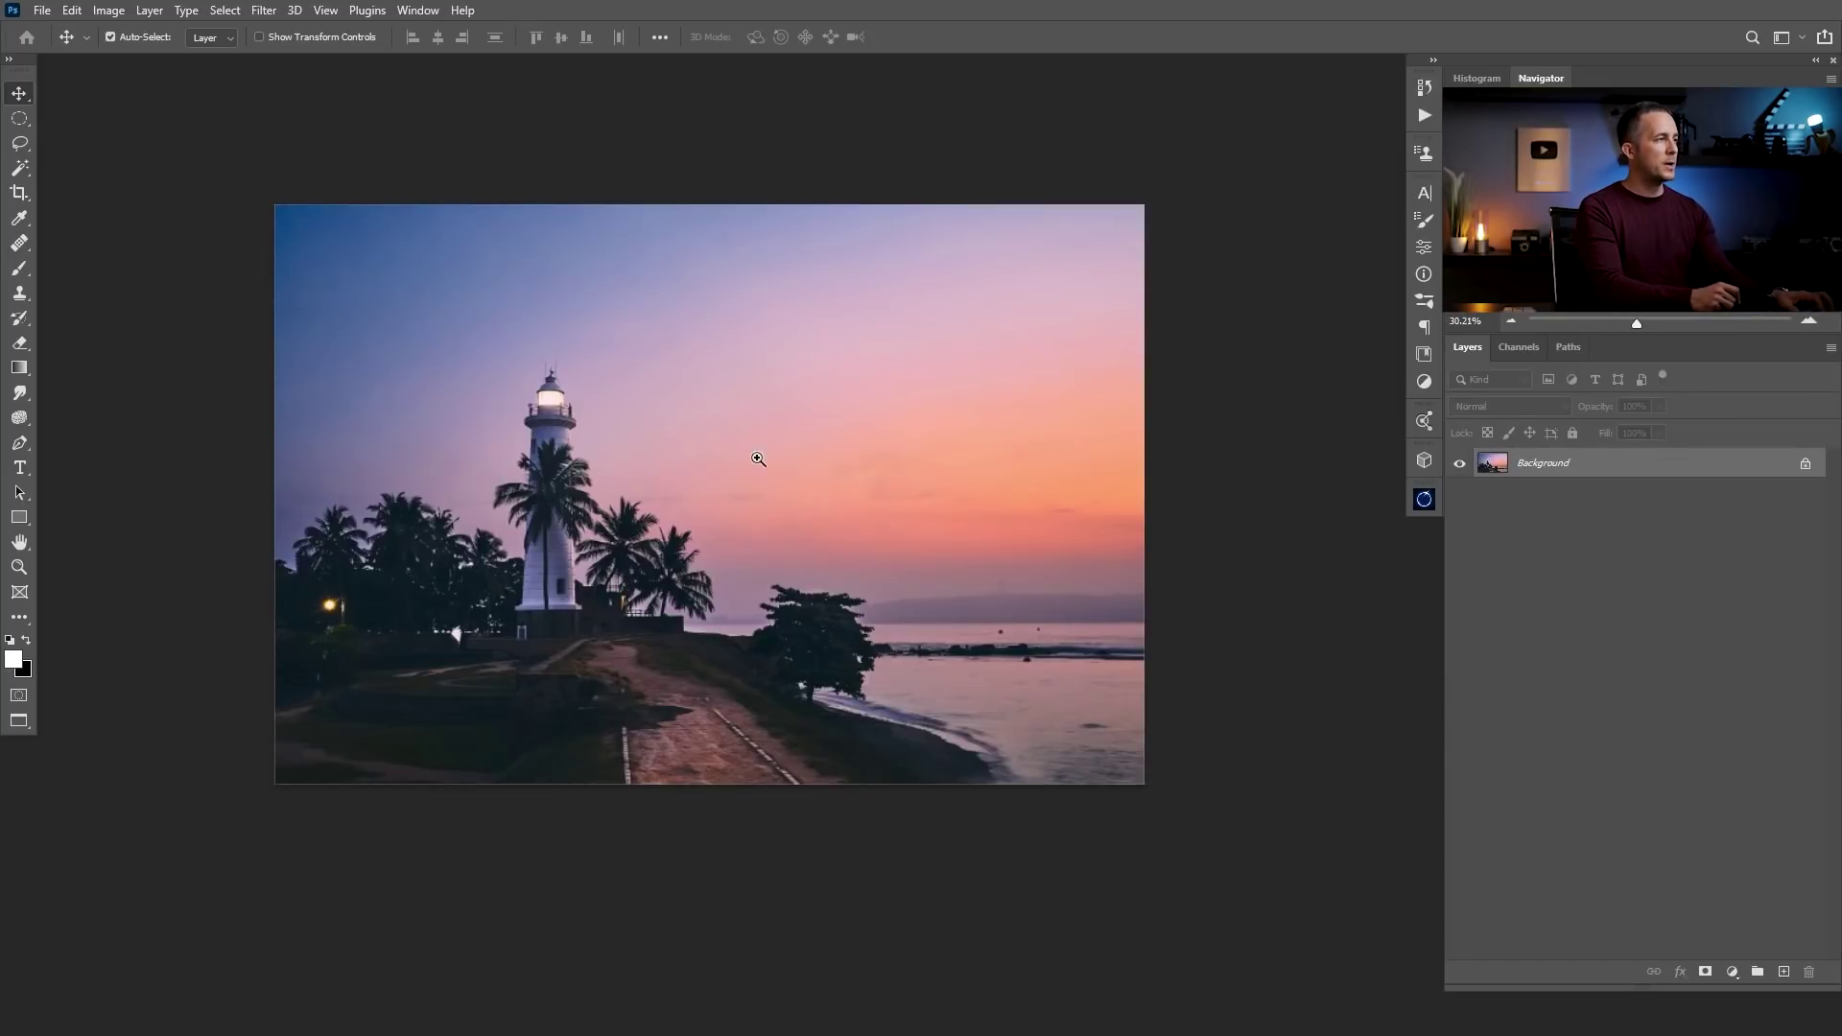
Switch to the lighthouse photo, open Sky Replacement and move its dialog clear of the image
scroll(792, 480, up, 2)
drag(792, 480, 854, 469)
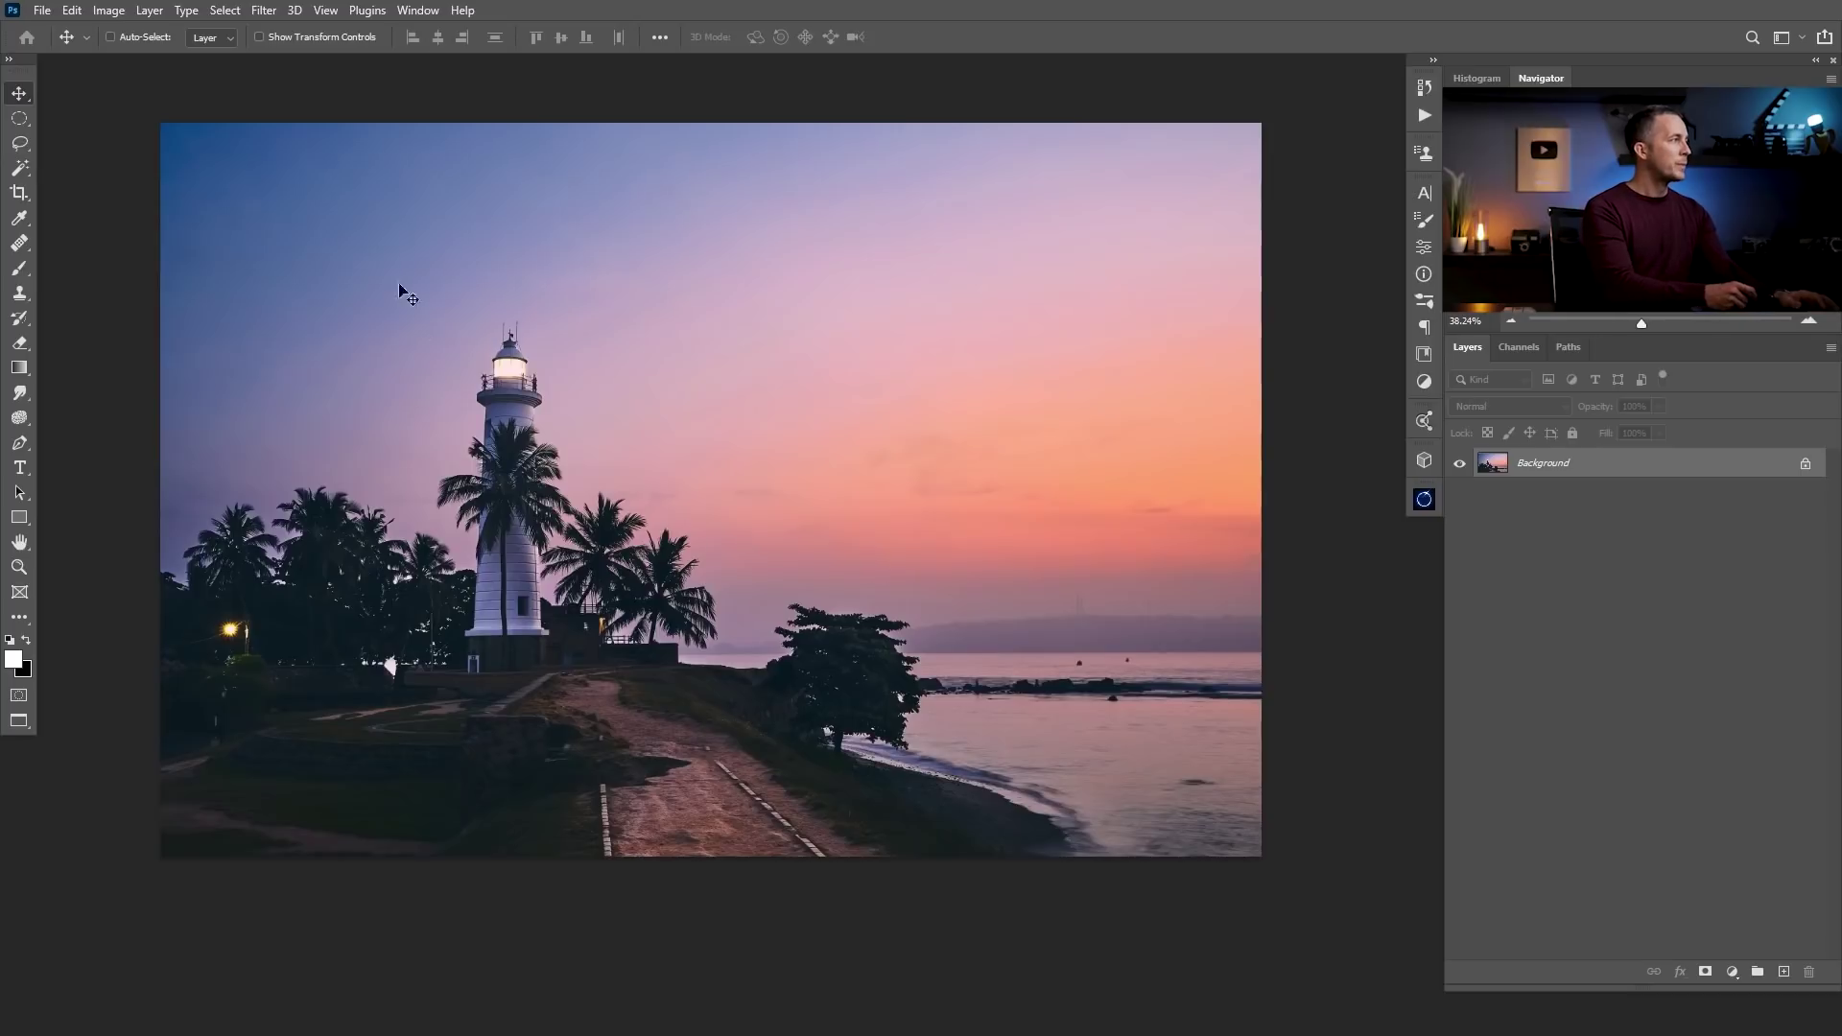
click(72, 9)
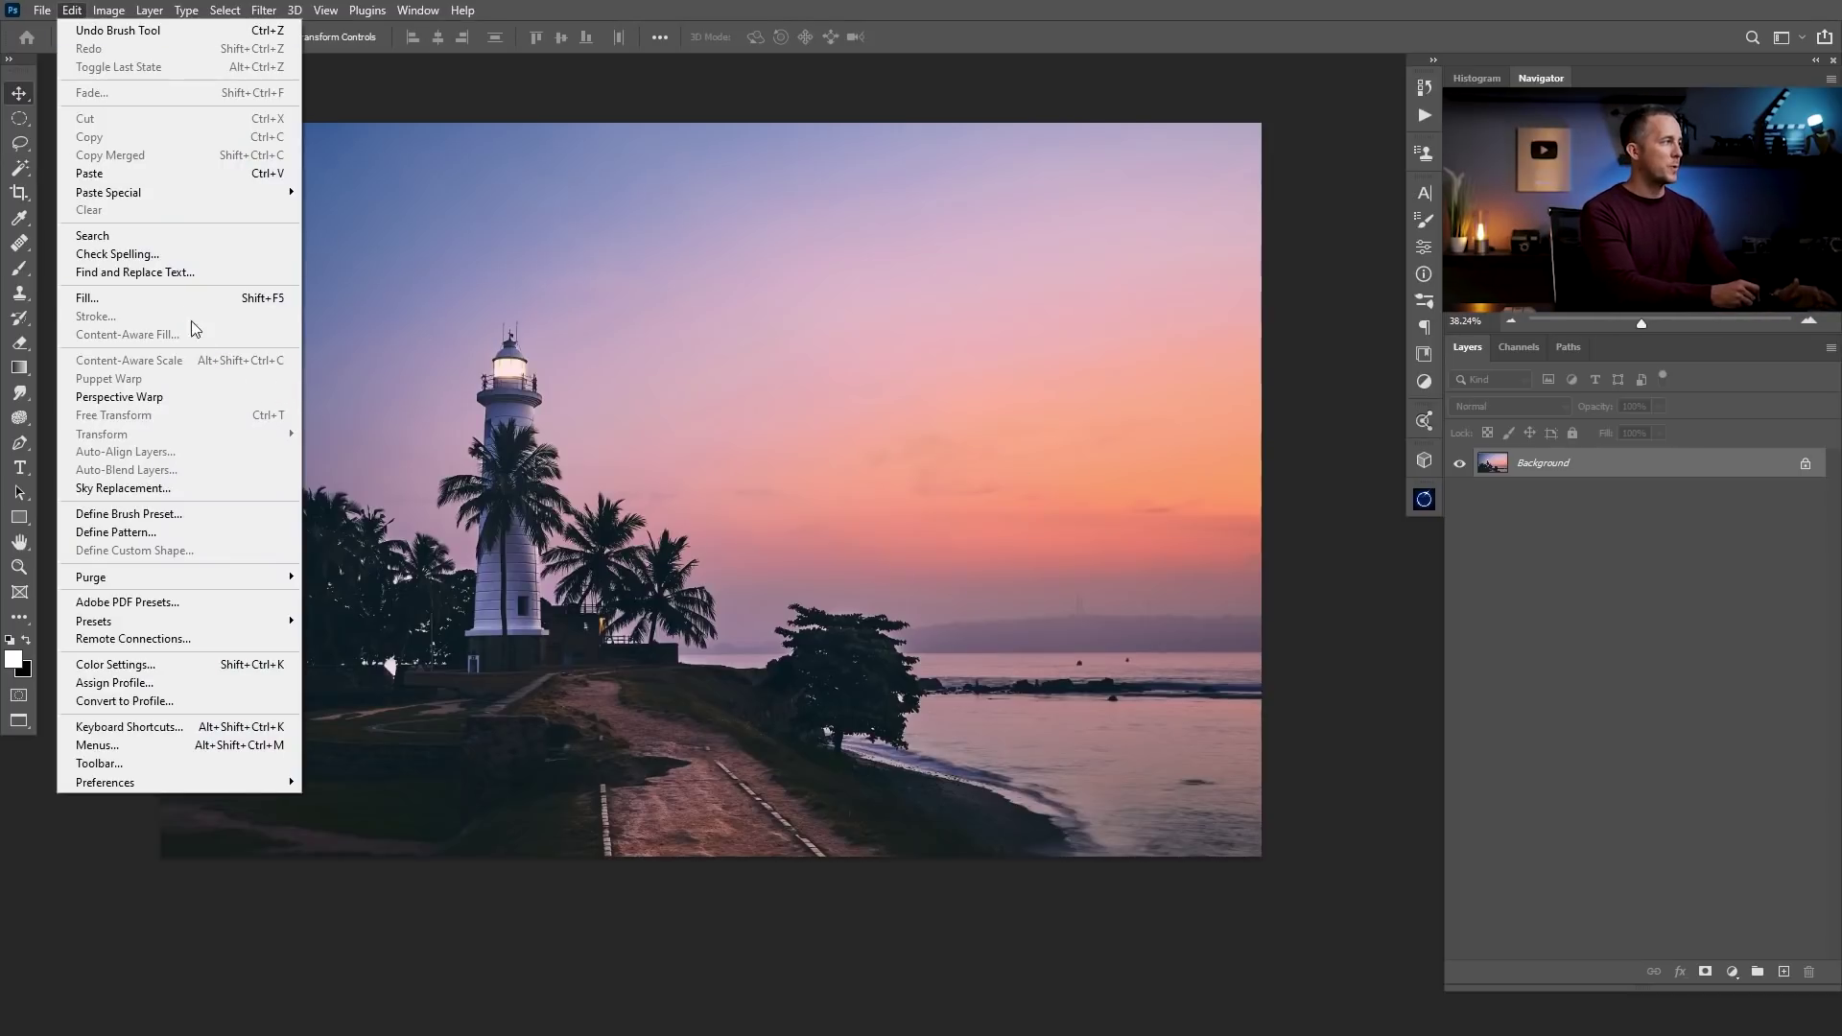
click(146, 488)
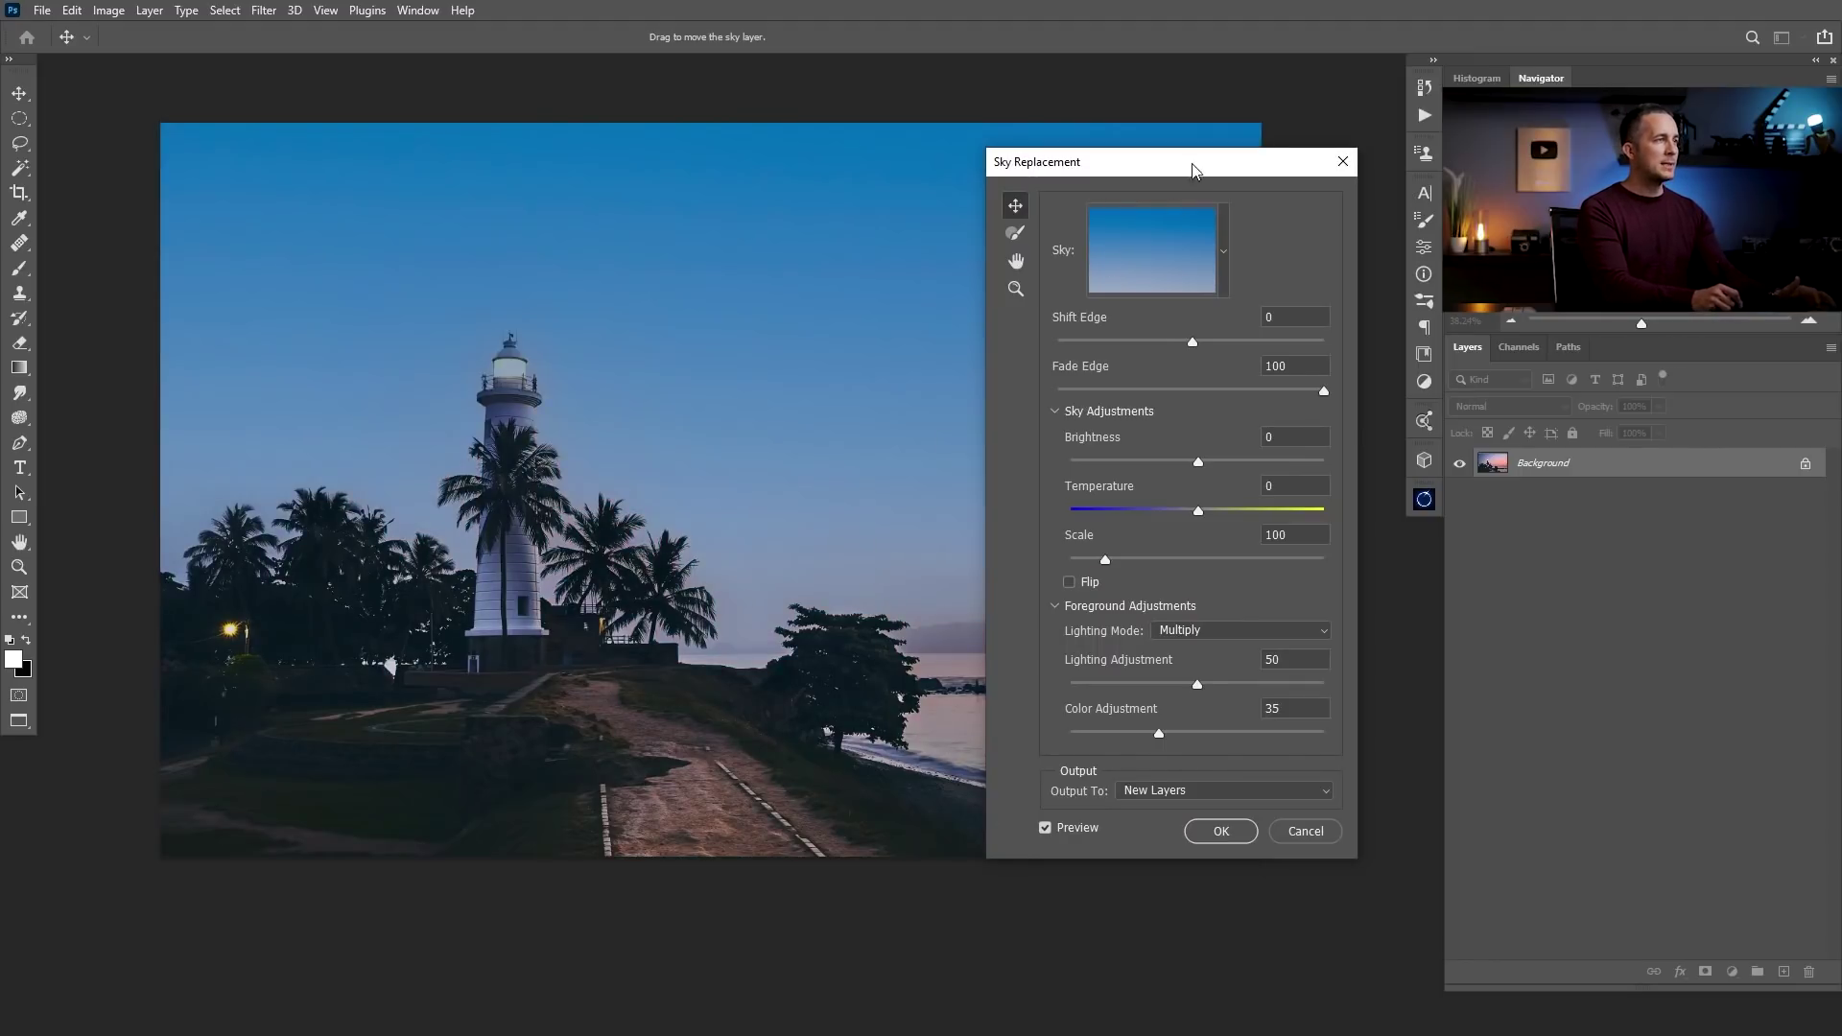
drag(1195, 171, 1510, 257)
Try a wispy blue sky, a red sunset and a dark storm-cloud preset on the lighthouse photo, and cancel the replacement
click(1538, 337)
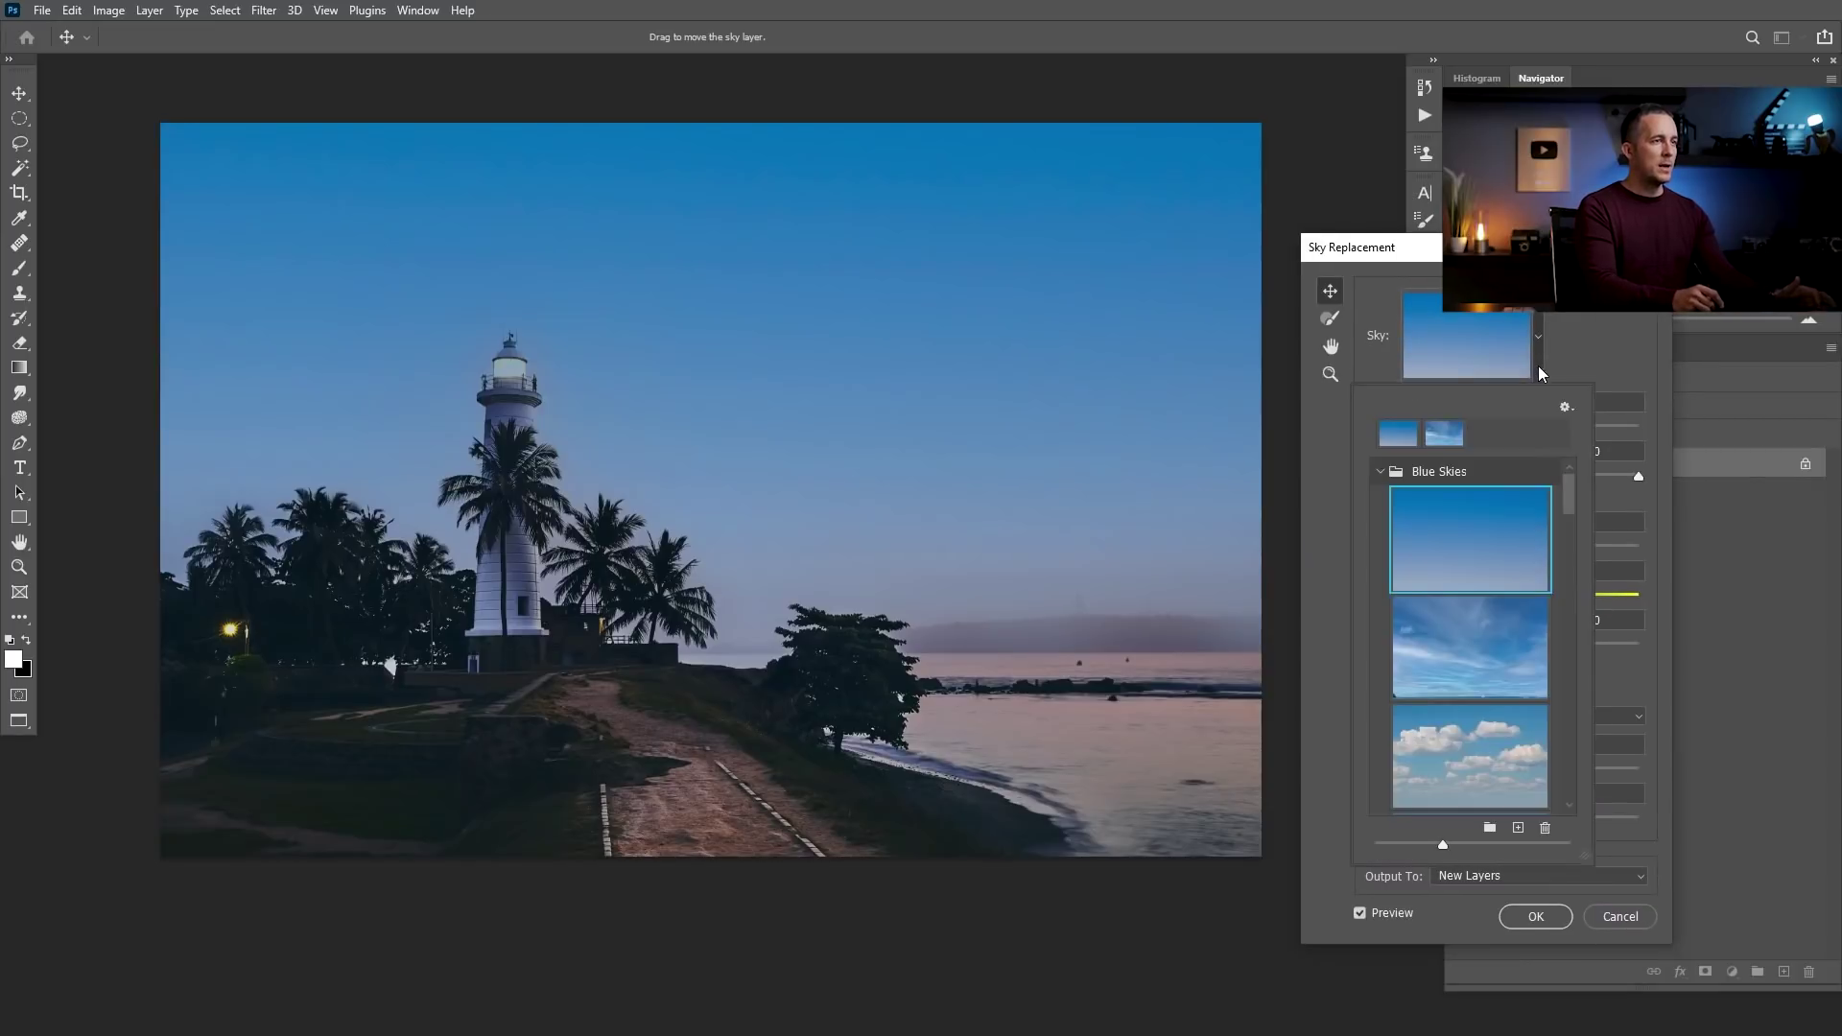
scroll(1570, 486, down, 2)
click(1472, 527)
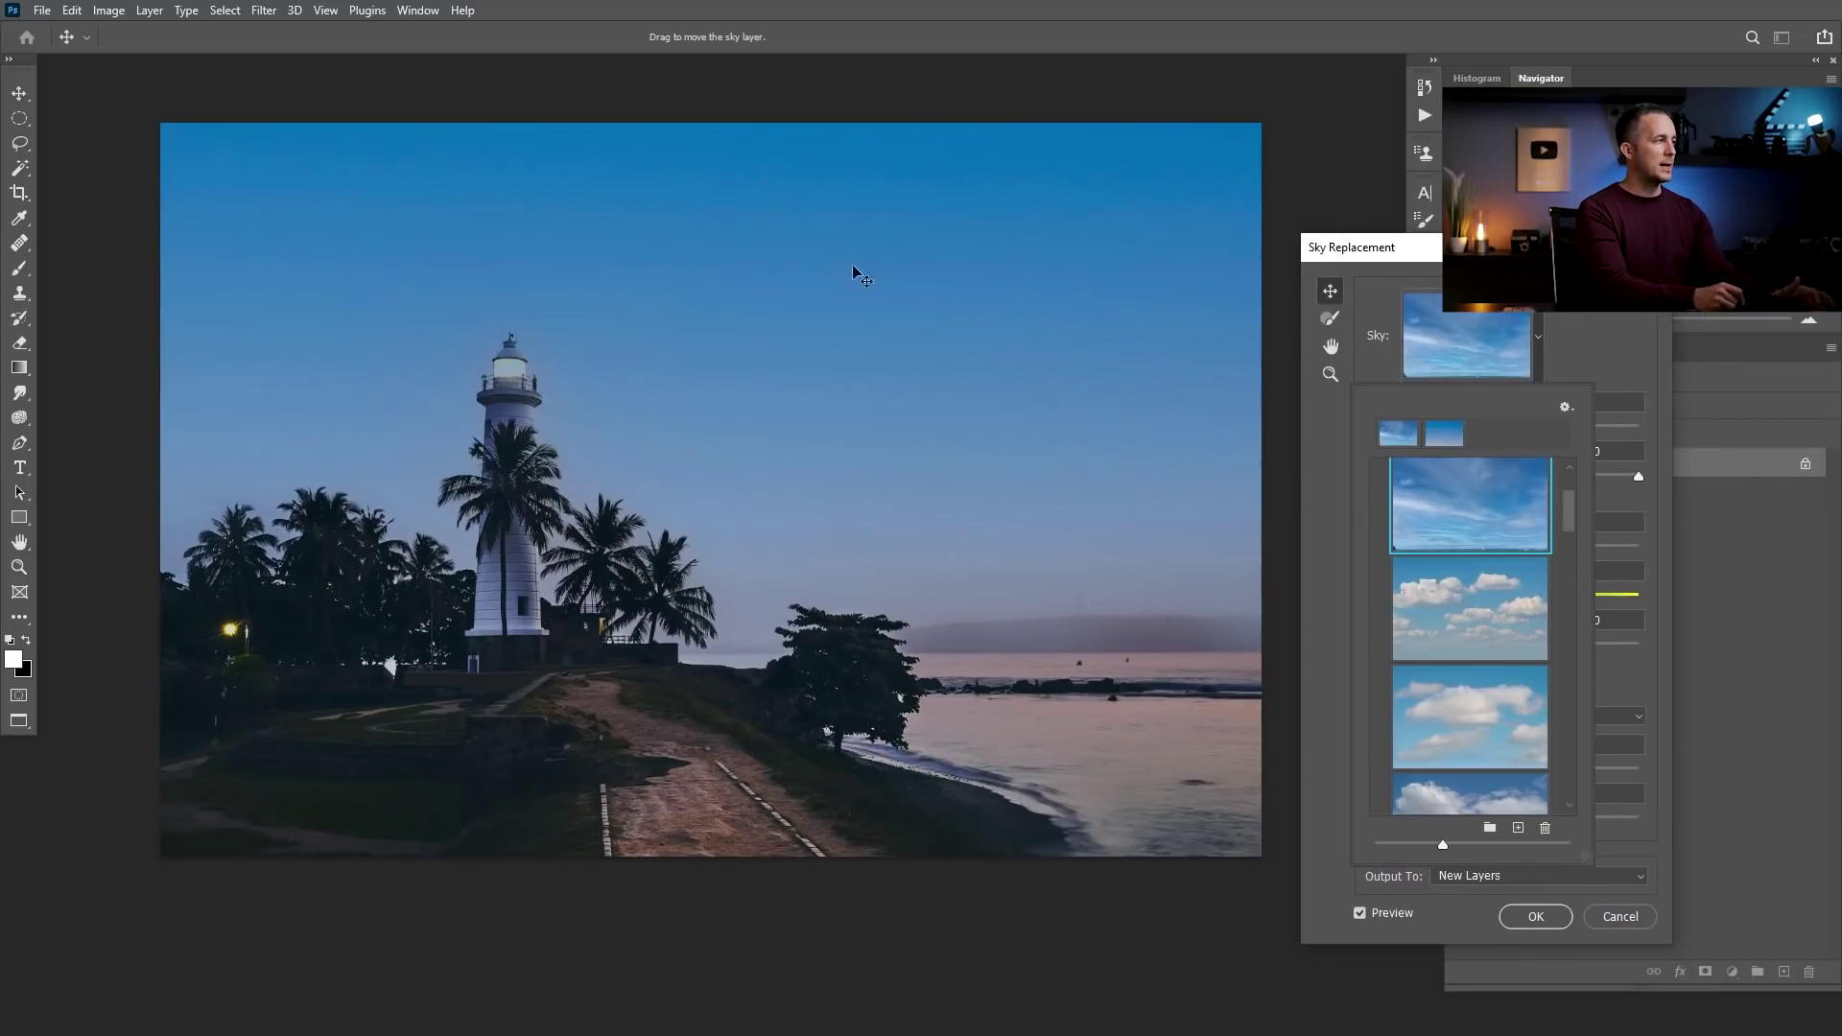
drag(1560, 523, 1568, 651)
click(1482, 544)
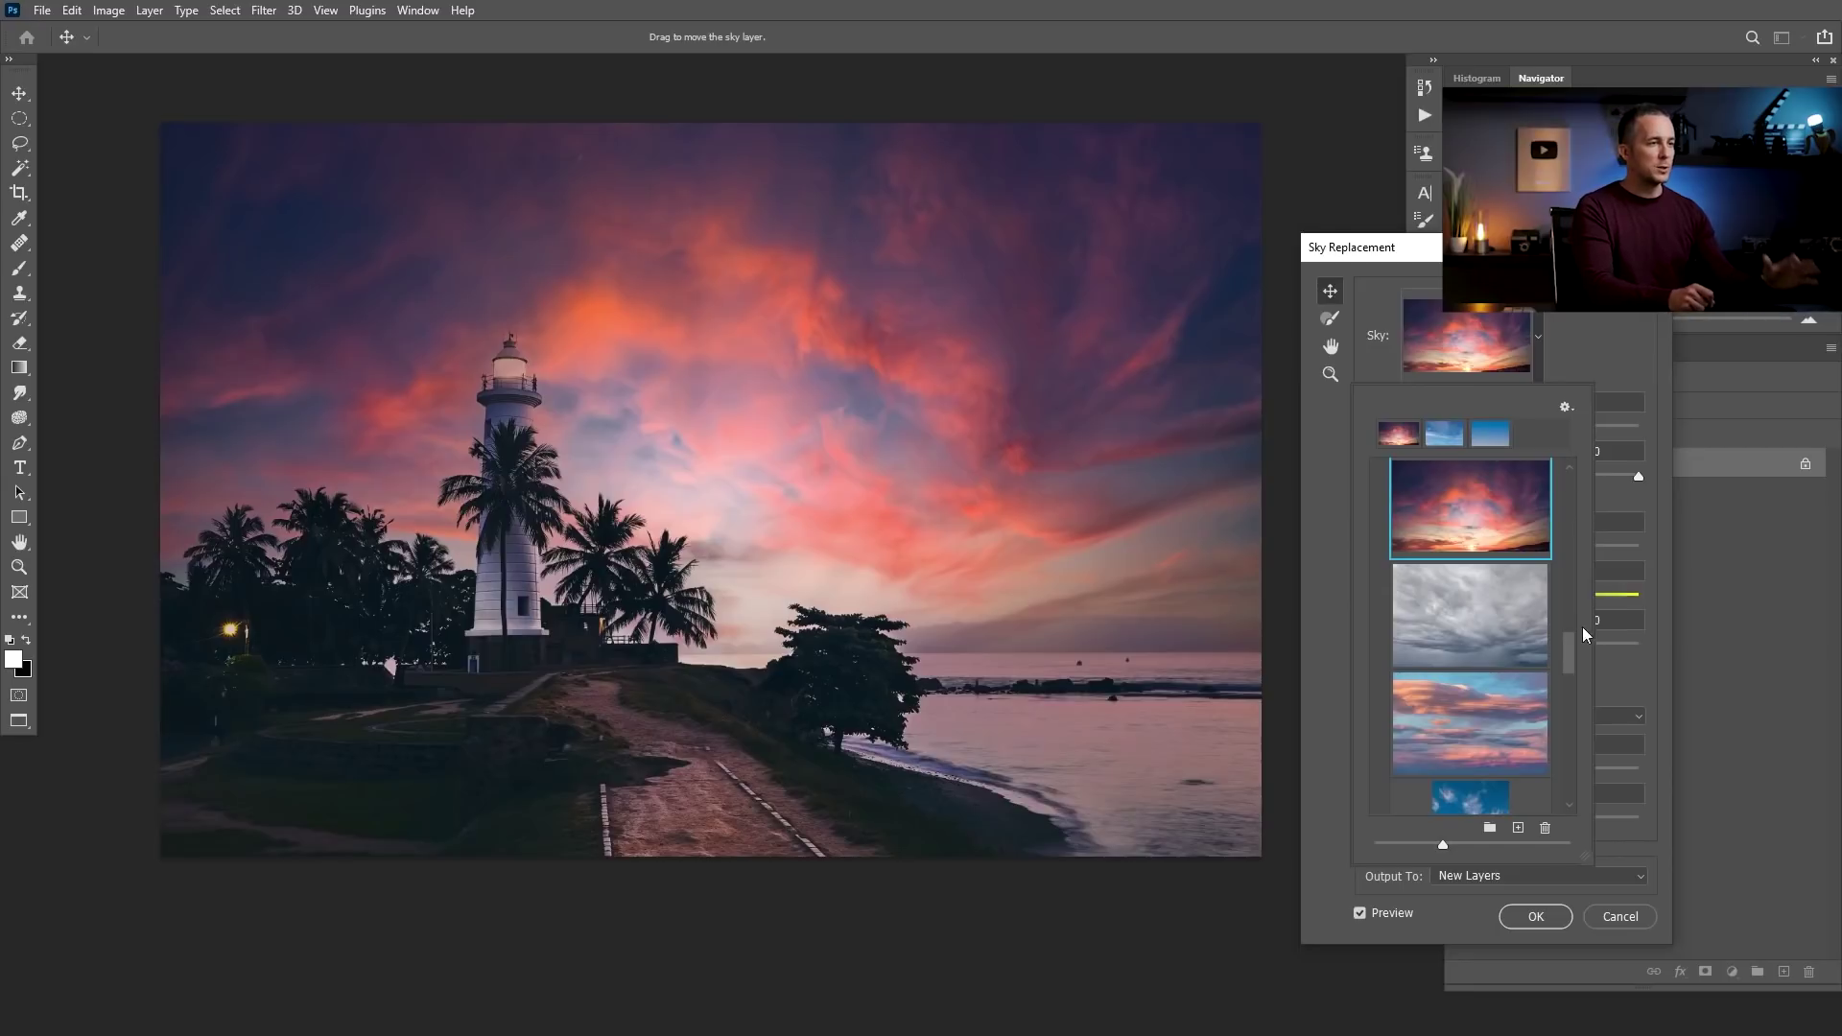
drag(1567, 649, 1570, 687)
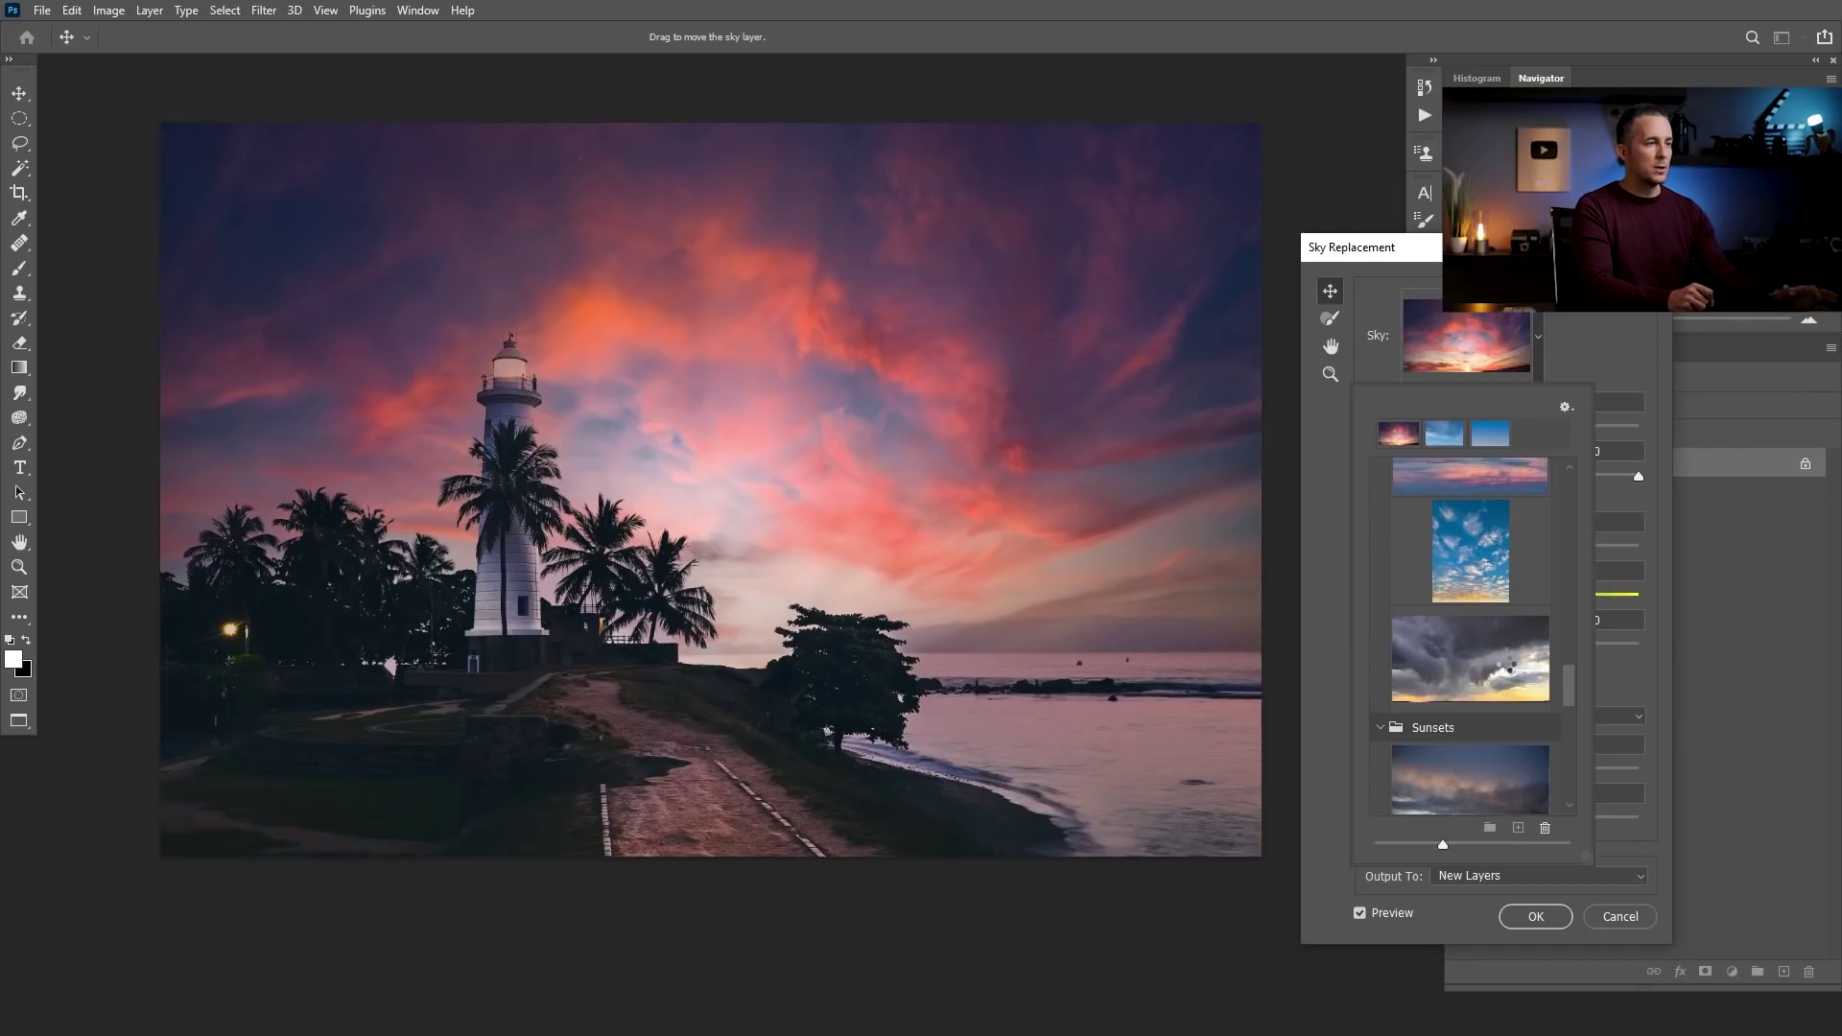
click(1491, 666)
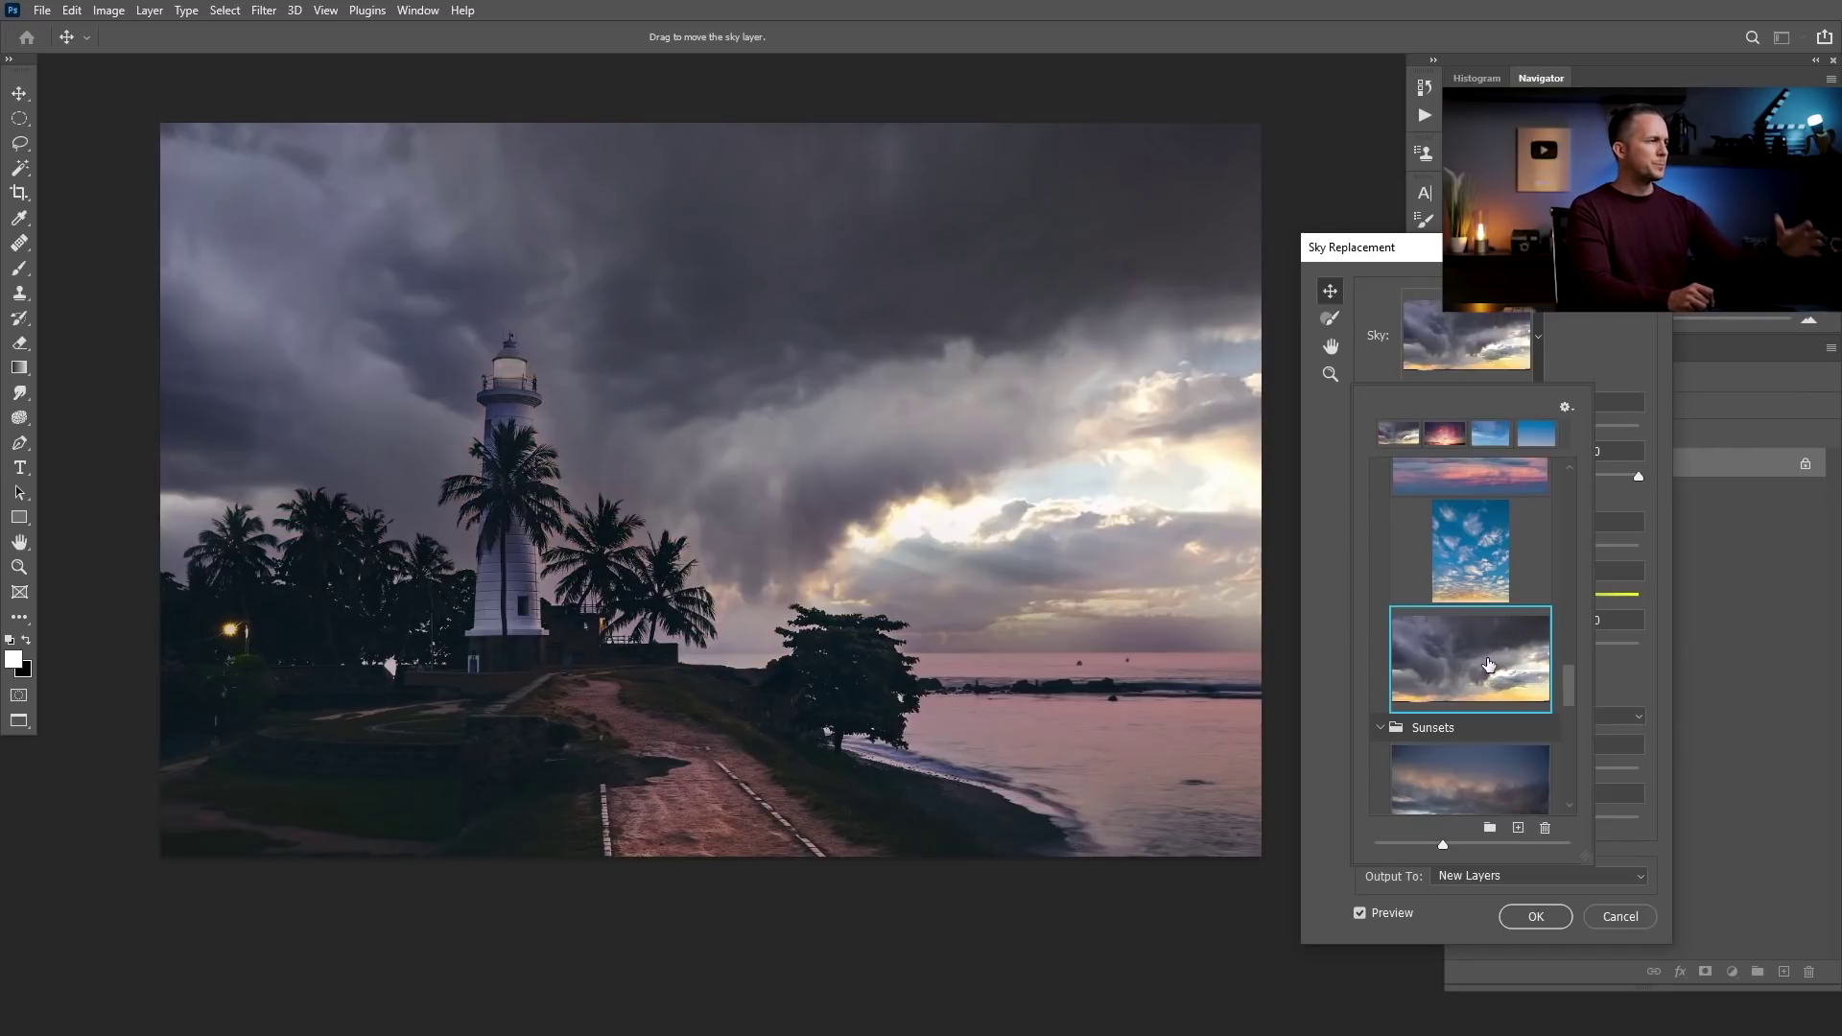
drag(1571, 675, 1569, 729)
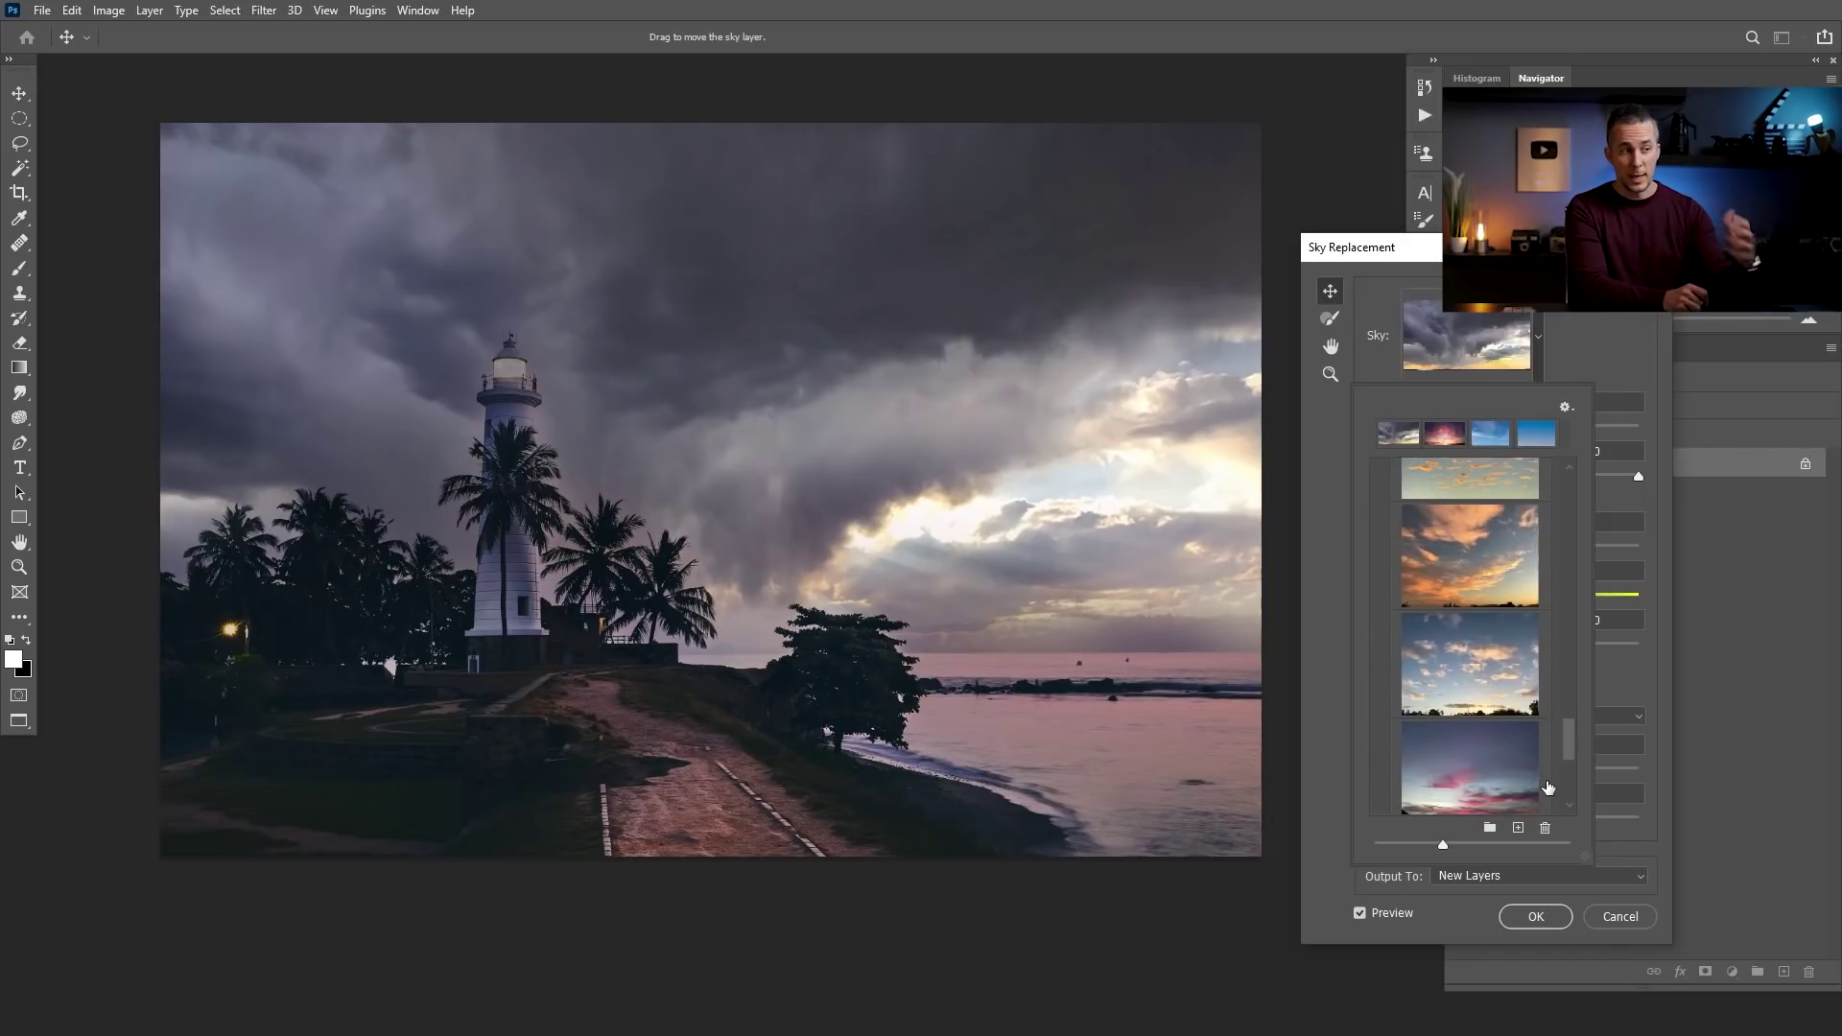
scroll(1546, 784, up, 15)
click(1608, 422)
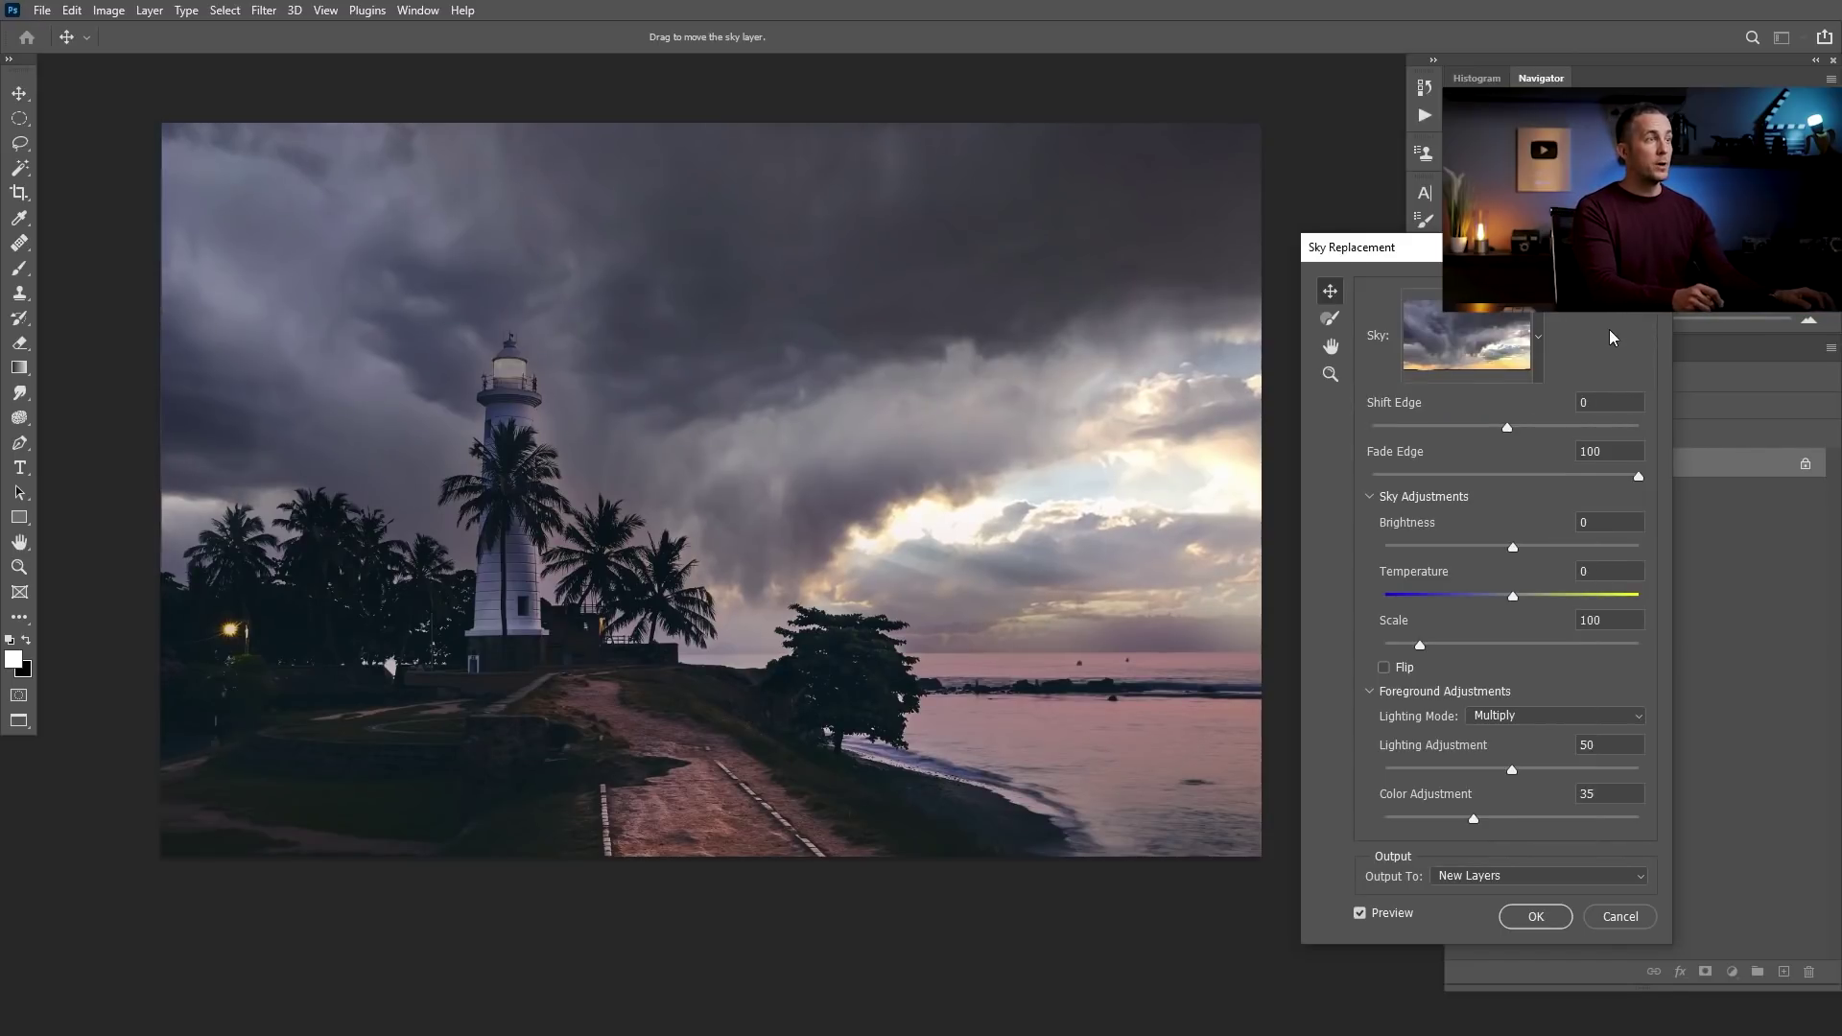
click(1611, 916)
Return to the nebula document, save it and hide the Planets group
key(ctrl+Tab)
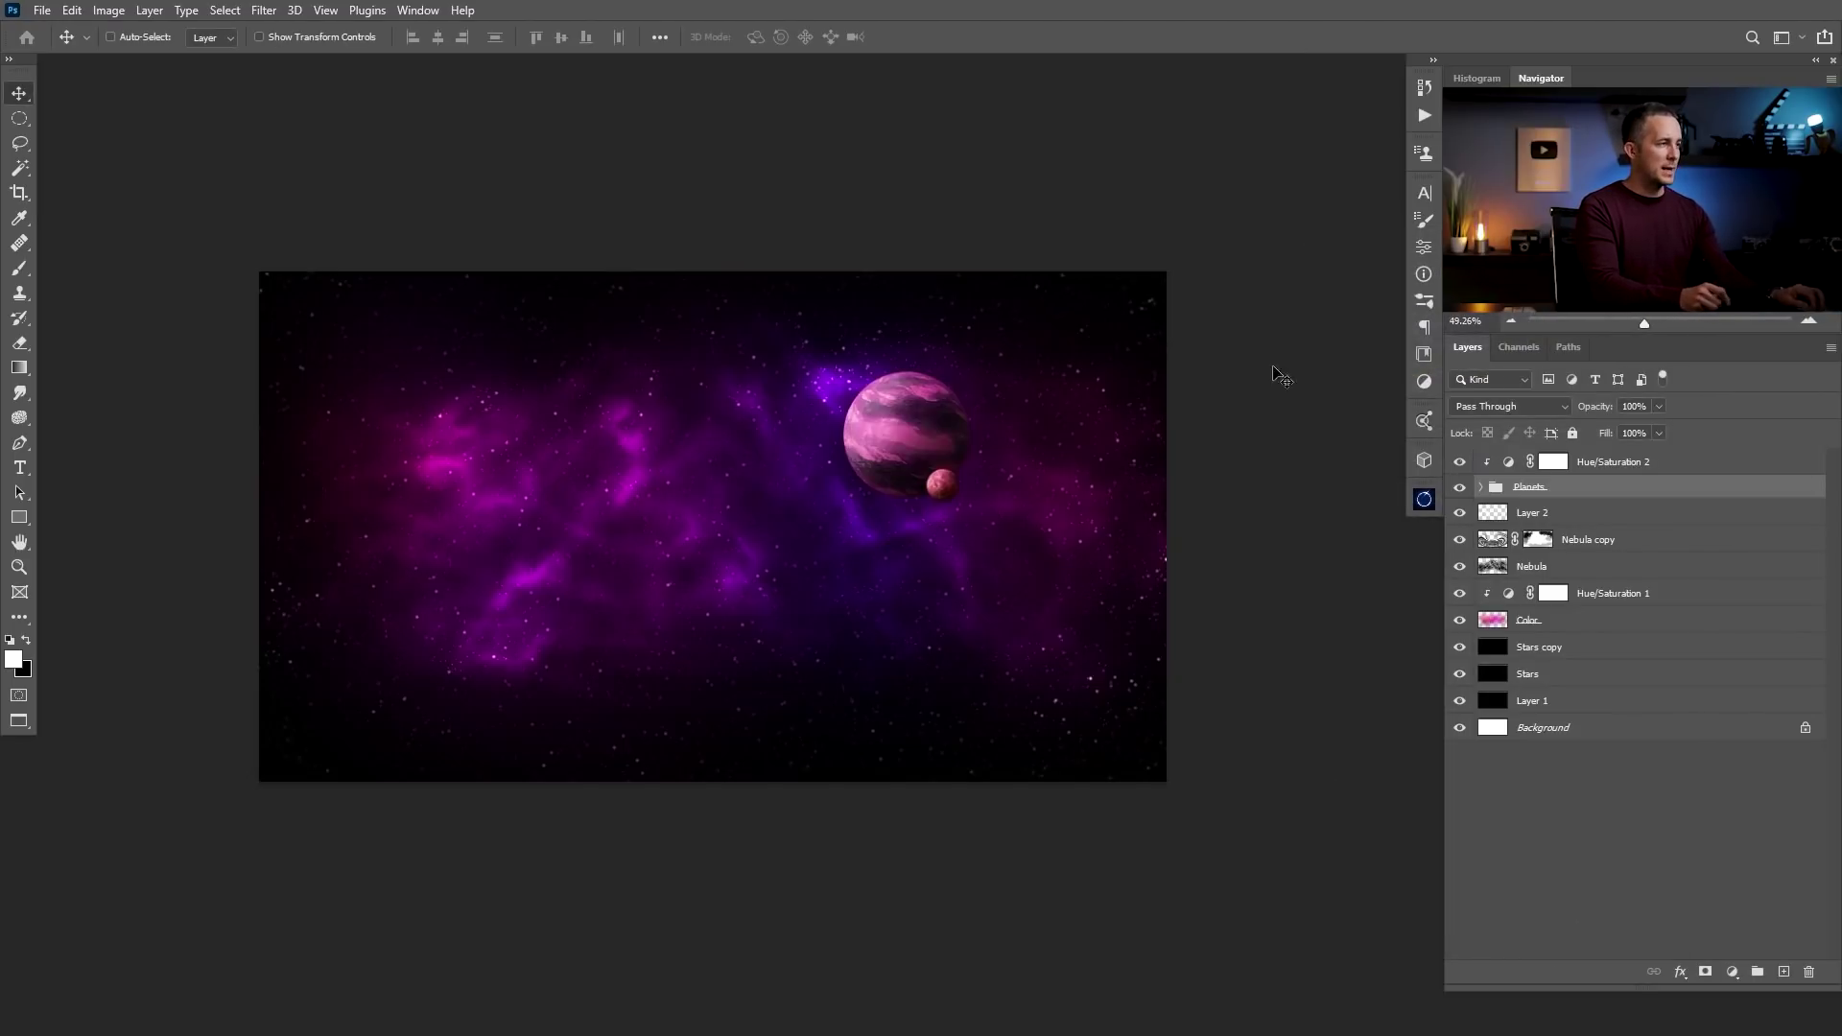
key(ctrl+s)
click(724, 684)
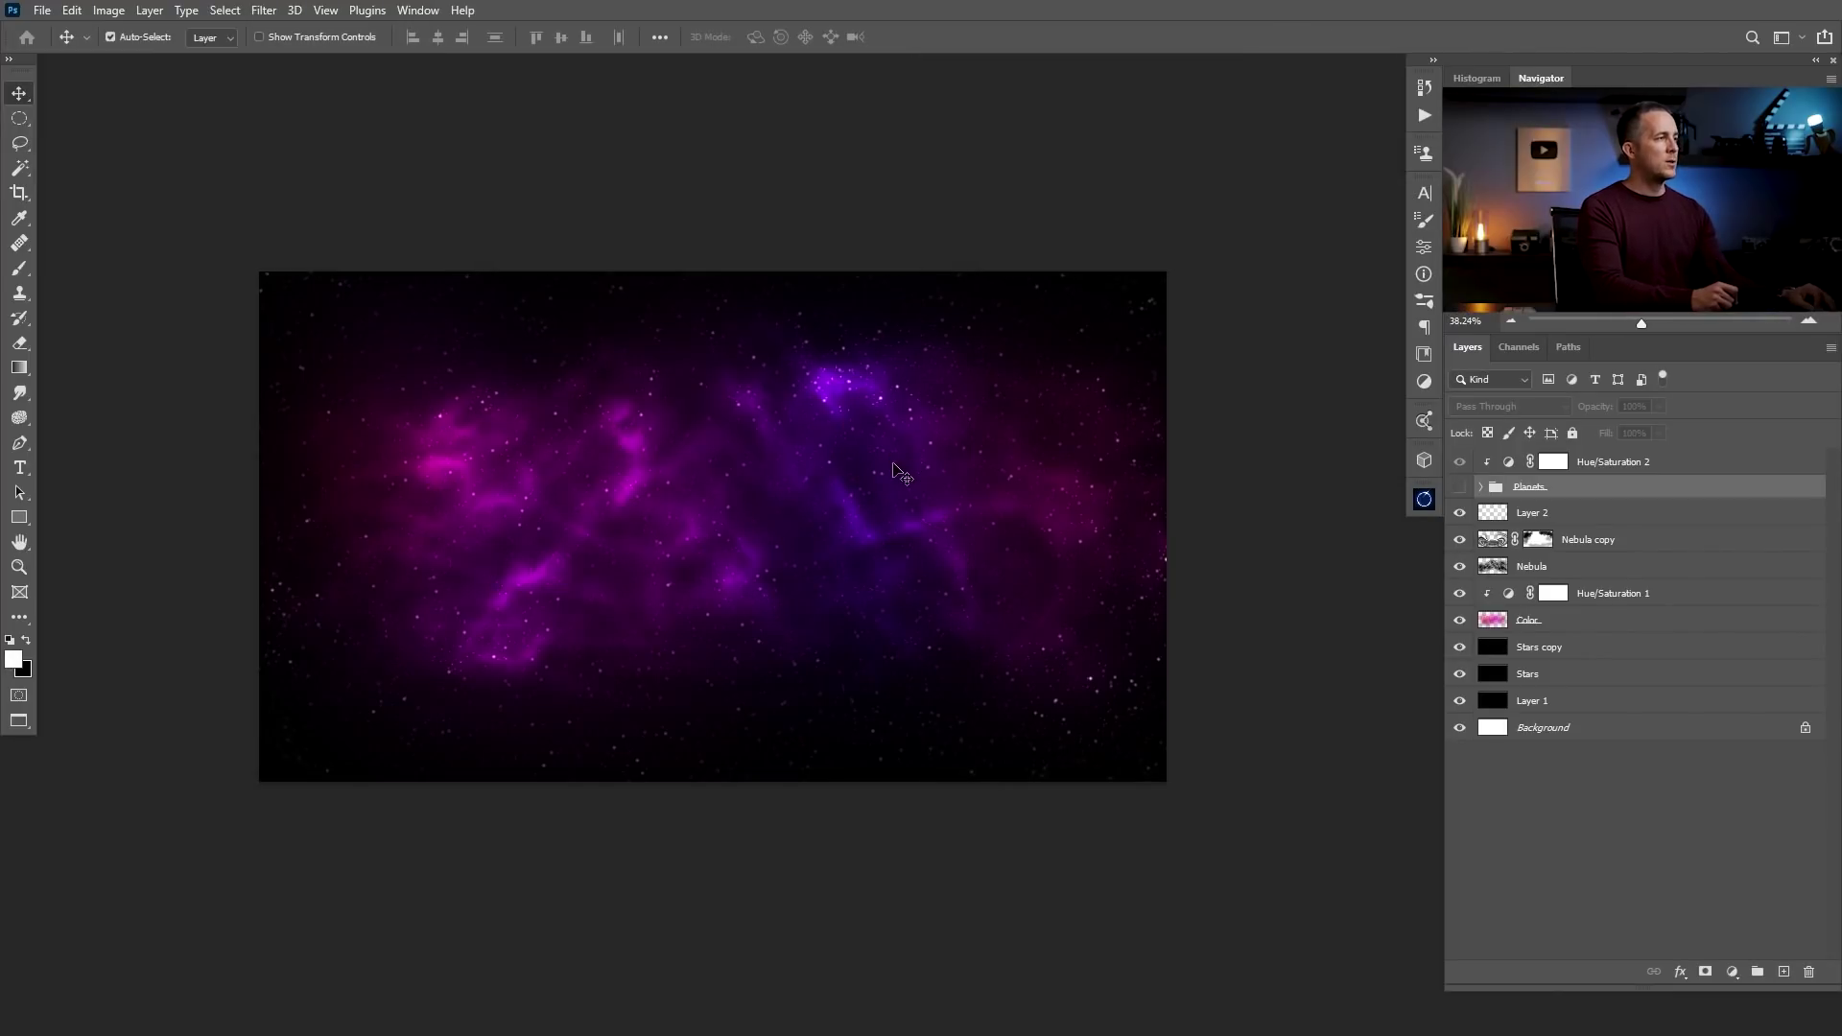
Switch back to the lighthouse photo and open Sky Replacement
key(ctrl+Tab)
click(72, 10)
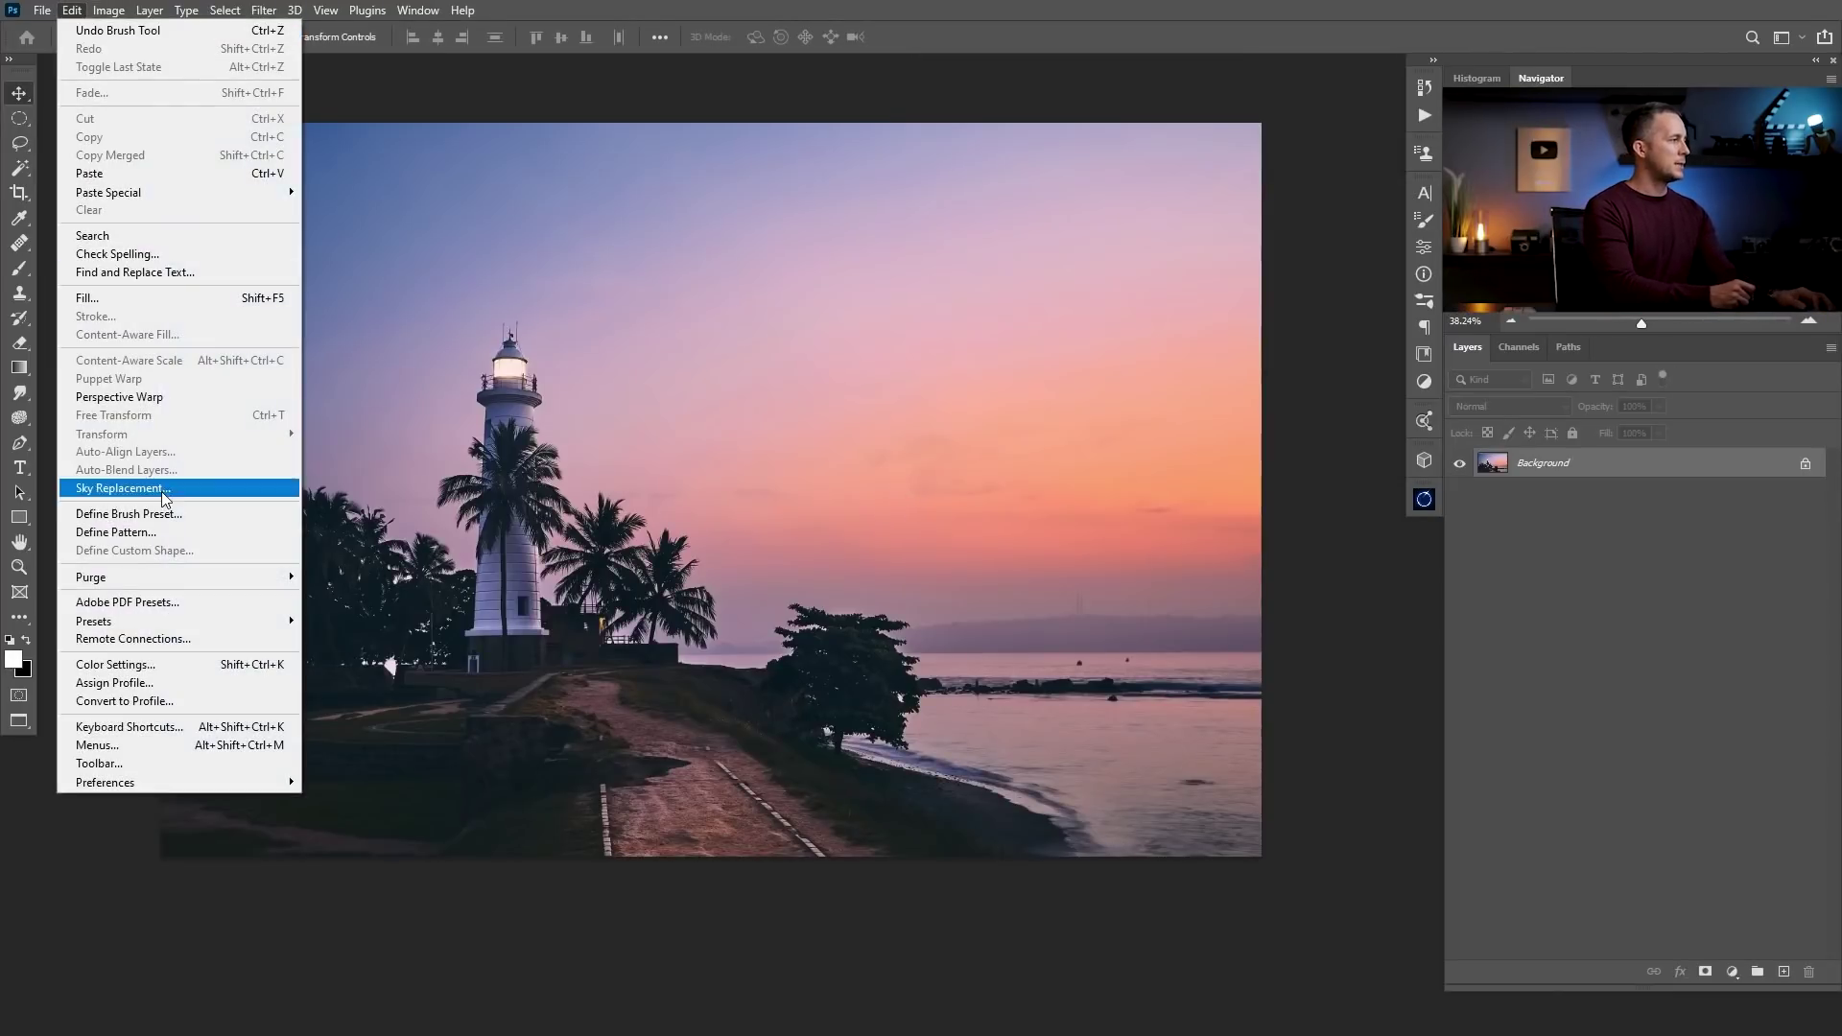
click(163, 489)
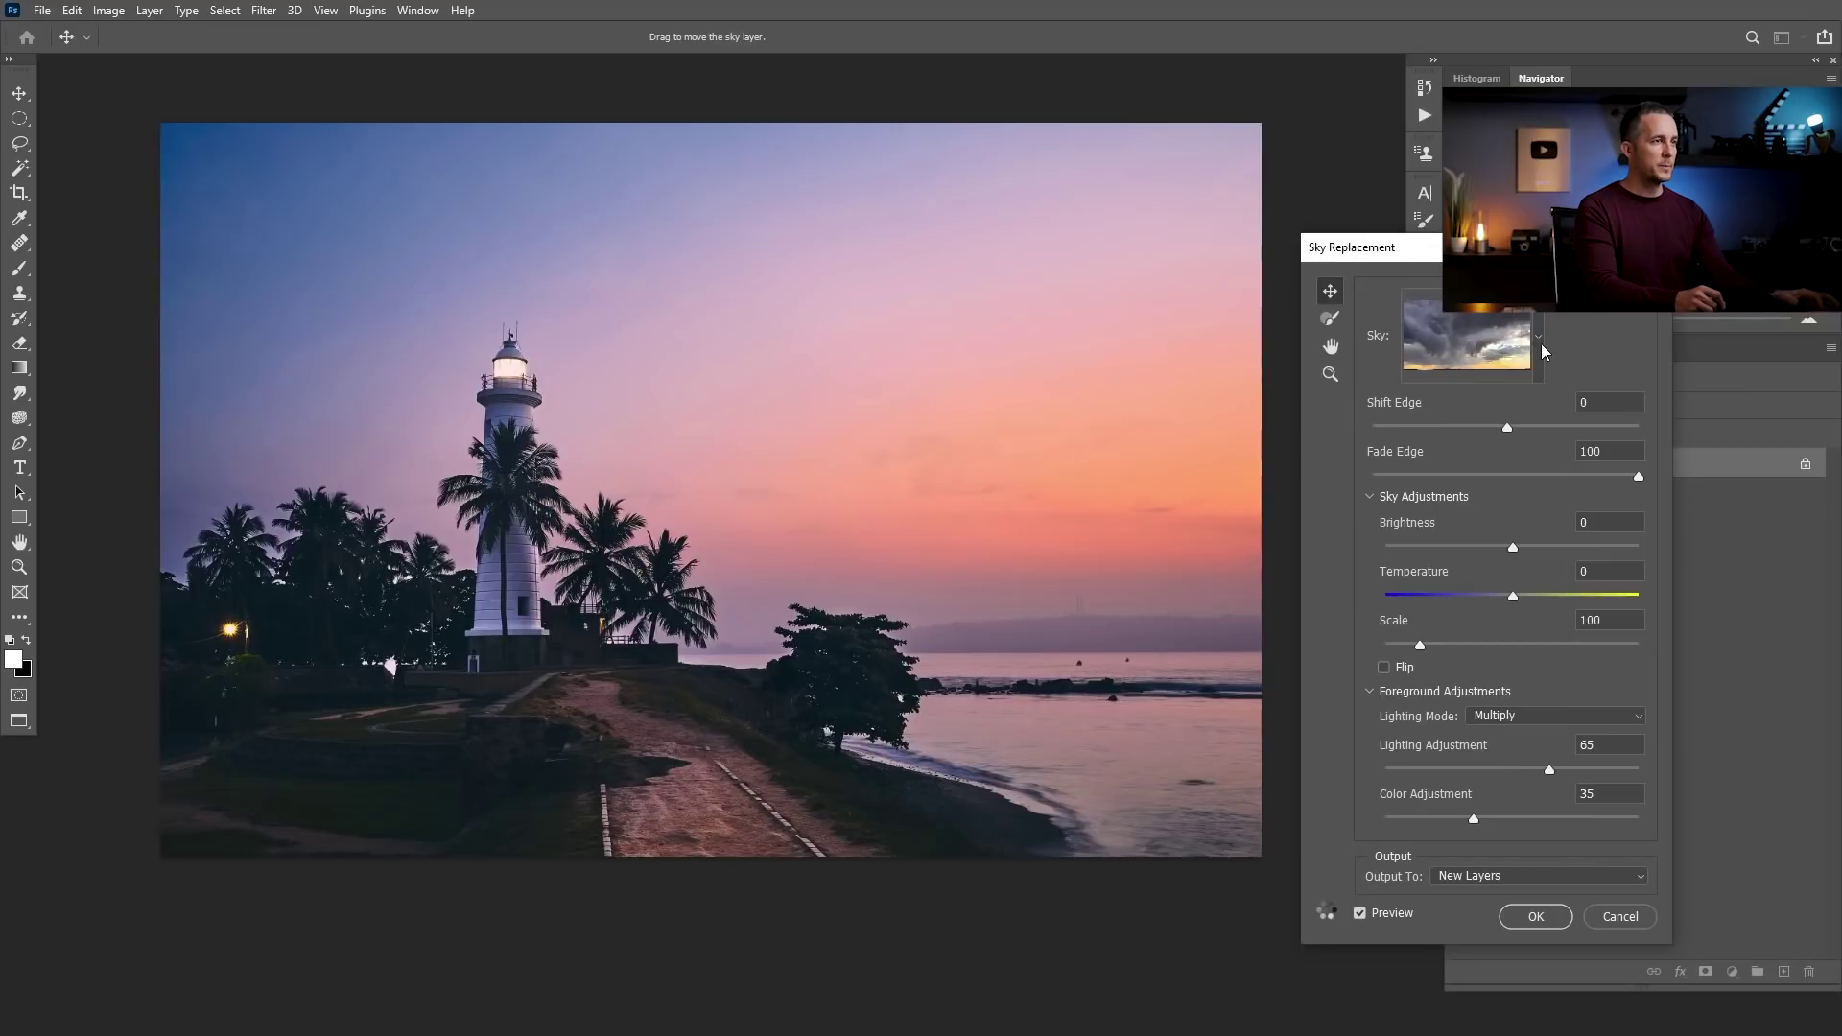
Import the Nebula image with the planets as a new sky preset named Nebula and use it as the replacement sky
click(1539, 339)
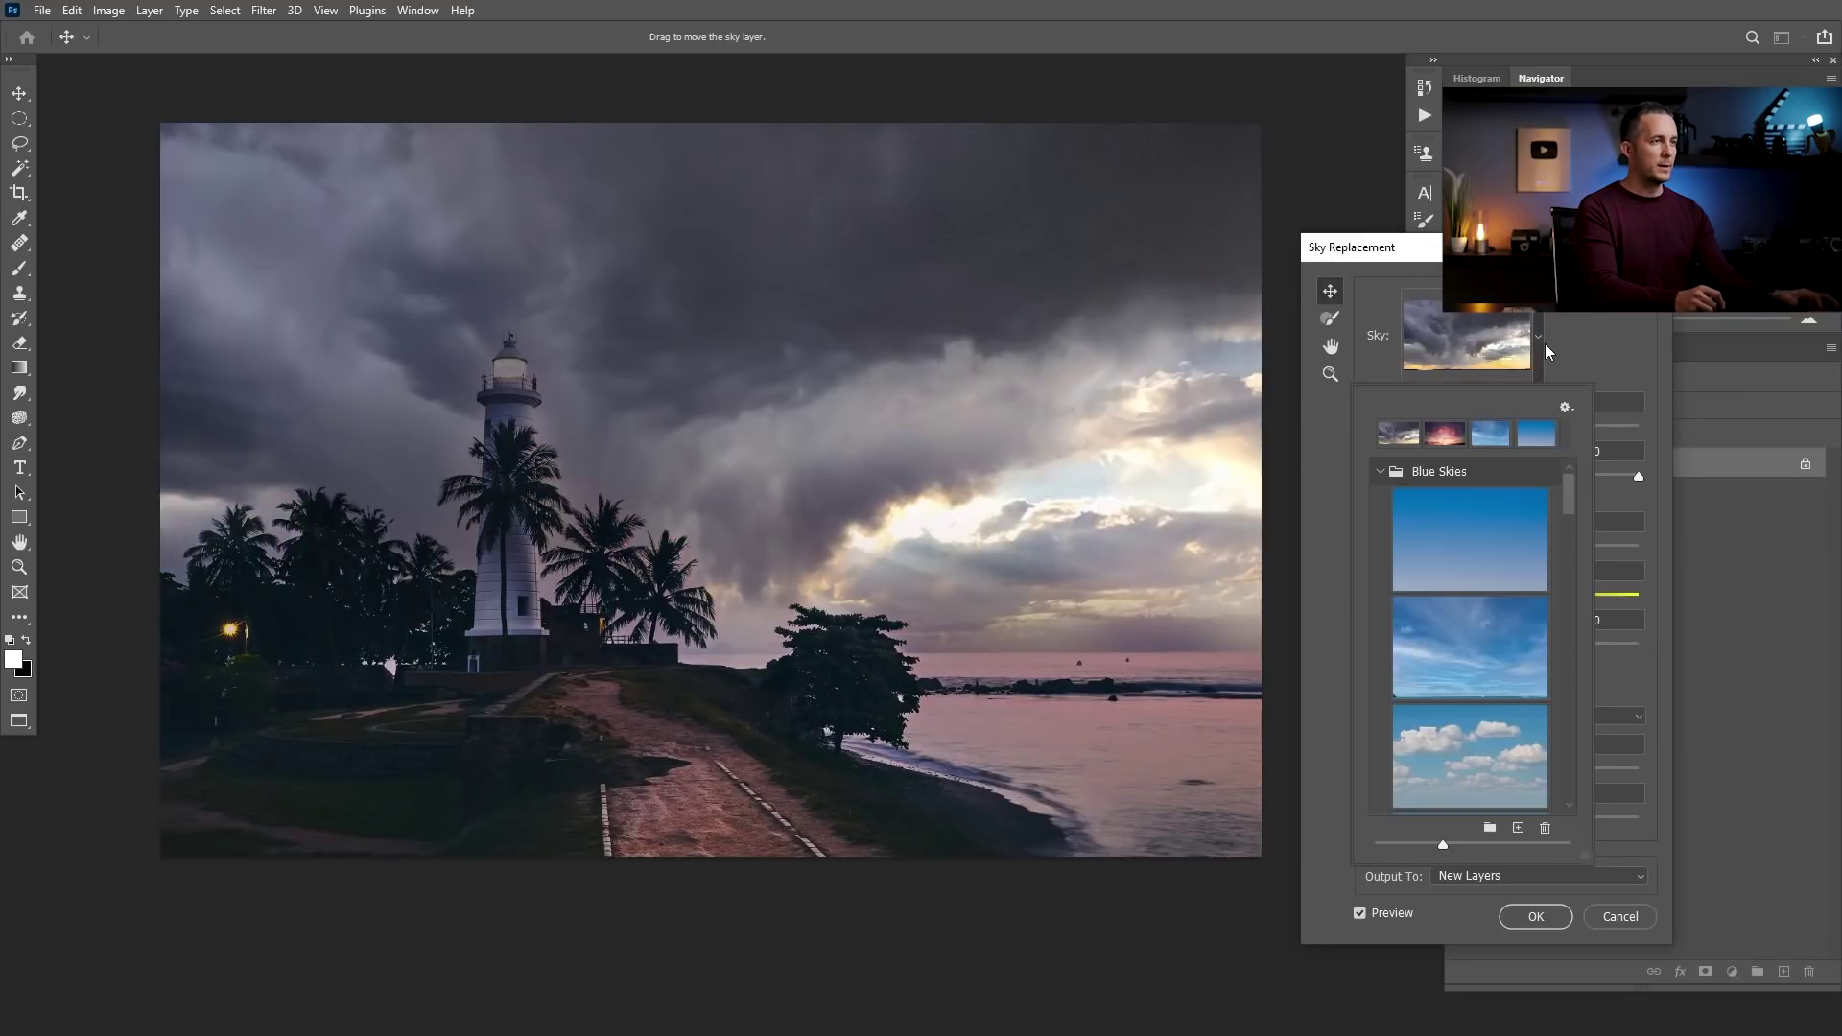
click(1517, 827)
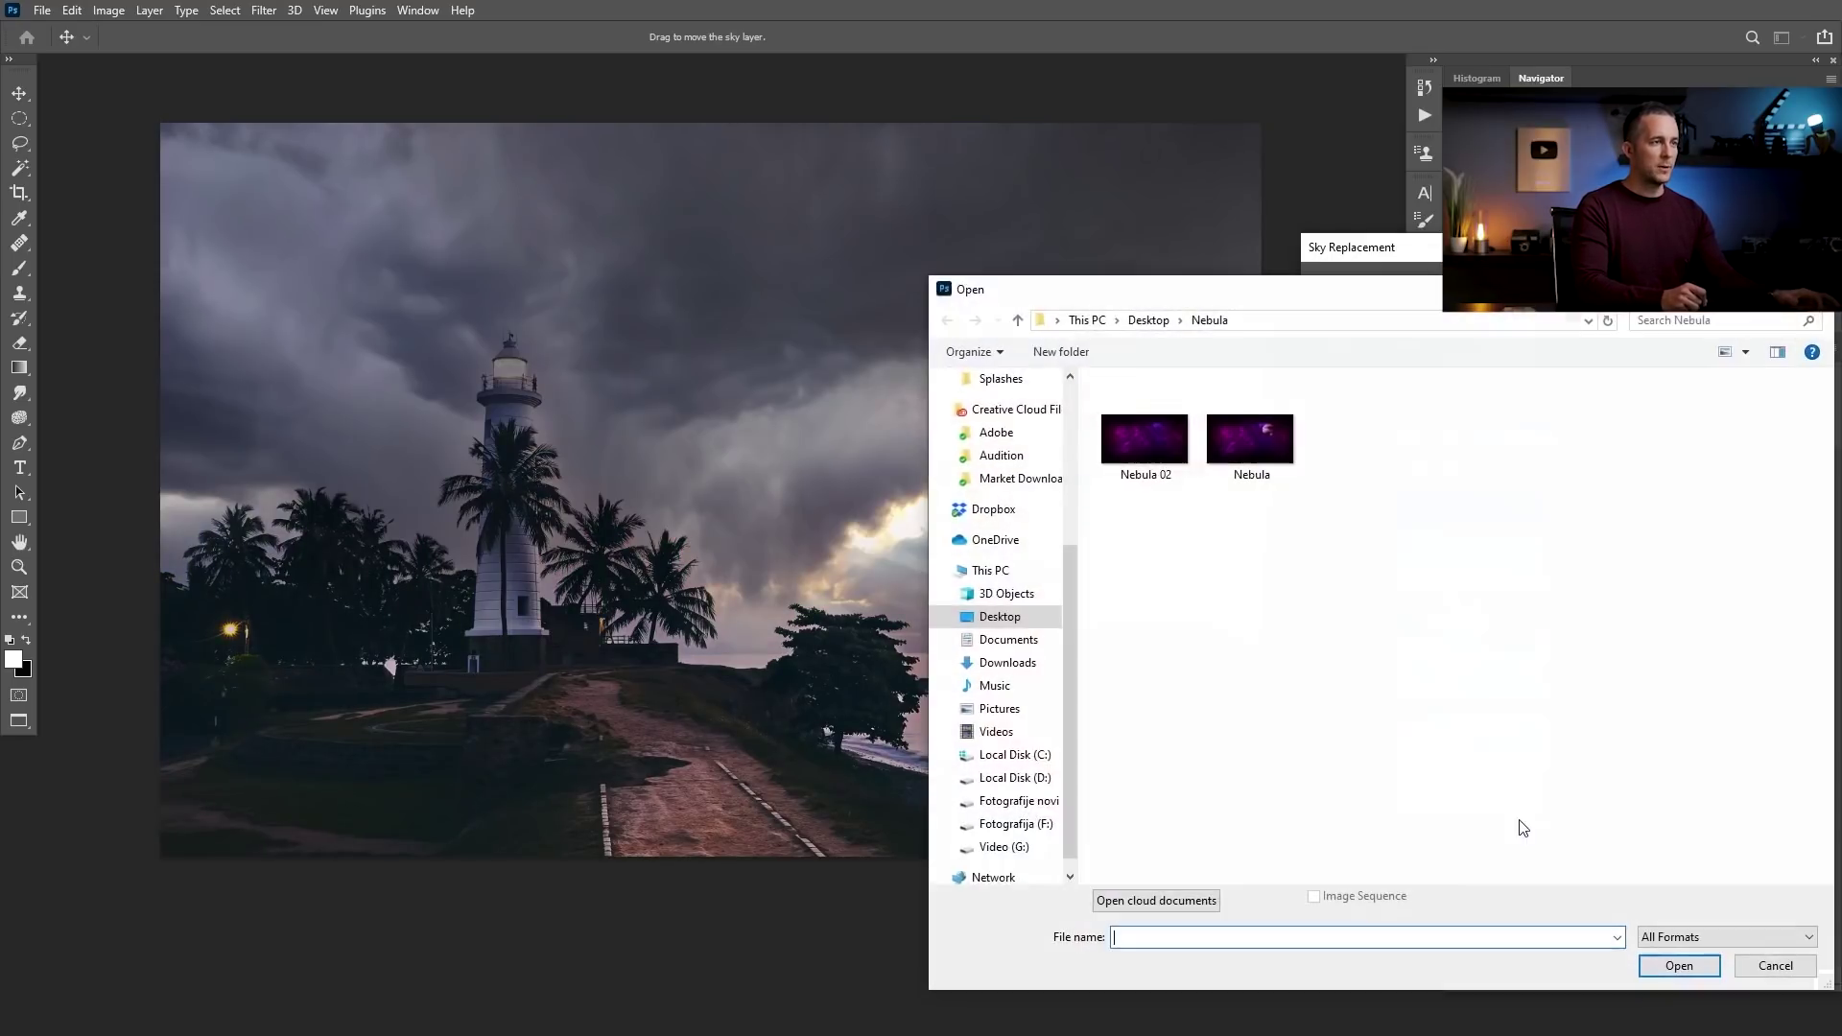
click(1255, 454)
click(1677, 966)
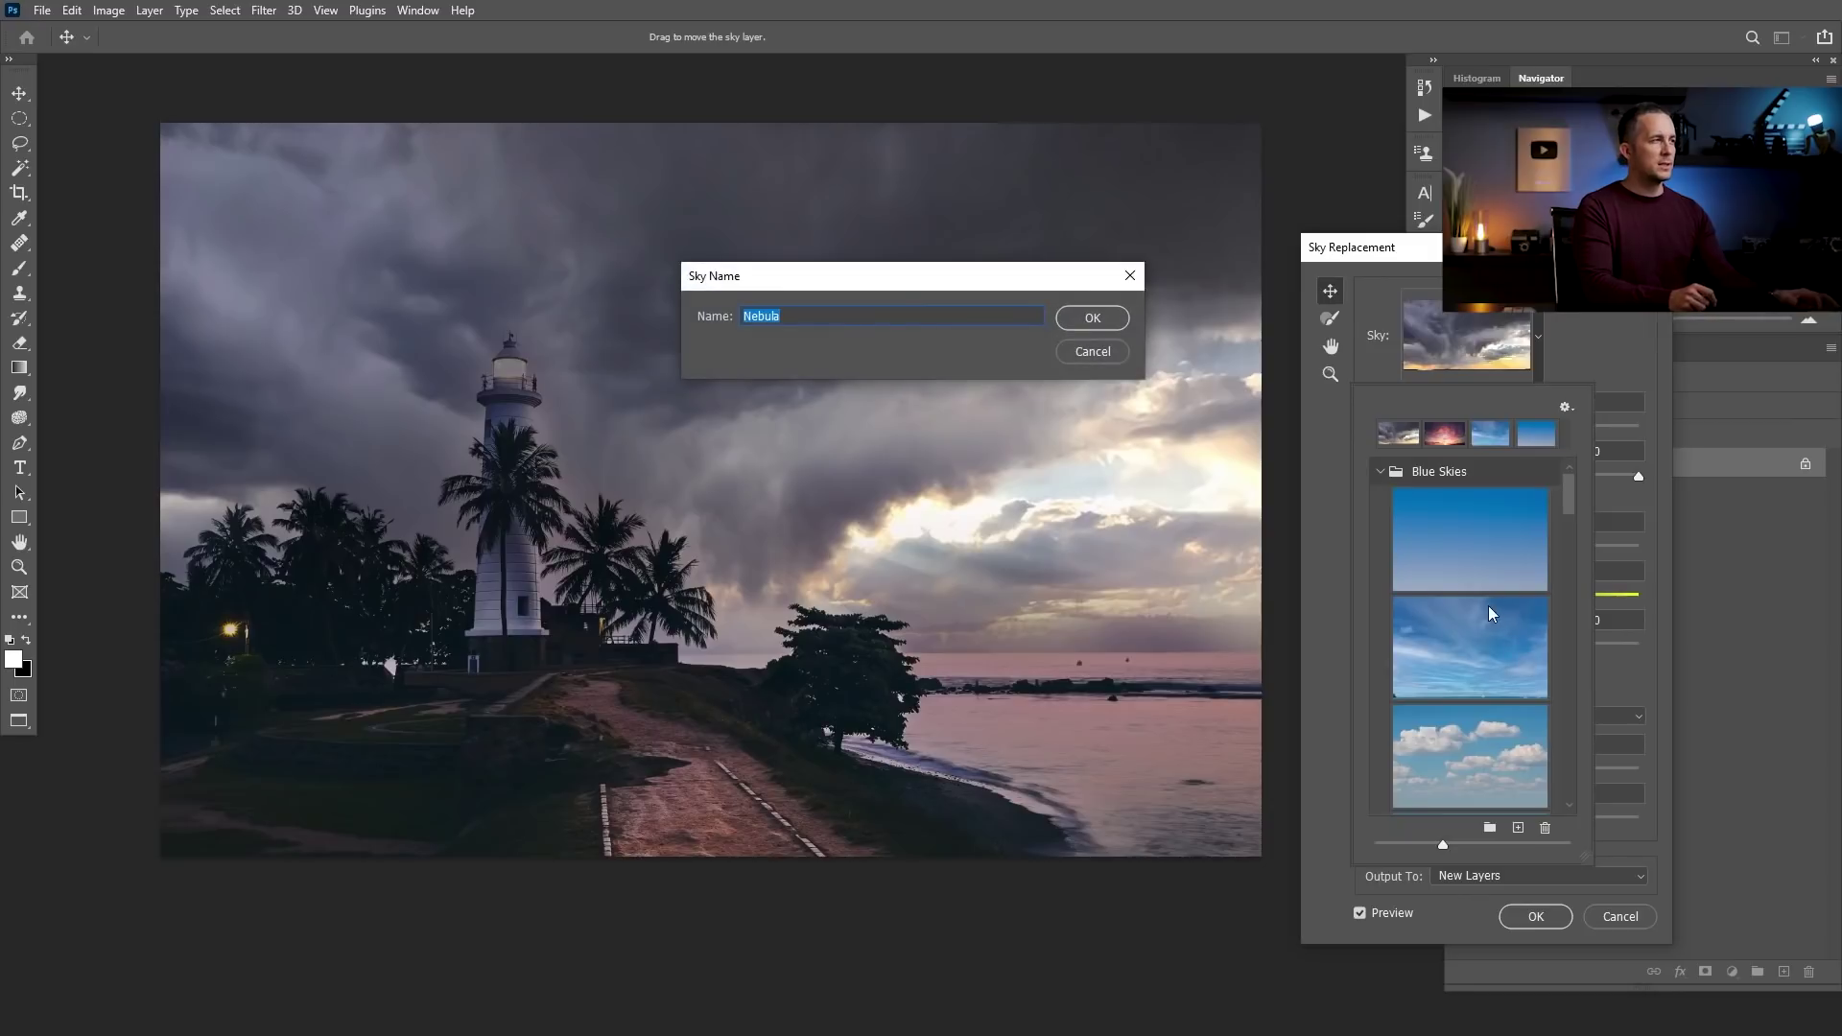
click(1106, 322)
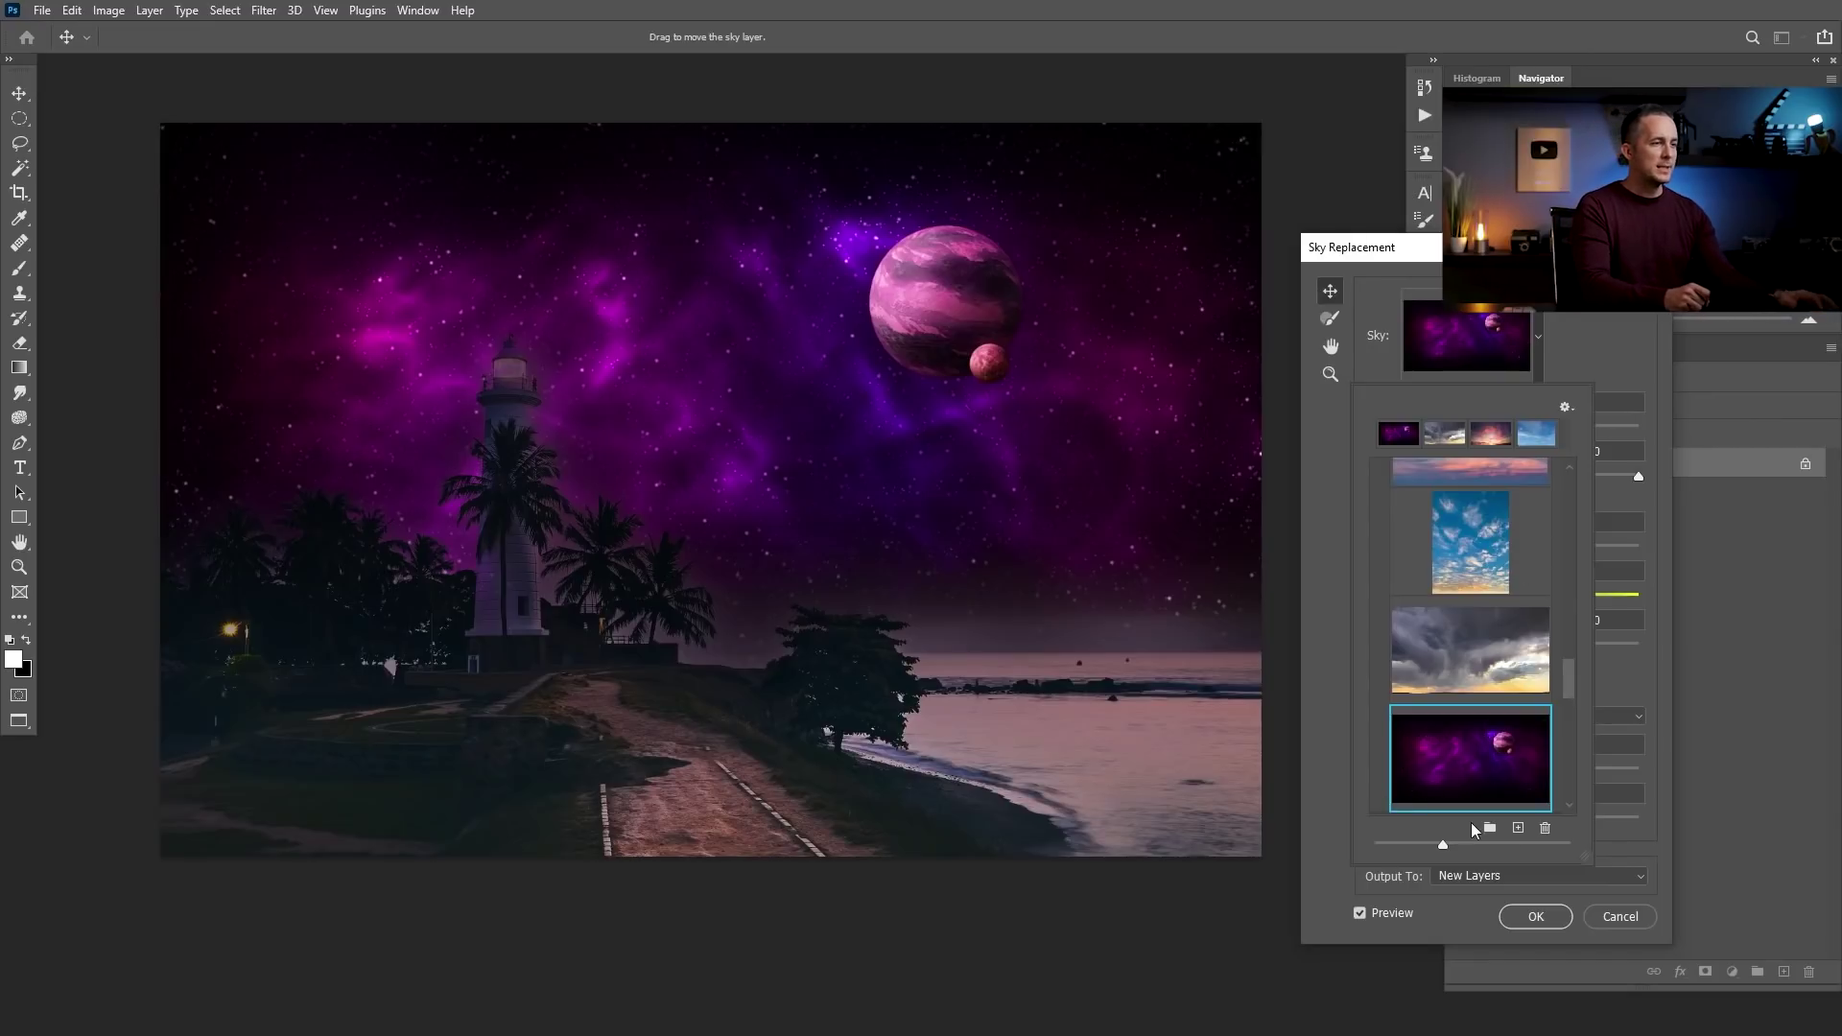
click(1577, 342)
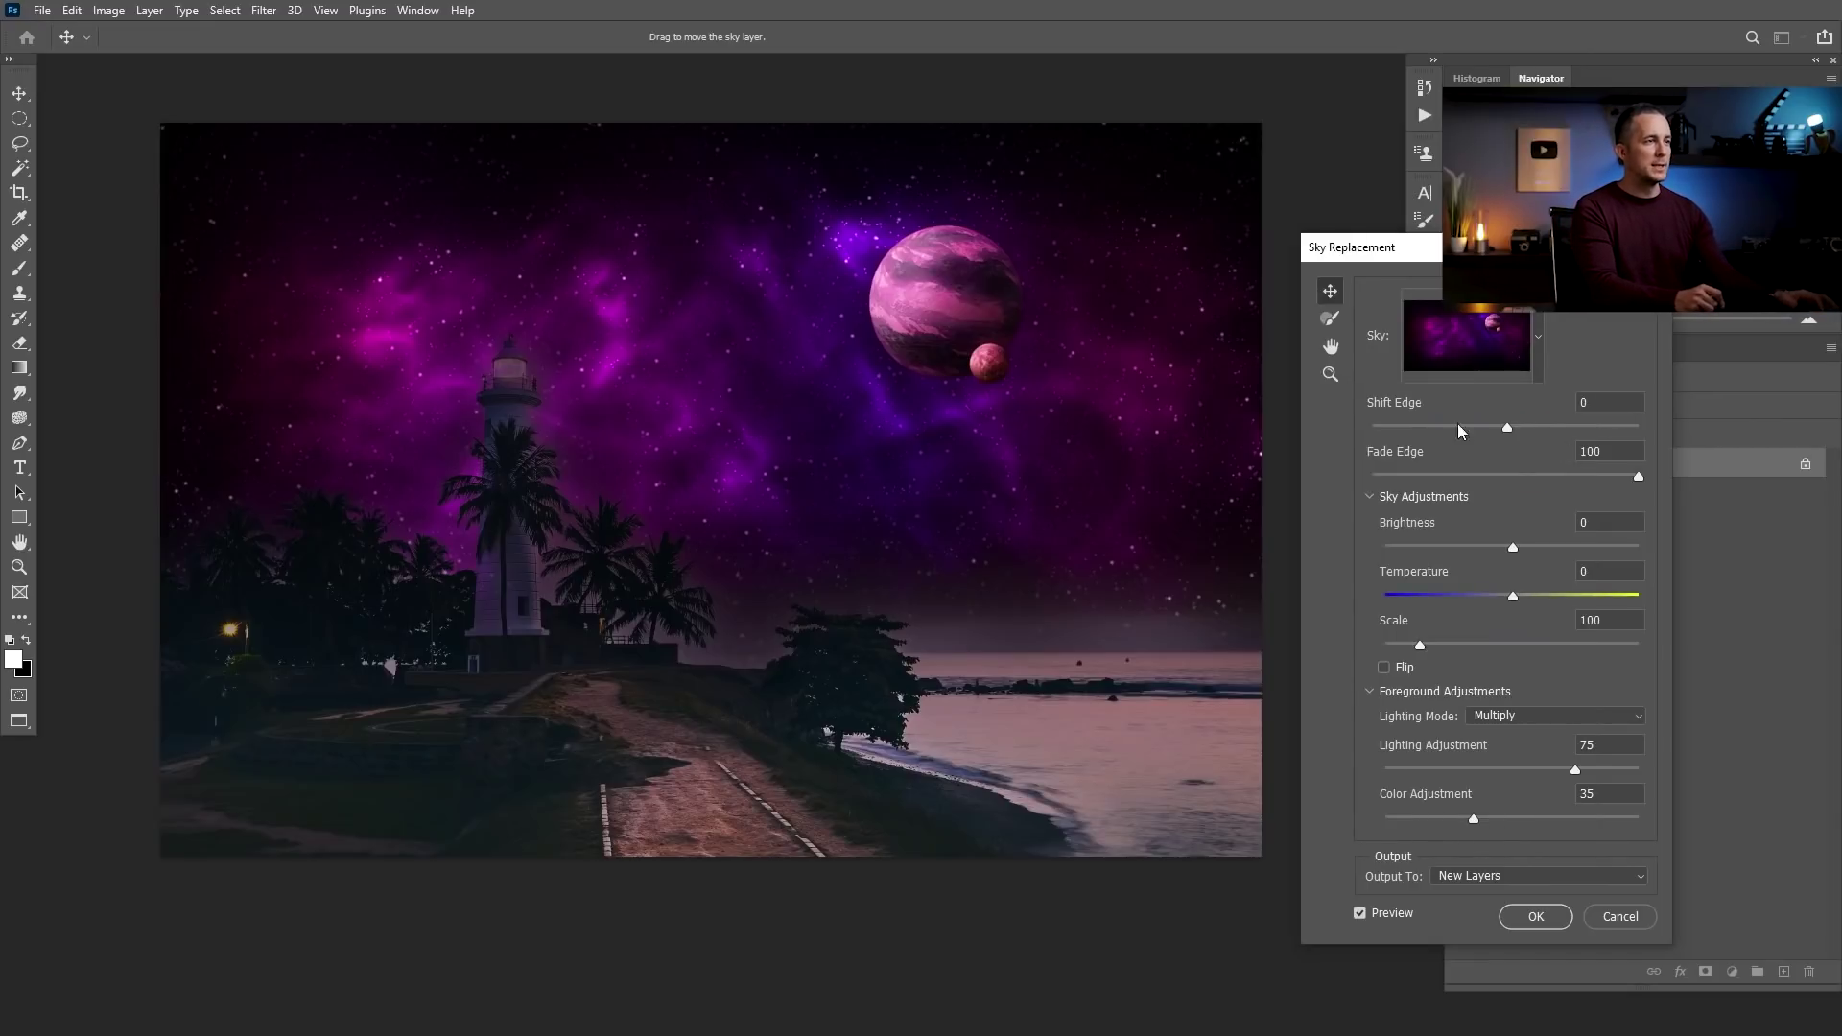
Set the replacement sky's fade edge to 78, brightness to 40, temperature to 3 and scale to 100
drag(1636, 476, 1580, 475)
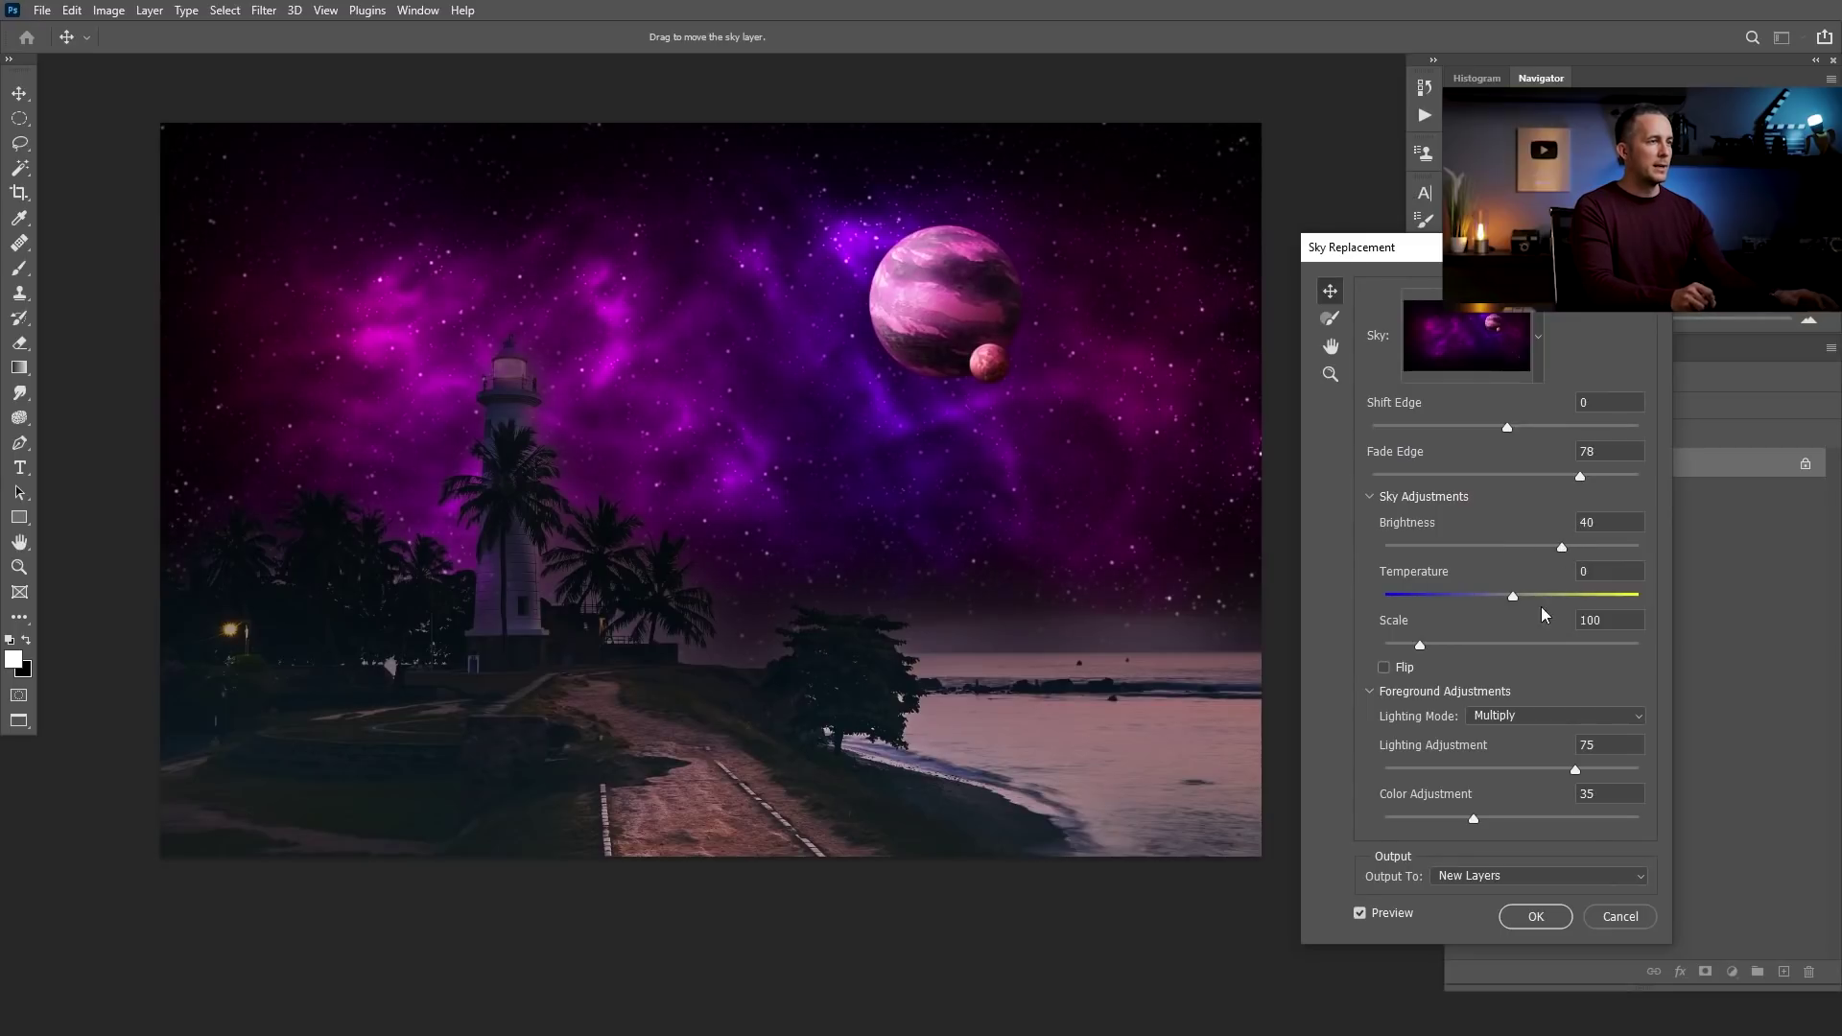
mouse_move(1513, 595)
mouse_down()
mouse_move(1426, 597)
mouse_move(1594, 597)
mouse_move(1538, 597)
mouse_up()
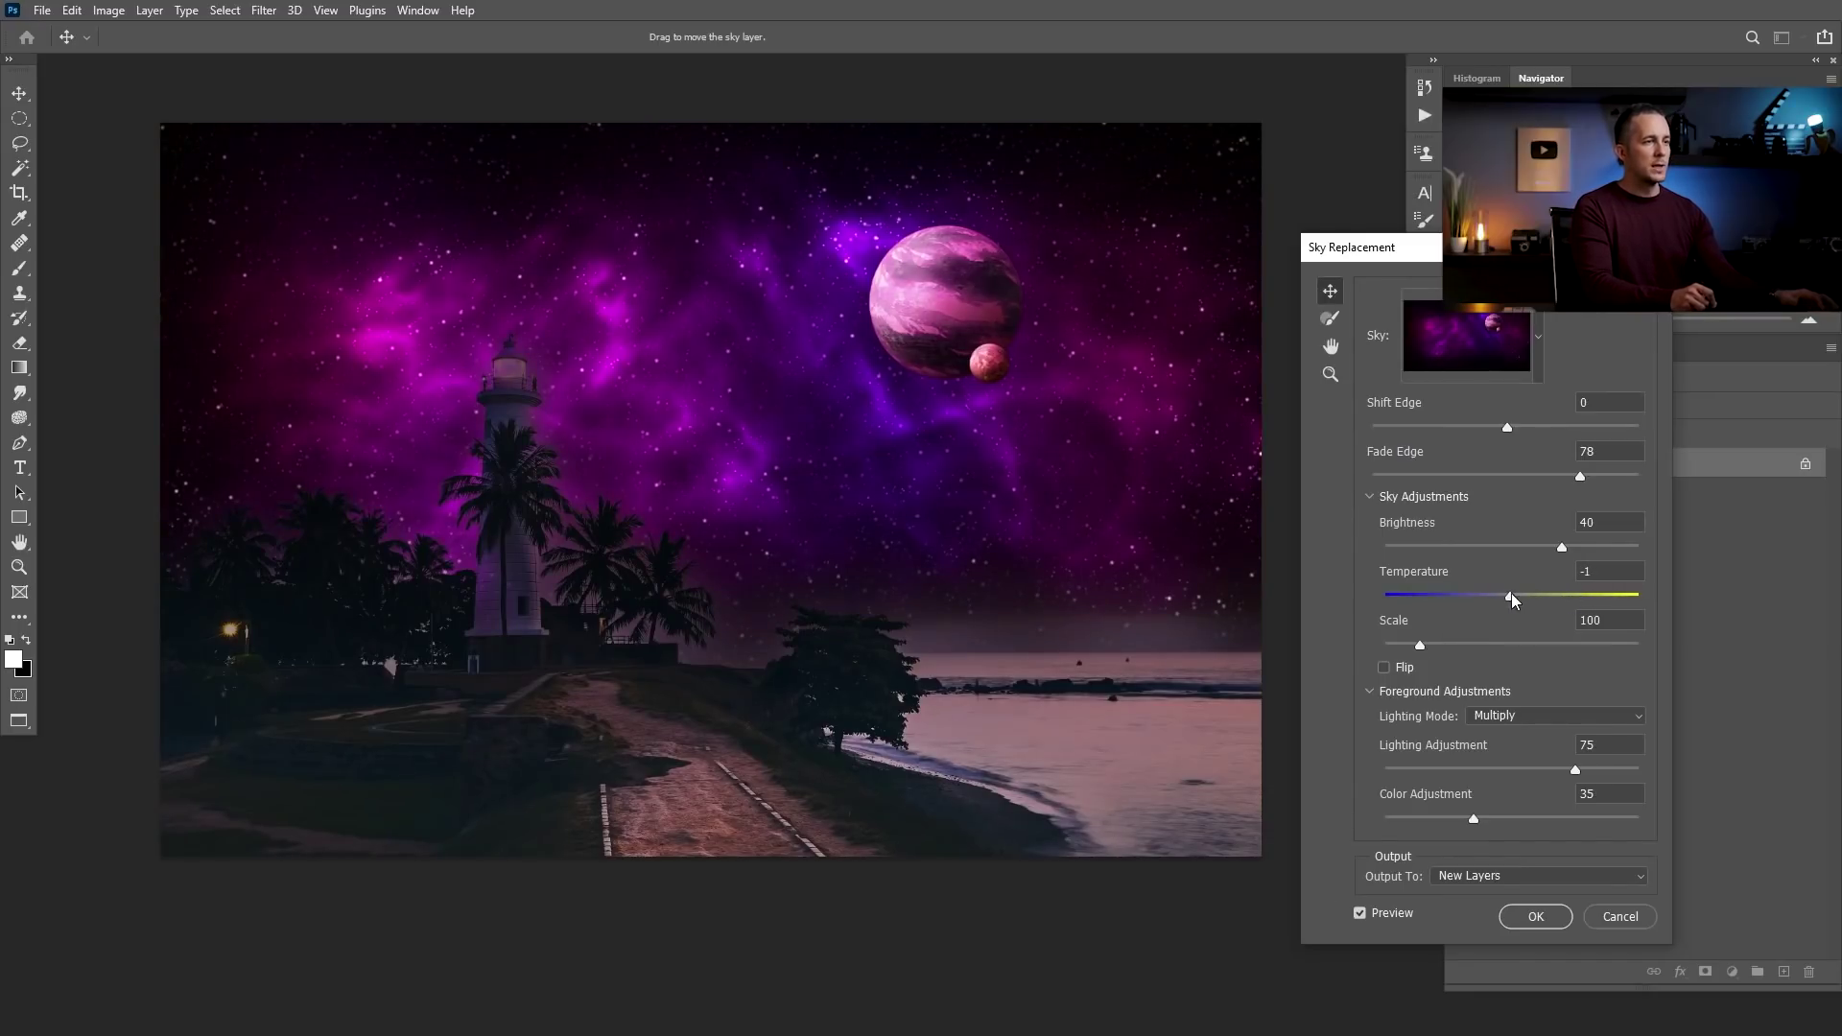
drag(1445, 641, 1419, 641)
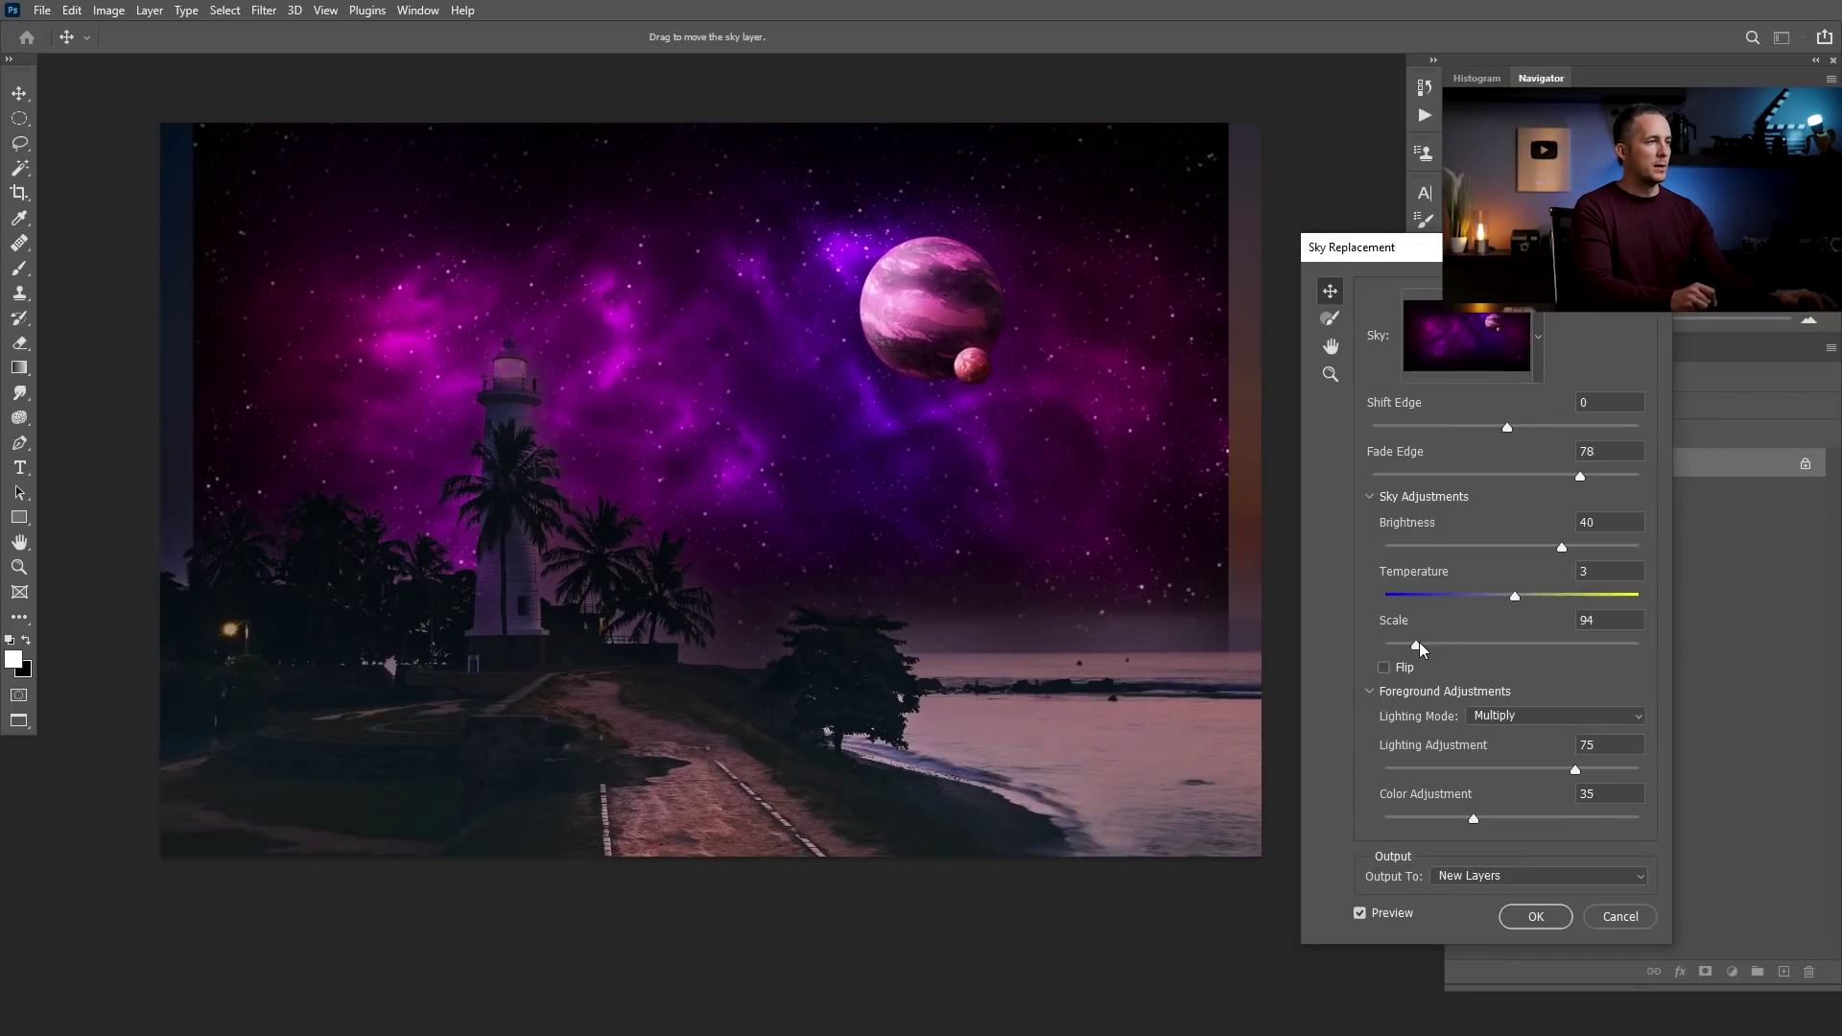
double_click(1593, 620)
text(104)
key(BackSpace)
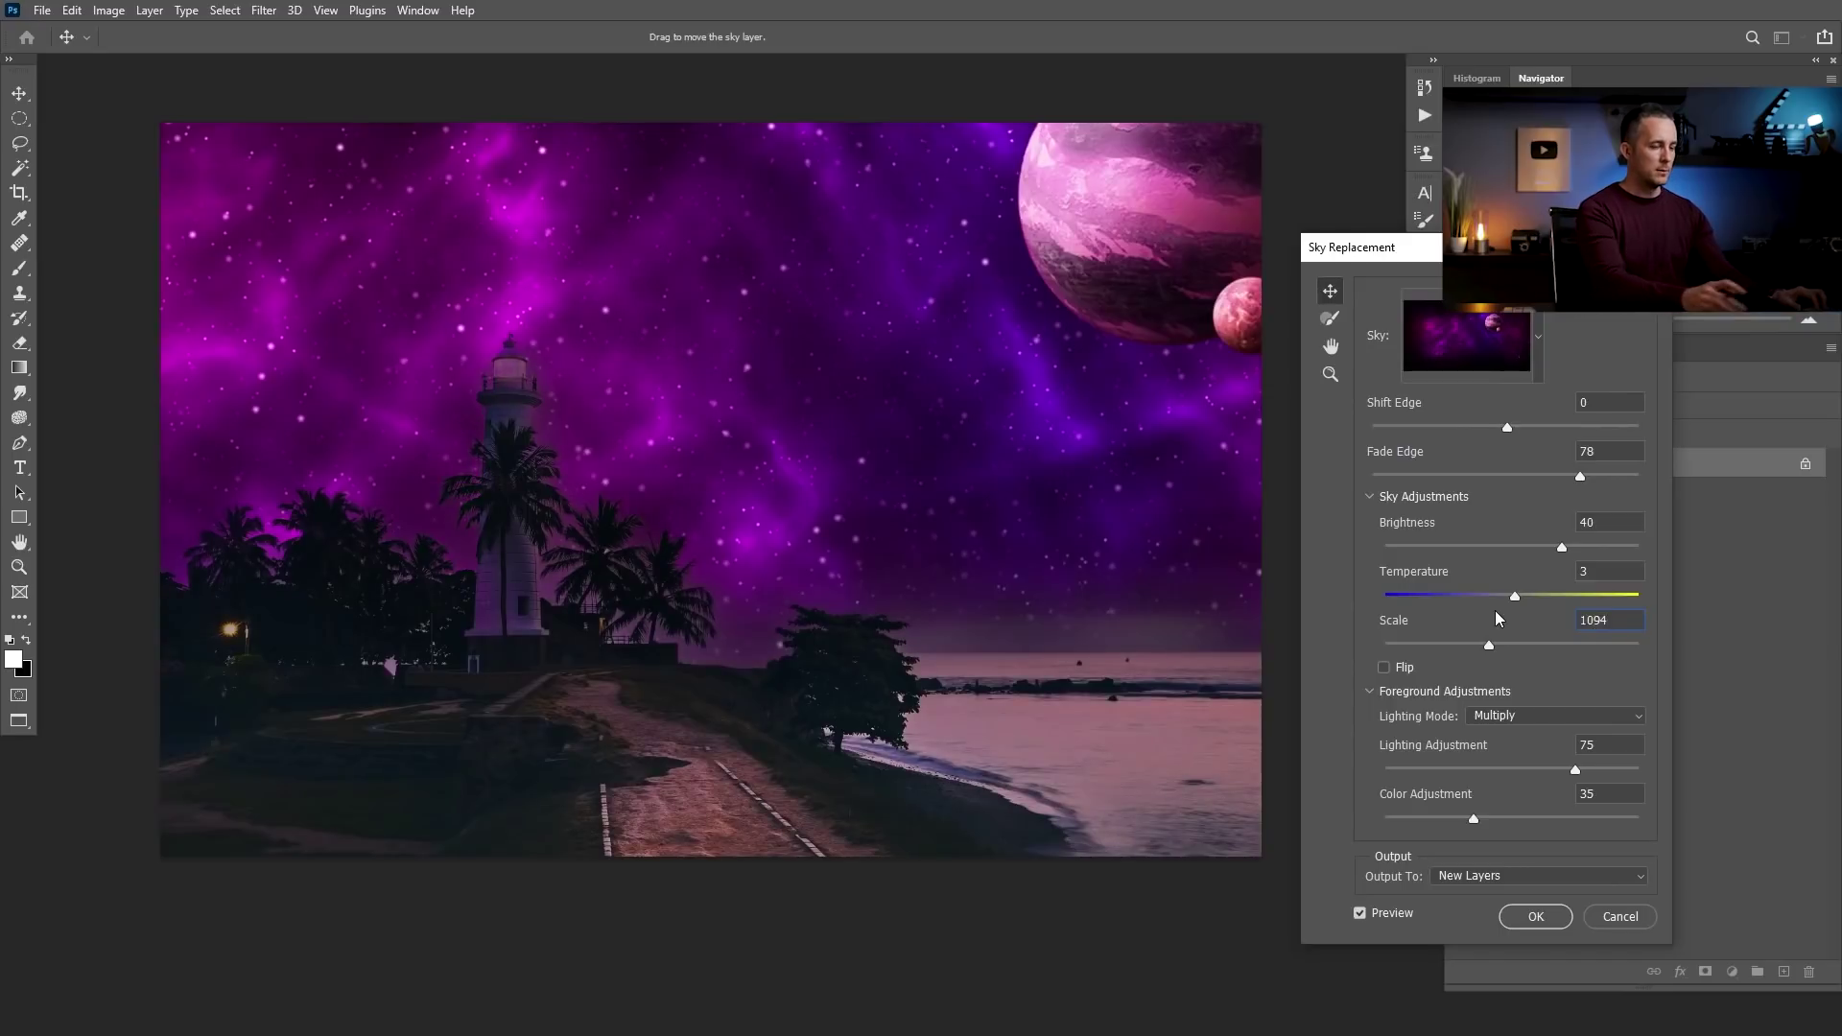
text(0)
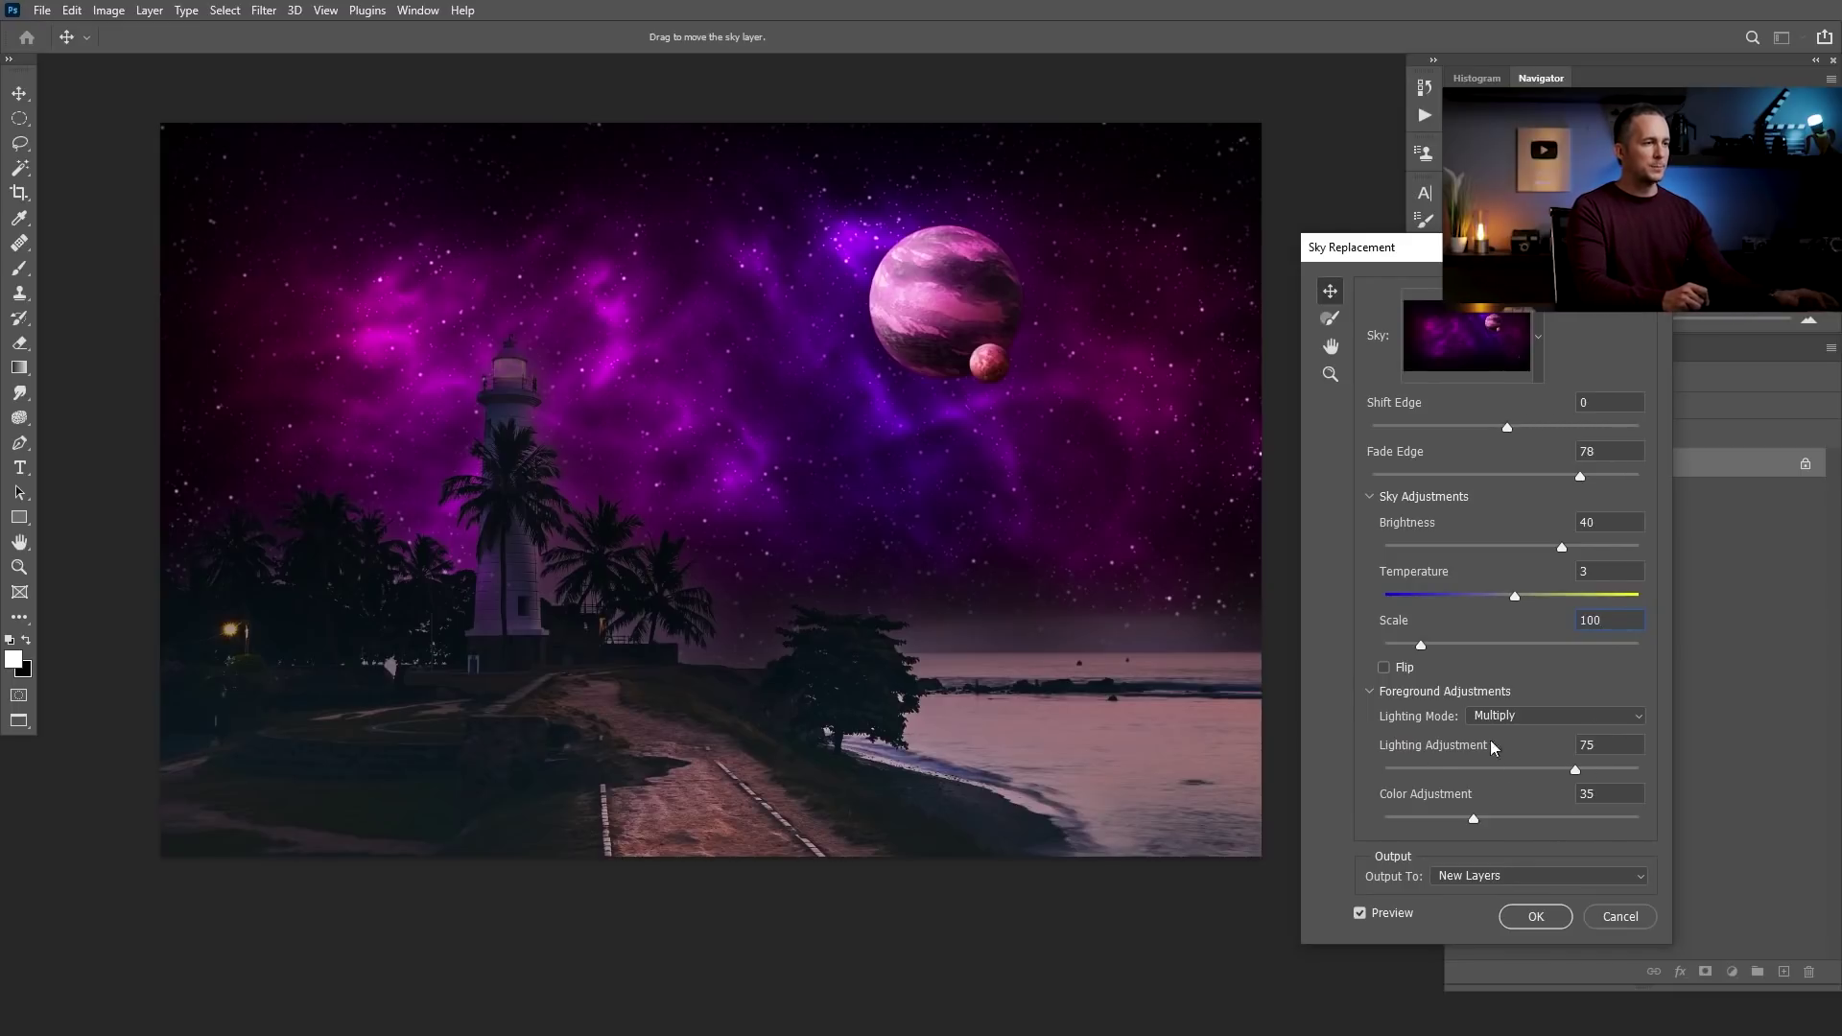
Try the extremes of the foreground adjustments, then set Lighting Adjustment to 72 and Color Adjustment to 73
drag(1562, 770, 1387, 769)
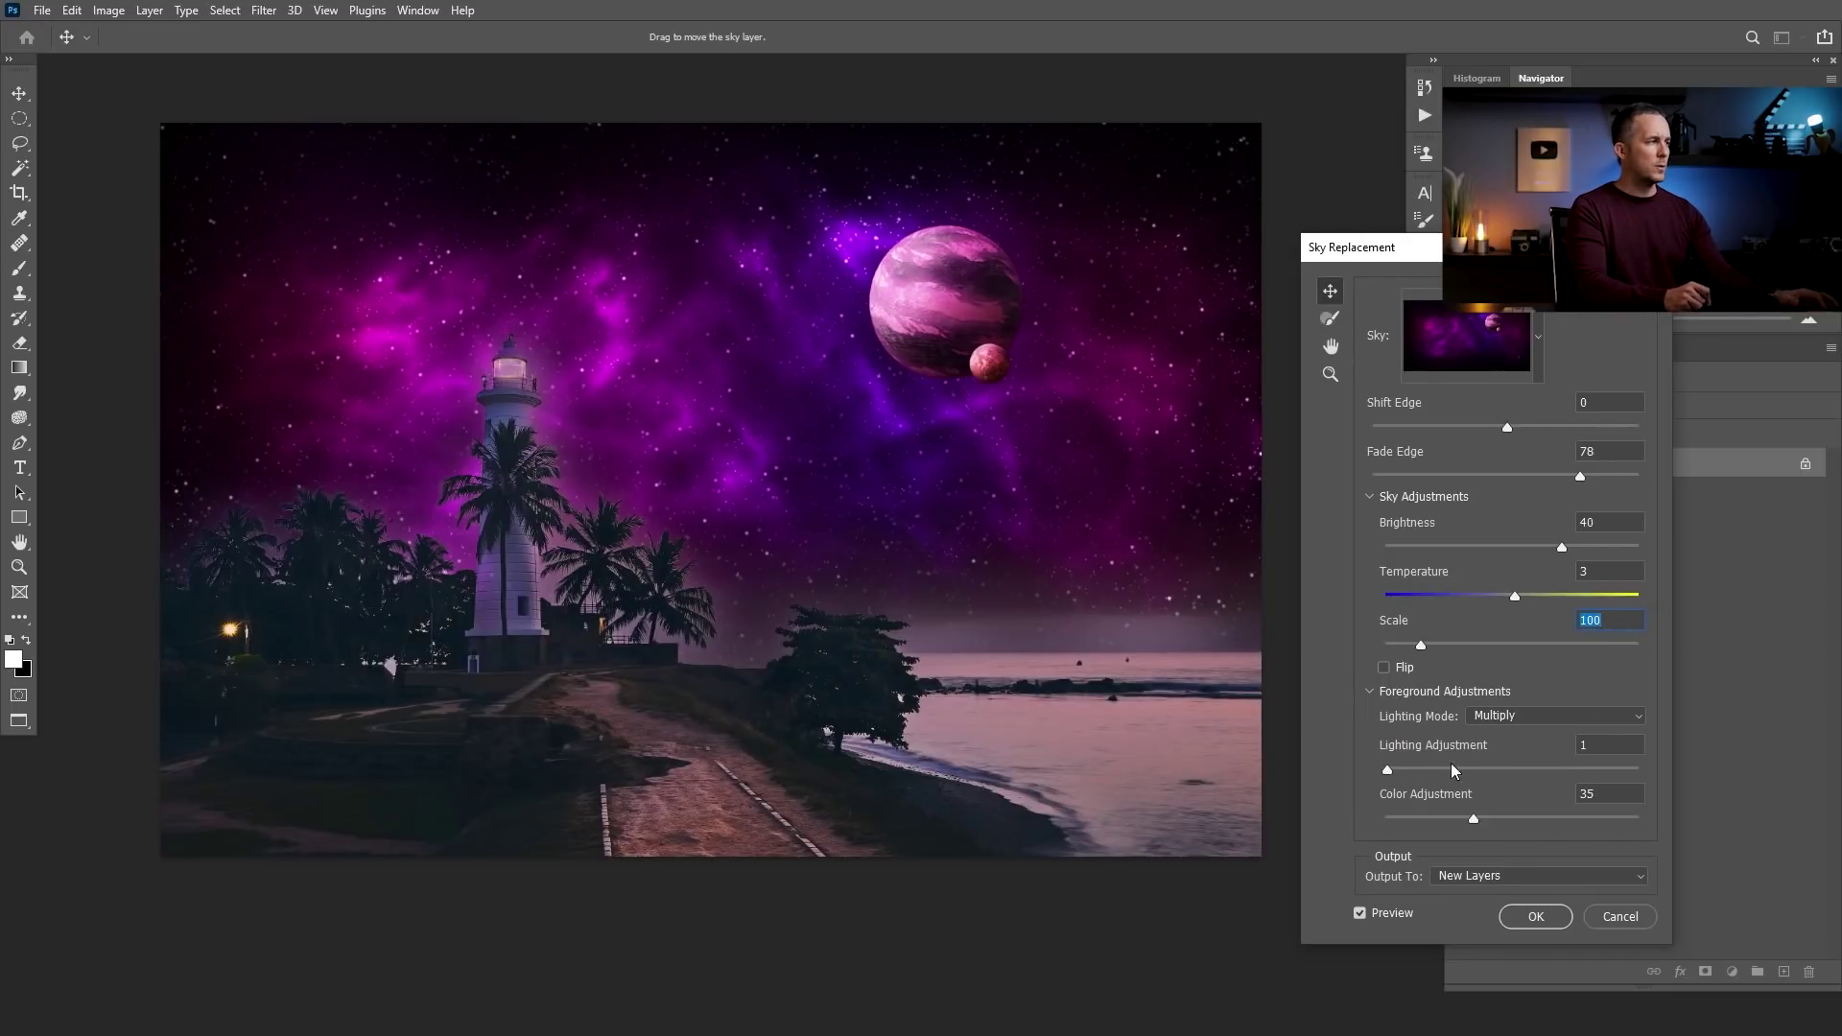
mouse_move(1561, 762)
mouse_down()
mouse_move(1644, 763)
mouse_move(1584, 769)
mouse_up()
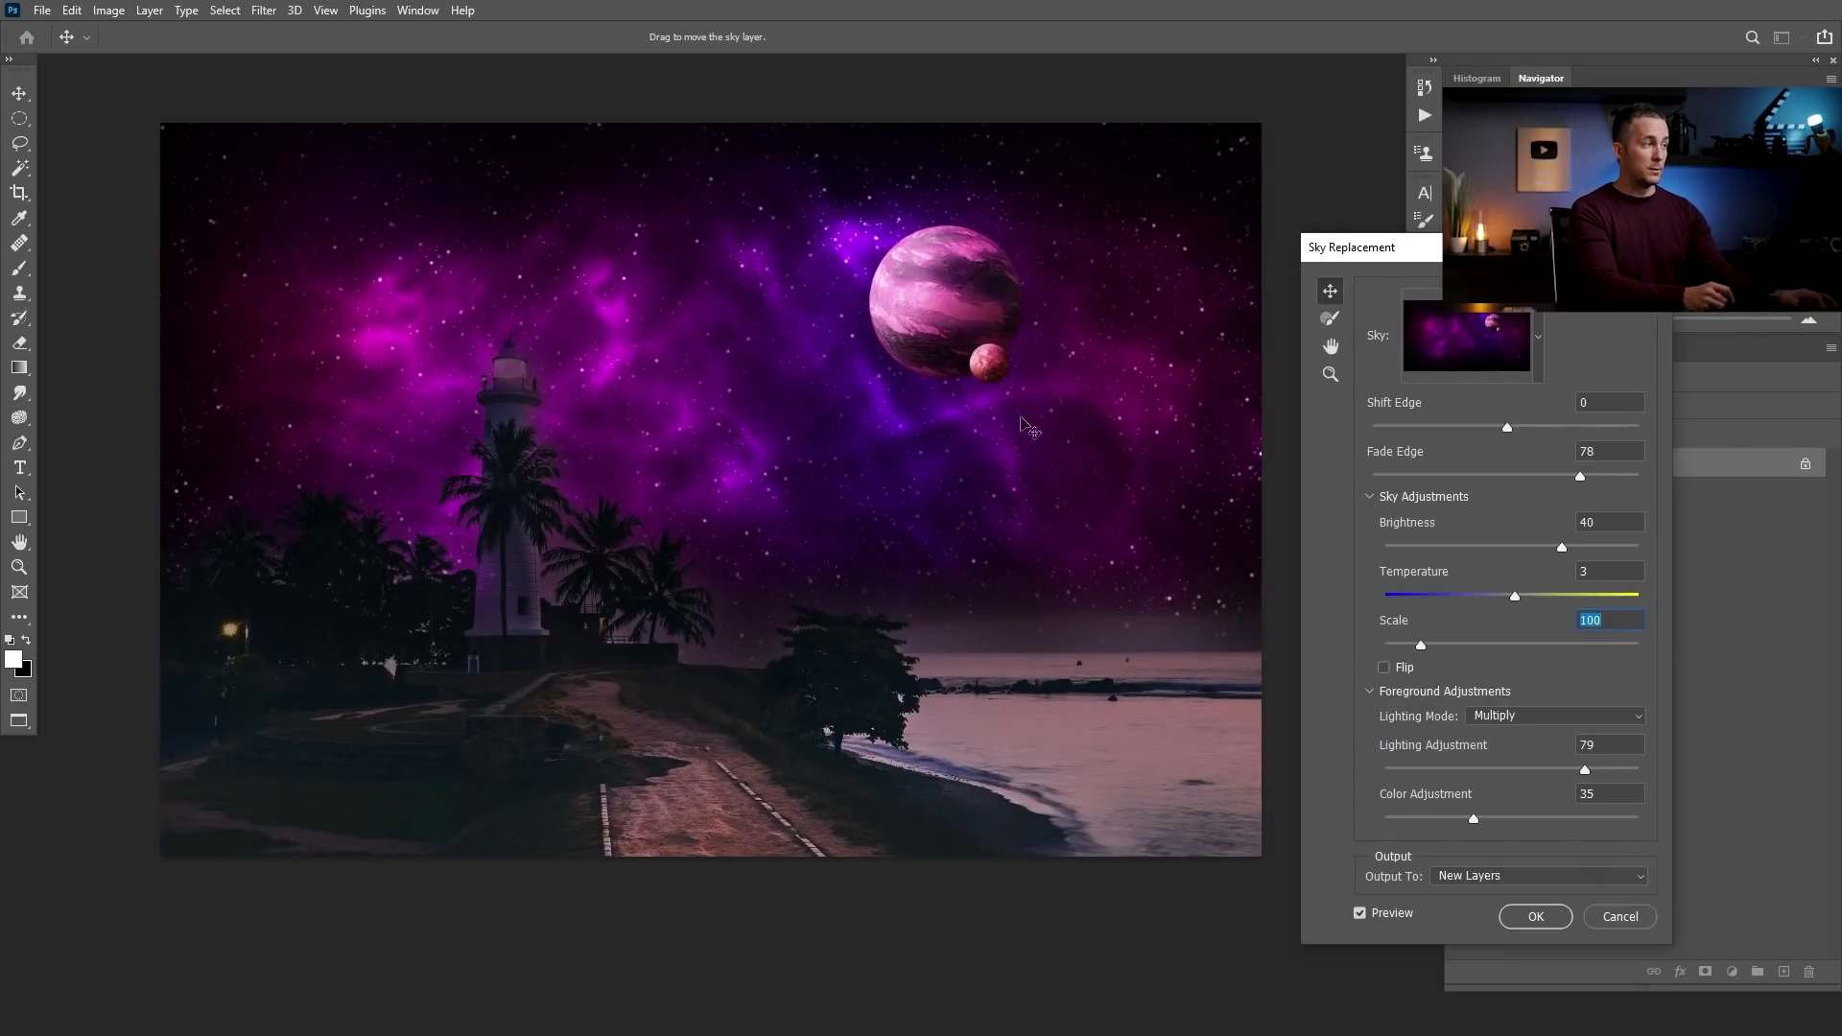
drag(1473, 821, 1661, 810)
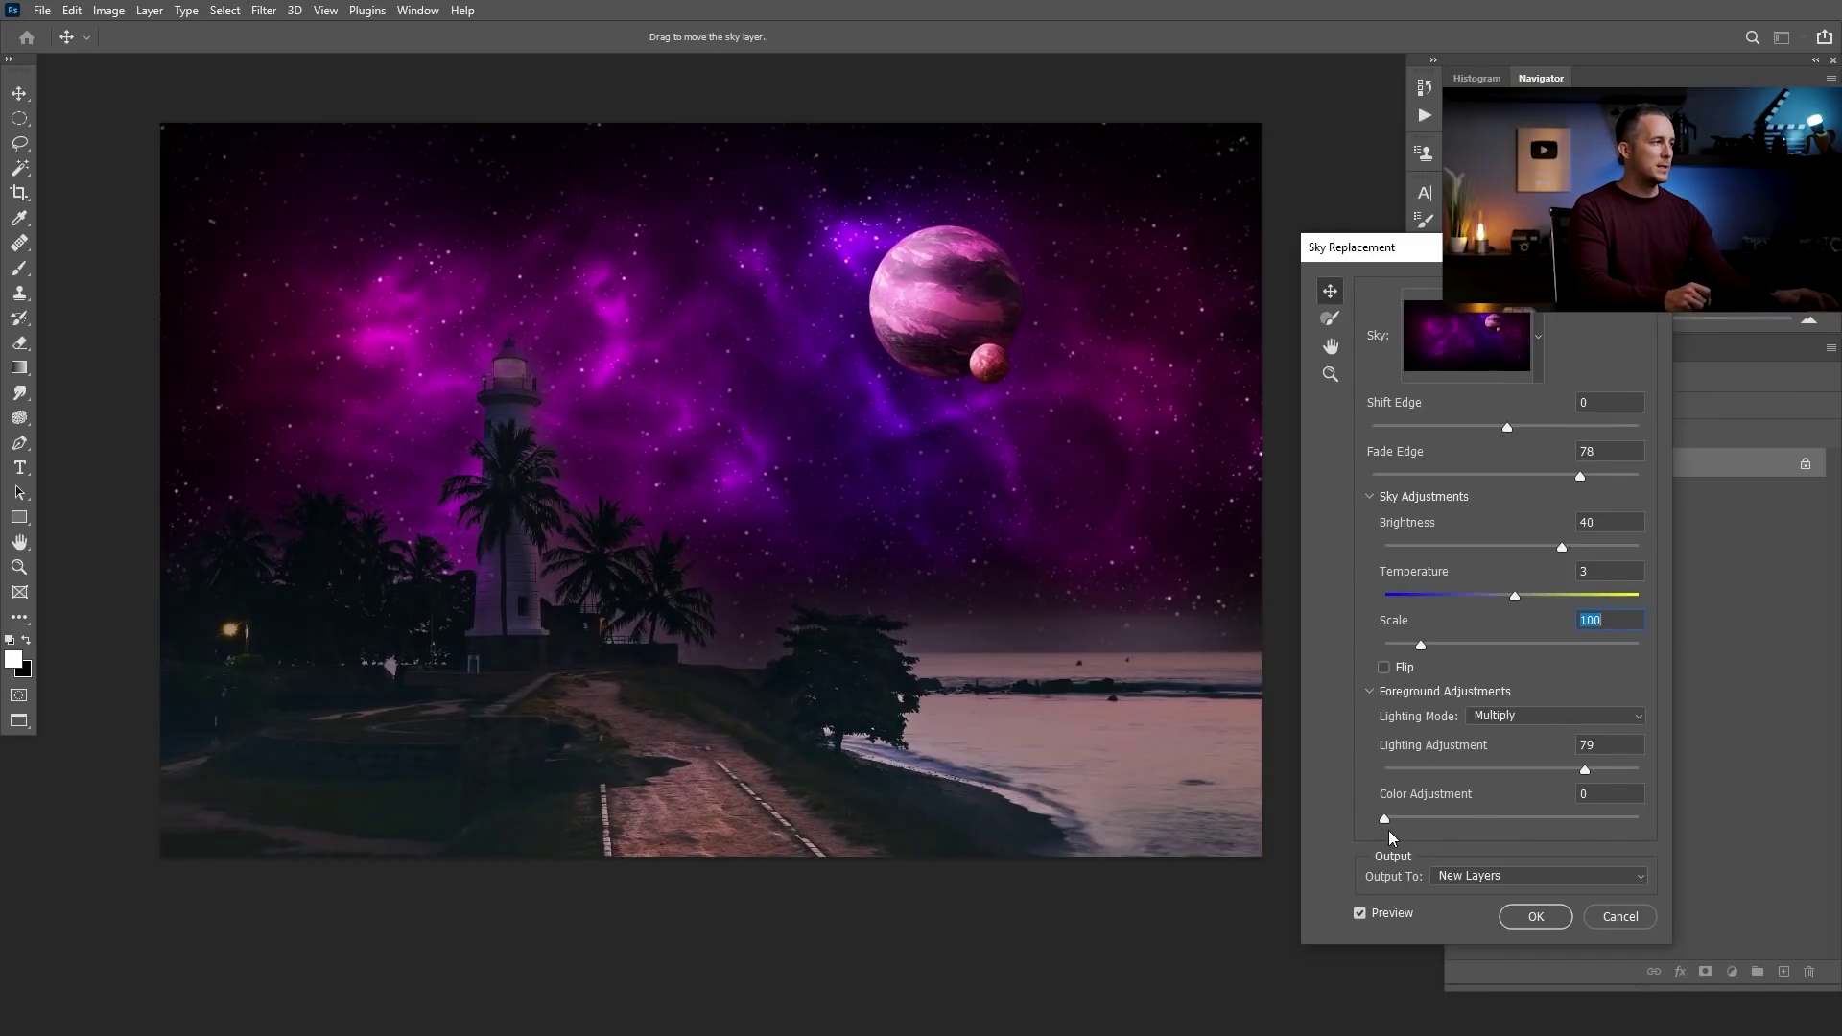
drag(1530, 815, 1331, 786)
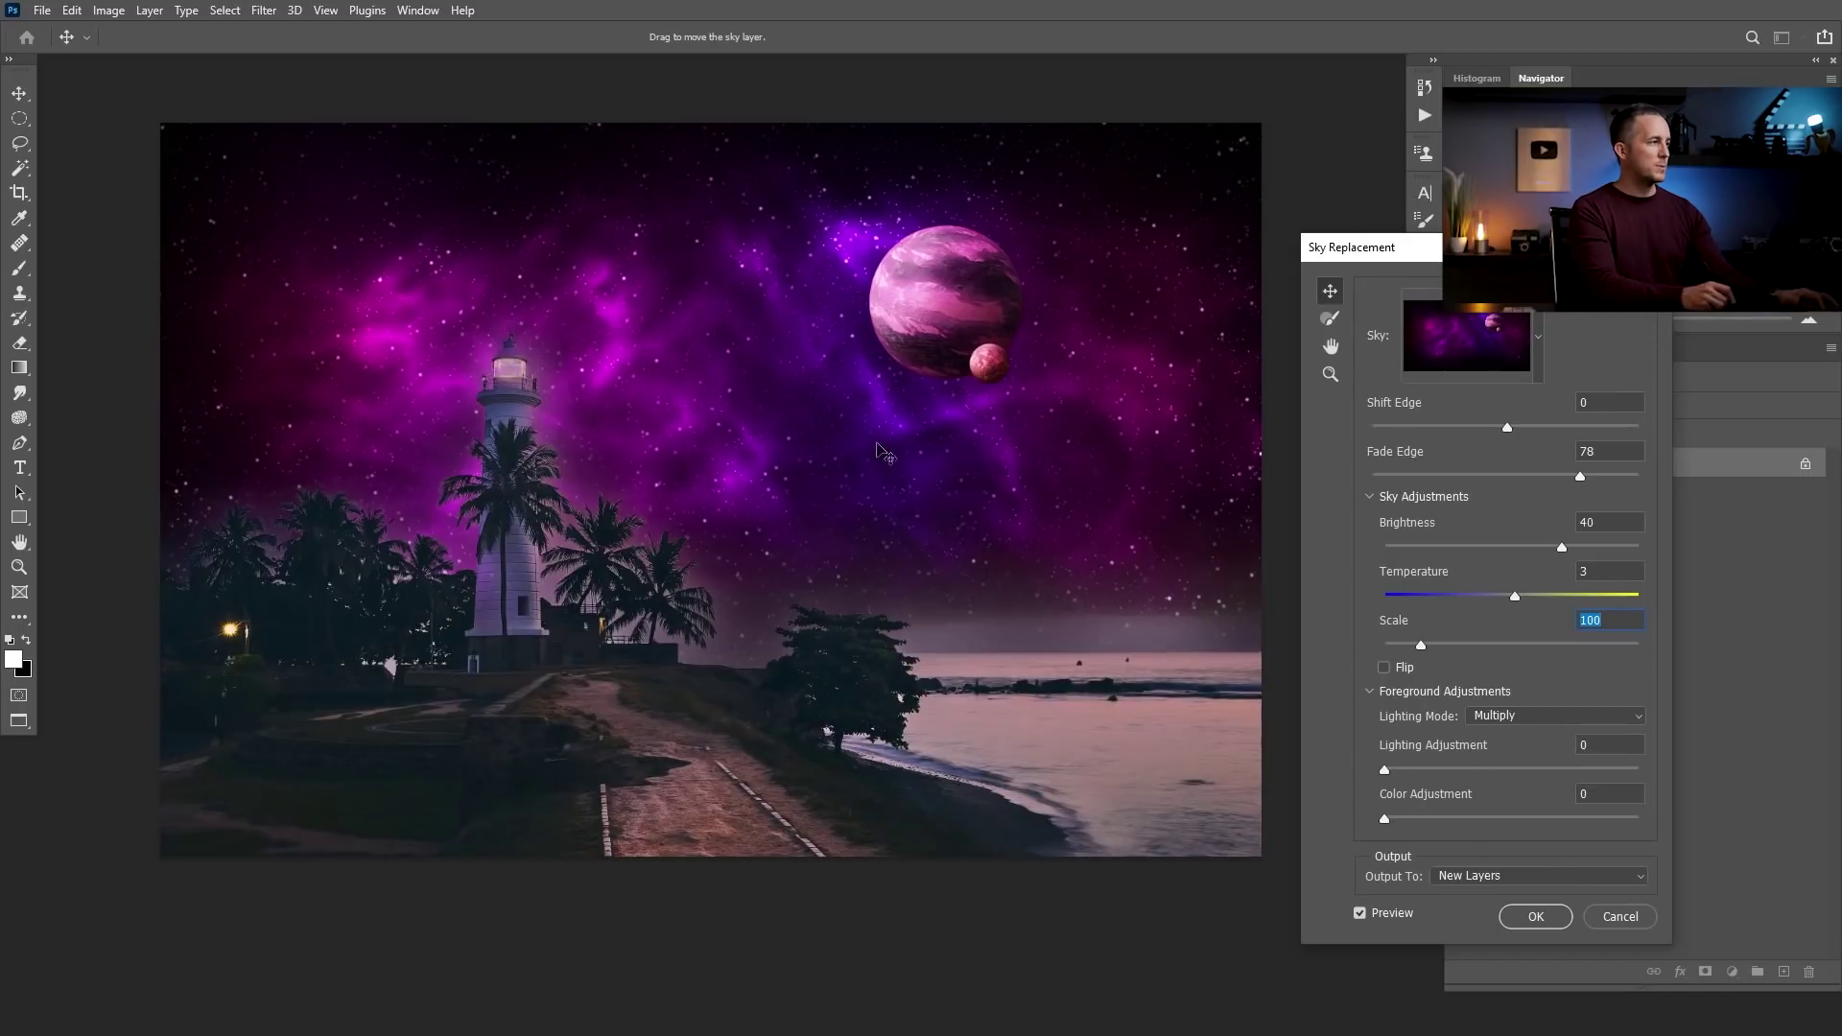
click(1566, 771)
click(1573, 817)
Output the sky replacement to New Layers and apply it
click(1476, 875)
click(1501, 890)
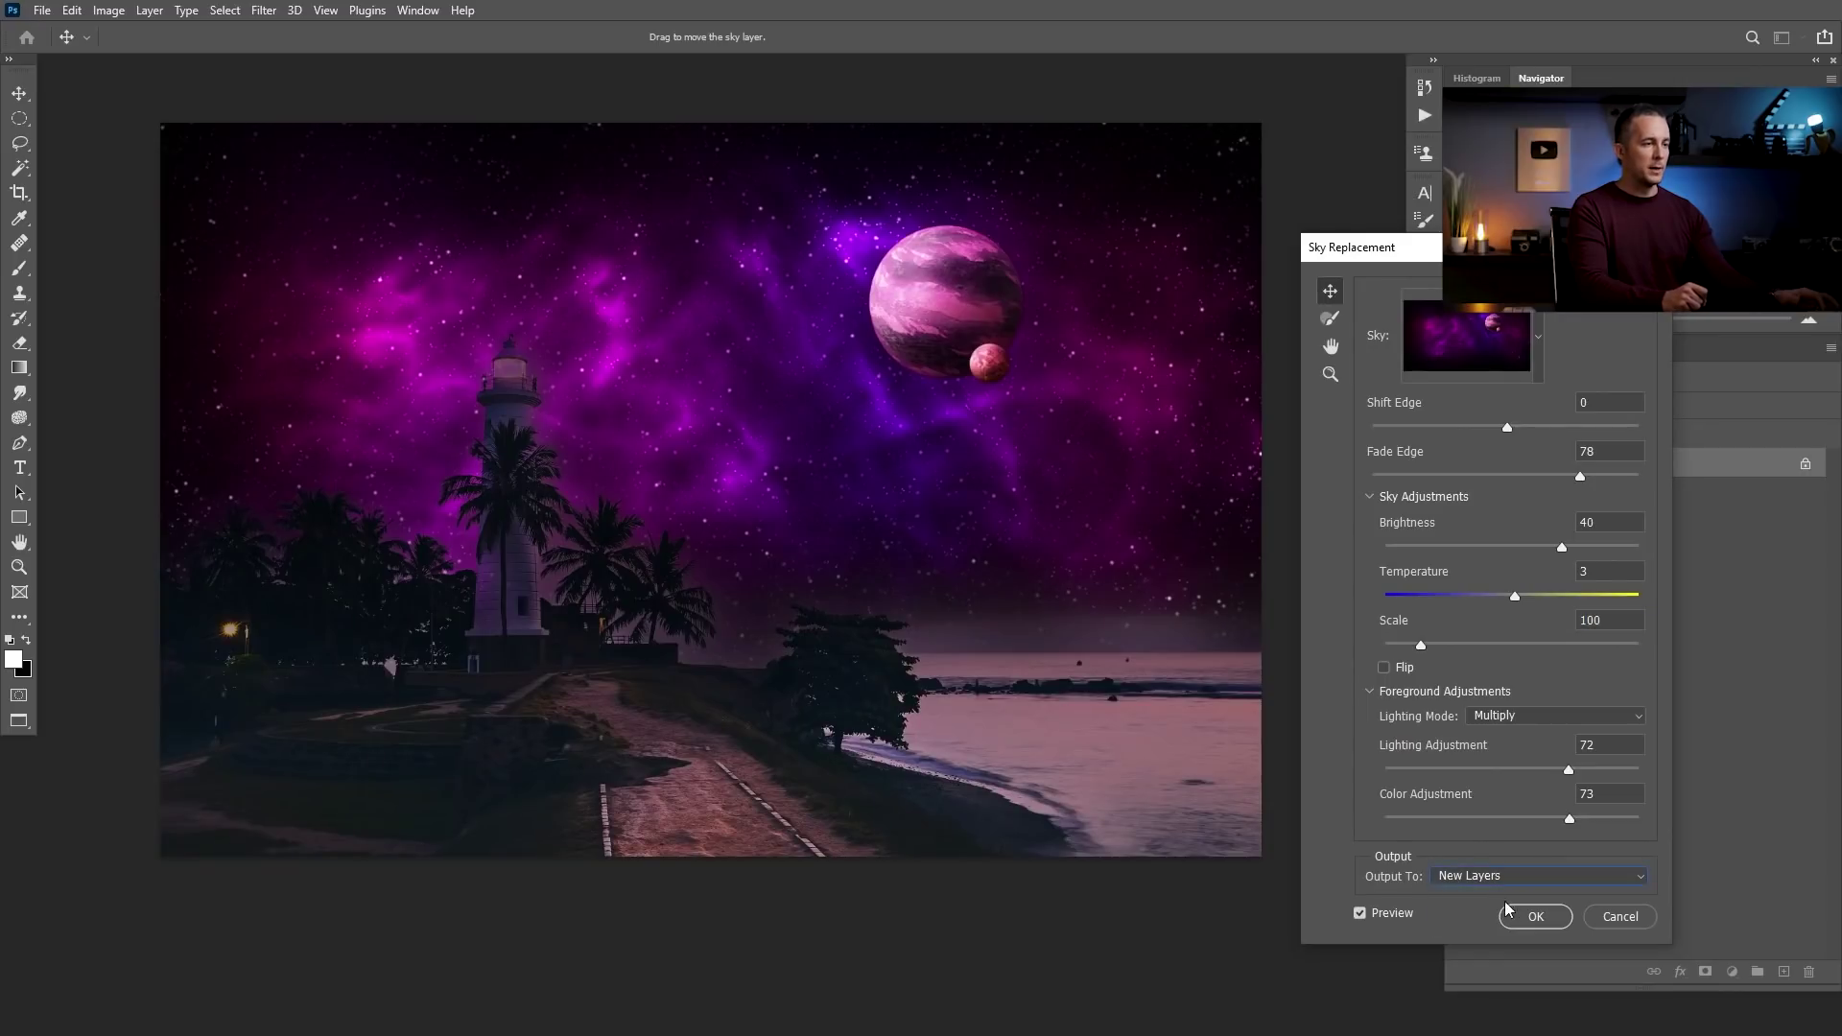
click(1535, 917)
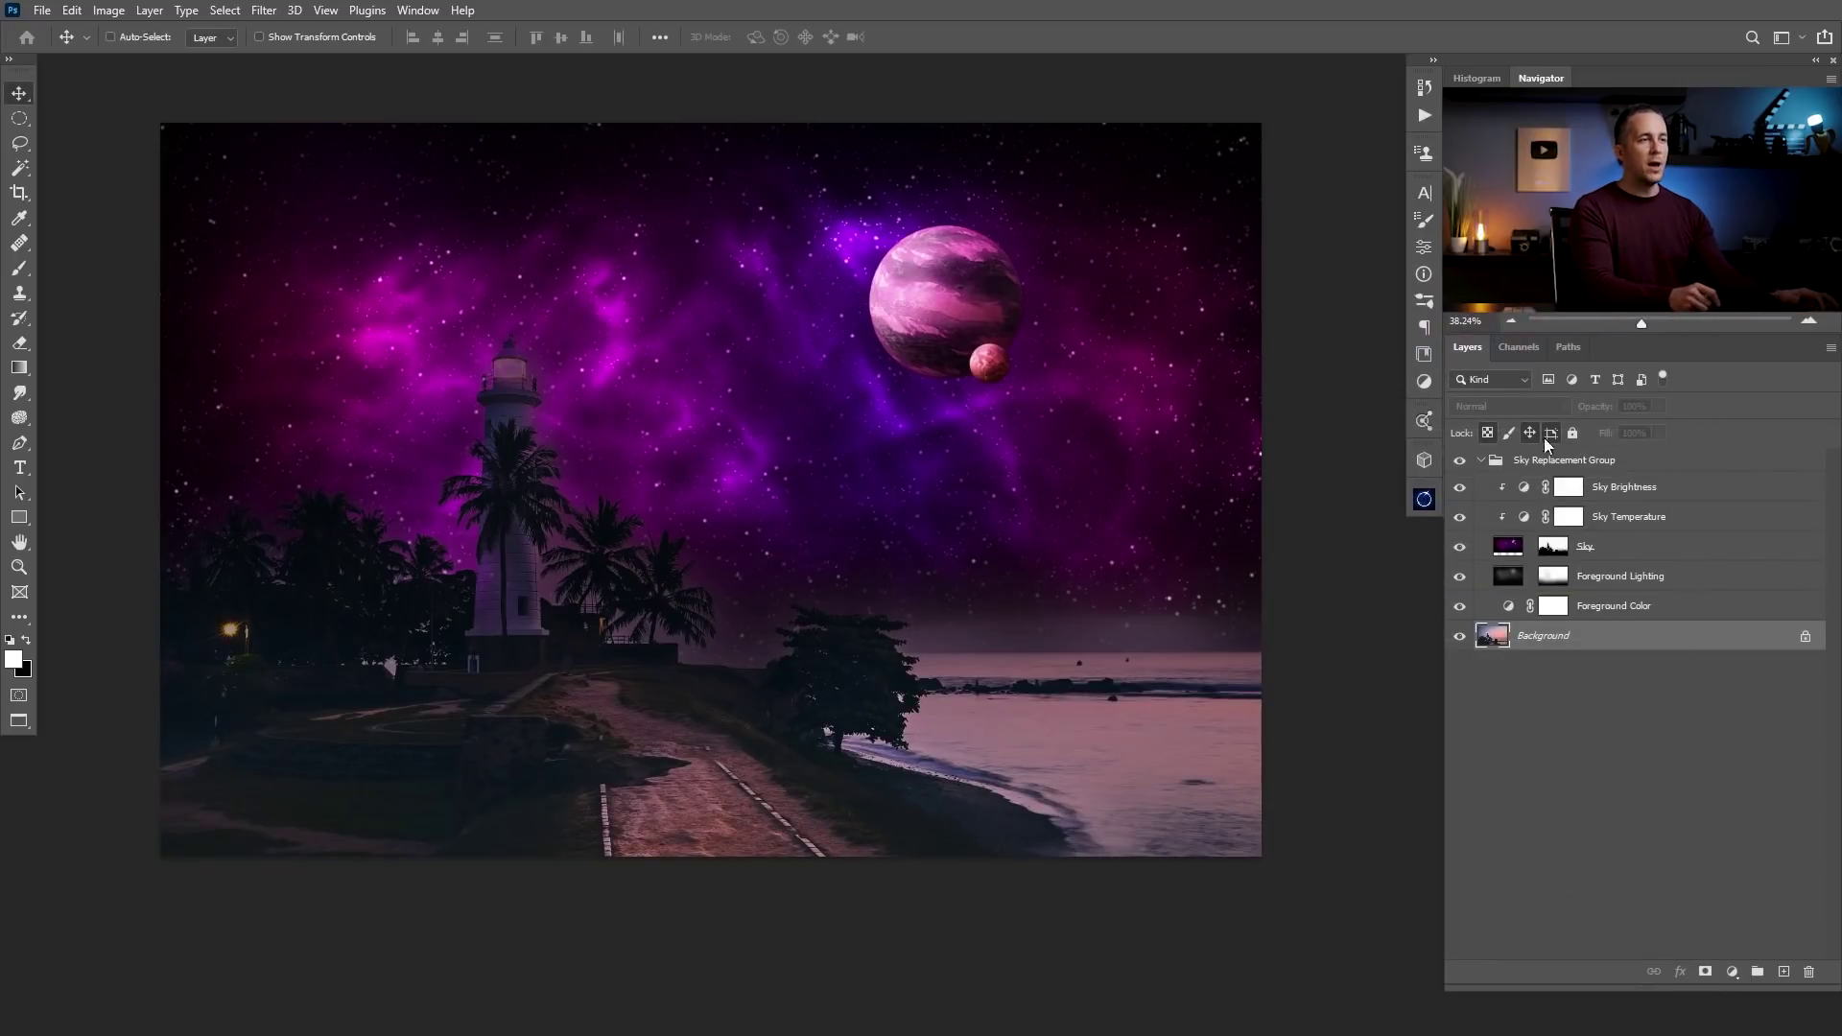
Compare the photo with and without the Sky Replacement Group and its Sky Brightness adjustment
click(1480, 461)
click(1459, 461)
click(1459, 460)
click(1480, 461)
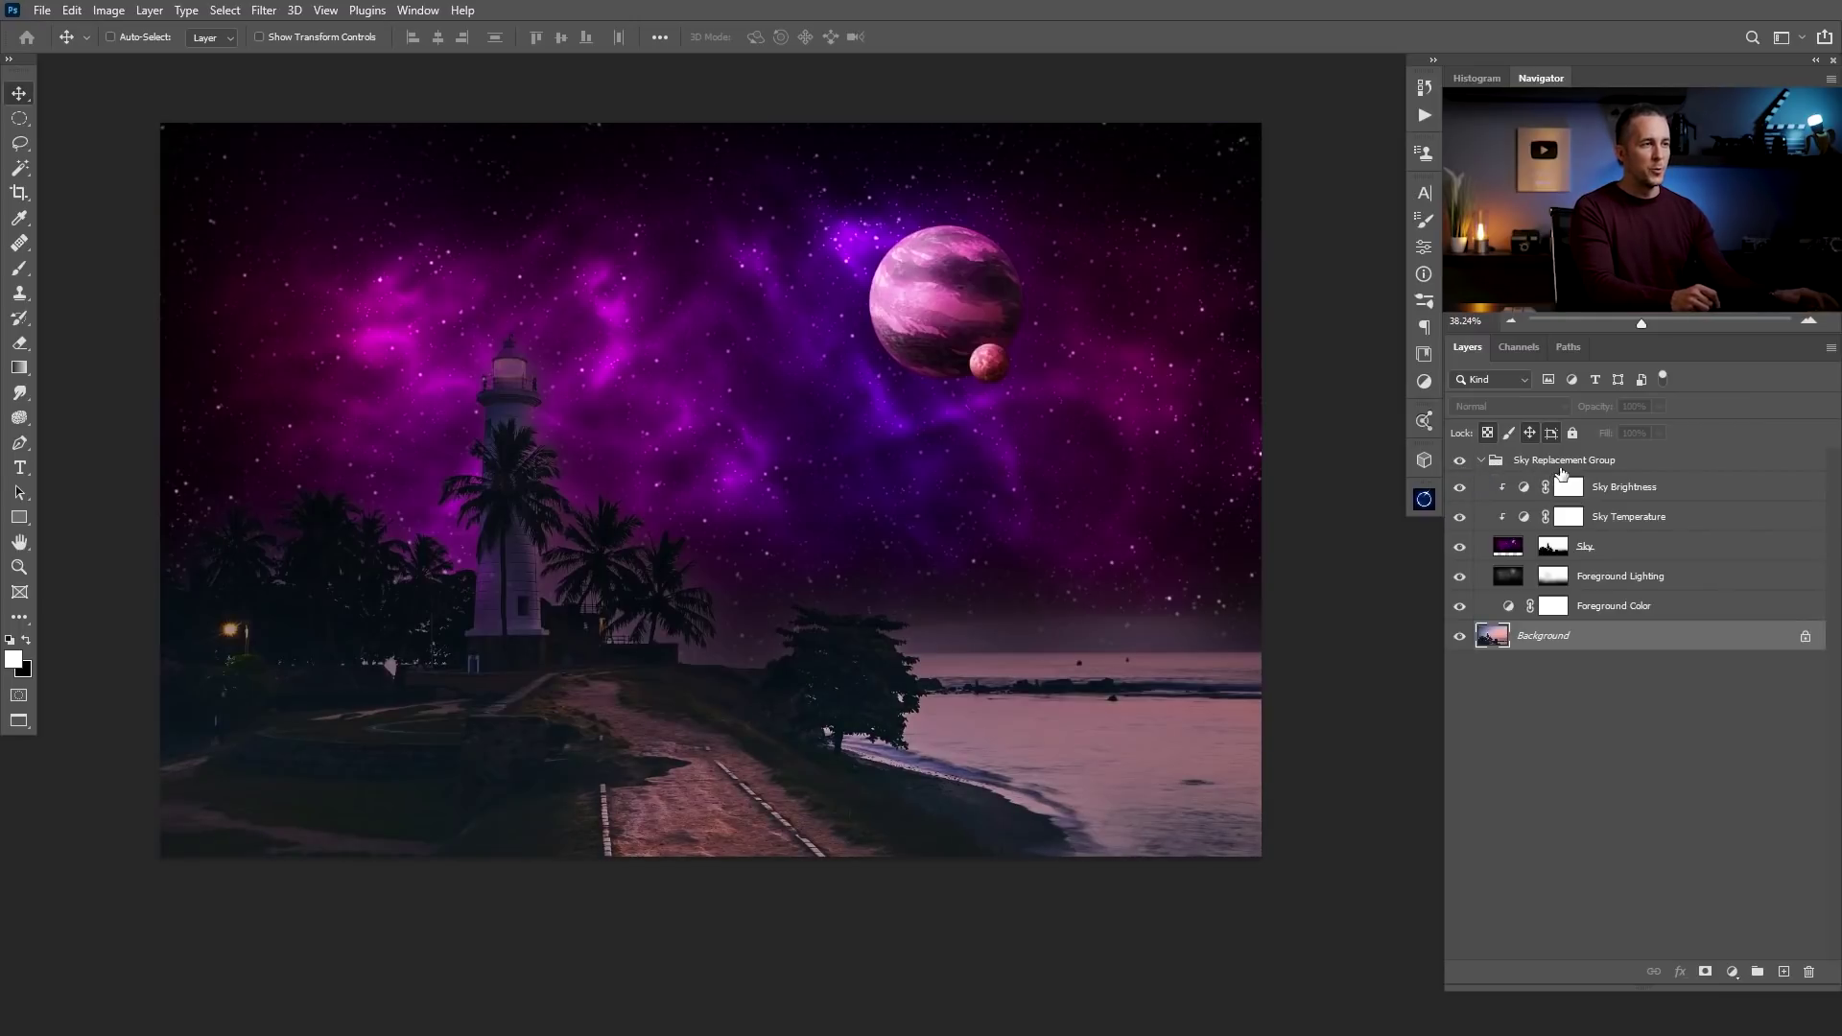
click(1511, 547)
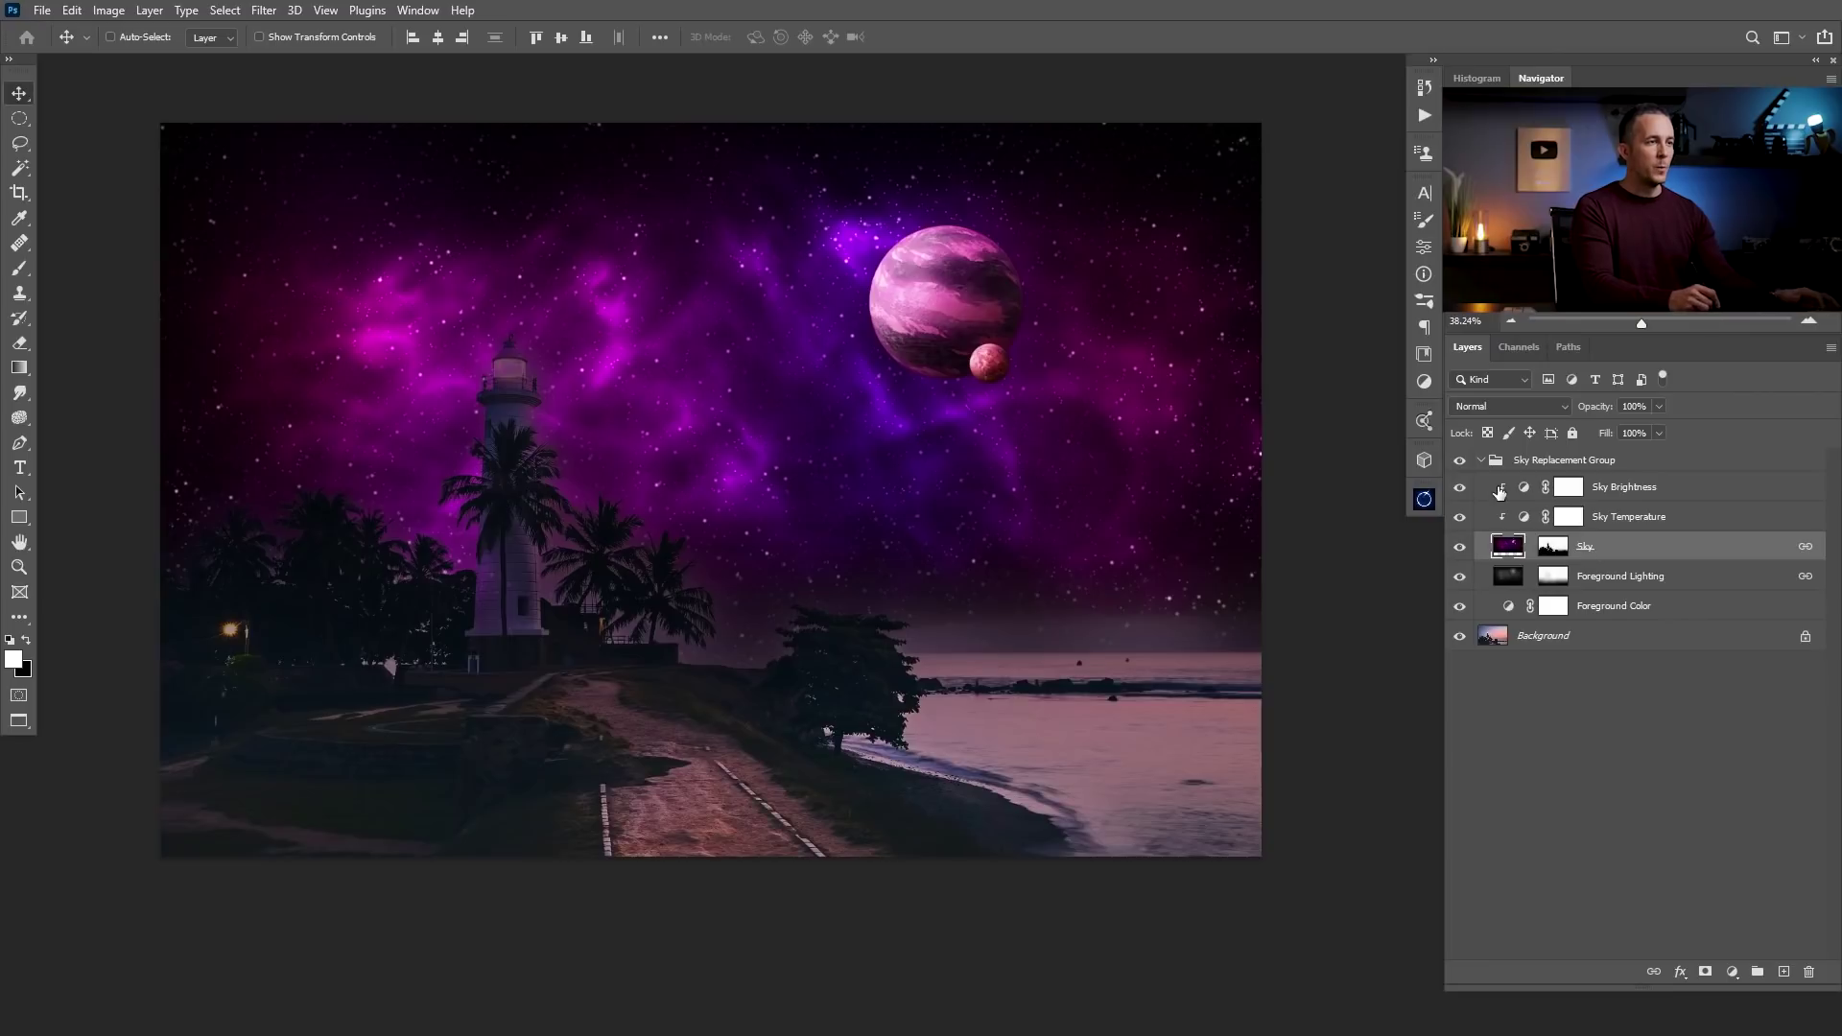
click(1460, 487)
click(1460, 487)
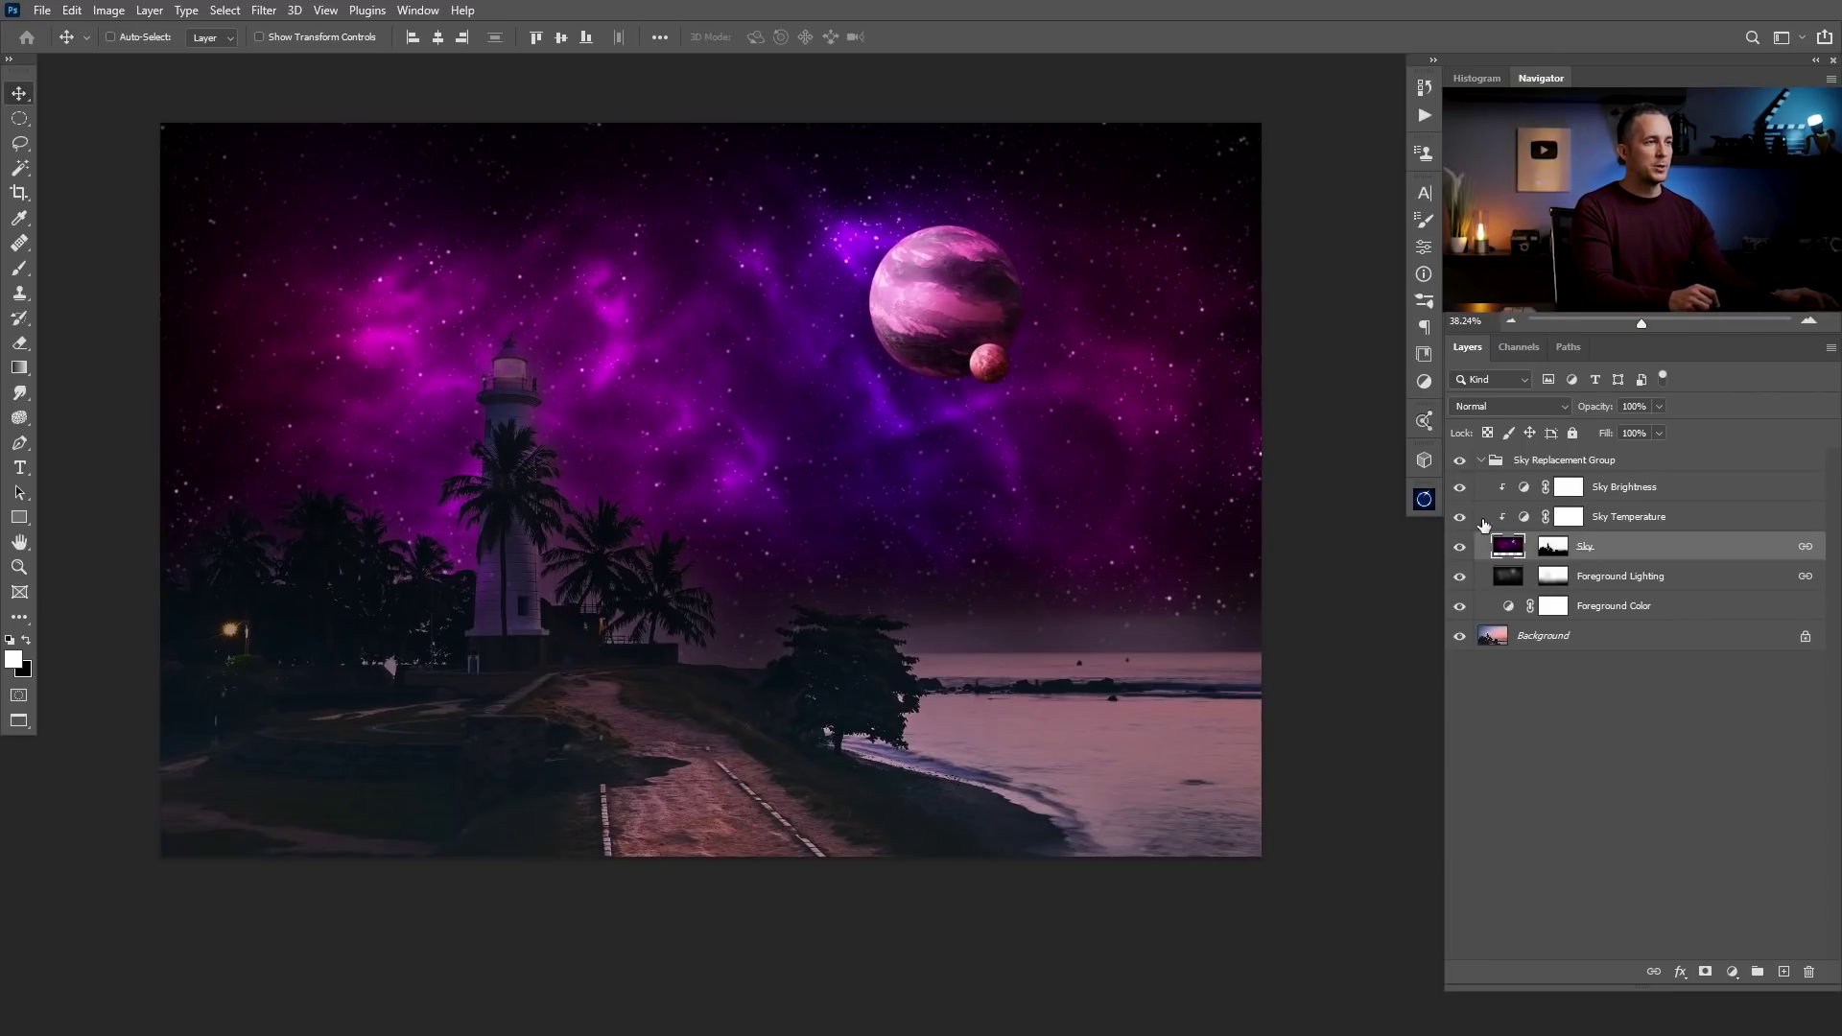
Paint black along the horizon in the Sky layer's mask with a 100 px Hard Round brush at 30% opacity, and return to the image view
alt+click(1554, 548)
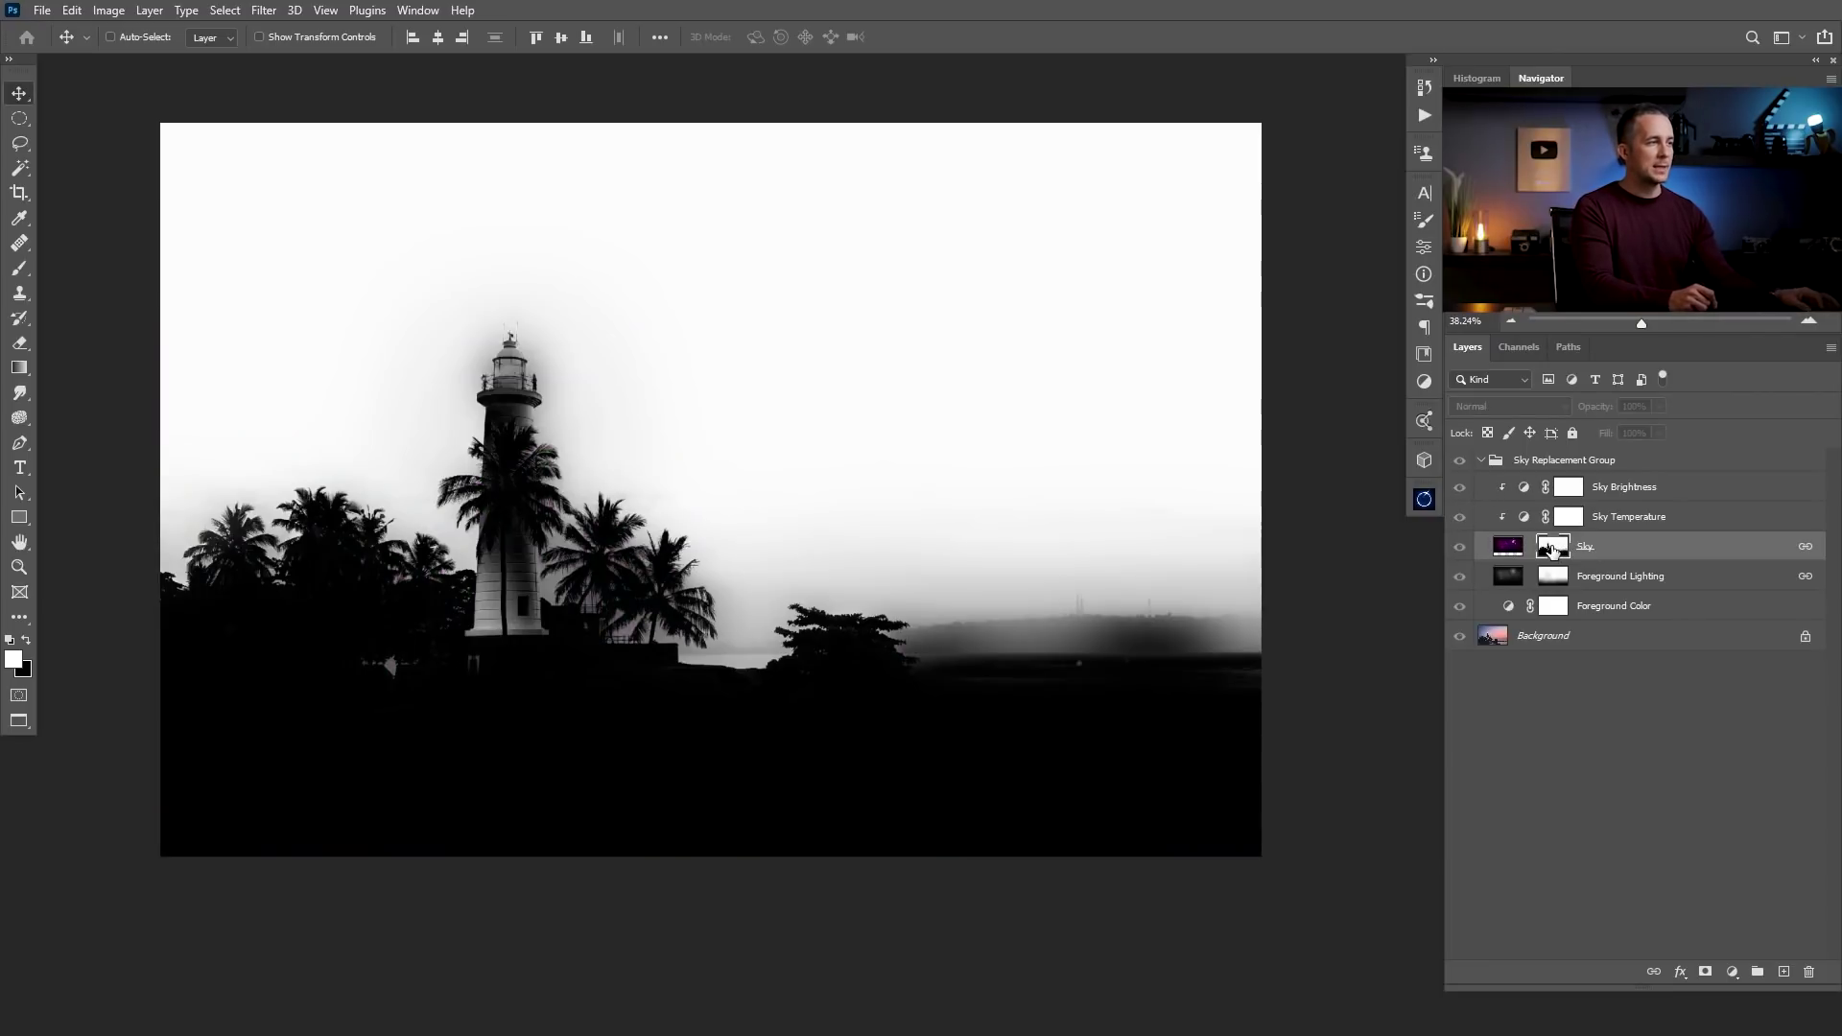
key(b)
right_click(1076, 658)
click(1210, 554)
click(1005, 683)
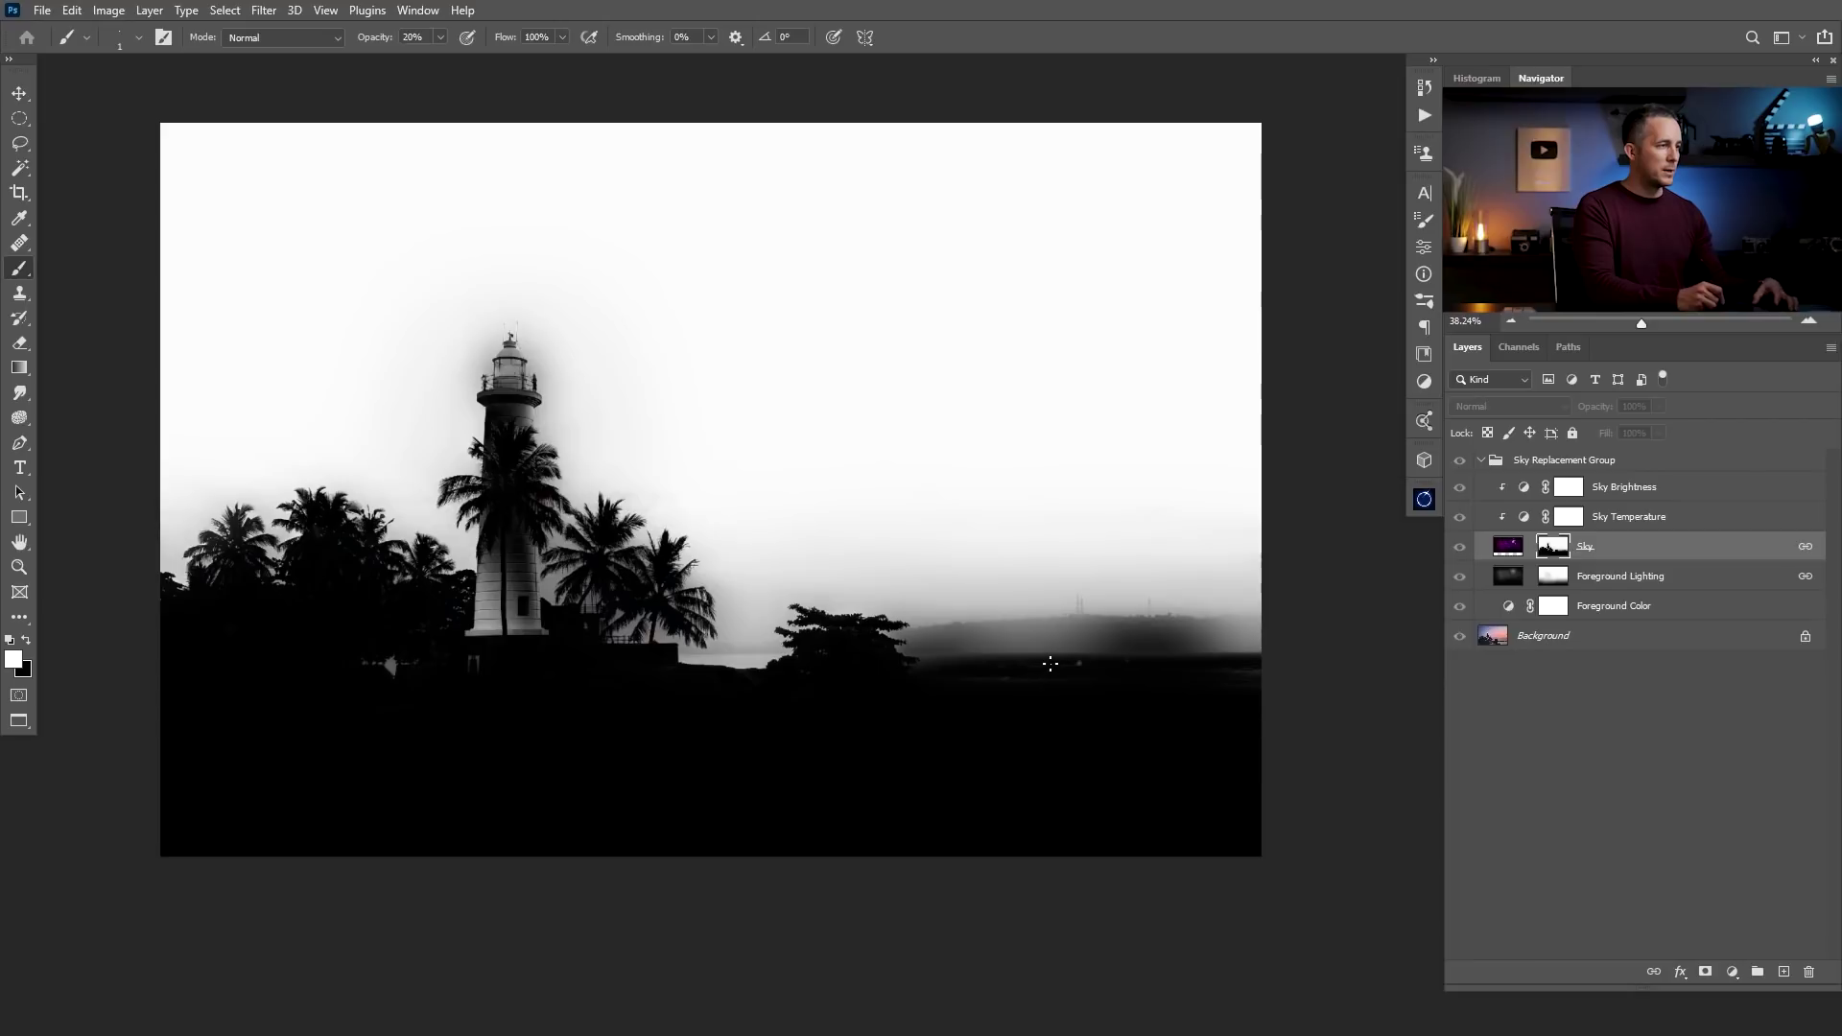
mouse_move(1051, 664)
mouse_down()
mouse_move(1141, 645)
mouse_move(959, 646)
mouse_up()
key(x)
right_click(1092, 635)
click(1381, 564)
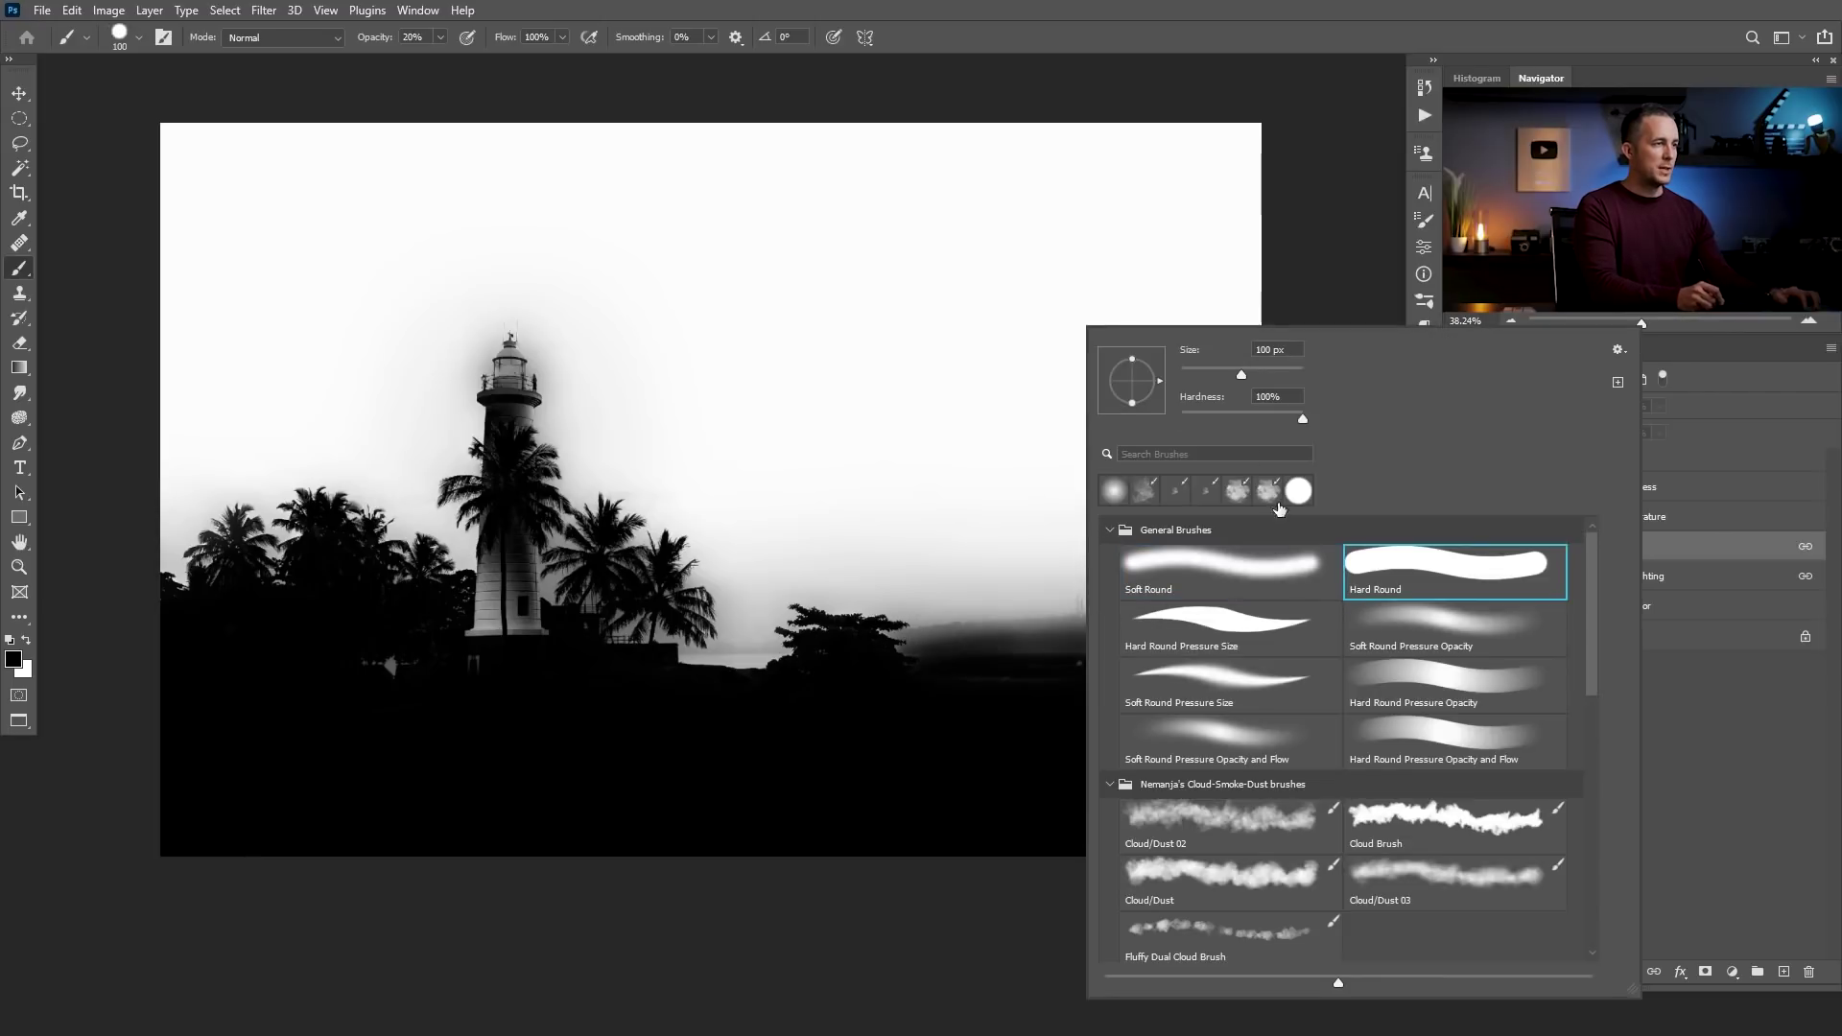
click(987, 670)
key(3)
mouse_move(912, 649)
mouse_down()
mouse_move(1322, 633)
mouse_move(1246, 643)
mouse_move(1313, 639)
mouse_move(1238, 663)
mouse_up()
click(1509, 549)
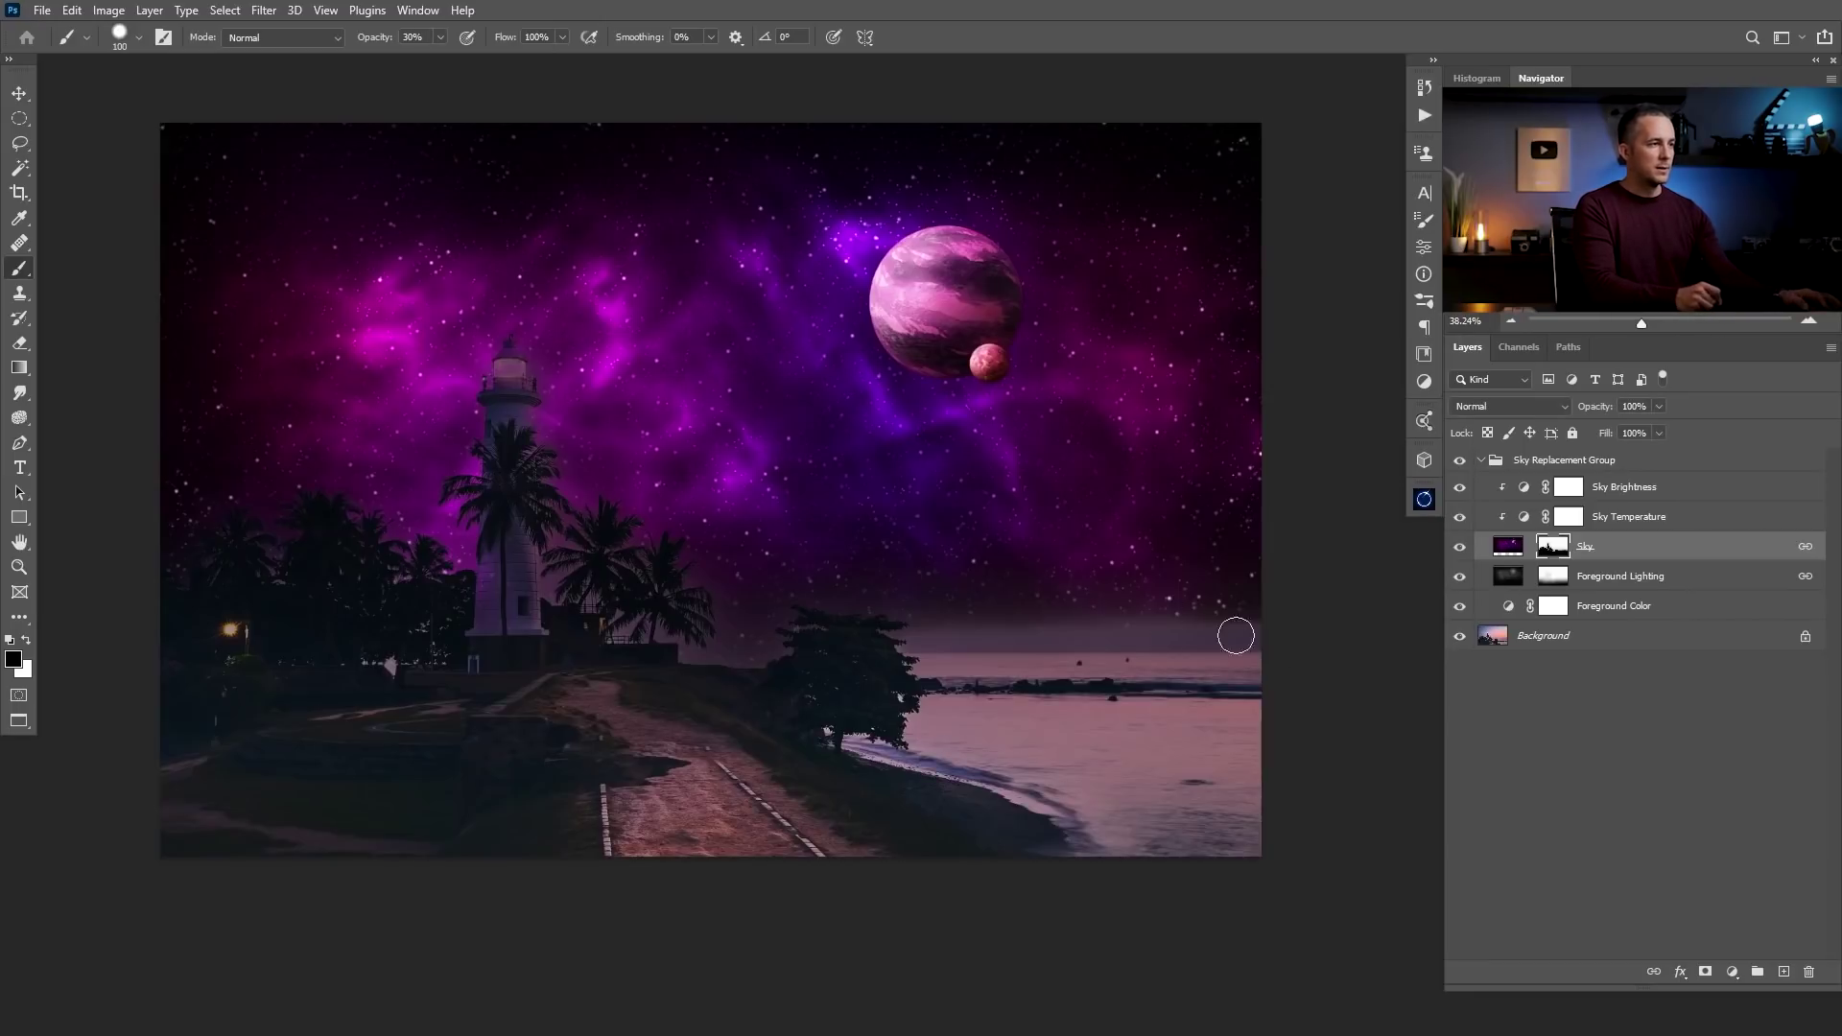
Add a Hue/Saturation adjustment clipped to the Sky layer and shift the nebula's colors slightly toward magenta
key(x)
click(1731, 971)
click(1723, 788)
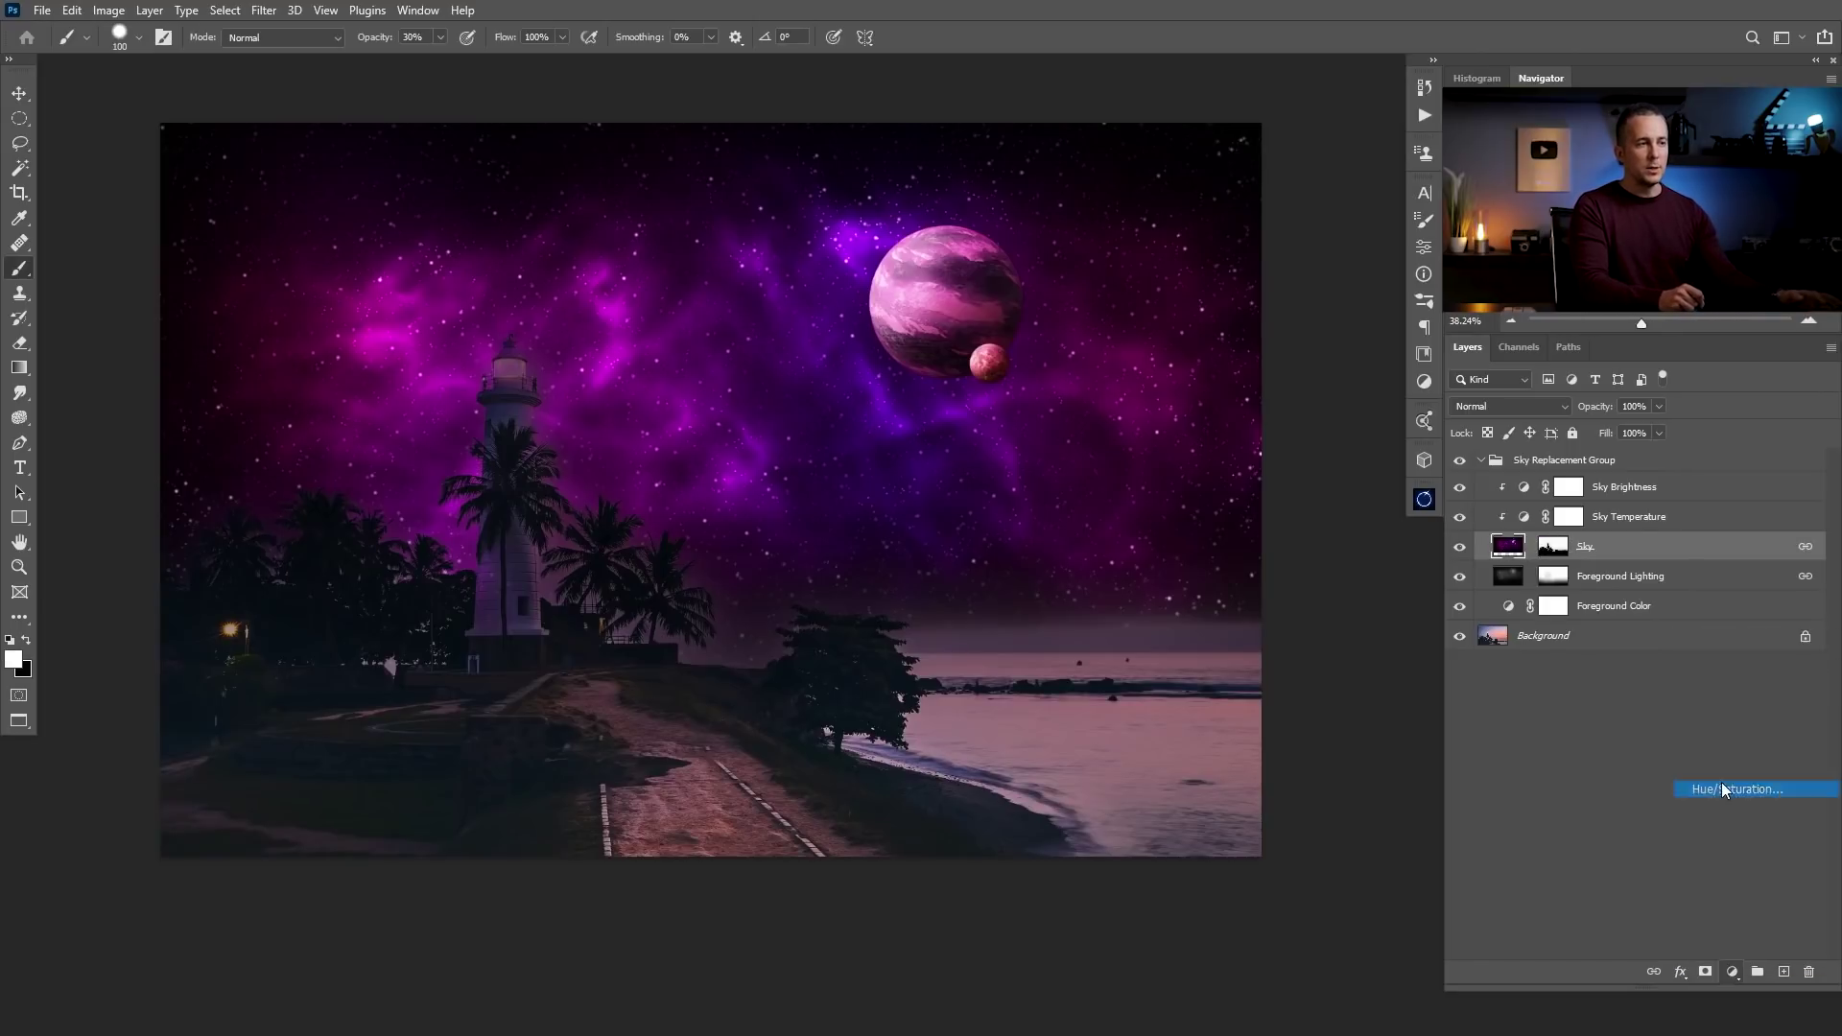
key(x)
drag(1227, 362, 1259, 319)
click(1370, 185)
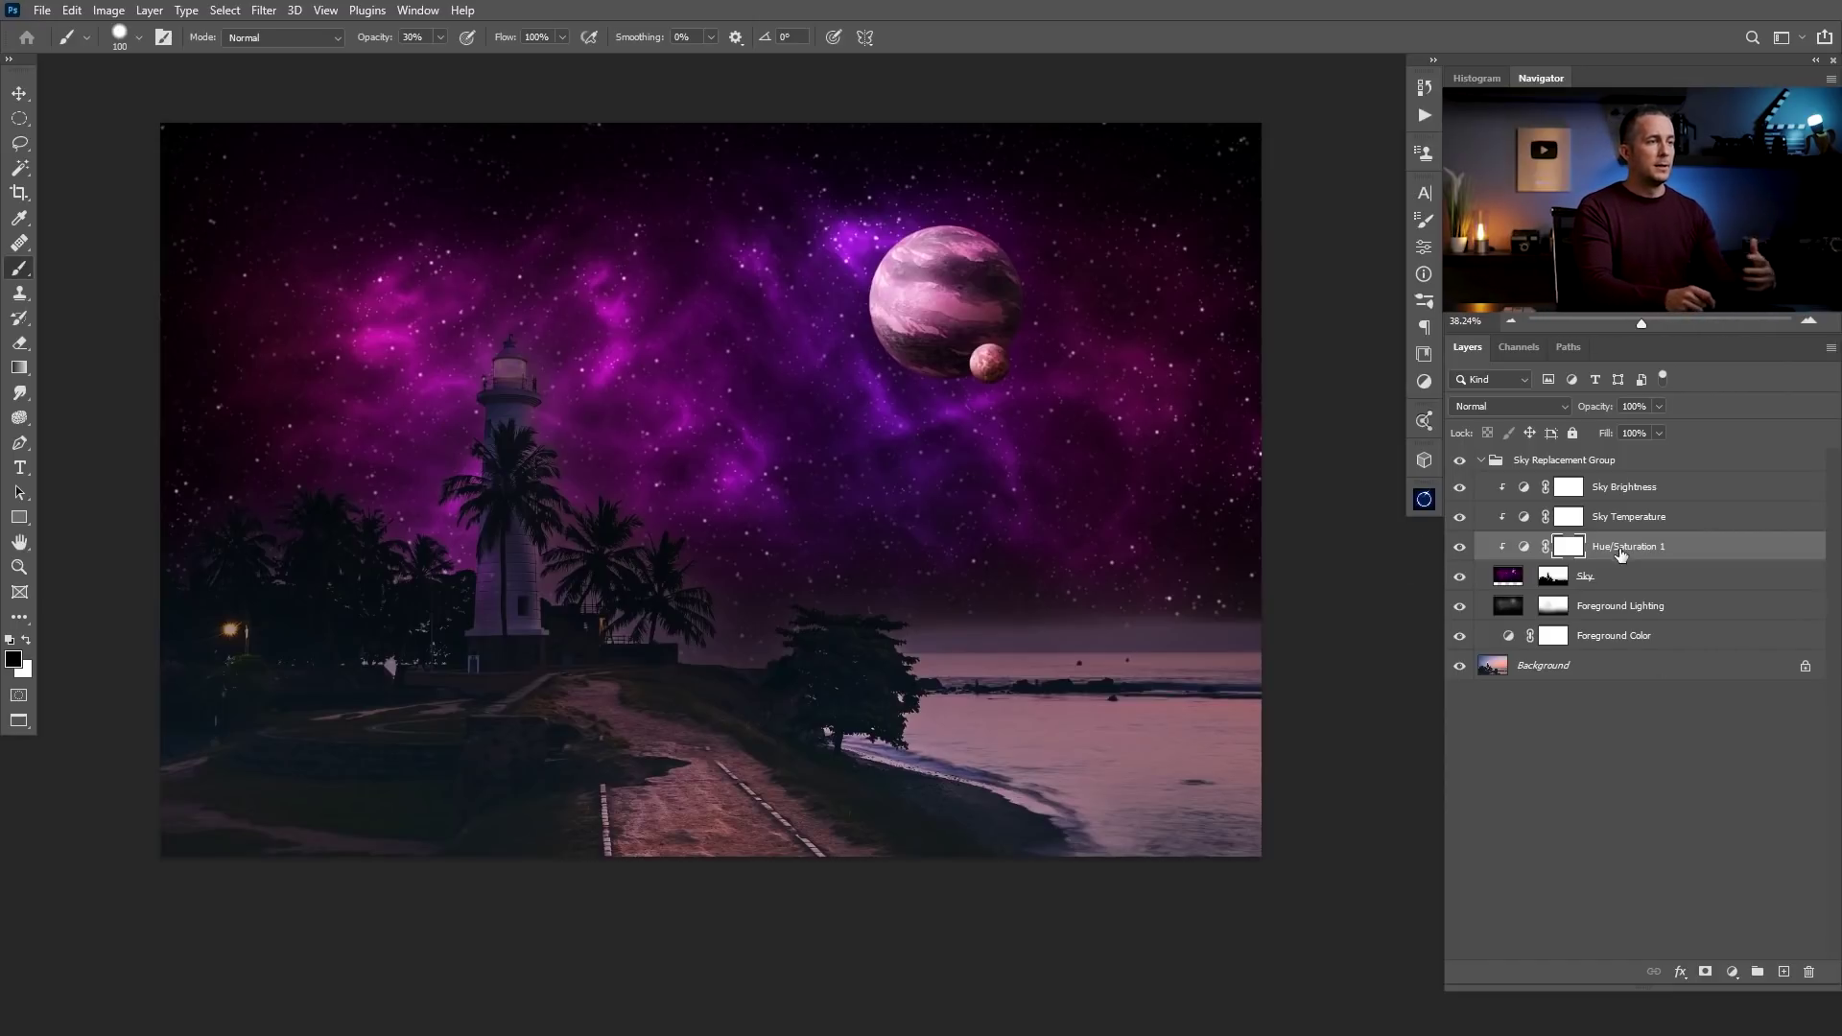
Enlarge the Sky layer with Free Transform so the nebula and planets appear bigger behind the lighthouse
click(1508, 577)
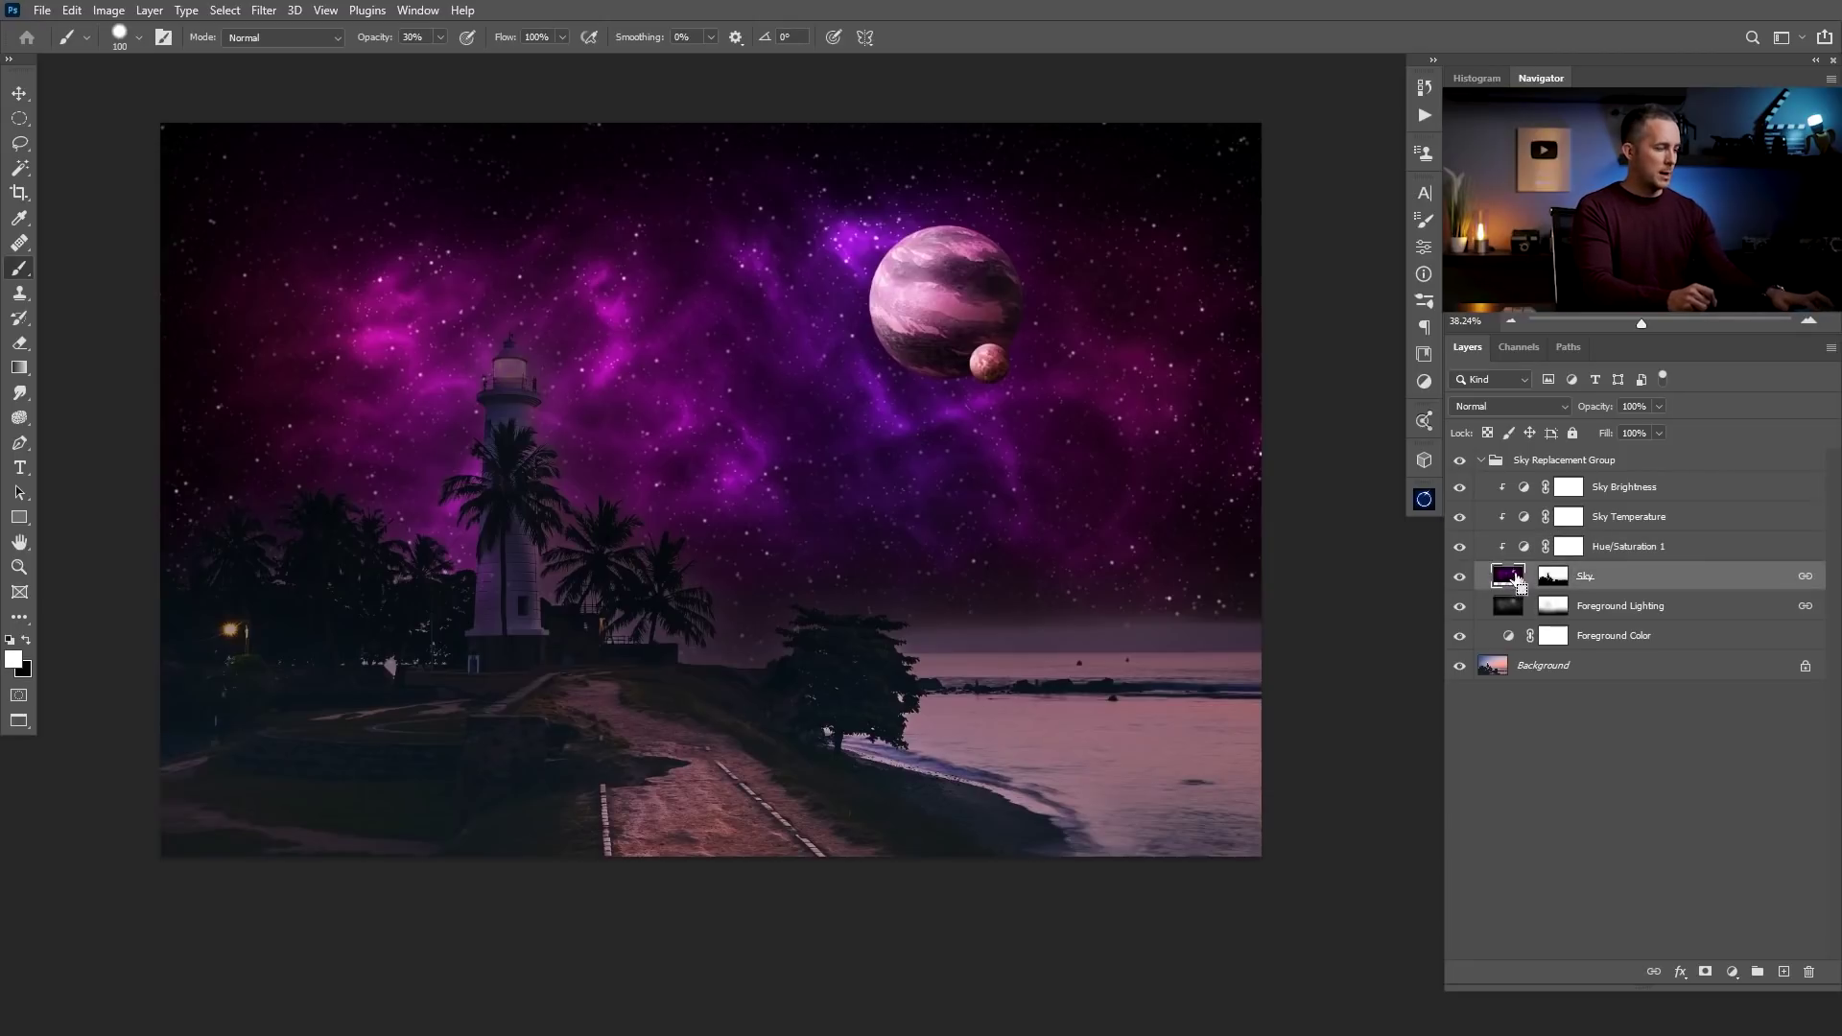
key(ctrl+t)
drag(596, 449, 552, 419)
key(ctrl+0)
drag(1284, 511, 1379, 512)
drag(1140, 519, 1117, 518)
key(Return)
key(b)
key(v)
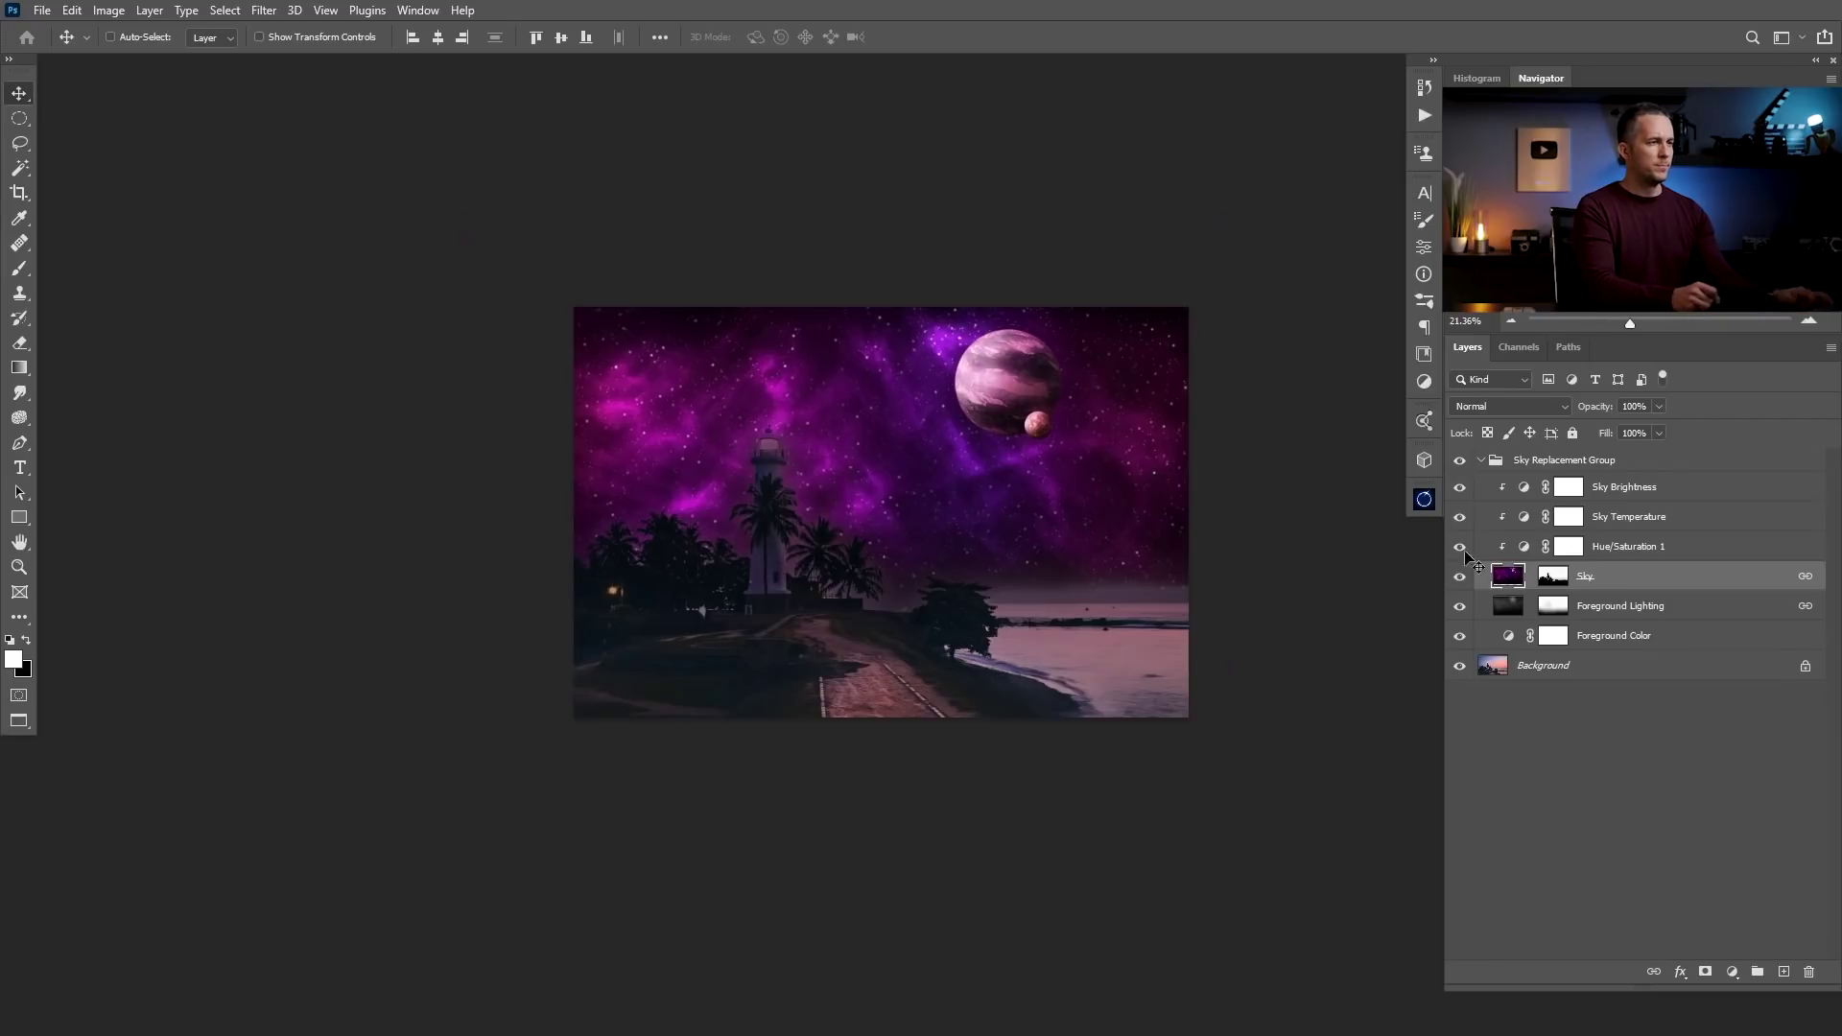
Add a Curves adjustment clipped to the Sky layer, raising the black point to output 10 and brightening the highlights
click(1732, 971)
click(1734, 749)
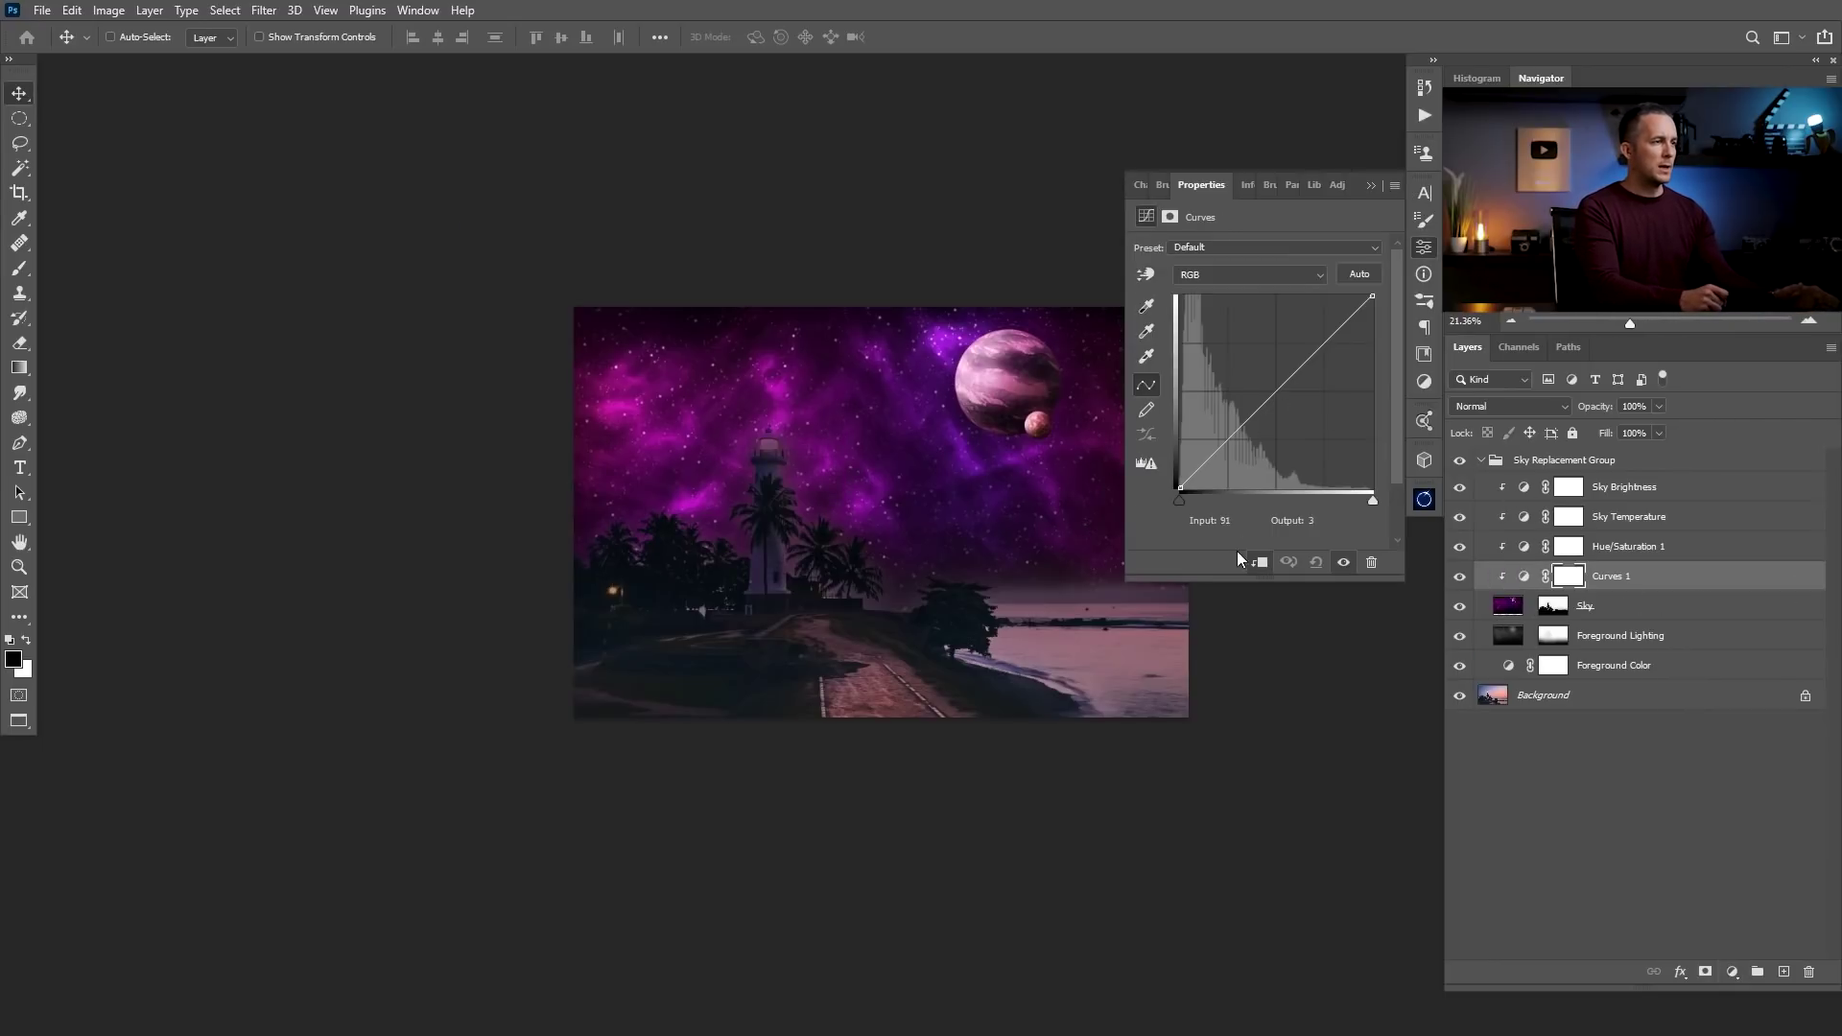
drag(1180, 490, 1236, 436)
drag(1295, 372, 1296, 358)
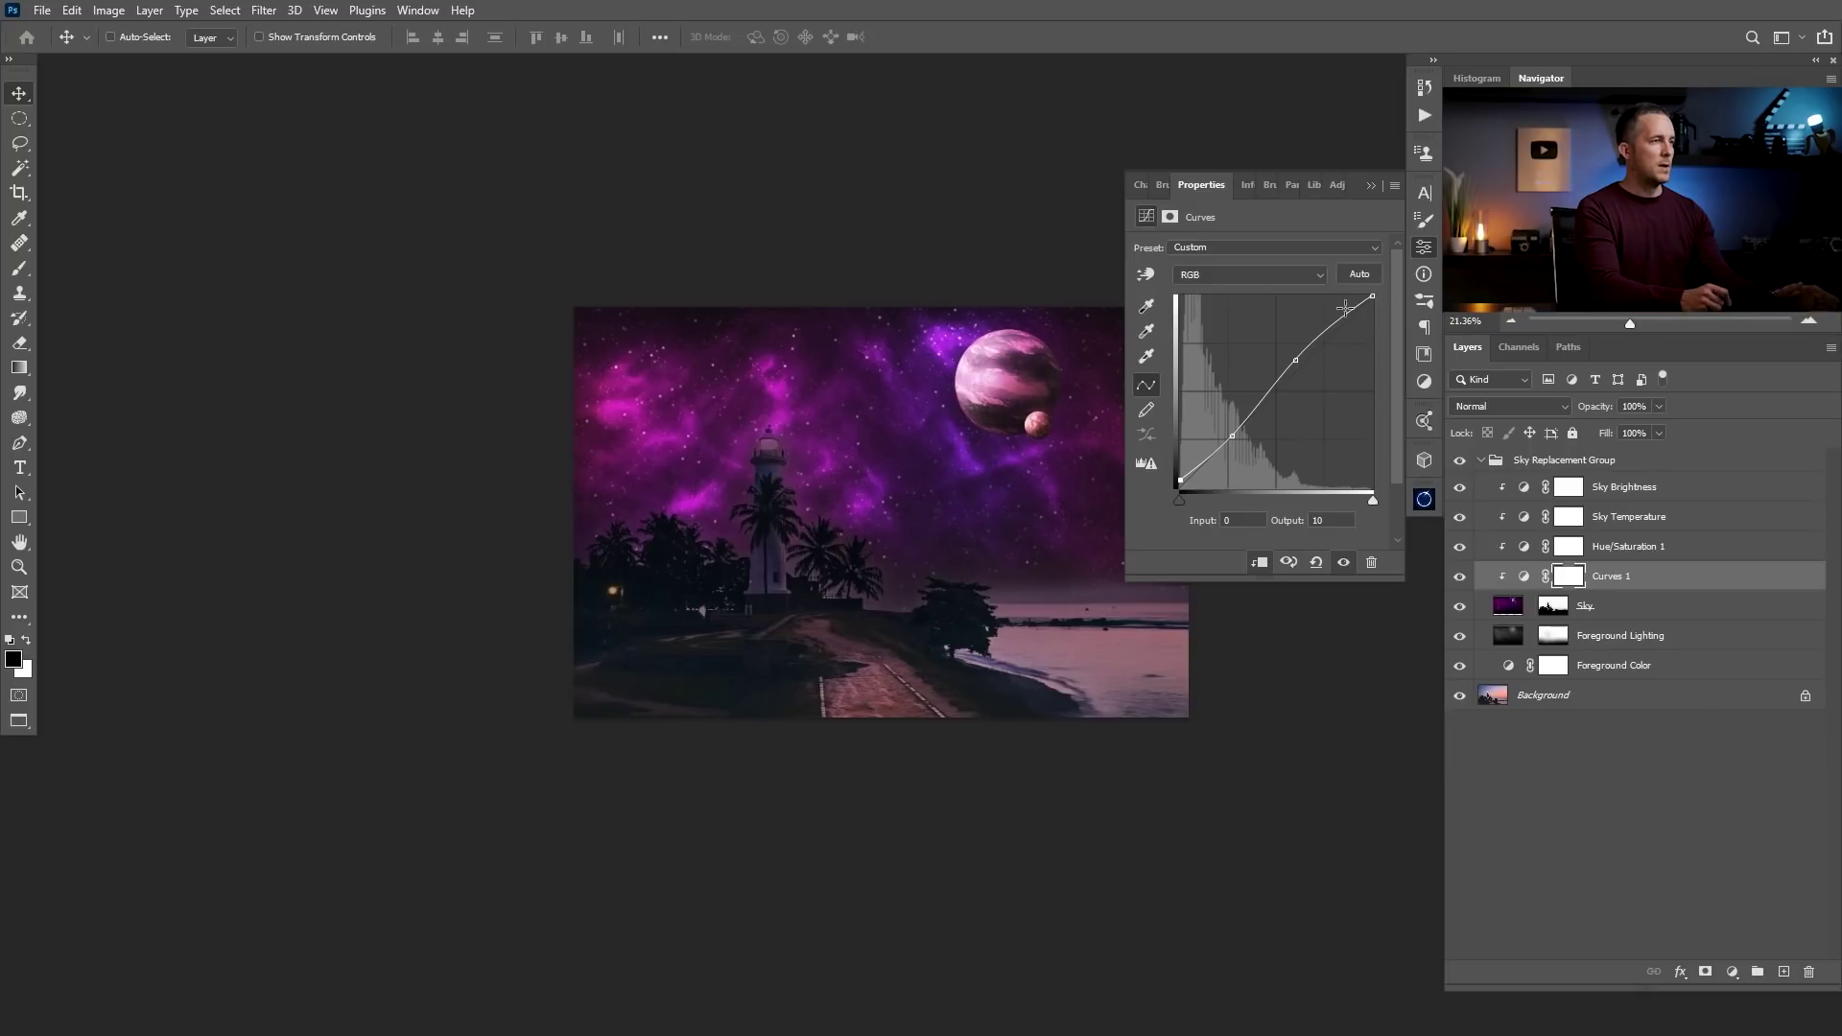
click(1371, 185)
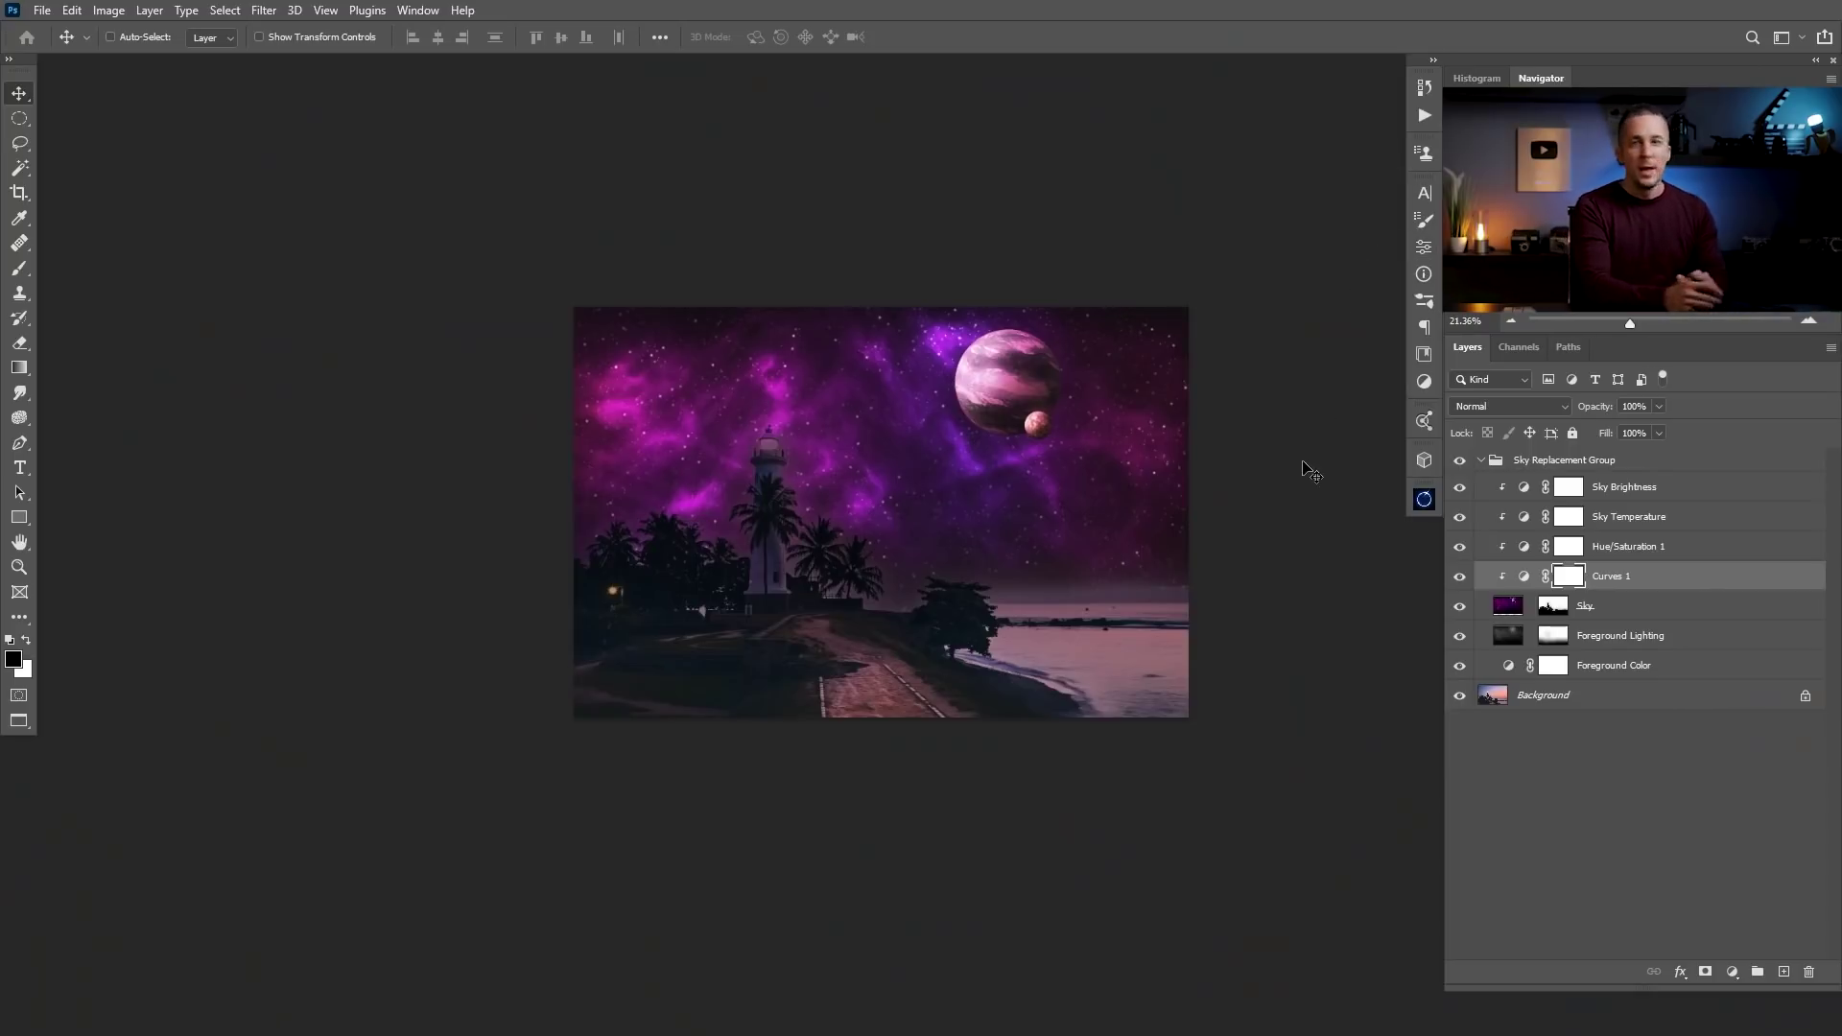